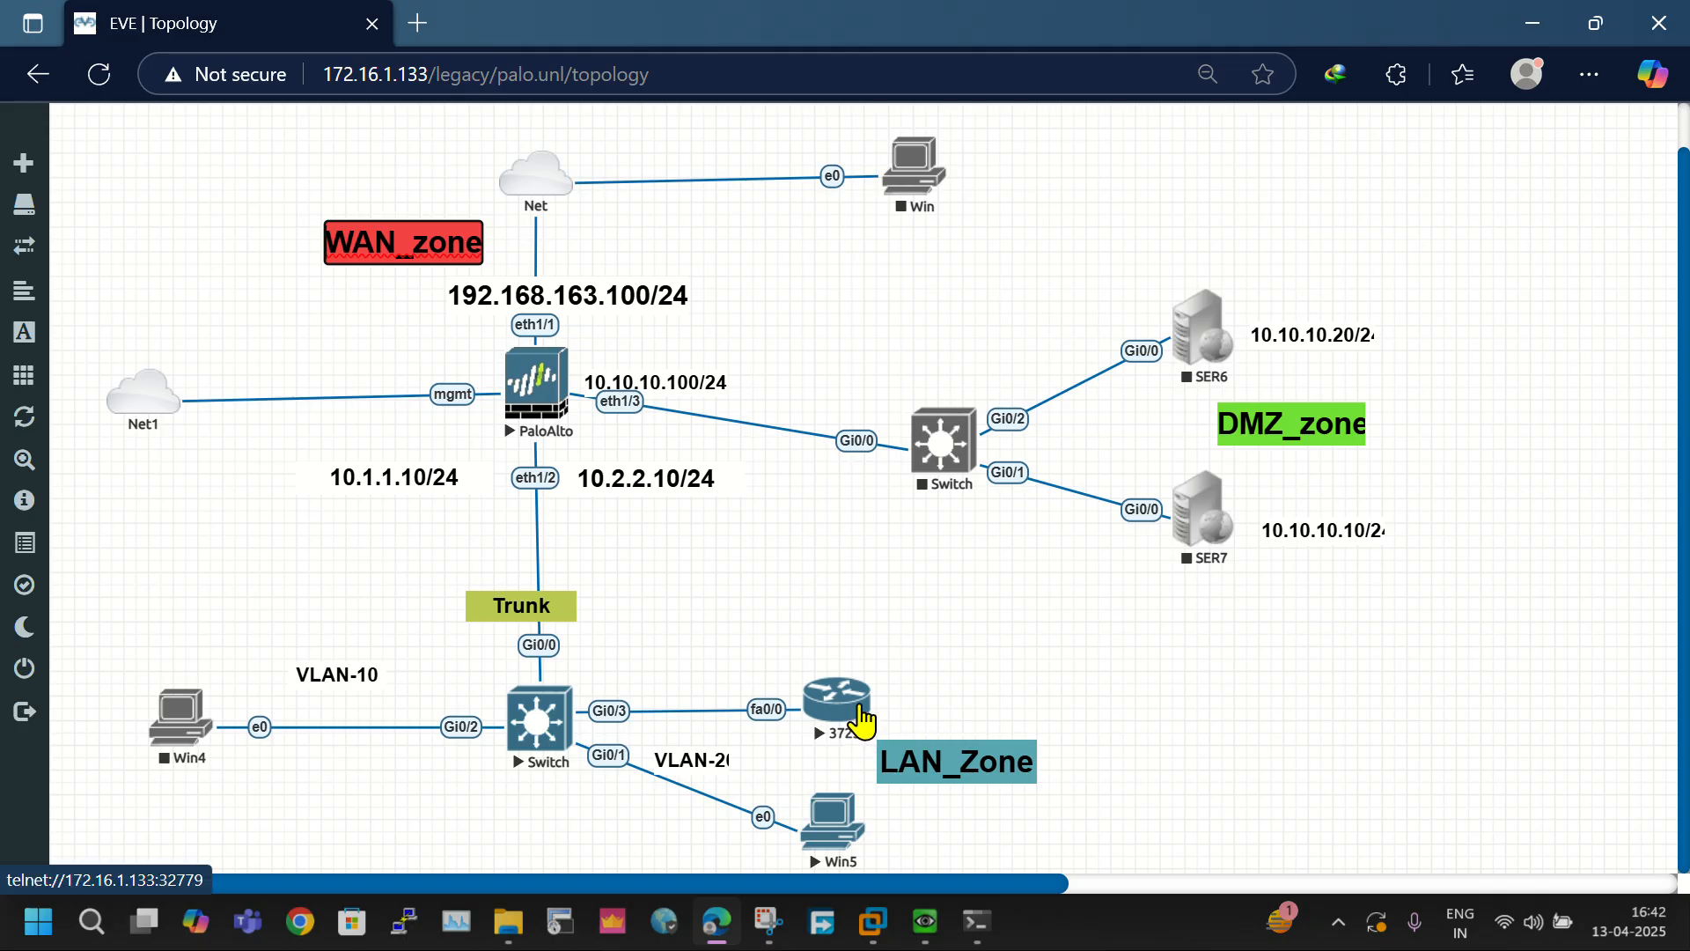
- Open the PaloAlto node's console and run "show system info" to read the firewall's management address
{"action": "left_click", "coordinate": [684, 583]}
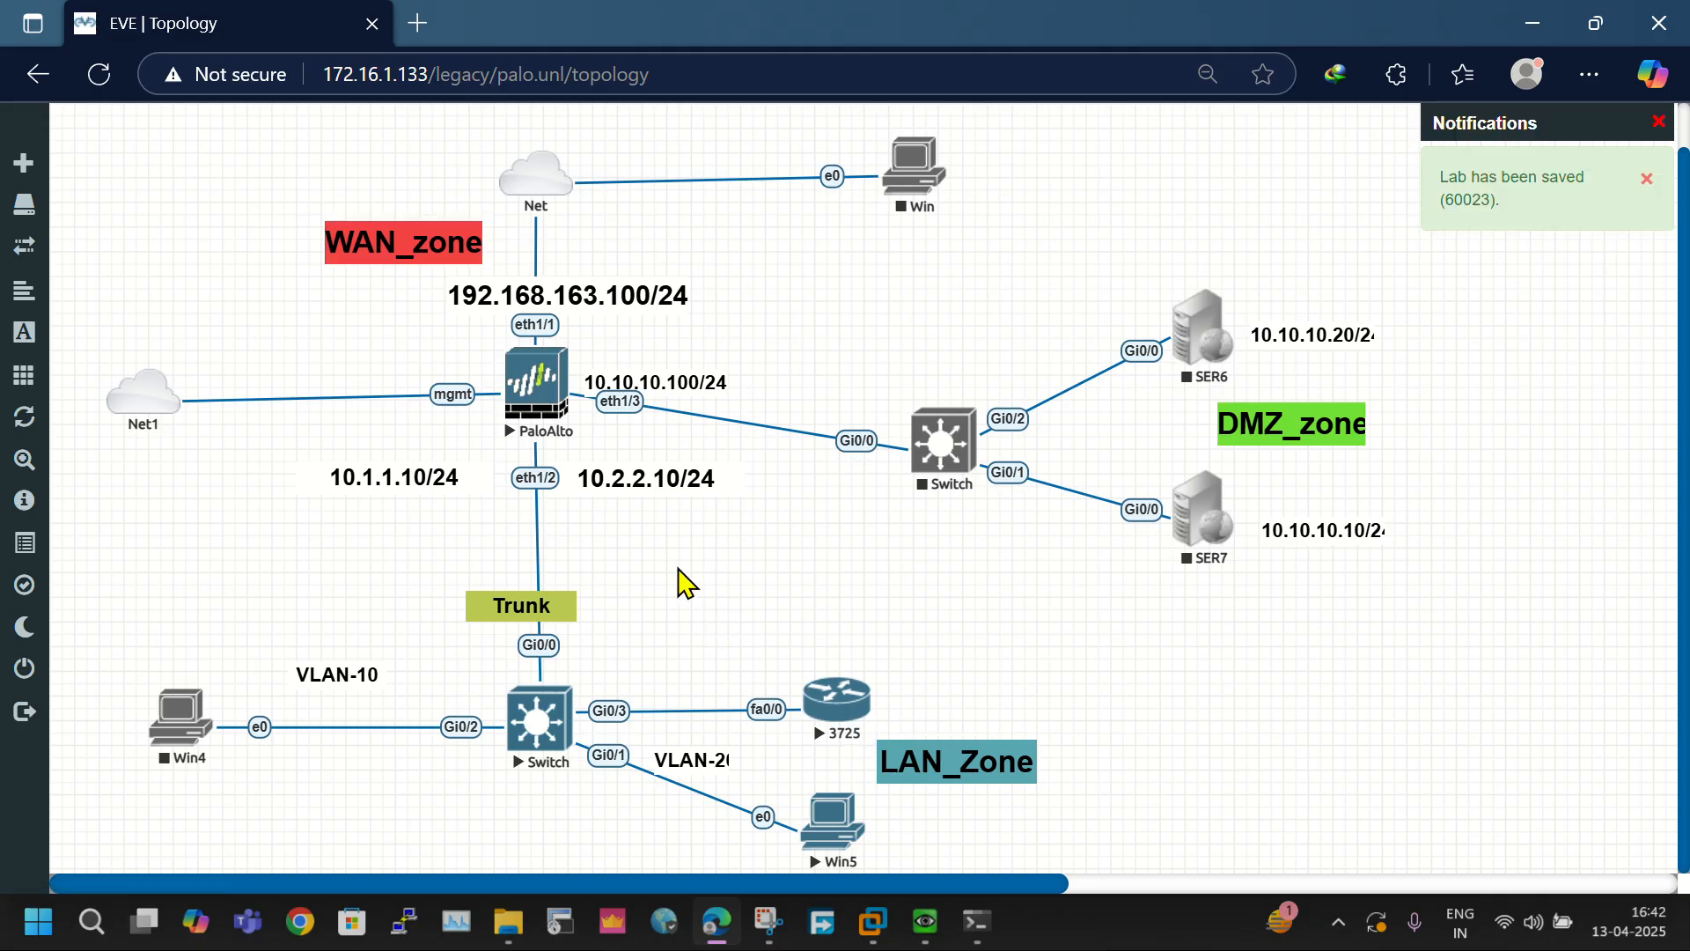
{"action": "left_click", "coordinate": [535, 418]}
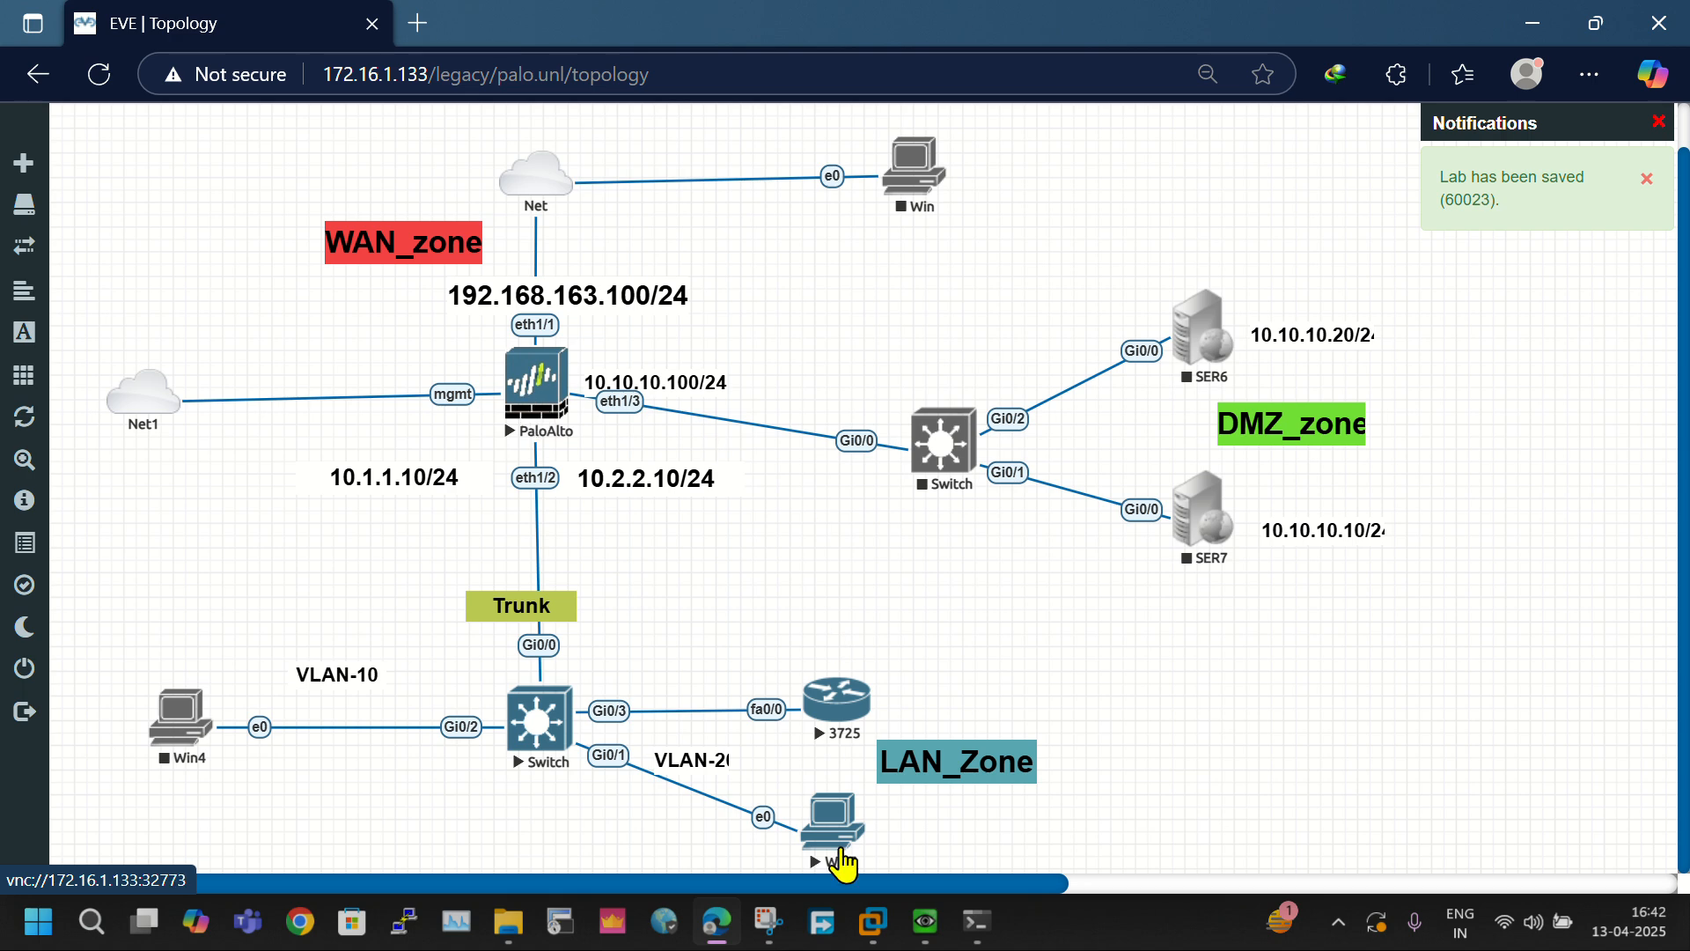
{"action": "left_click", "coordinate": [939, 925]}
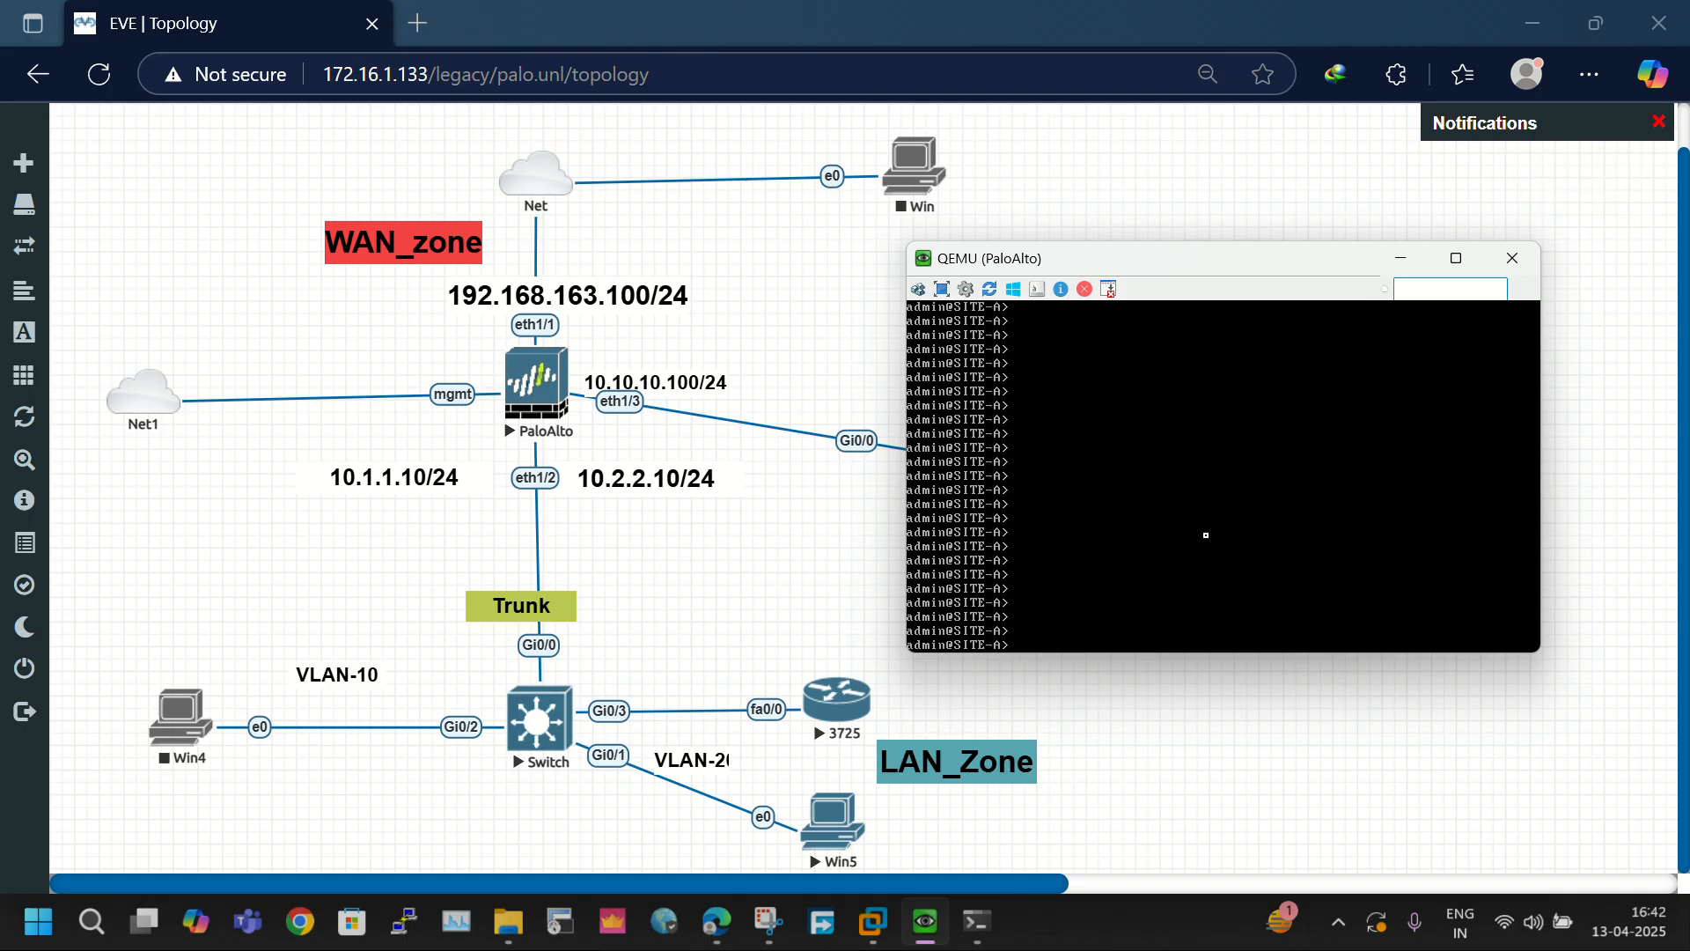
{"action": "type", "text": "show system int"}
{"action": "key", "text": "BackSpace"}
{"action": "key", "text": "BackSpace"}
{"action": "key", "text": "BackSpace"}
{"action": "key", "text": "BackSpace"}
{"action": "type", "text": "info"}
{"action": "key", "text": "Return"}
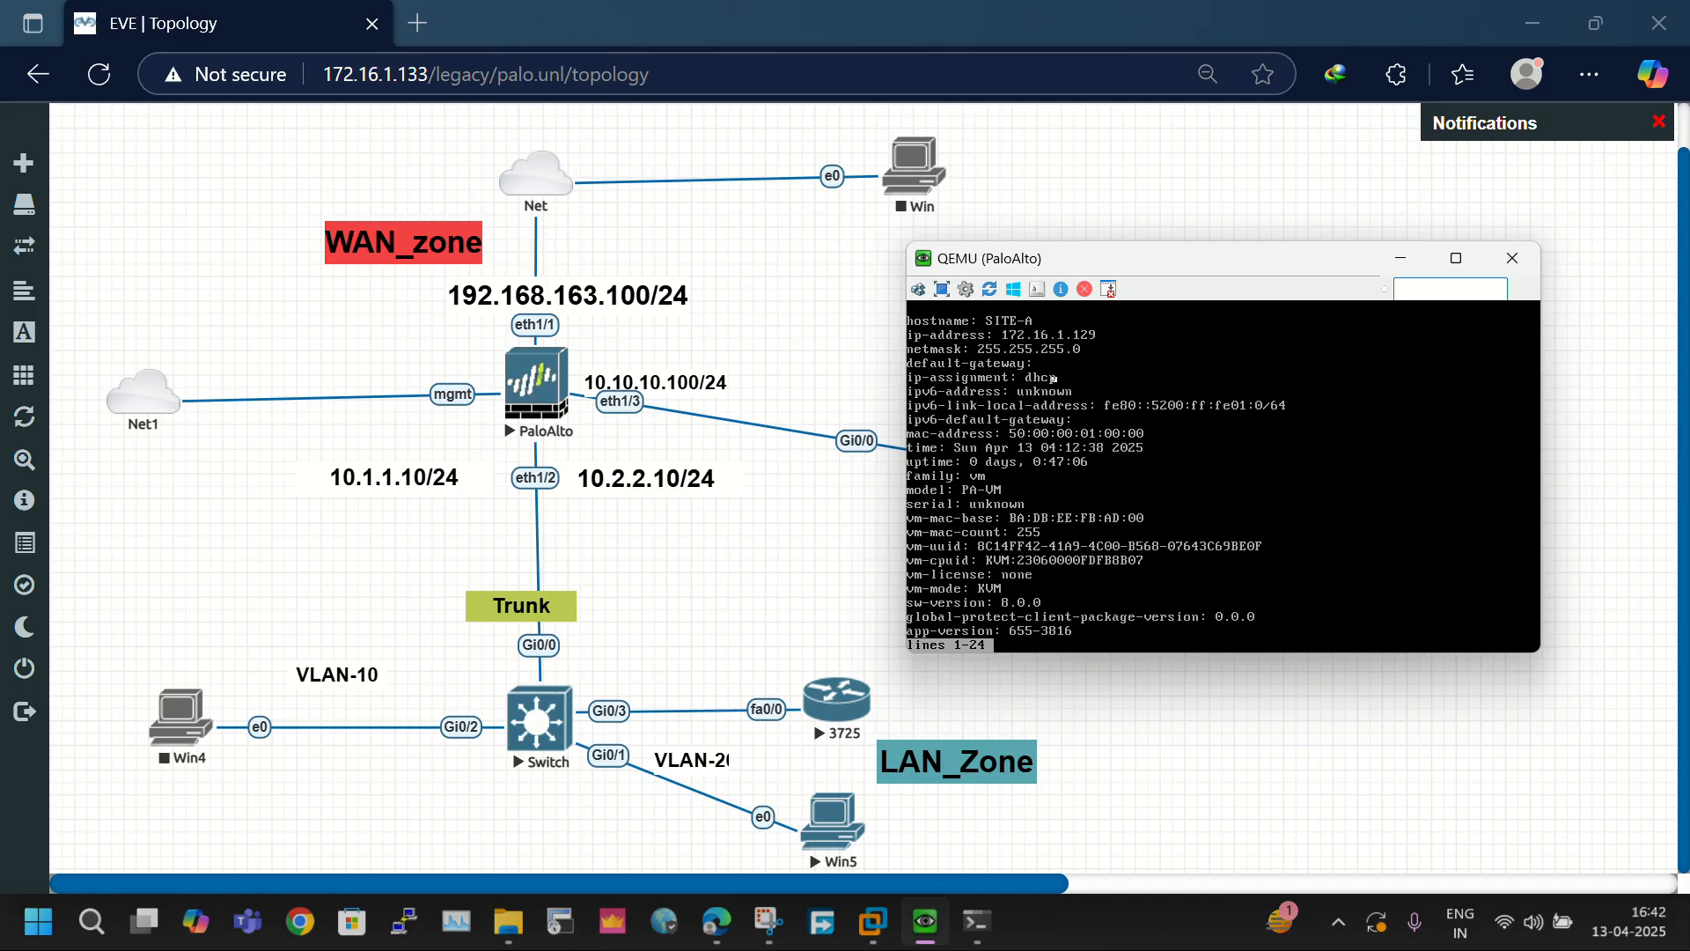
{"action": "left_click", "coordinate": [418, 23]}
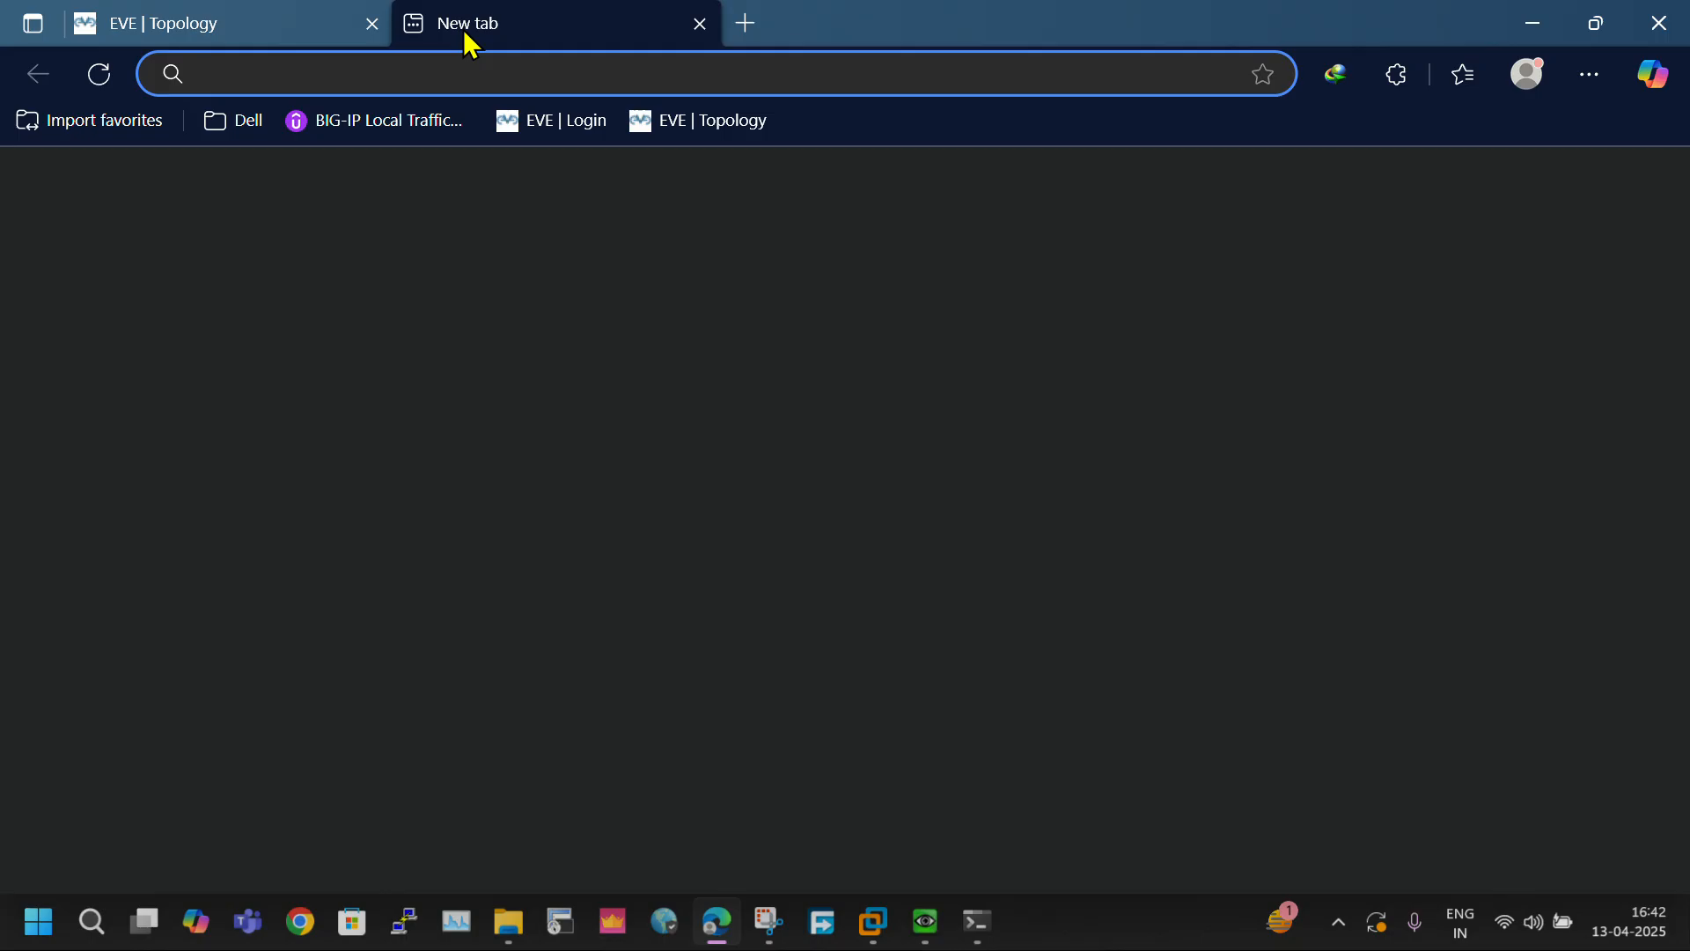
{"action": "type", "text": "https:"}
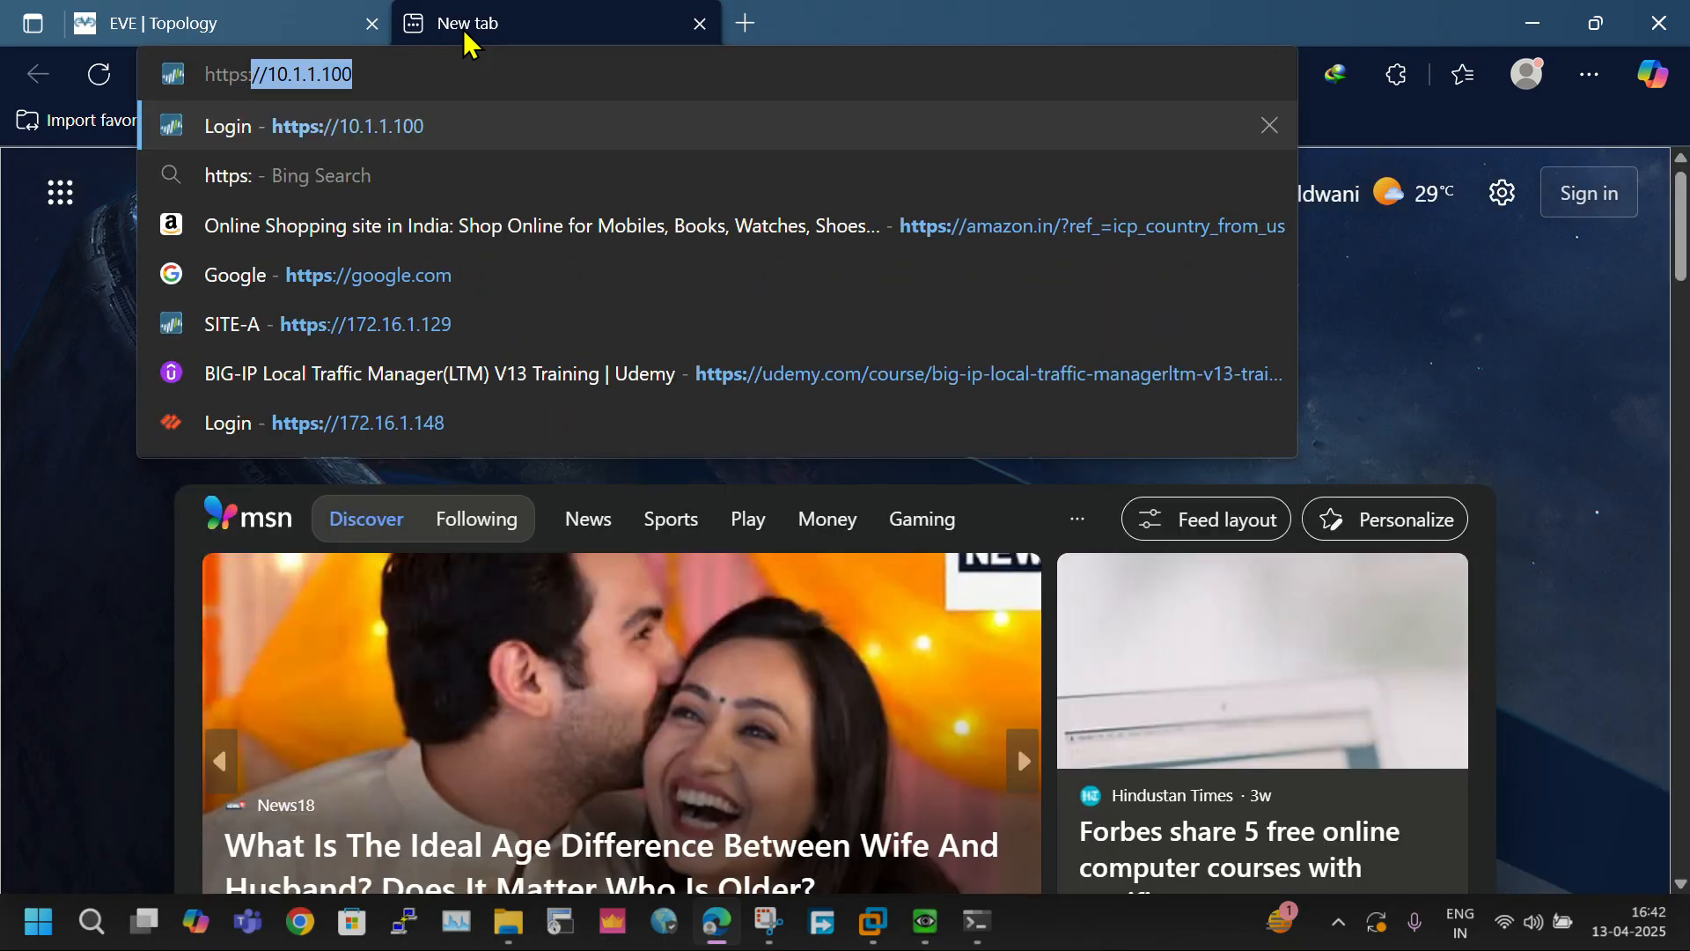
{"action": "type", "text": "//"}
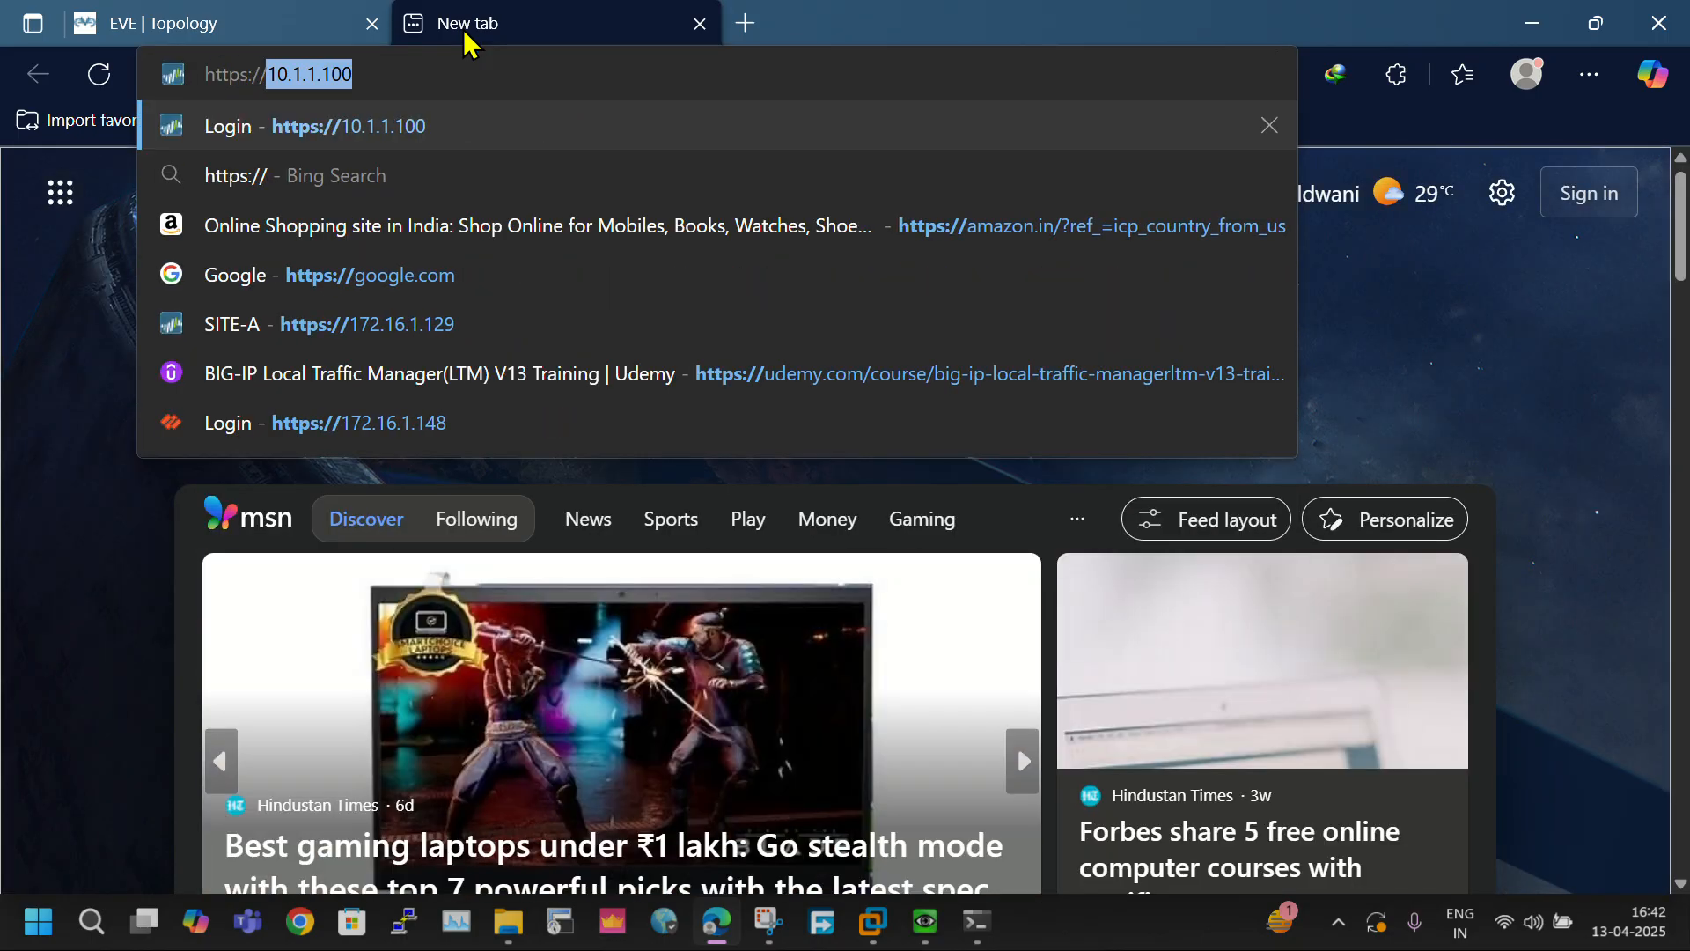
{"action": "type", "text": "172.16.1.129"}
{"action": "key", "text": "BackSpace"}
{"action": "type", "text": "72"}
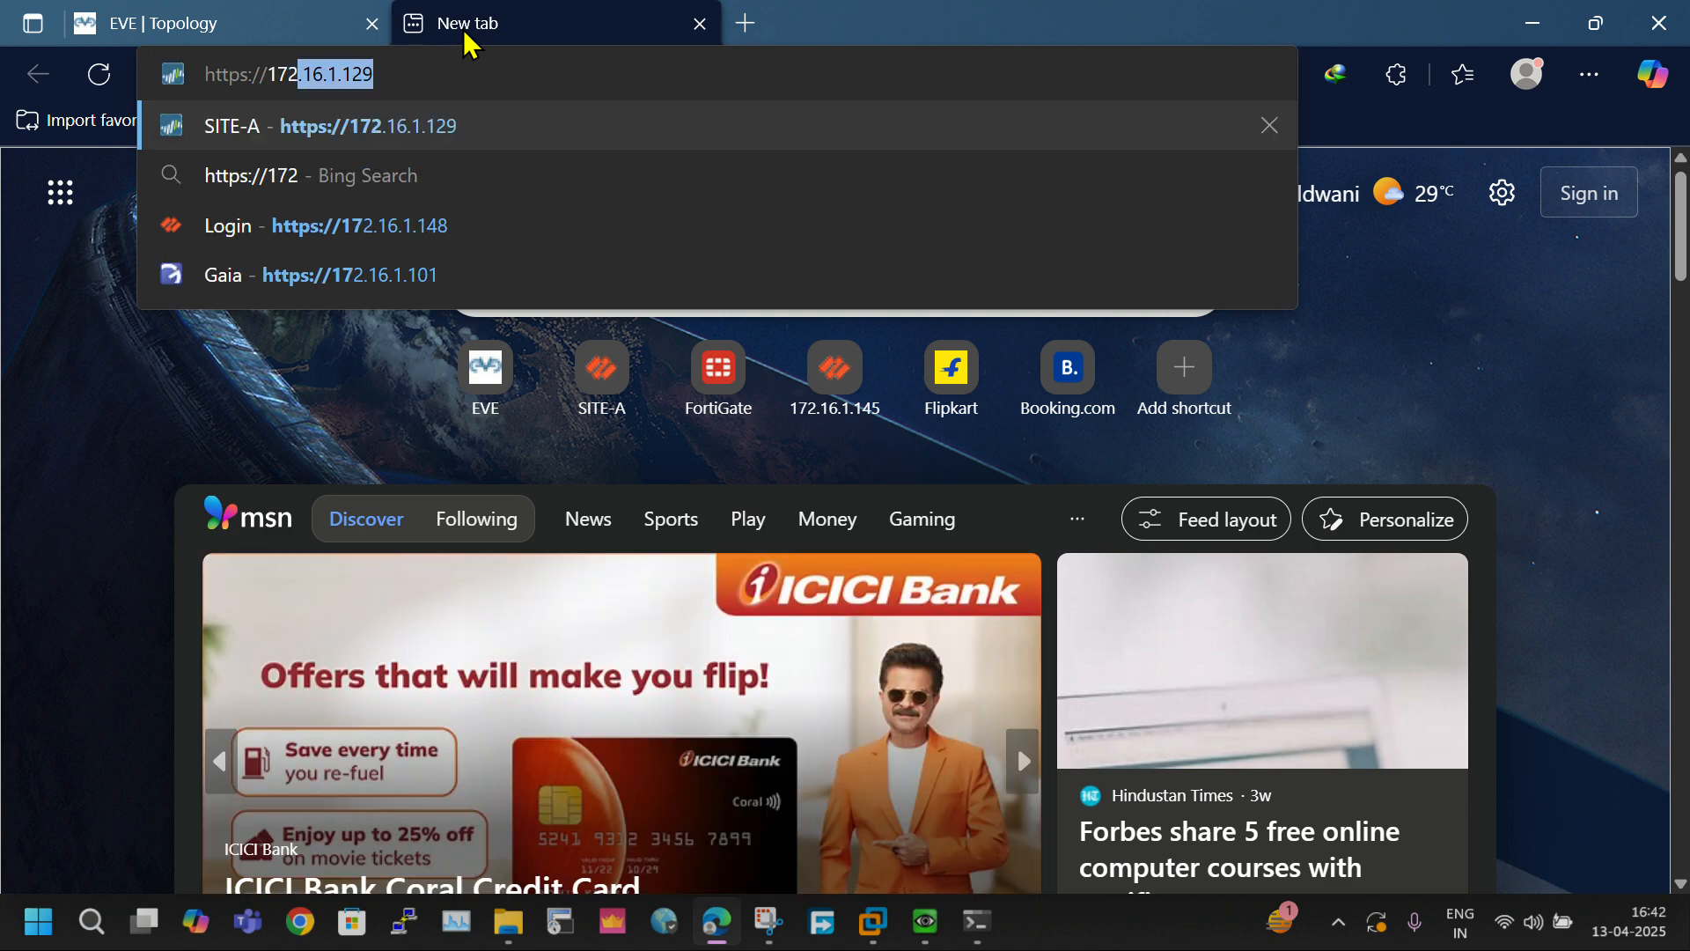
{"action": "type", "text": ".16.1"}
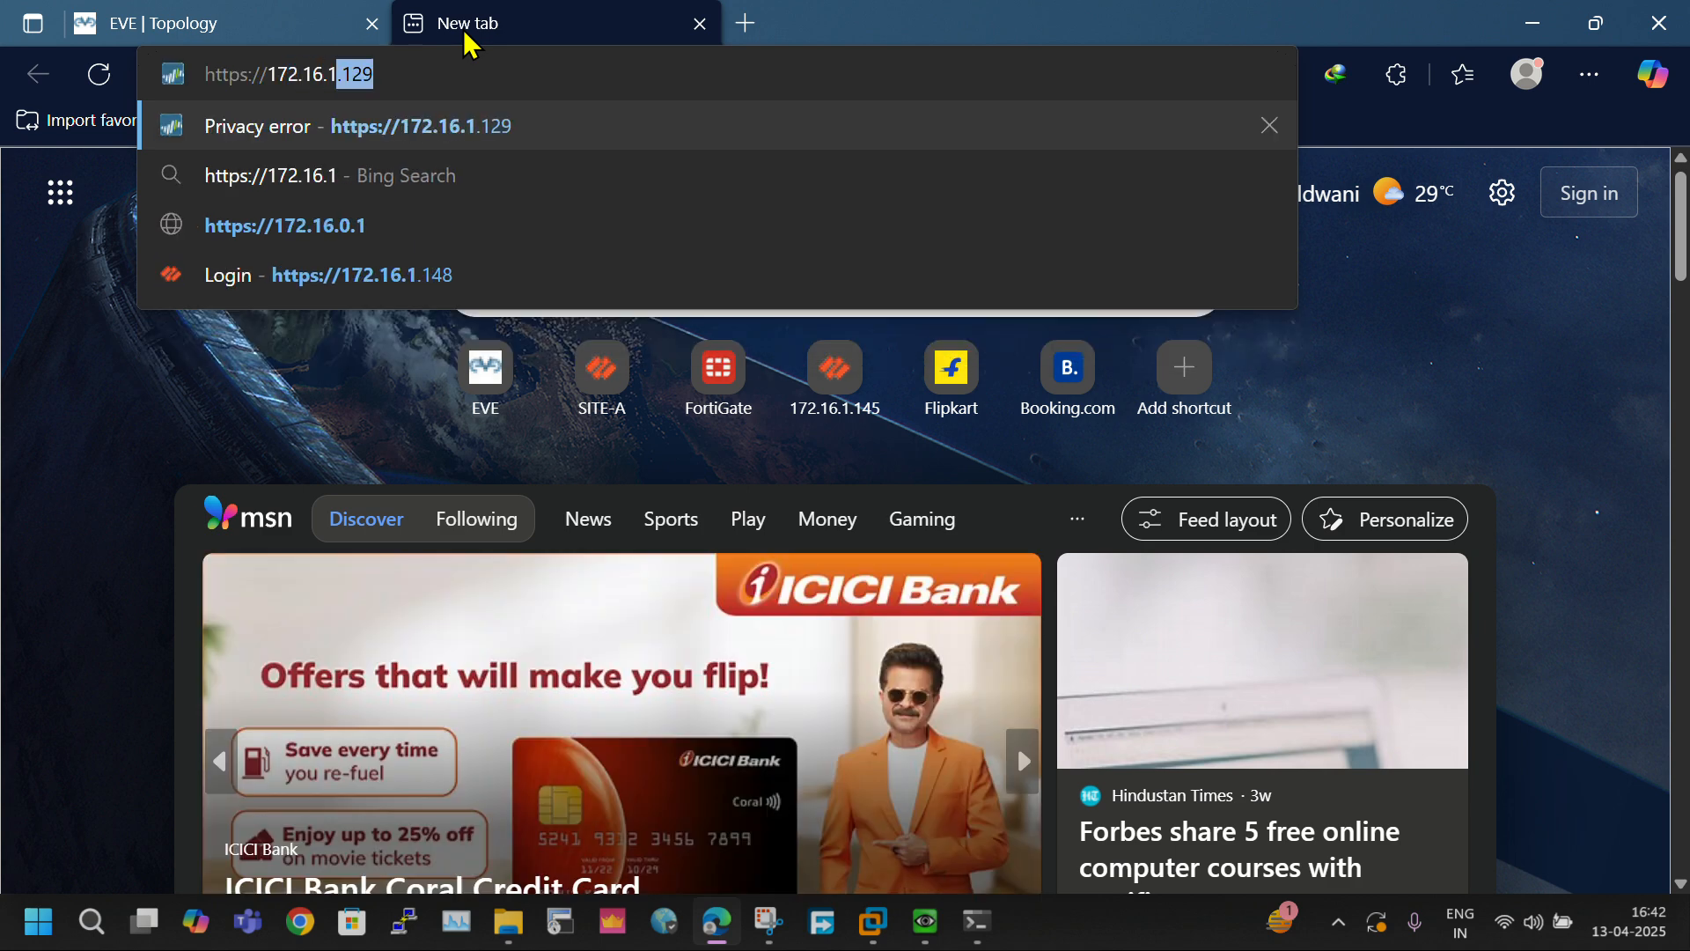
{"action": "type", "text": ".129"}
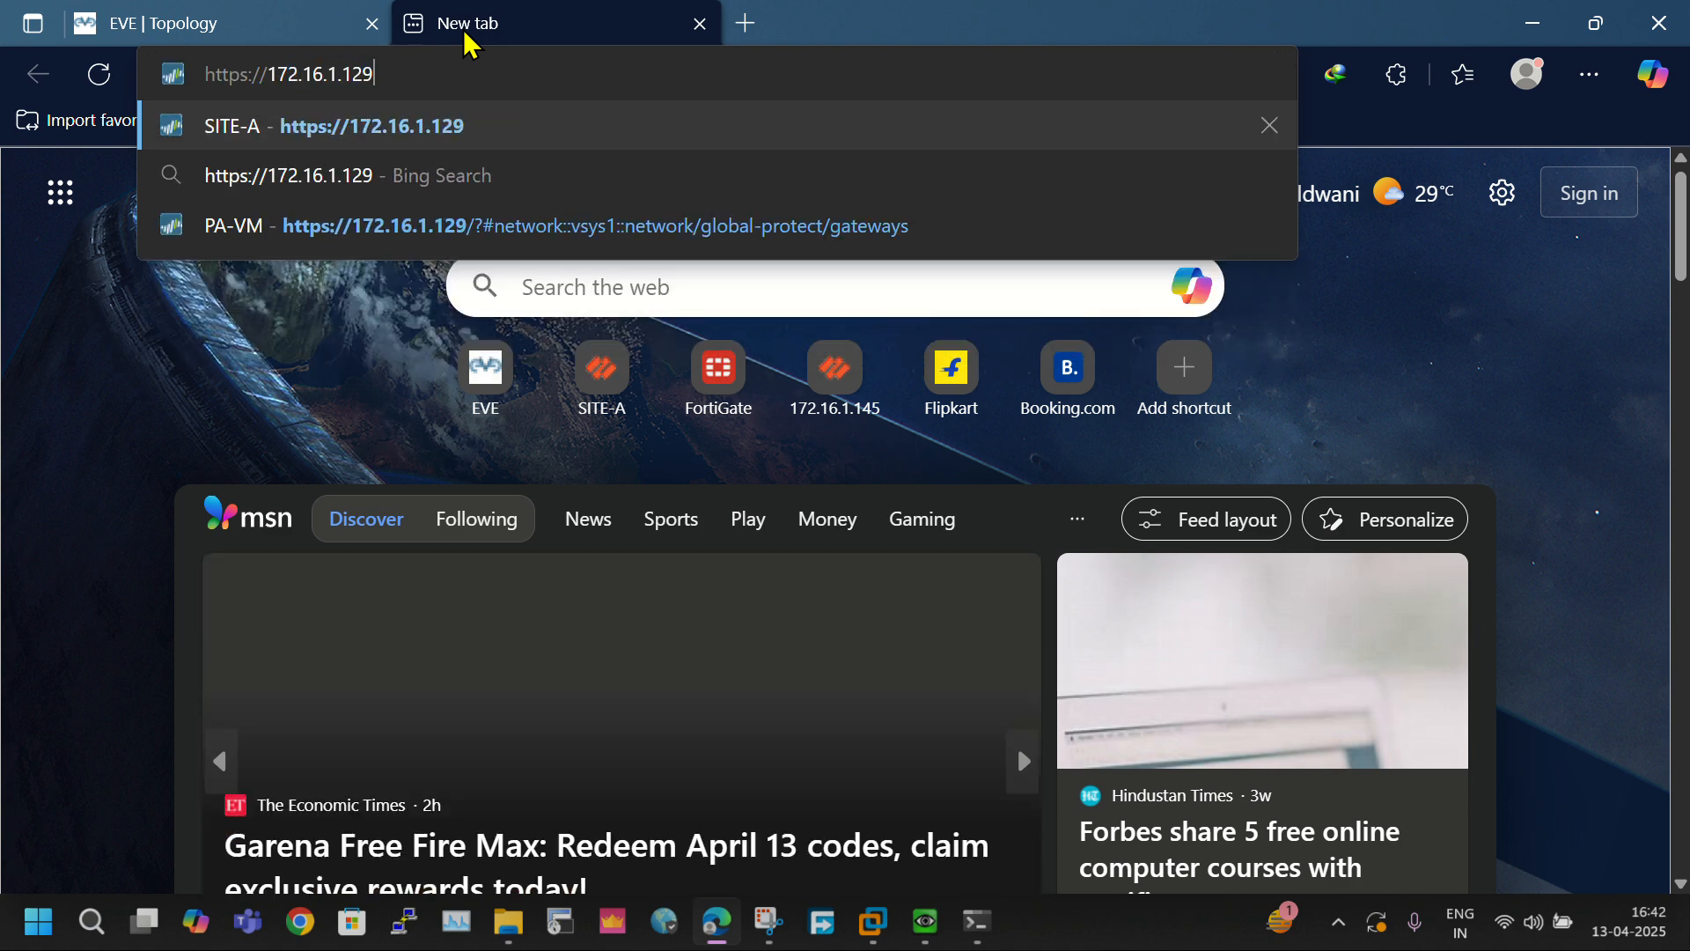
{"action": "key", "text": "Return"}
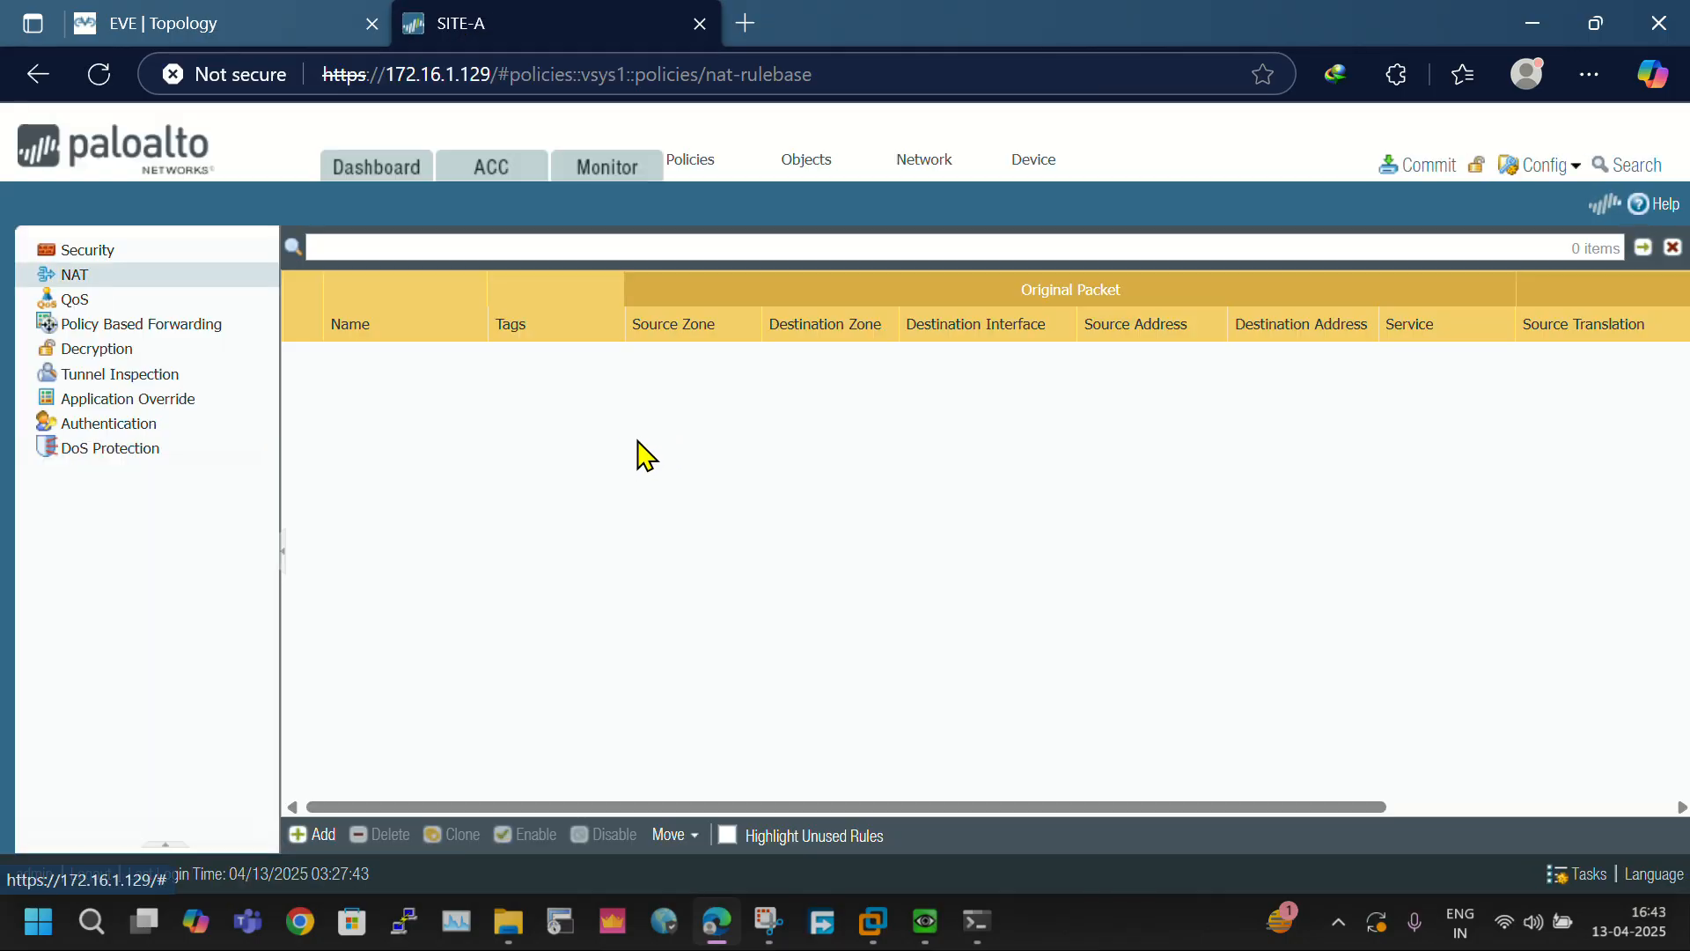
- View the firewall's Ethernet interfaces and examine their IP addresses, VLAN tags and security zones
{"action": "left_click", "coordinate": [234, 18]}
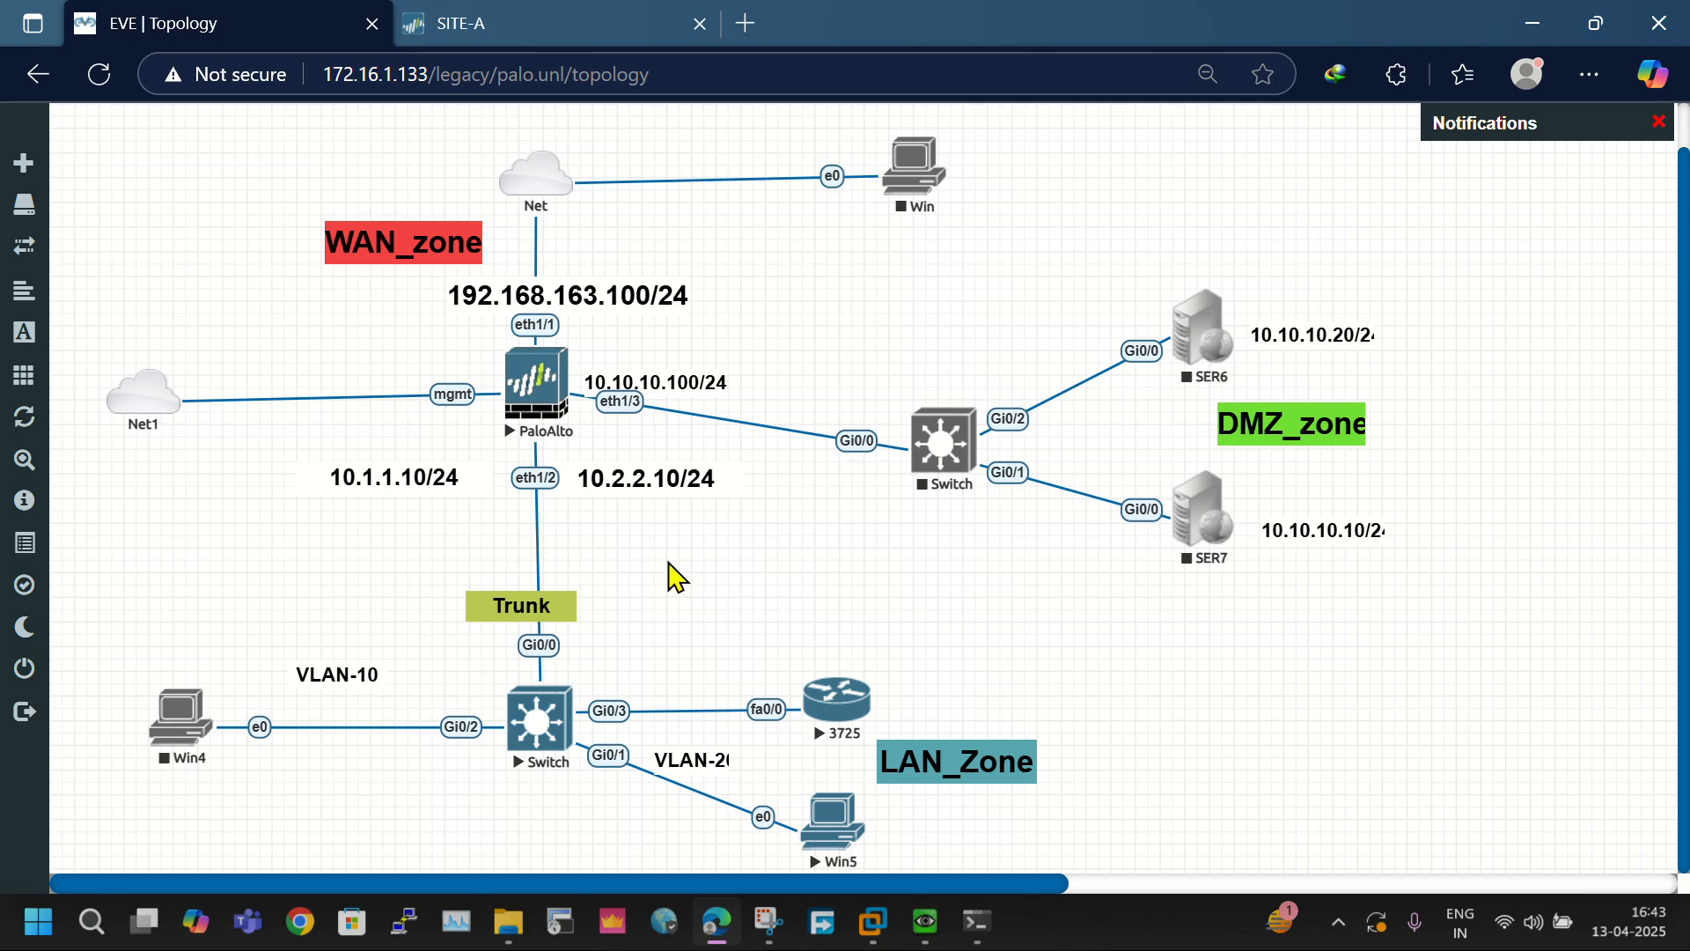
{"action": "left_click", "coordinate": [423, 23]}
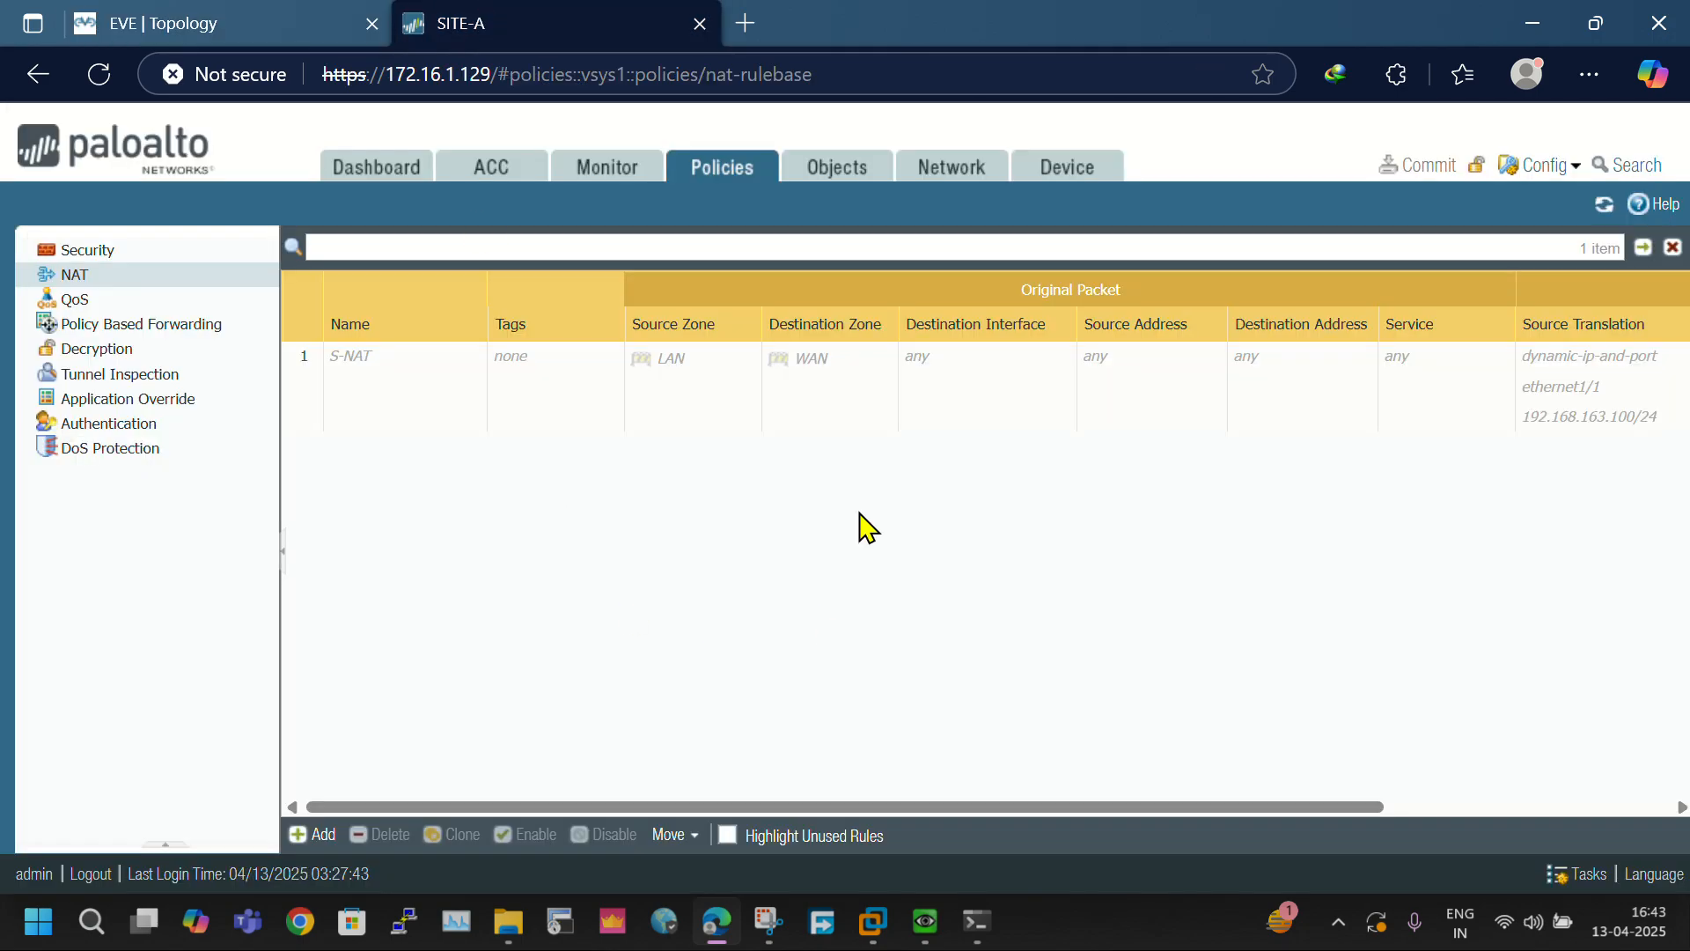
{"action": "left_click", "coordinate": [951, 167]}
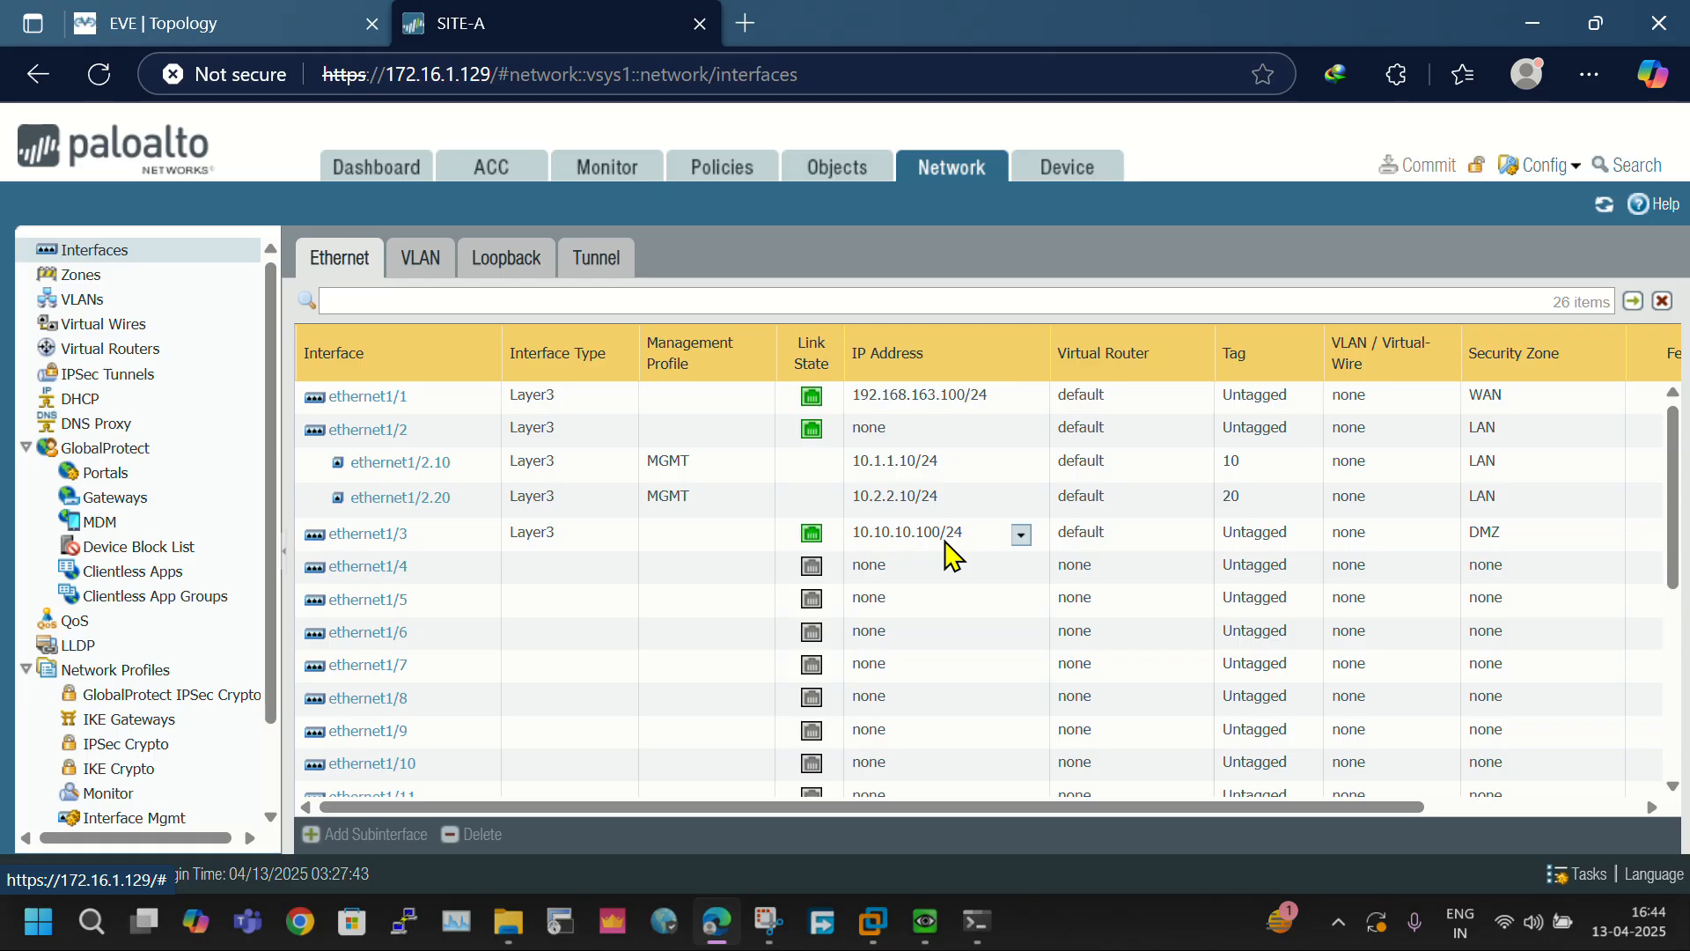
{"action": "left_click", "coordinate": [1489, 548]}
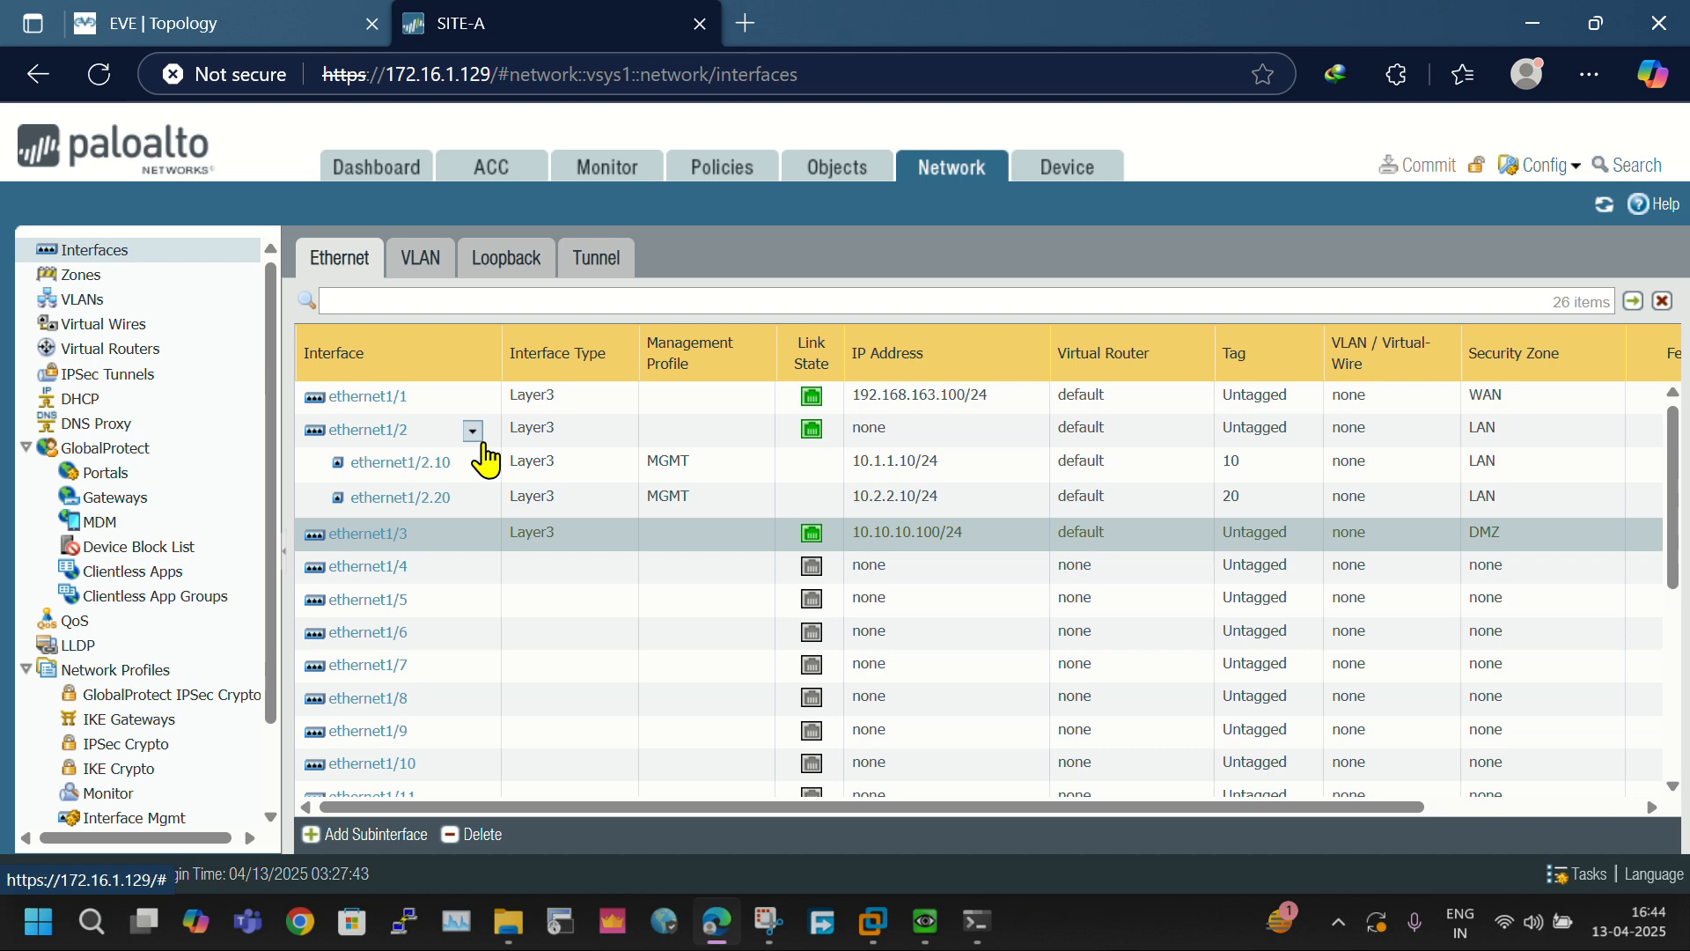
- Compare the firewall's interface list with the EVE lab topology, highlighting the 3725 router and Win5 in the LAN zone
{"action": "left_click", "coordinate": [180, 24]}
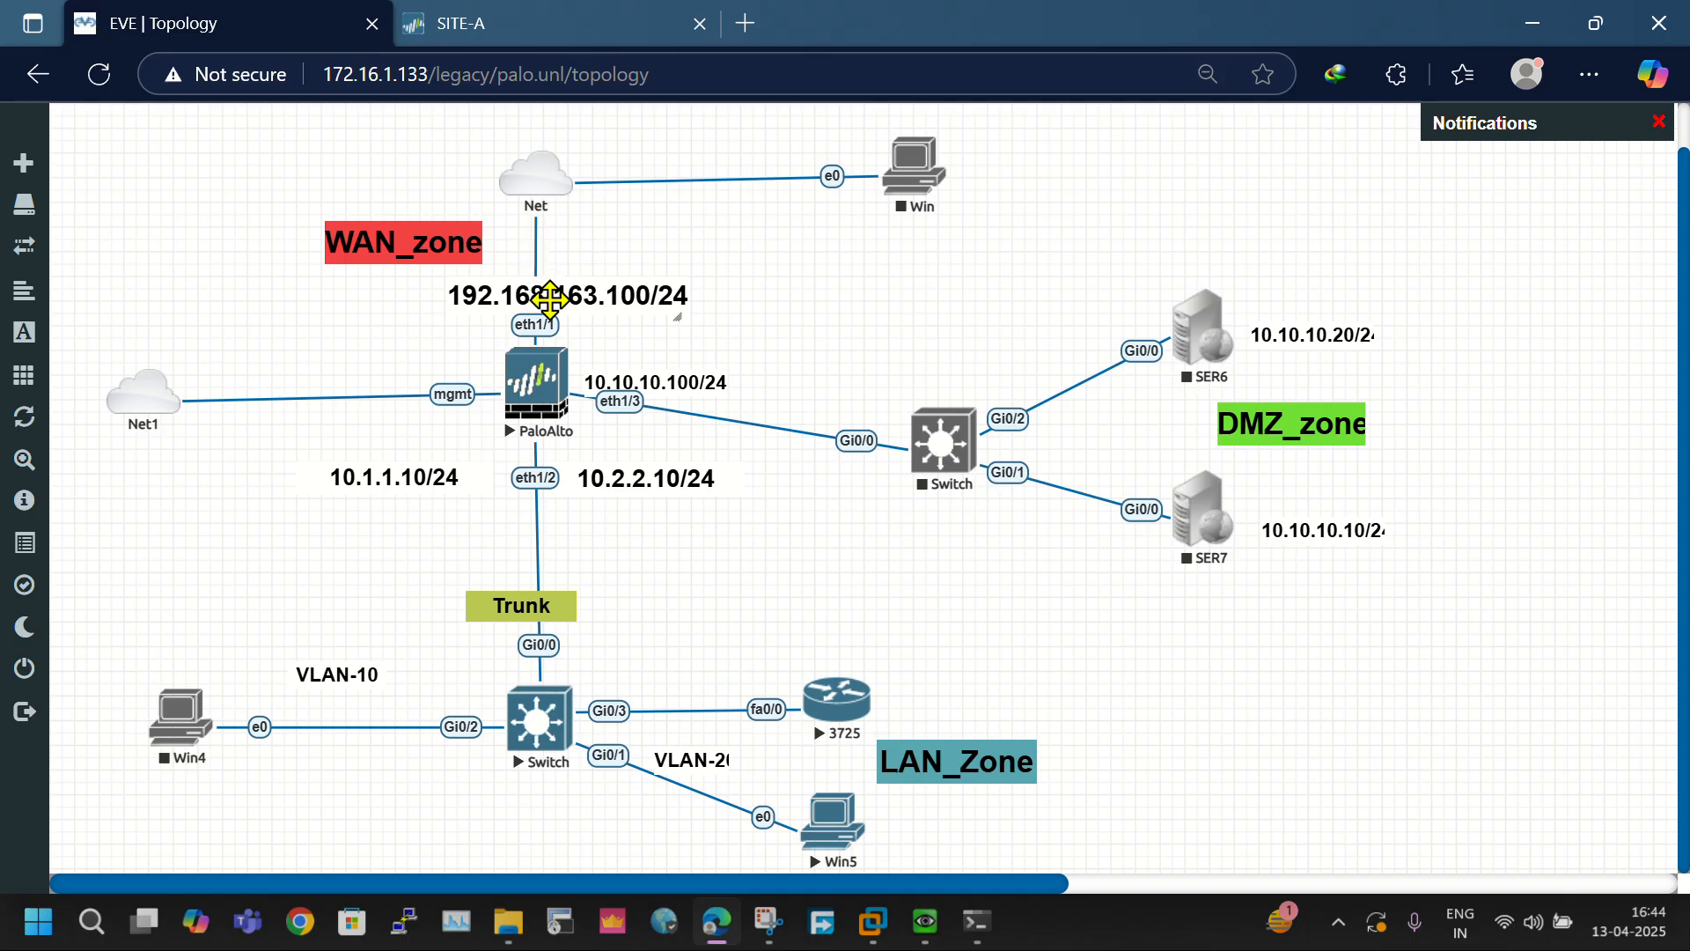
{"action": "left_click", "coordinate": [460, 24]}
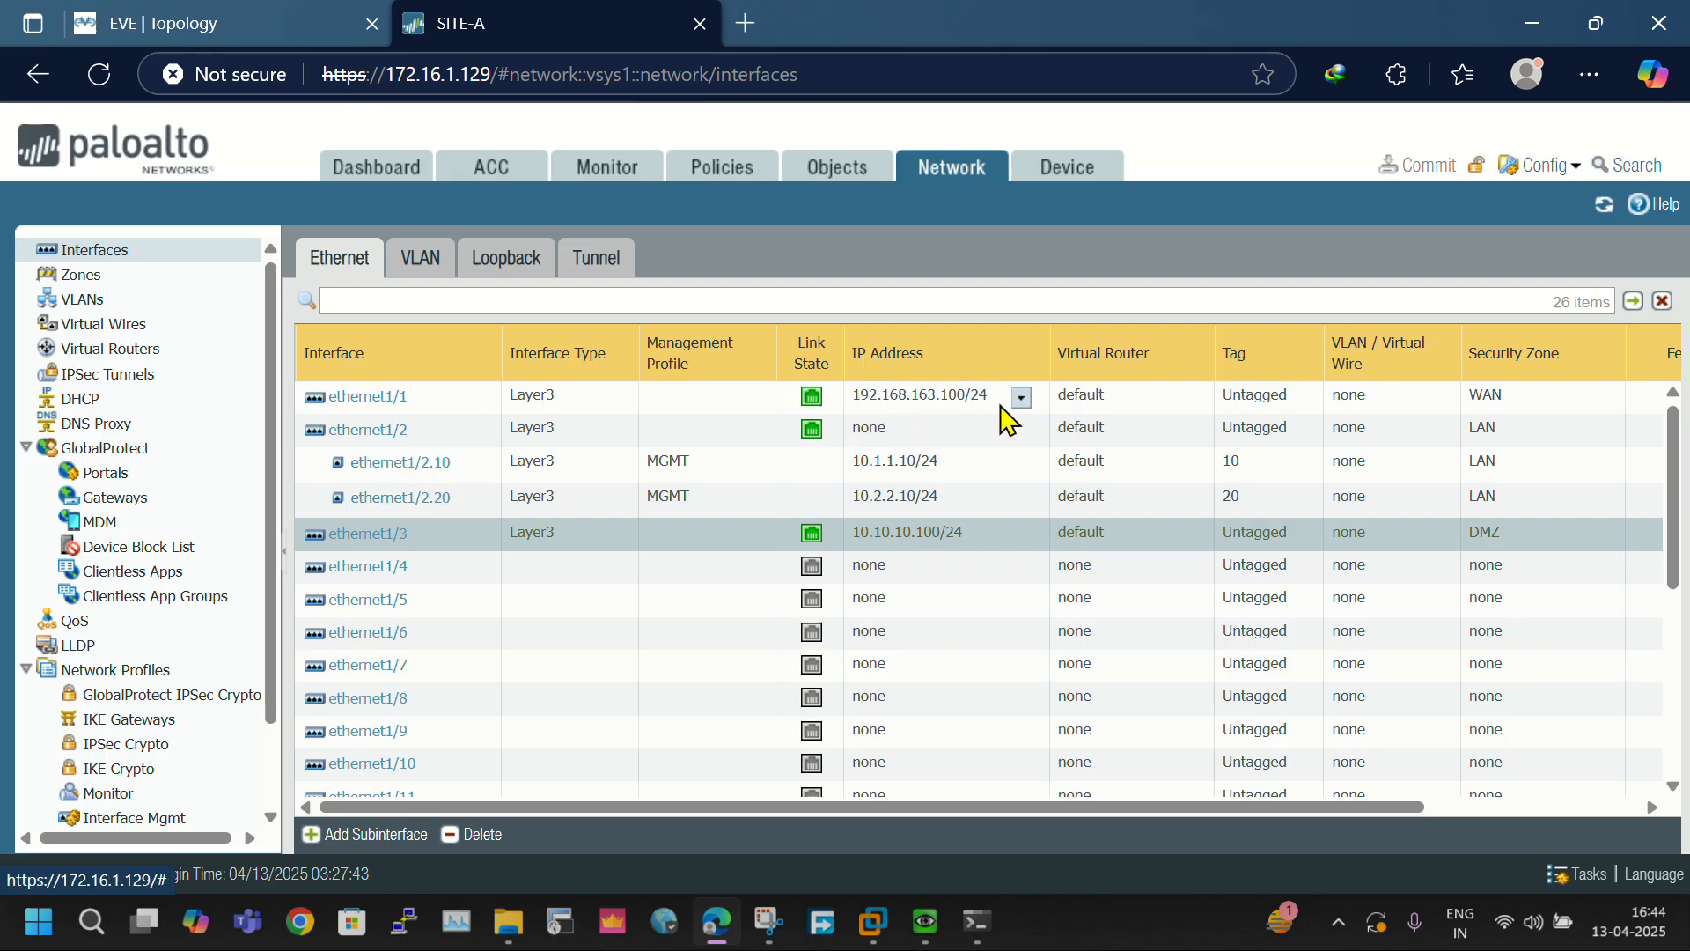
{"action": "left_click", "coordinate": [225, 26]}
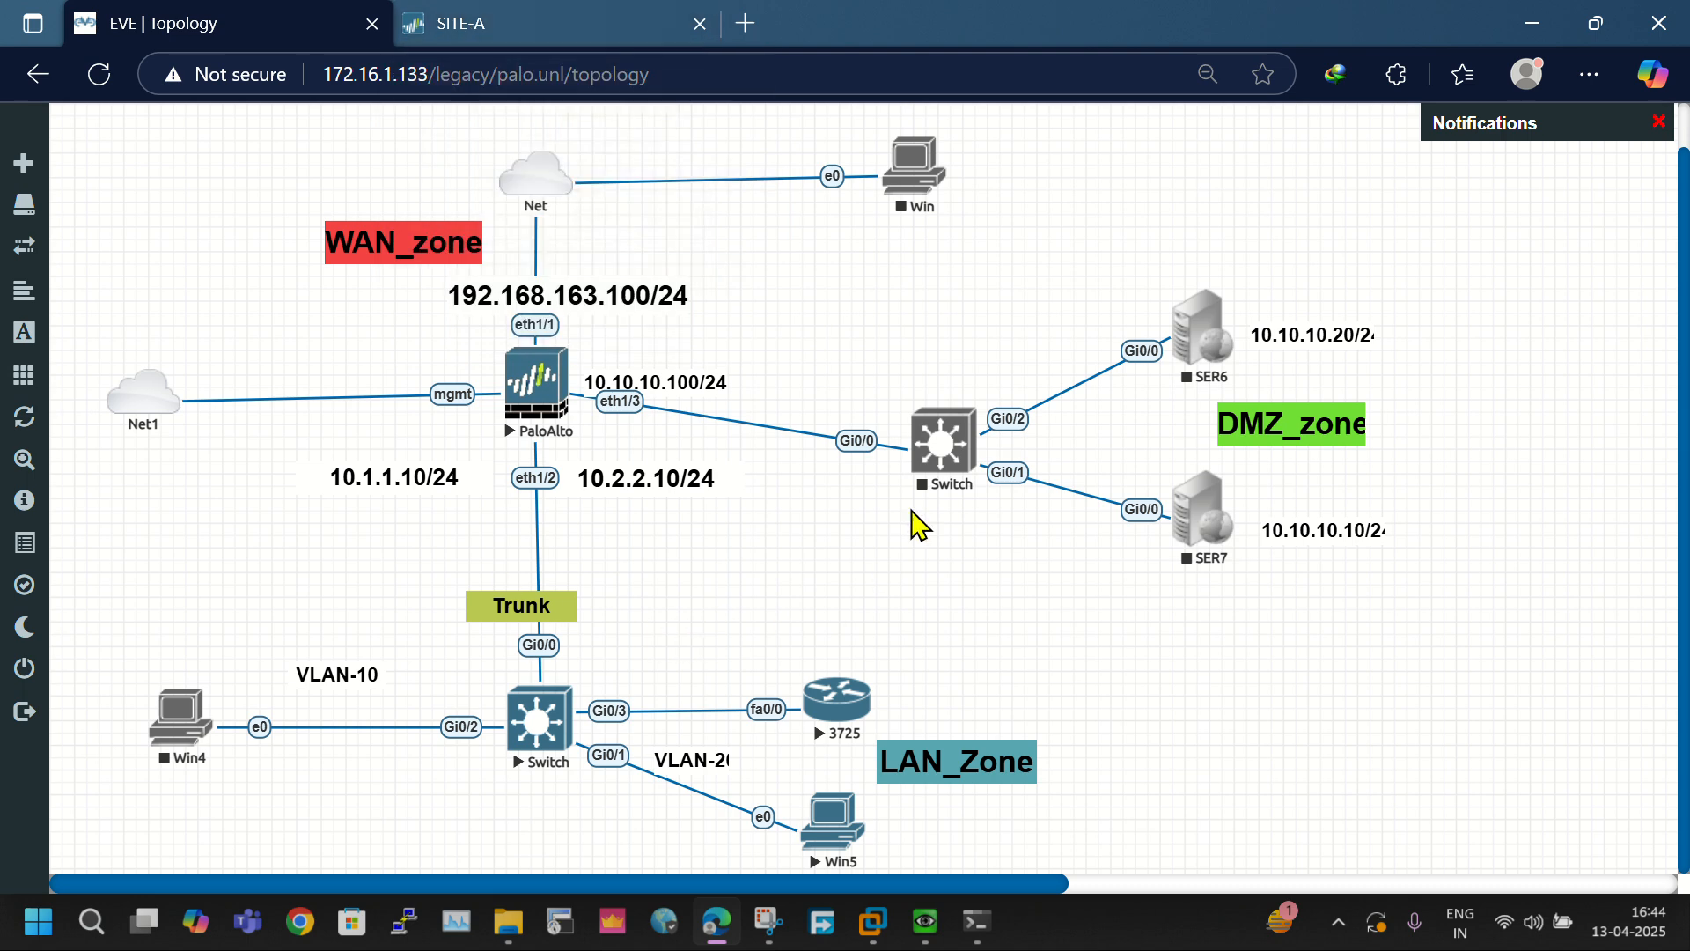
{"action": "left_click_drag", "start_coordinate": [780, 613], "coordinate": [803, 632]}
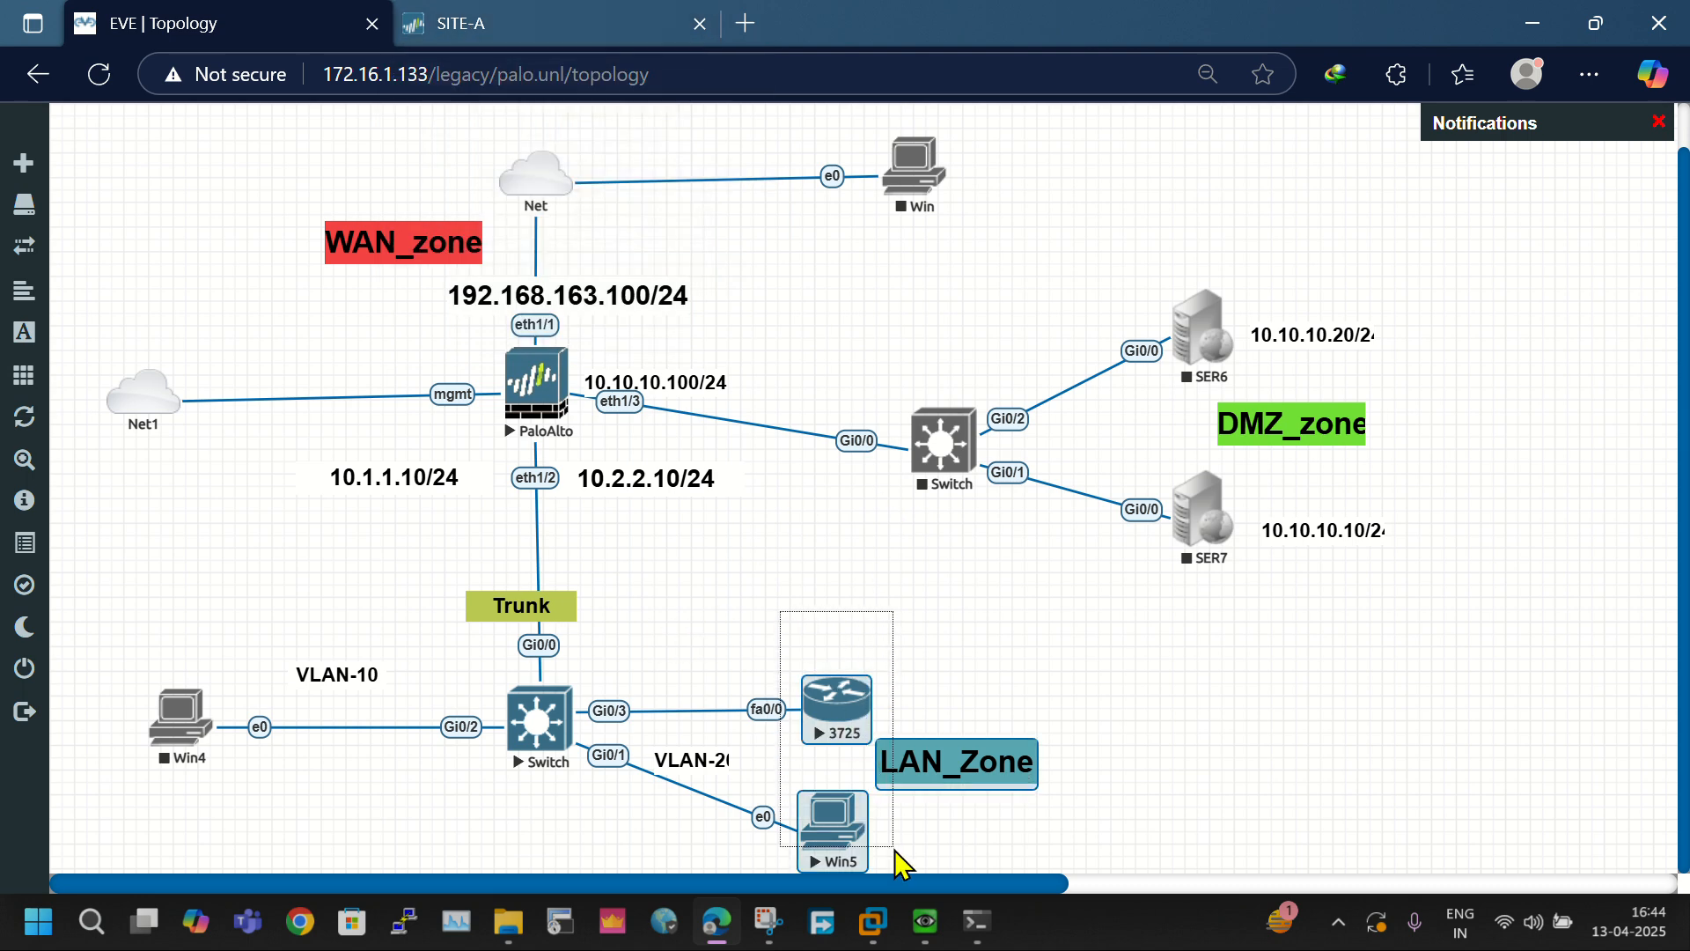
{"action": "left_click_drag", "start_coordinate": [894, 849], "coordinate": [894, 849]}
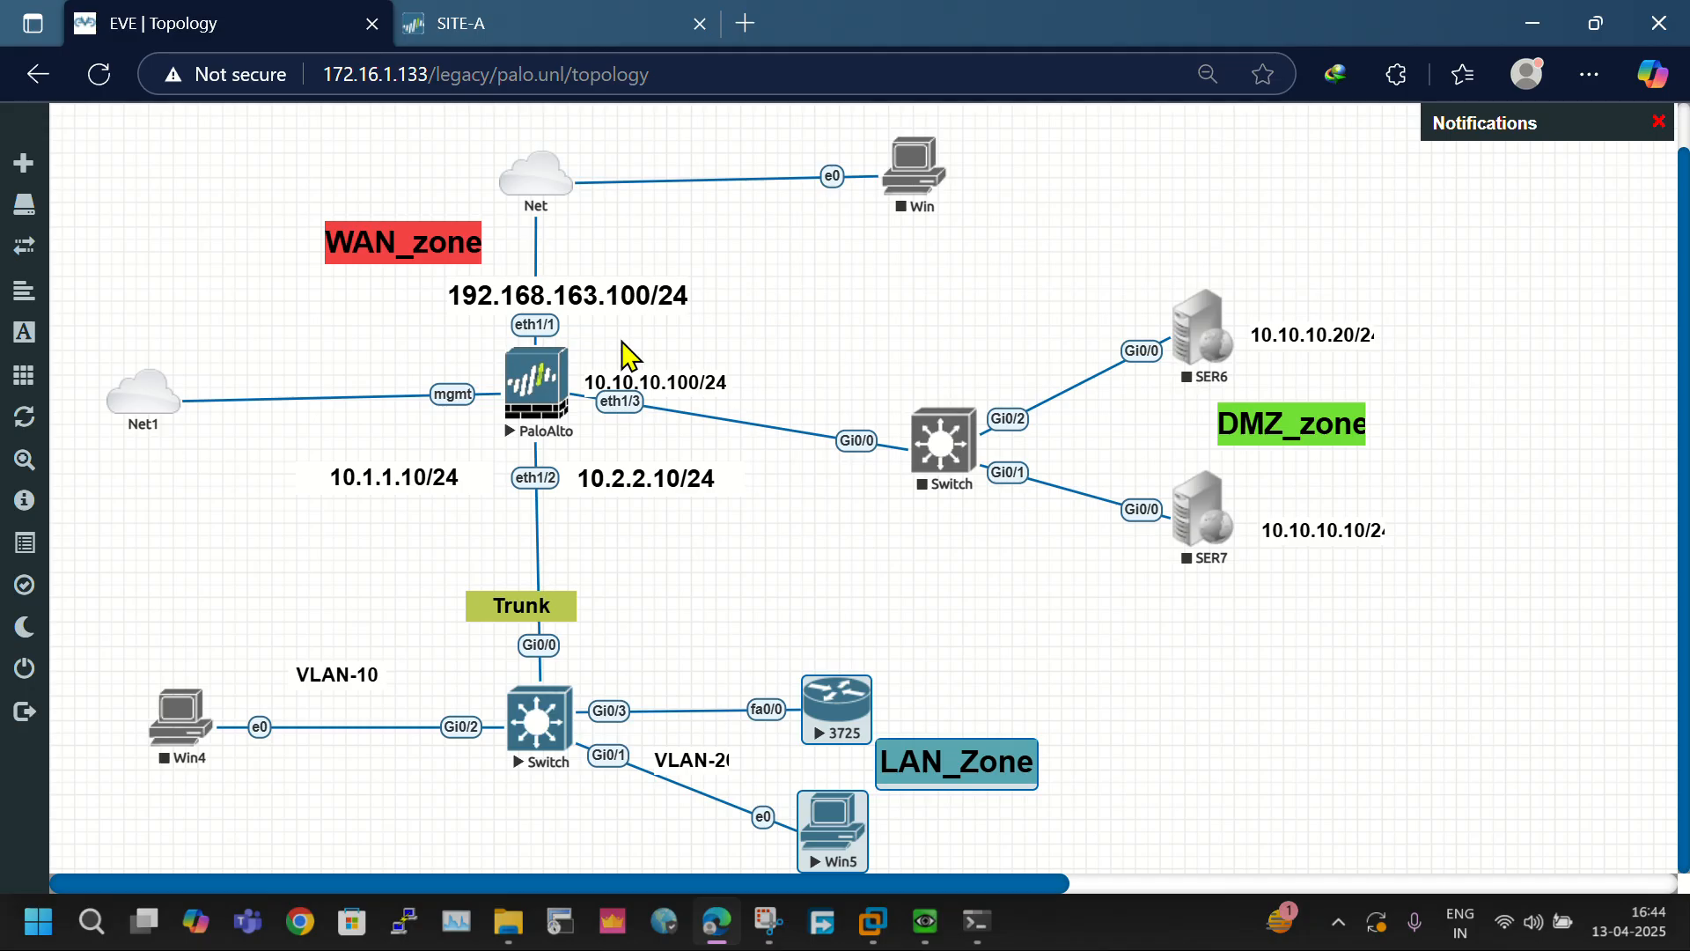
{"action": "left_click", "coordinate": [499, 26]}
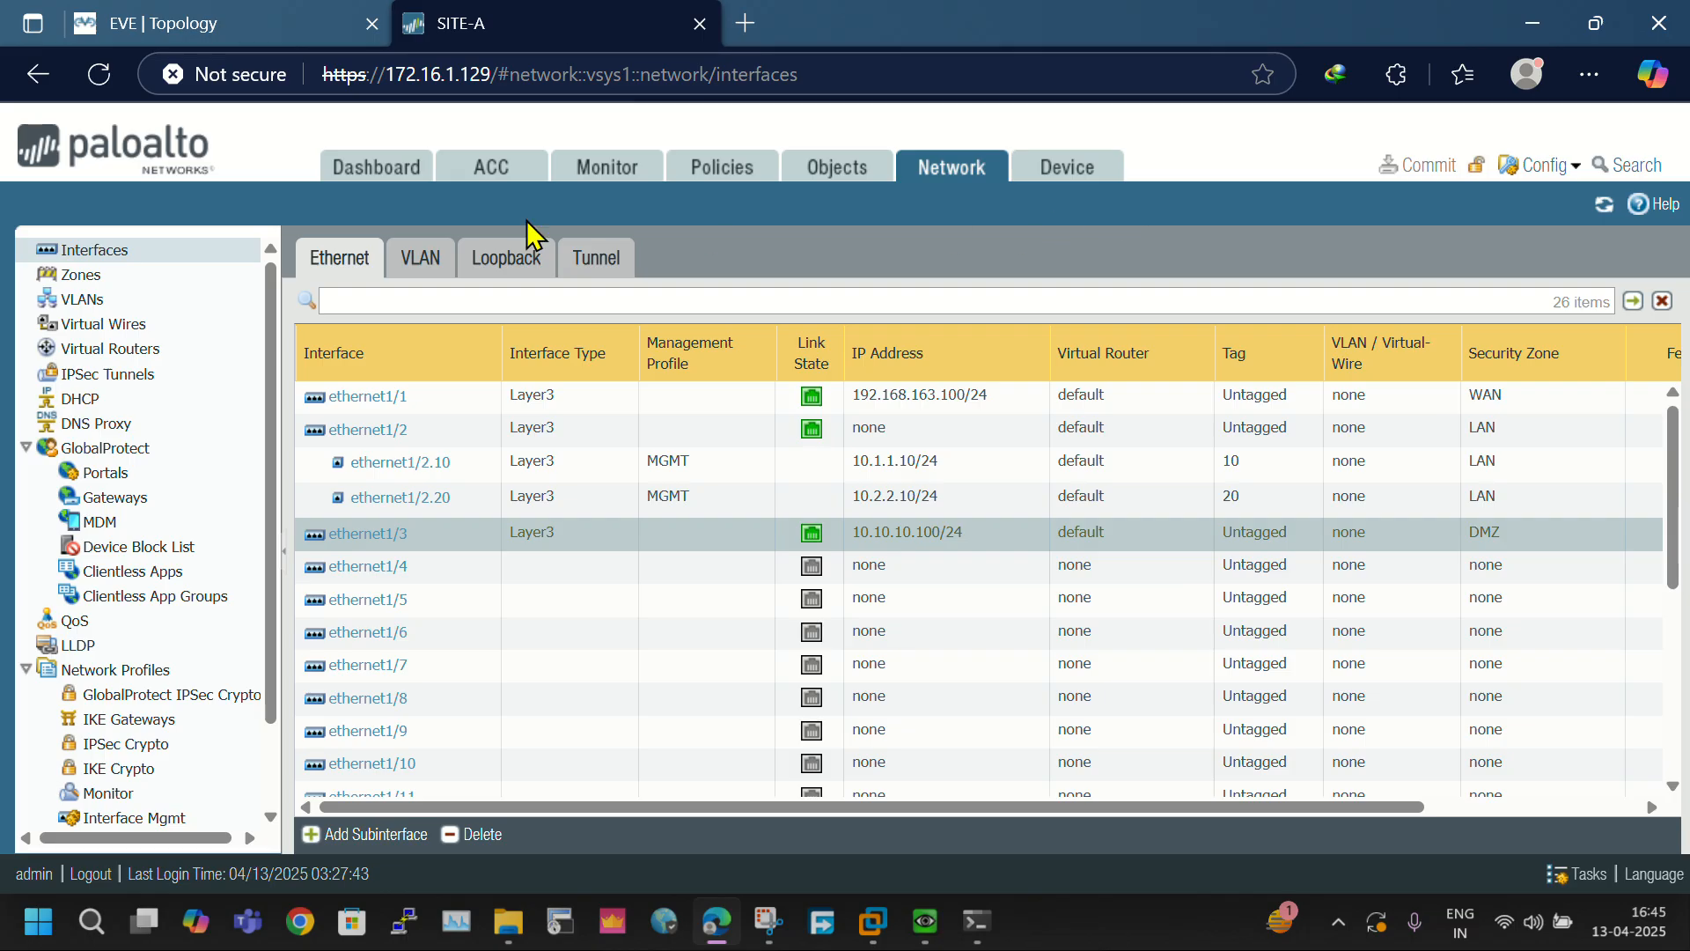
- Add an IPv4 static route named Default_R to the default virtual router
{"action": "left_click", "coordinate": [156, 352]}
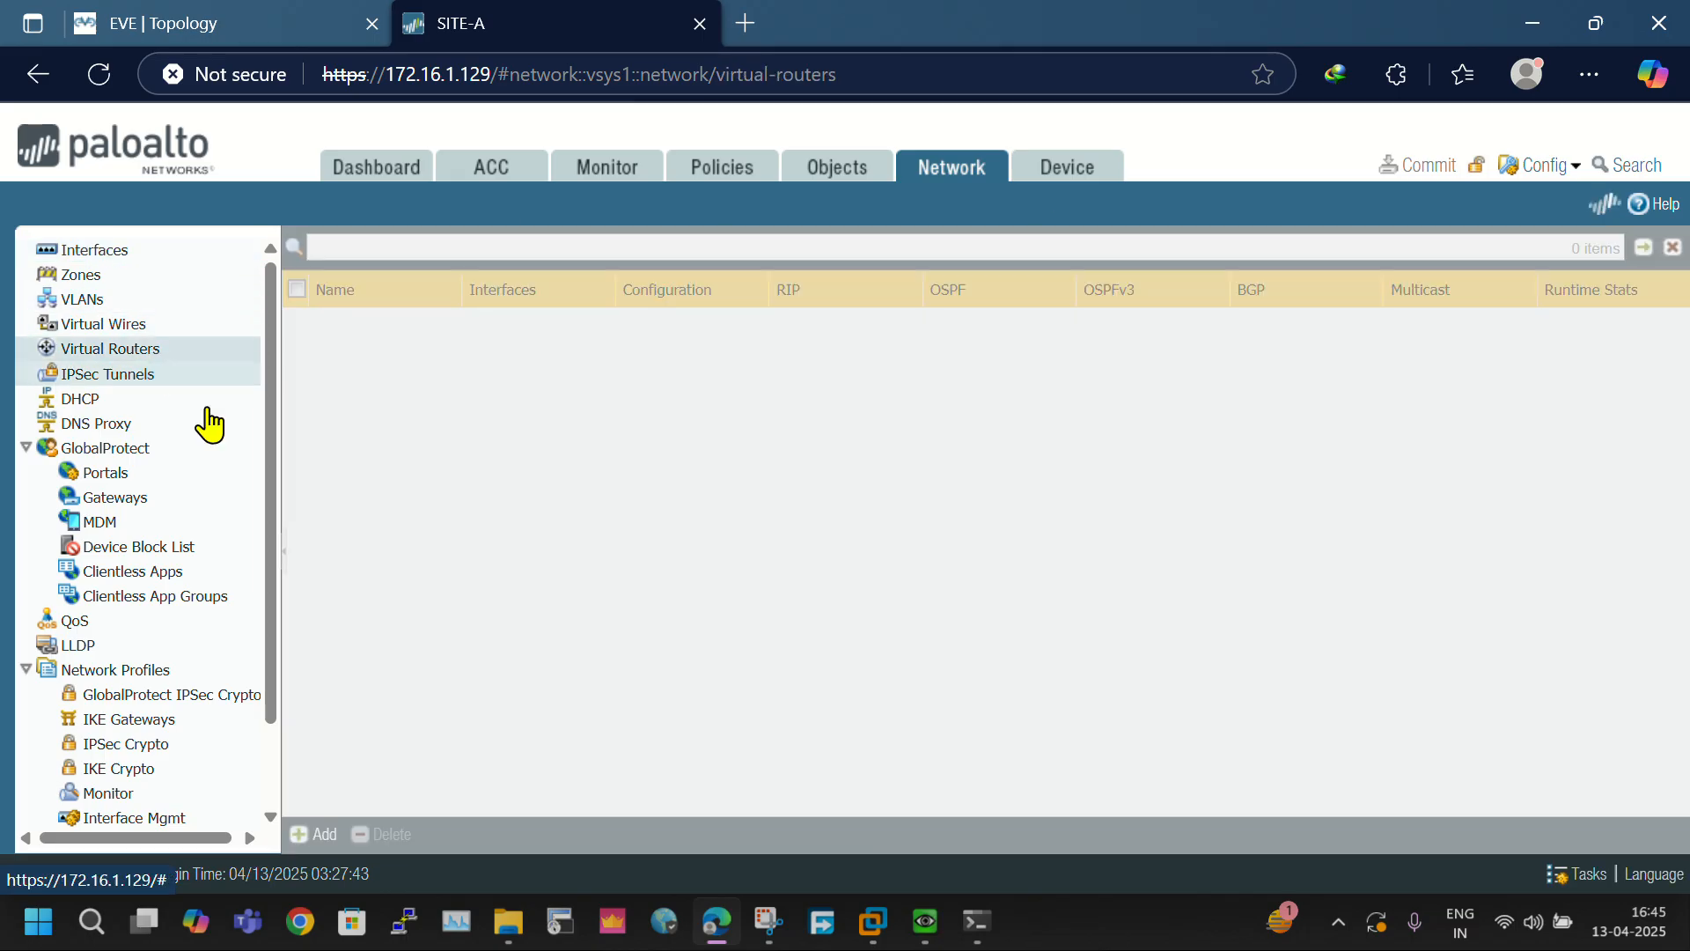
{"action": "left_click", "coordinate": [330, 324]}
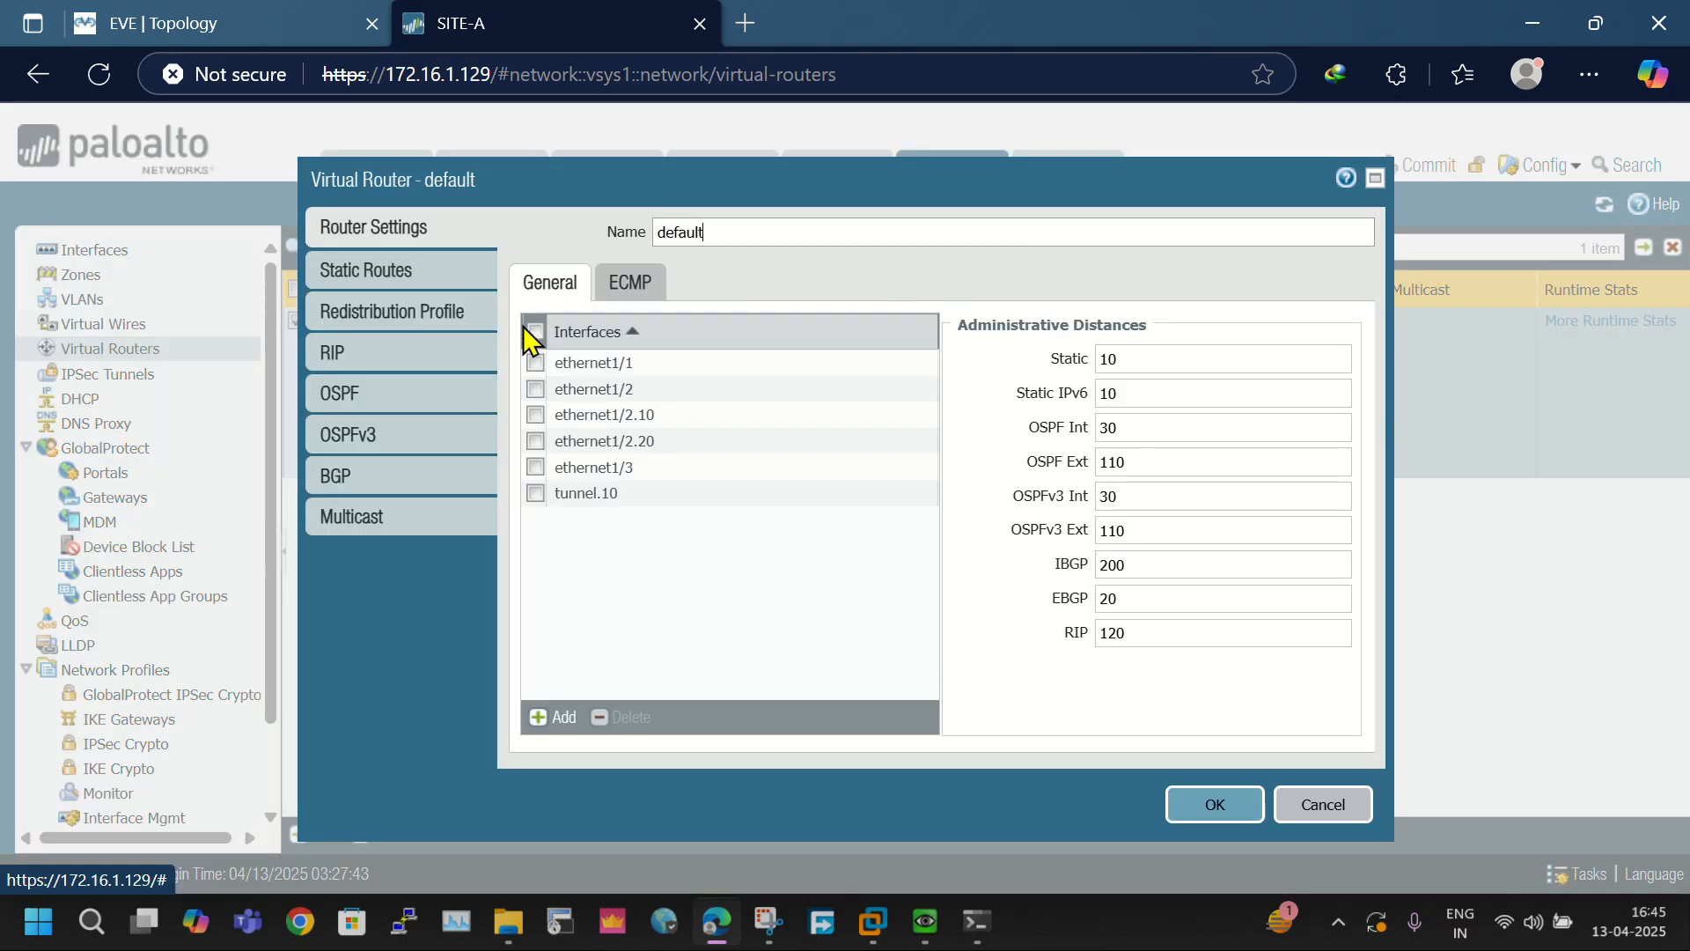
{"action": "left_click", "coordinate": [370, 275]}
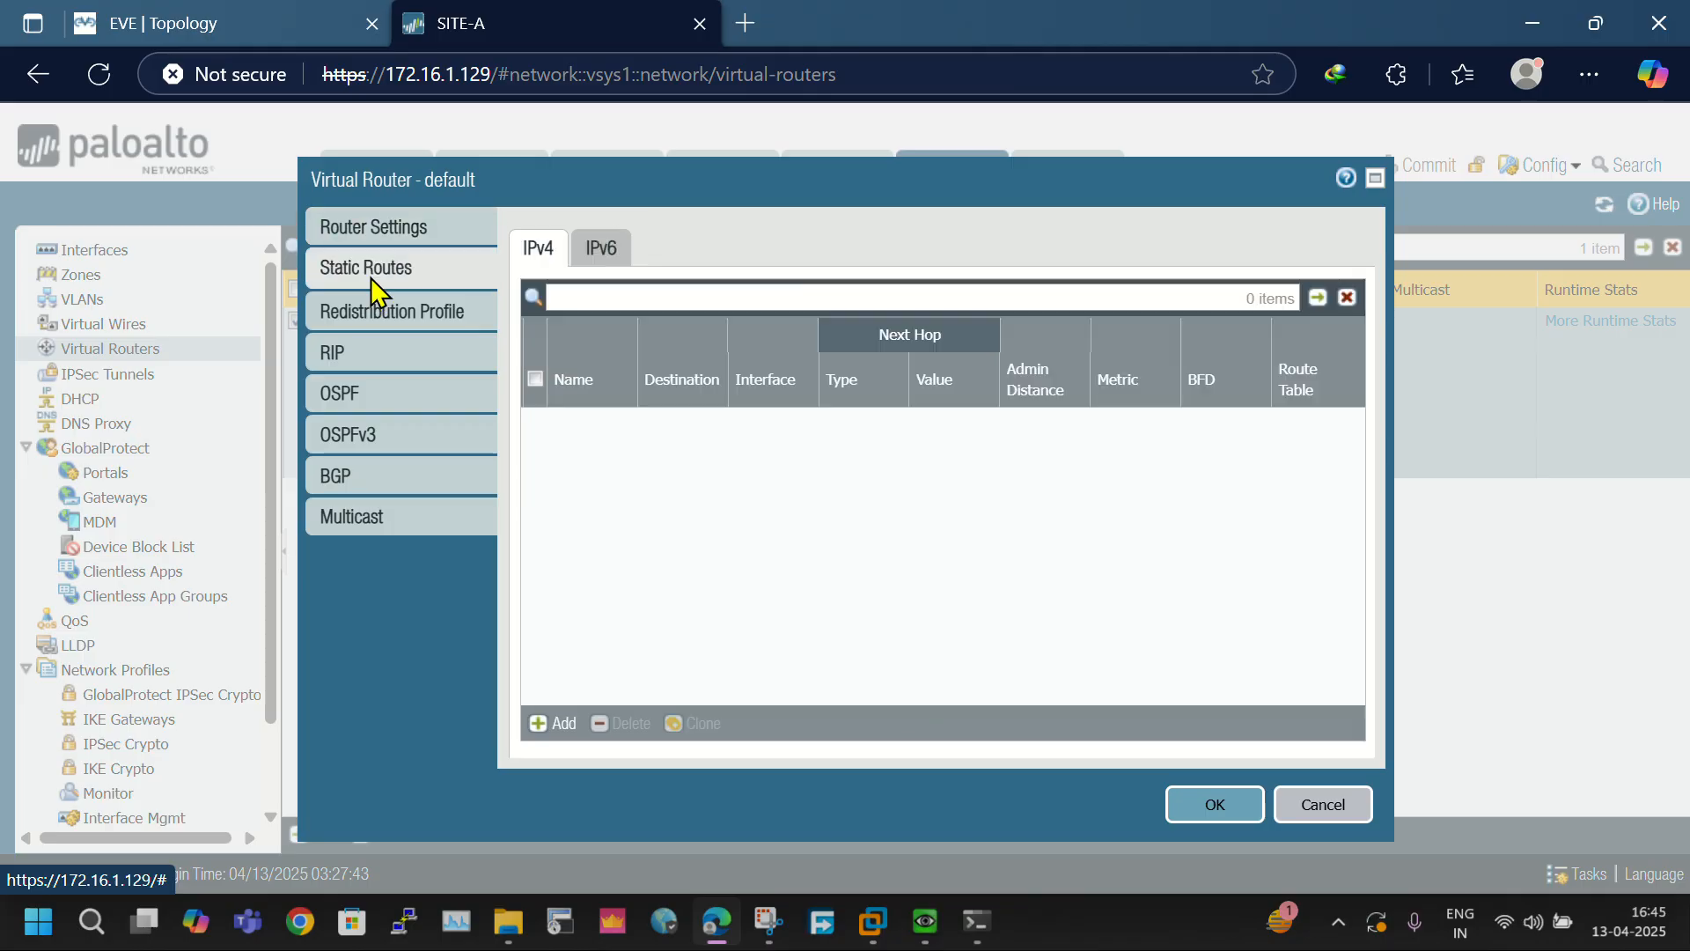
{"action": "left_click", "coordinate": [560, 727]}
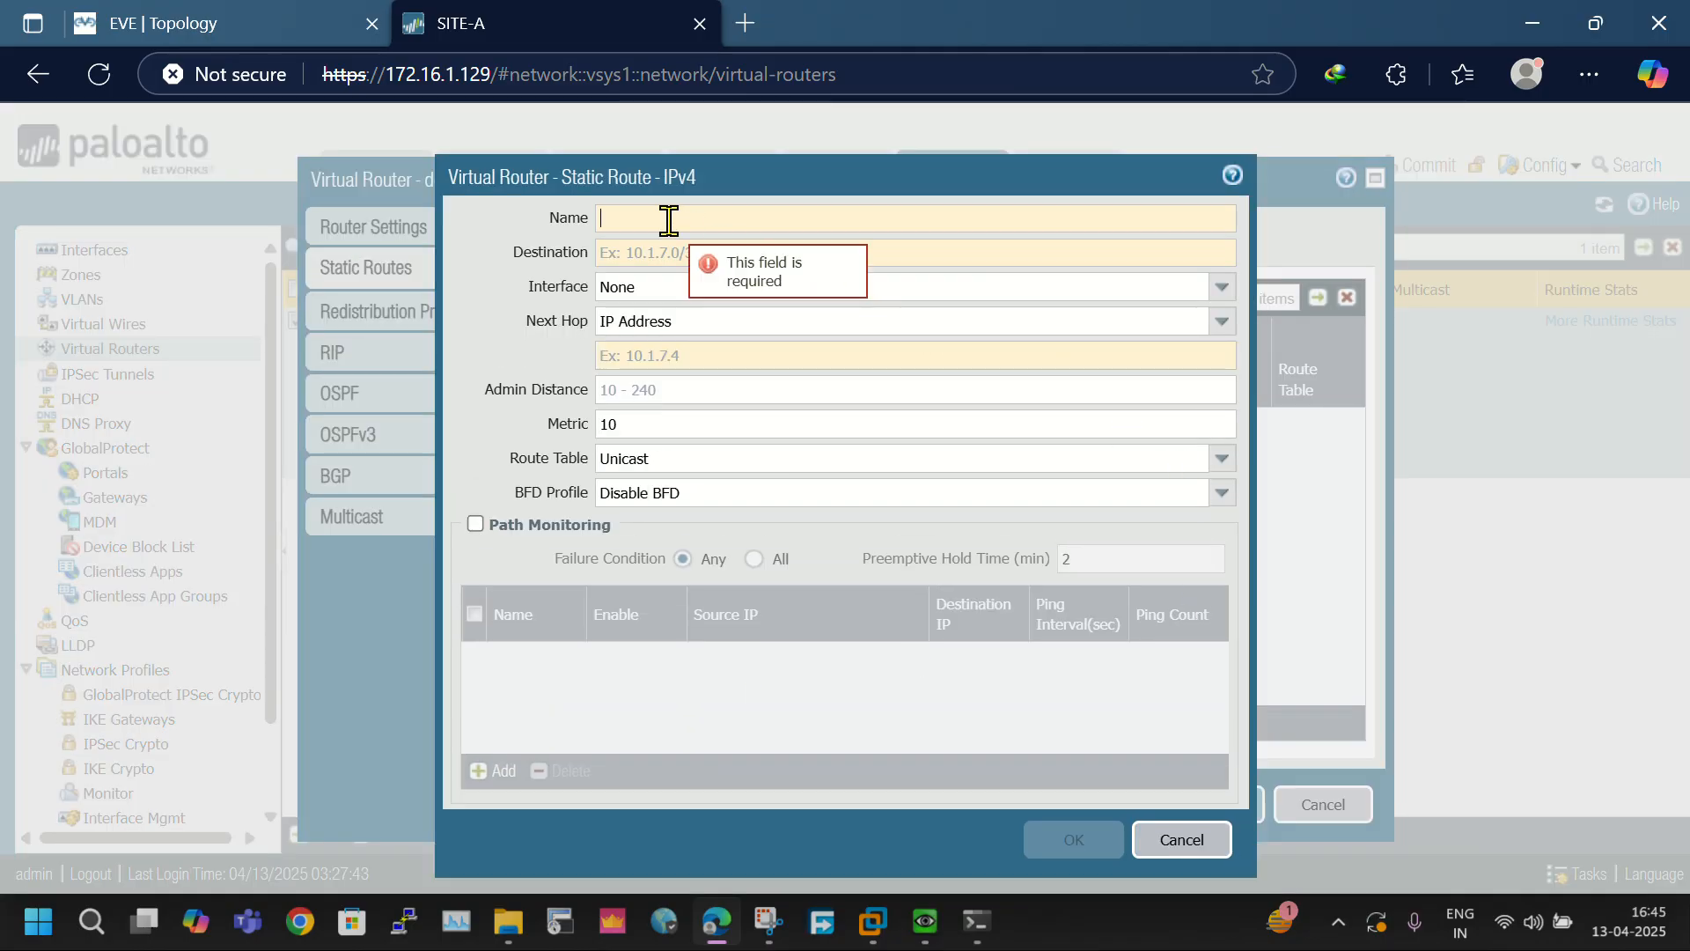
{"action": "type", "text": "Defaul"}
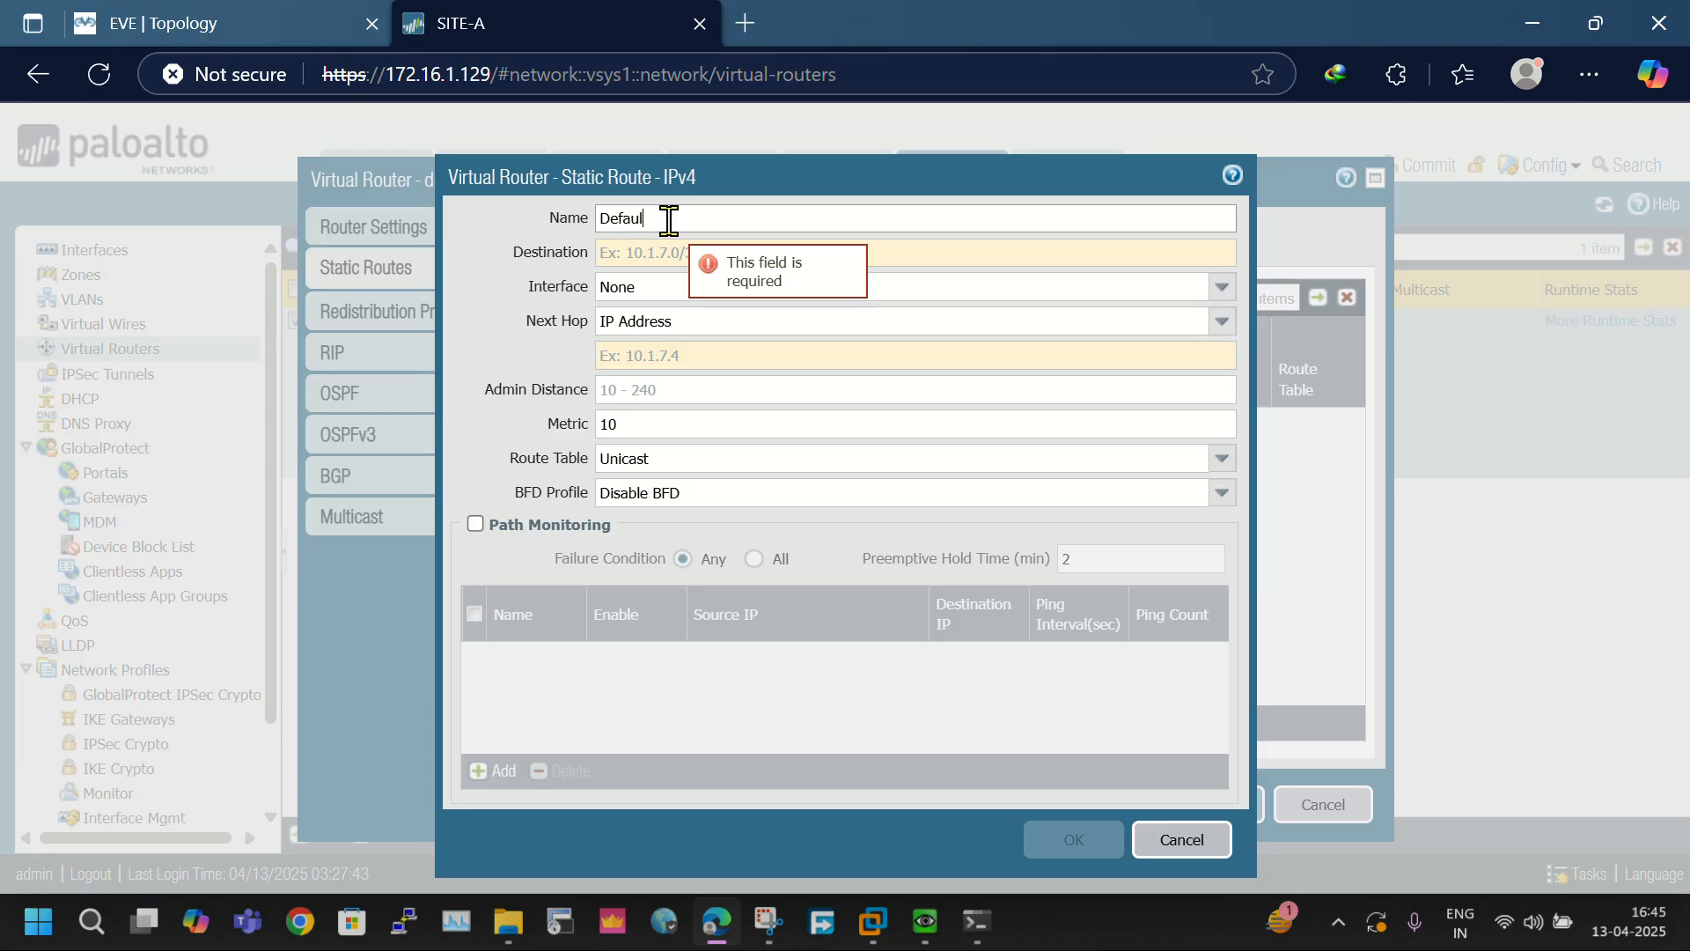
{"action": "type", "text": "t Route"}
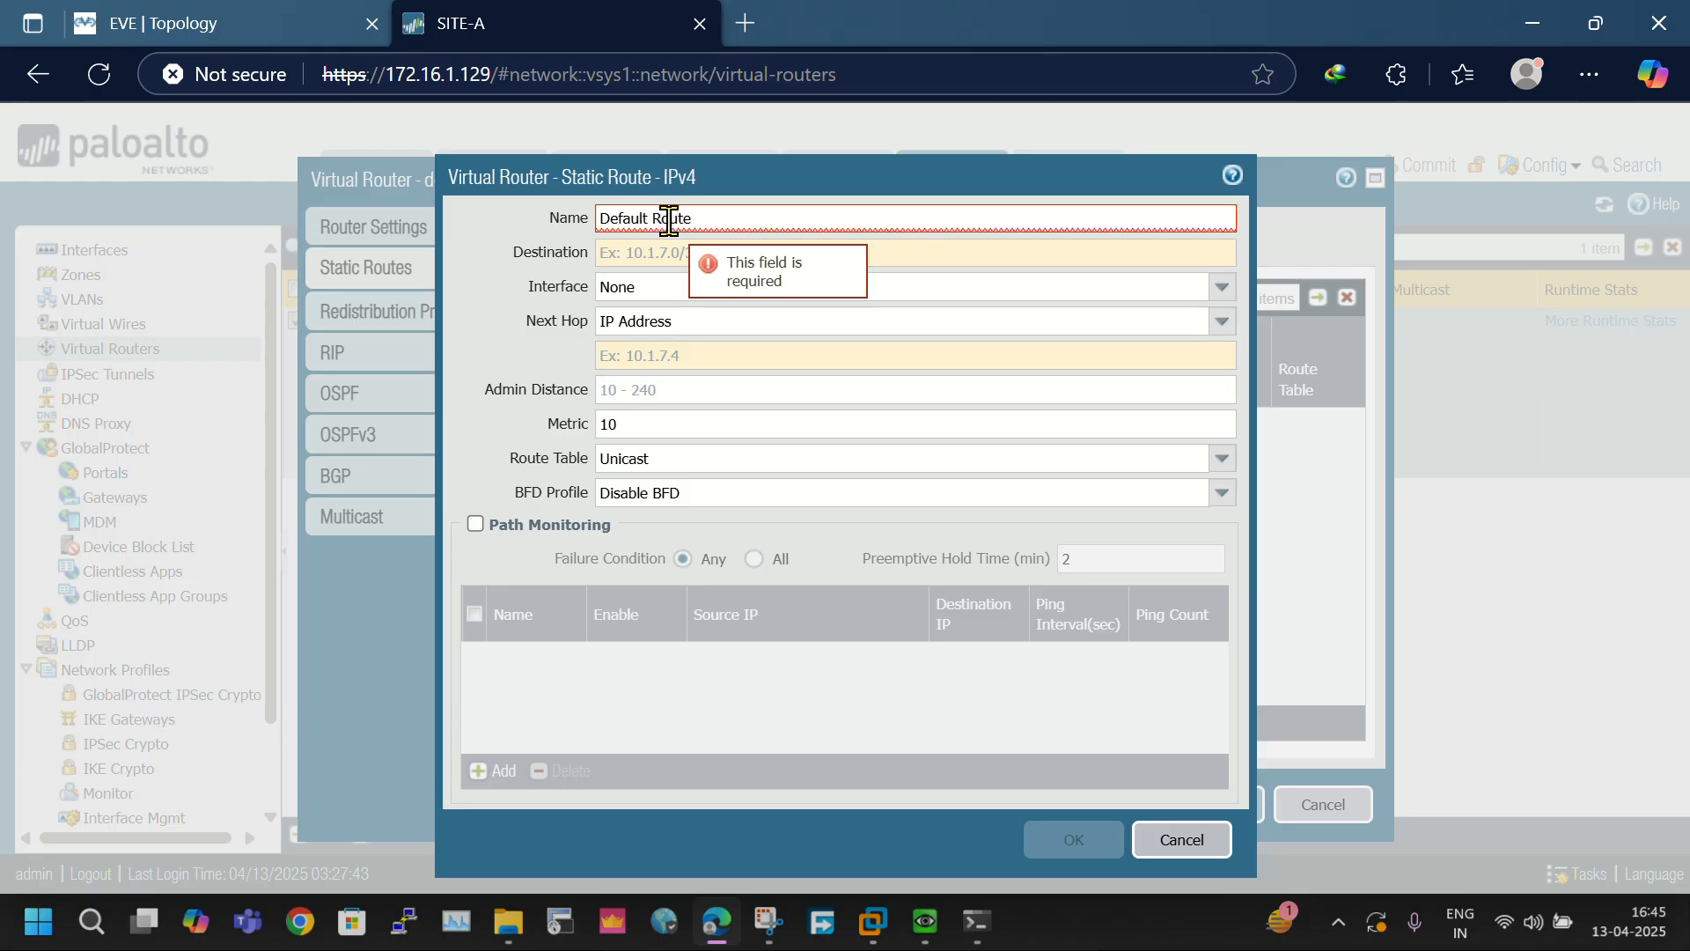
{"action": "key", "text": "BackSpace"}
{"action": "key", "text": "BackSpace"}
{"action": "key", "text": "BackSpace"}
{"action": "key", "text": "BackSpace"}
{"action": "key", "text": "BackSpace"}
{"action": "key", "text": "BackSpace"}
{"action": "type", "text": "_Route"}
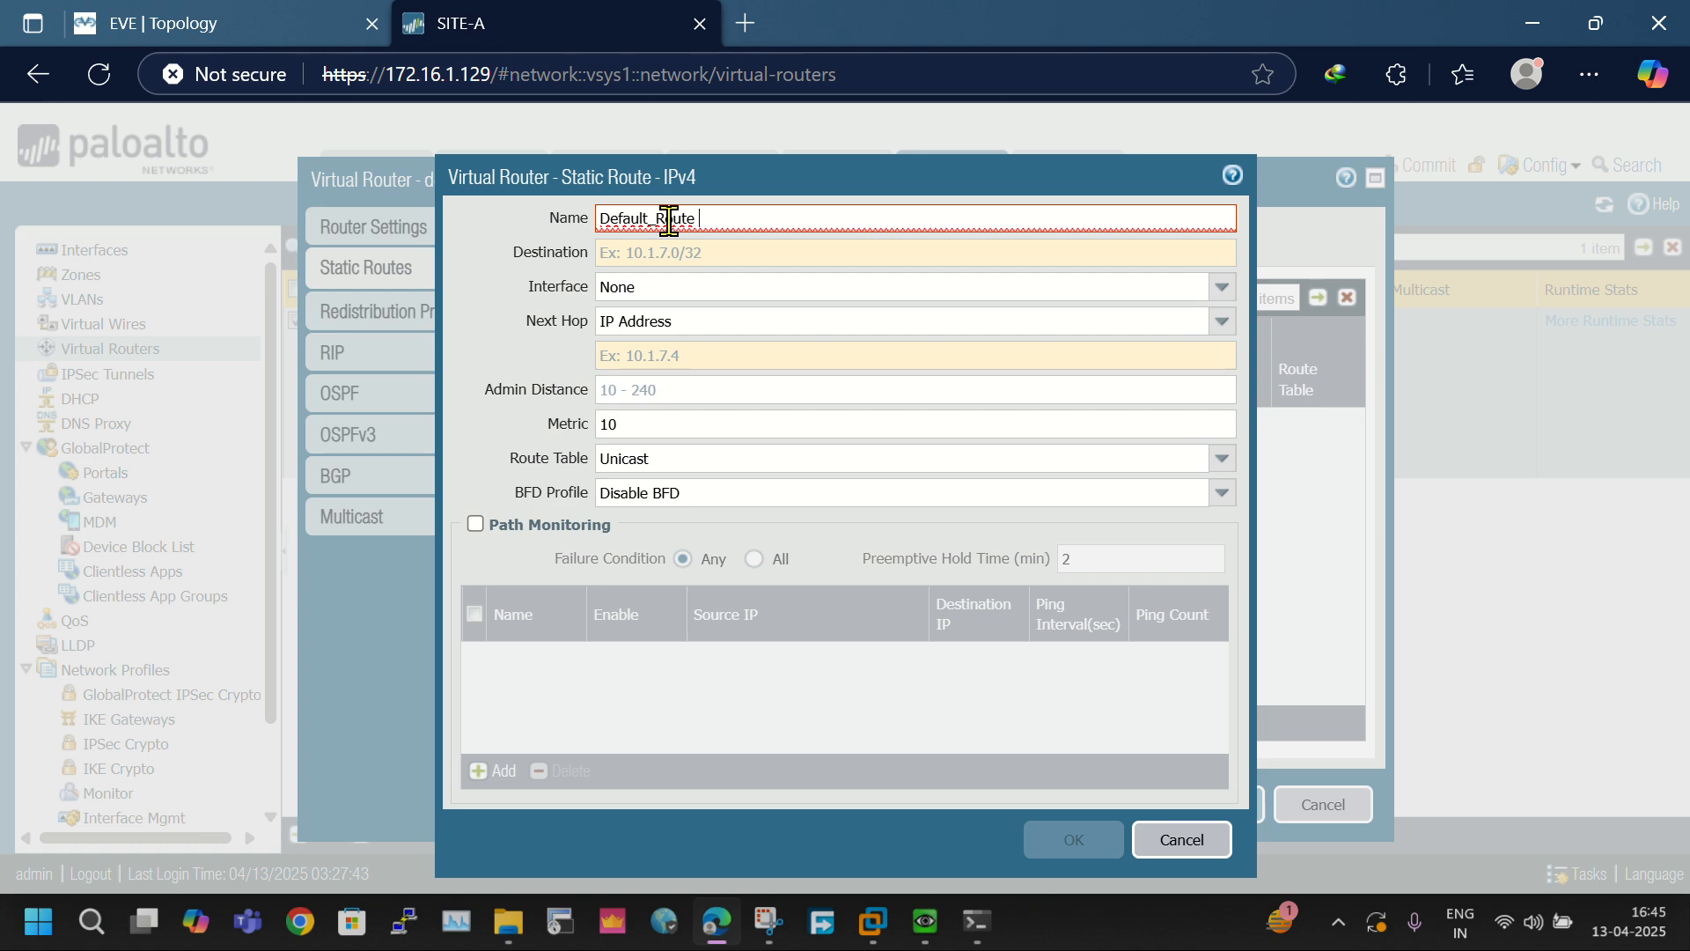
{"action": "key", "text": "BackSpace"}
{"action": "key", "text": "BackSpace"}
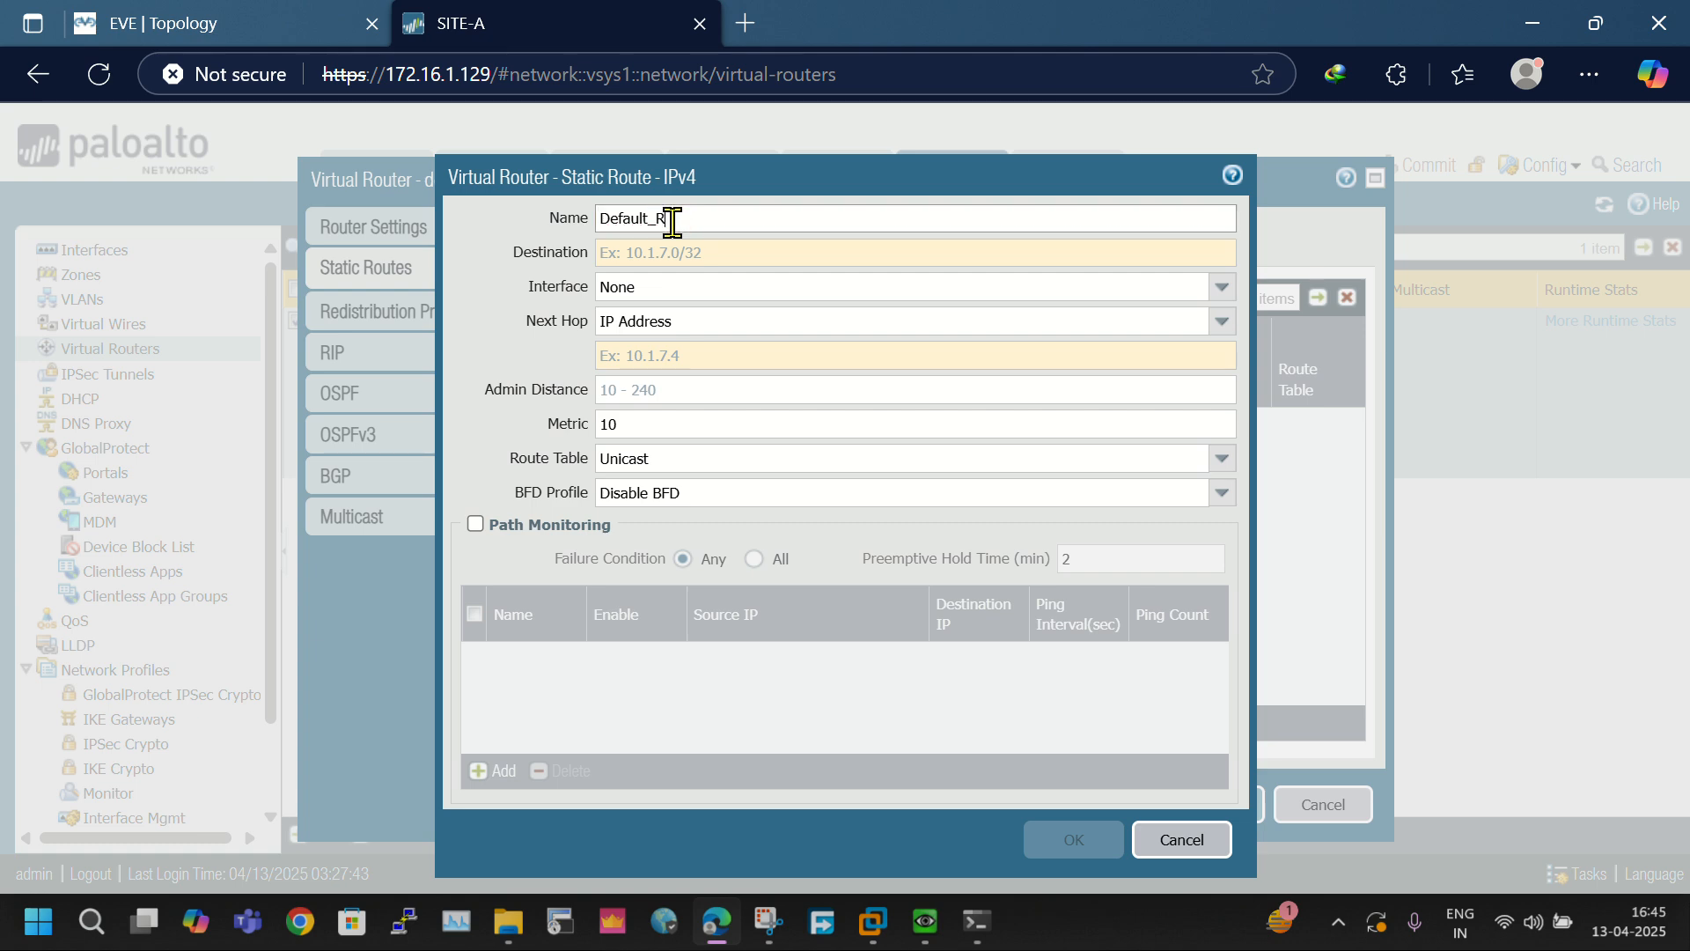
- Set the static route's destination to 0.0.0.0/0 and its interface to ethernet1/1
{"action": "left_click", "coordinate": [792, 254]}
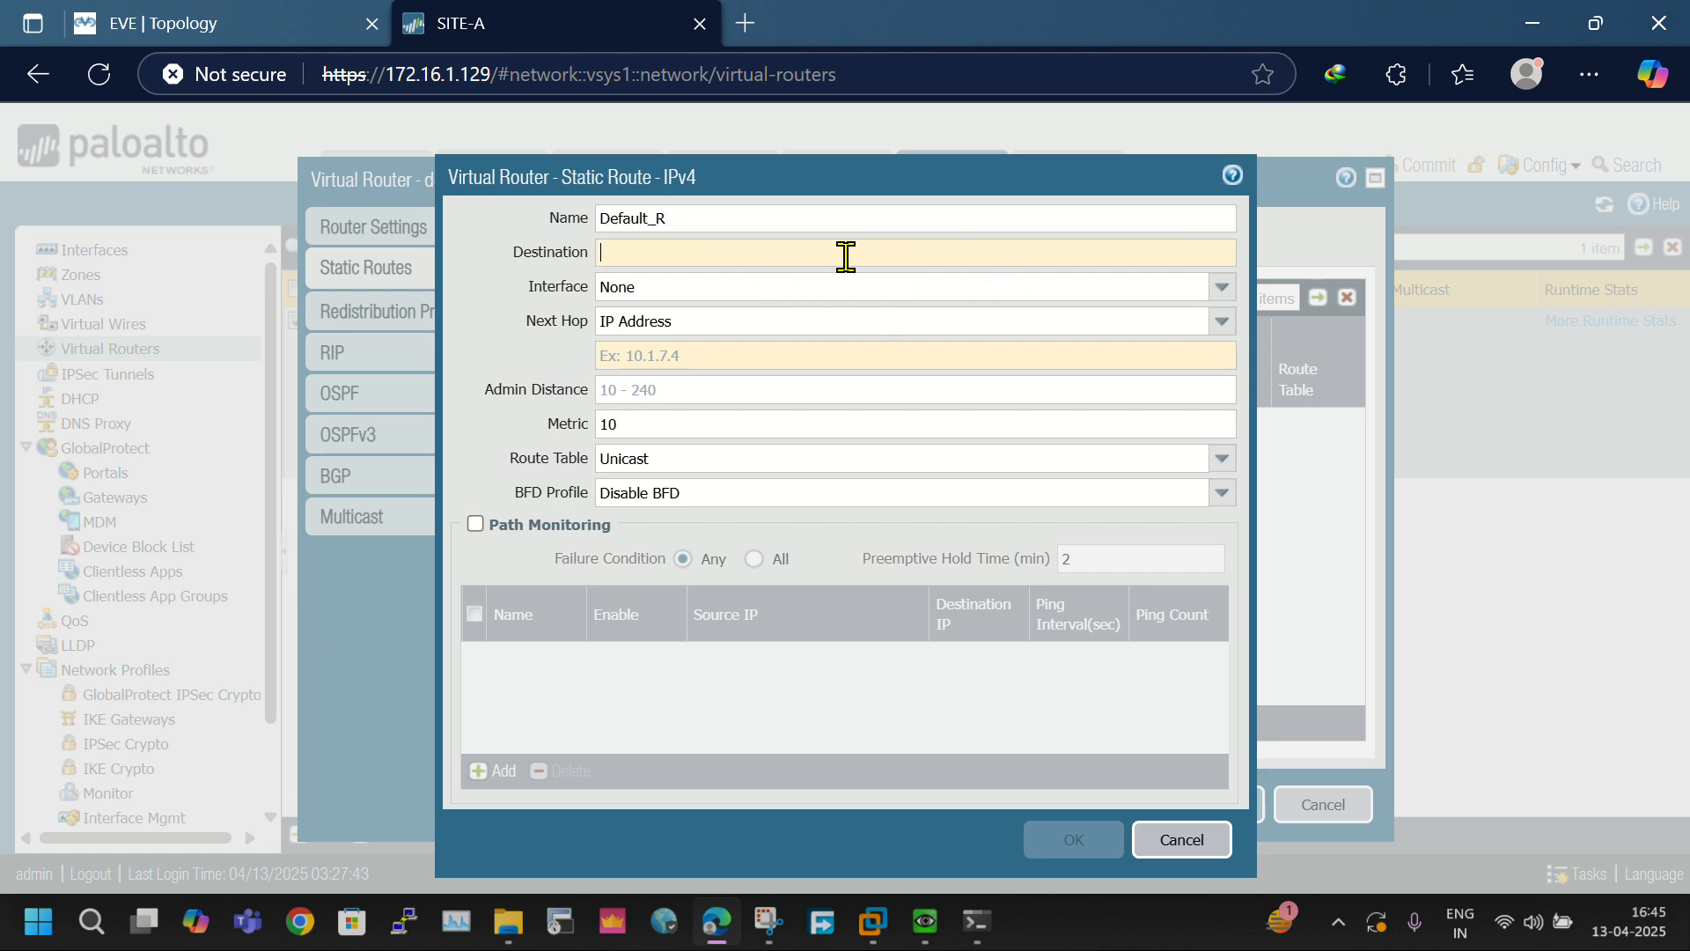
{"action": "type", "text": "0."}
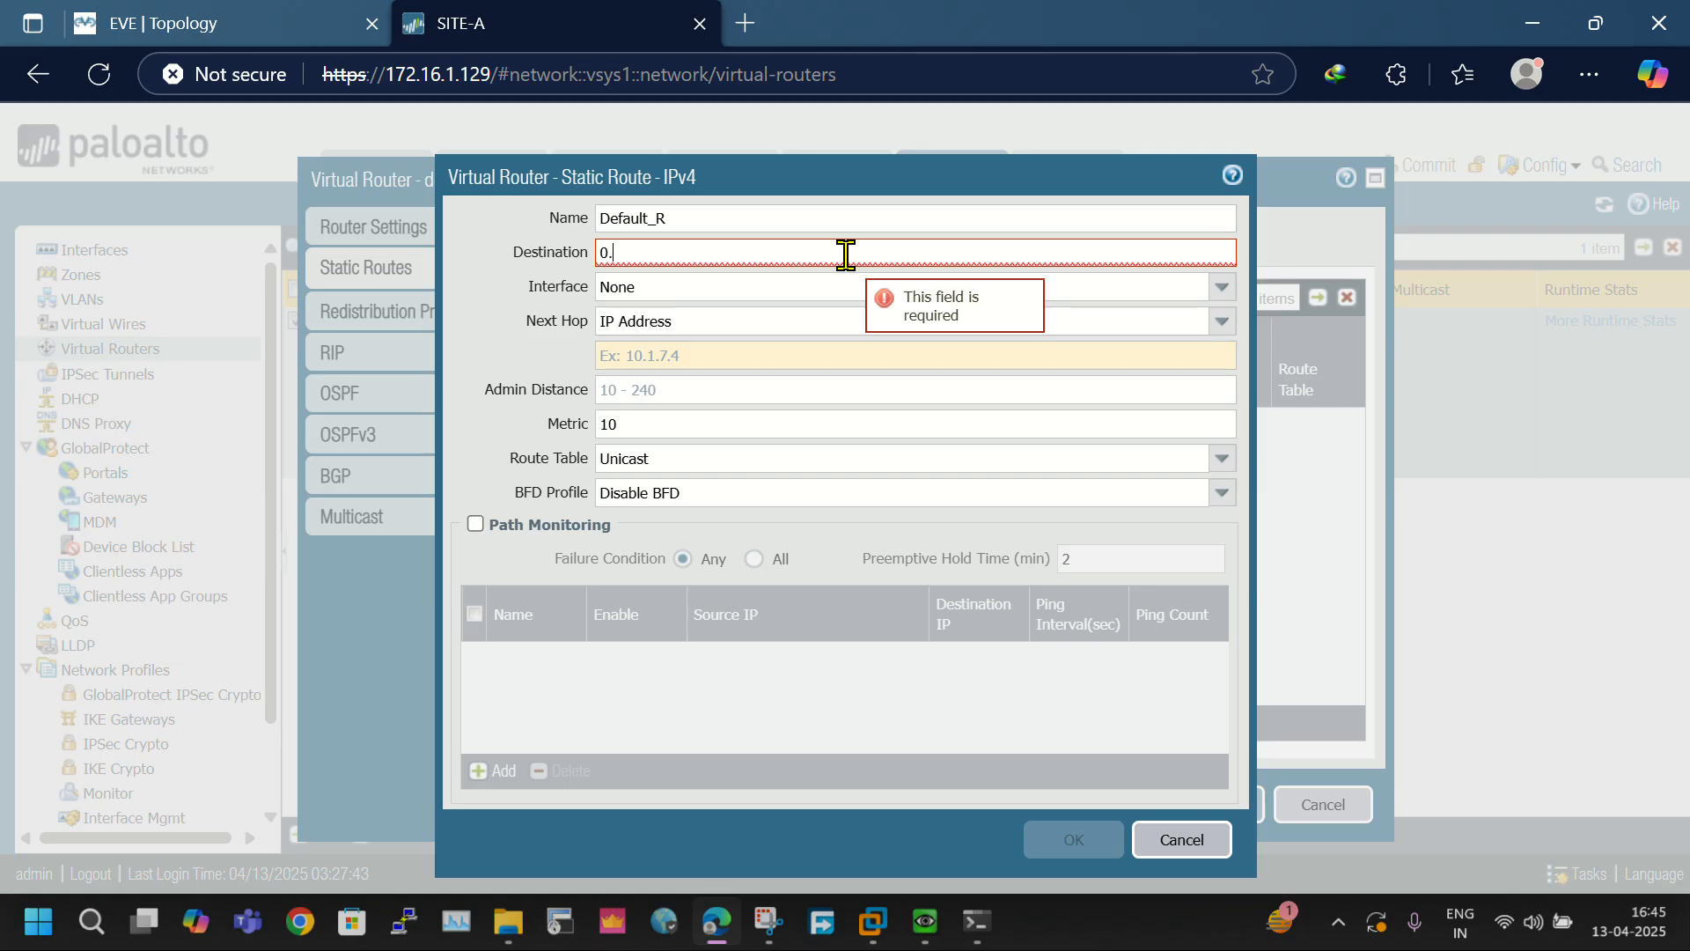
{"action": "type", "text": "0.0.0/0"}
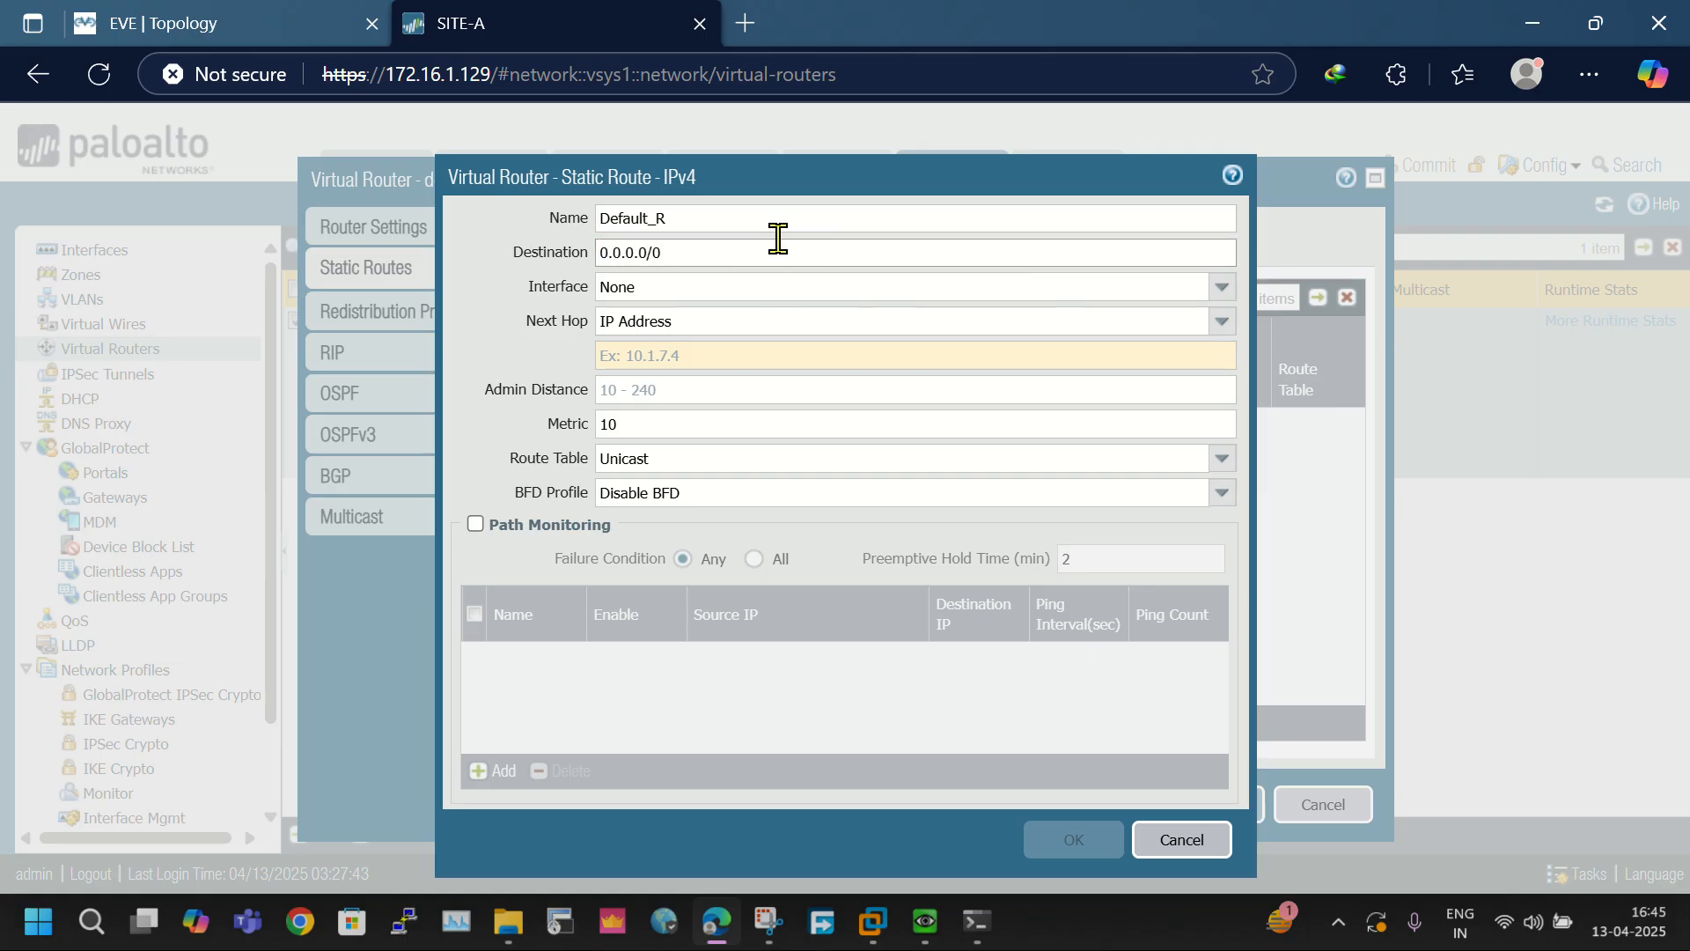
{"action": "left_click", "coordinate": [1222, 288]}
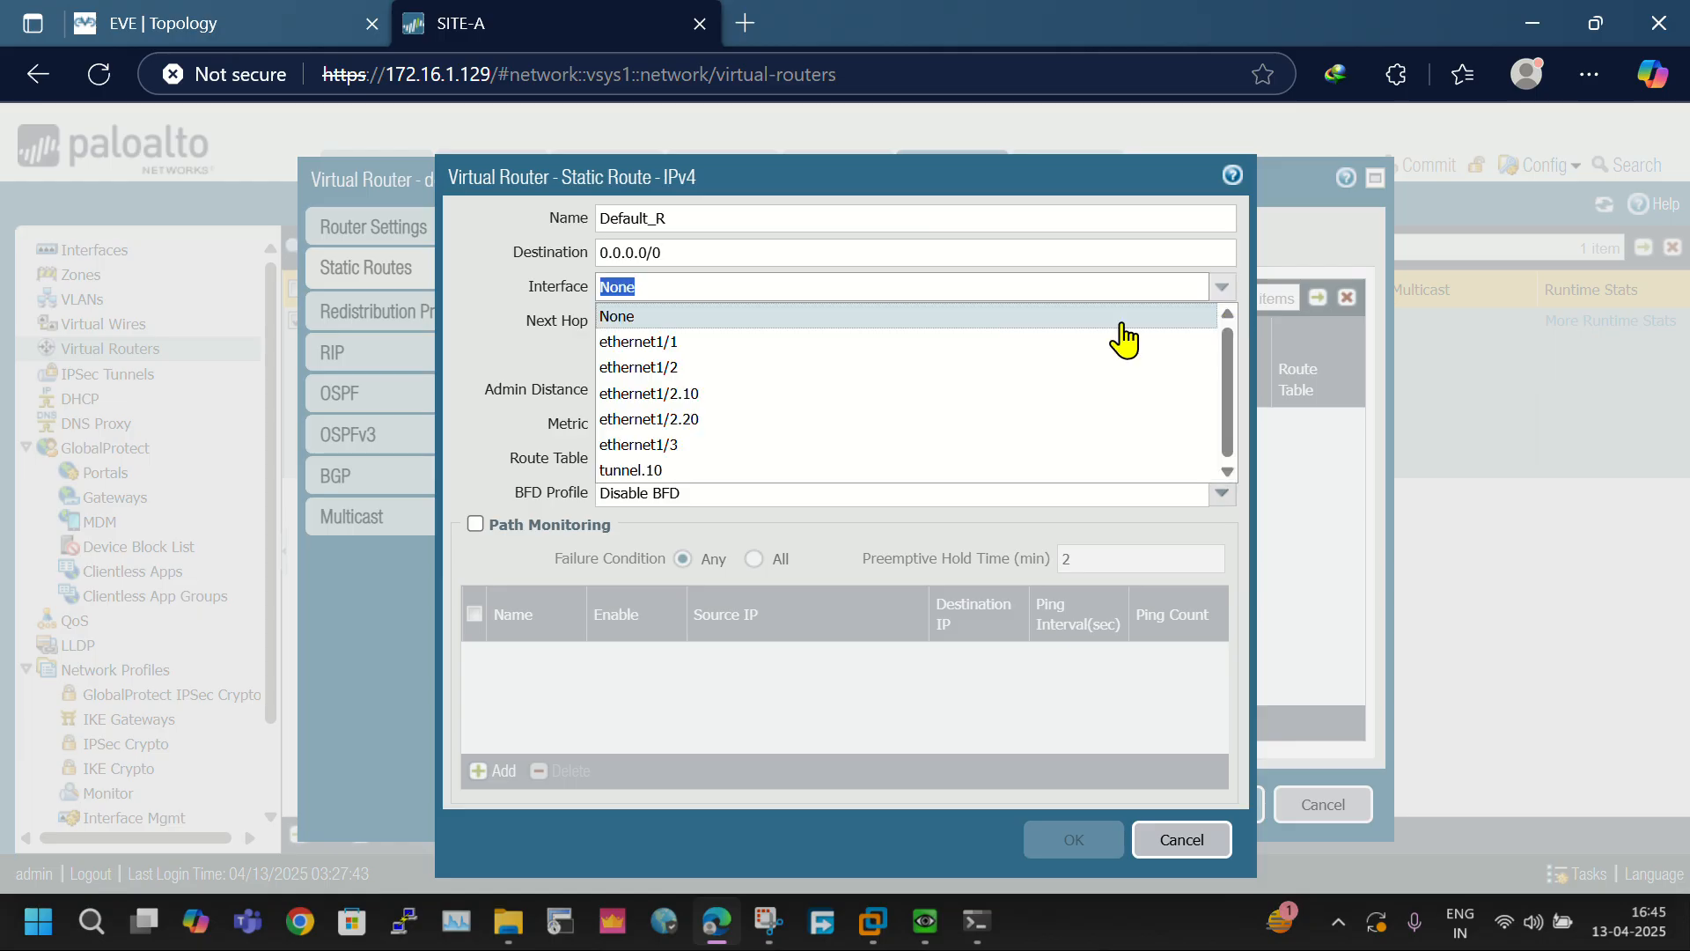
{"action": "left_click", "coordinate": [659, 343]}
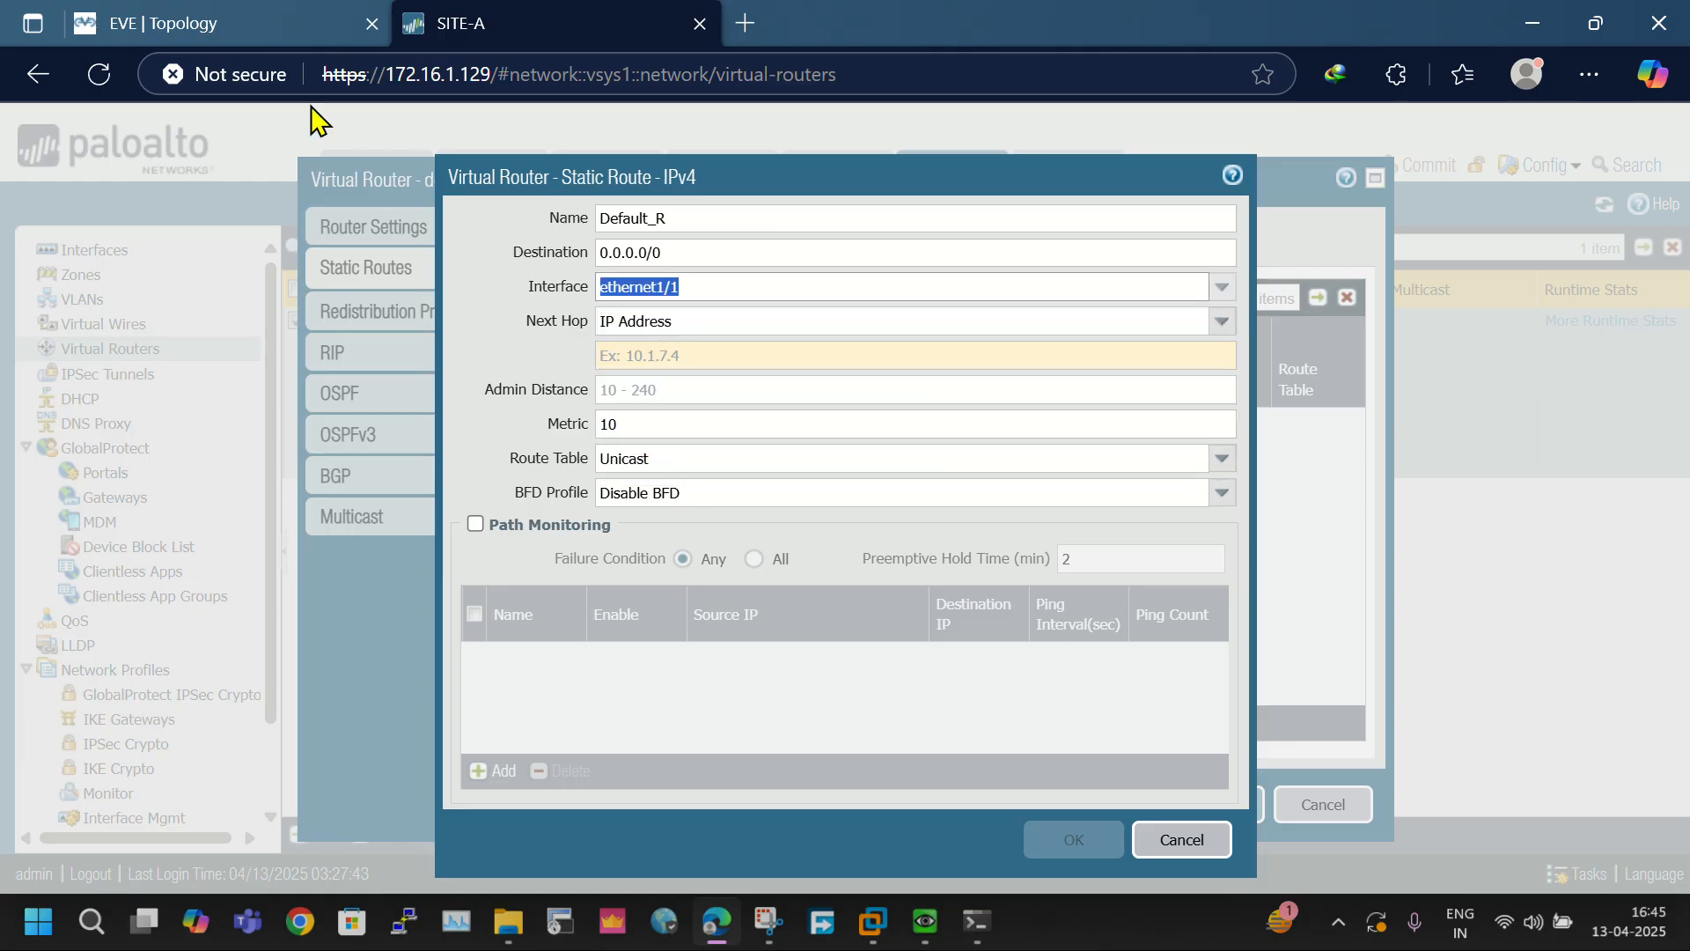
- Set the default route's next hop to IP address 192.168.163.2, then save the route and the virtual router
{"action": "left_click", "coordinate": [205, 23]}
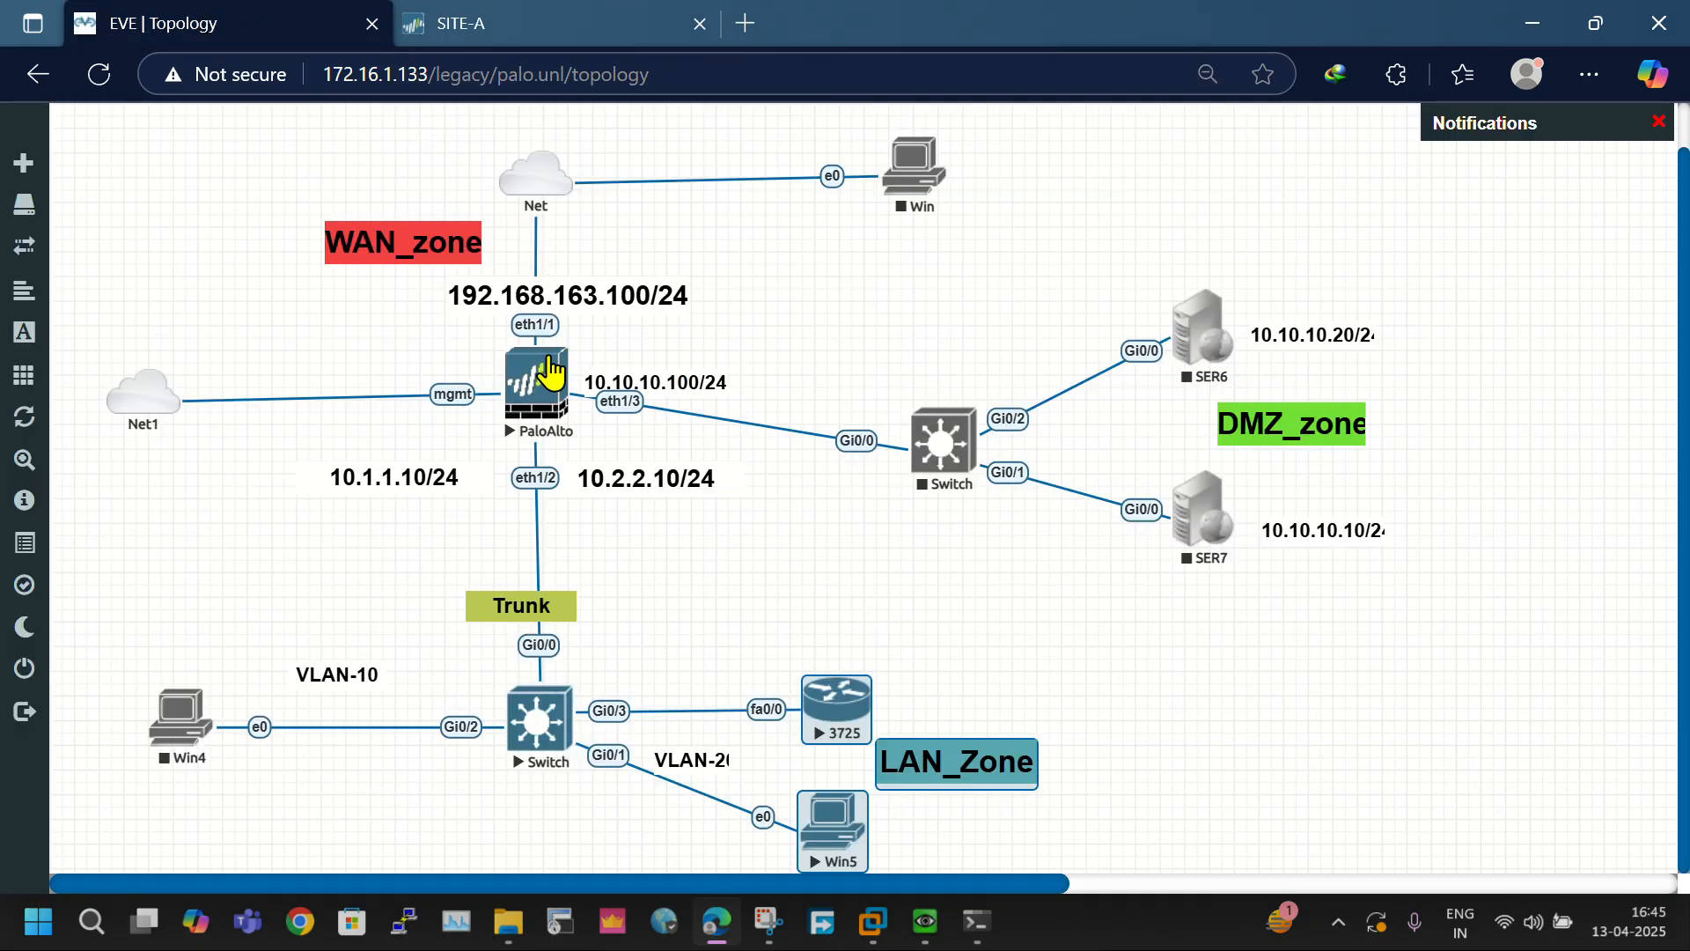
{"action": "left_click", "coordinate": [506, 41]}
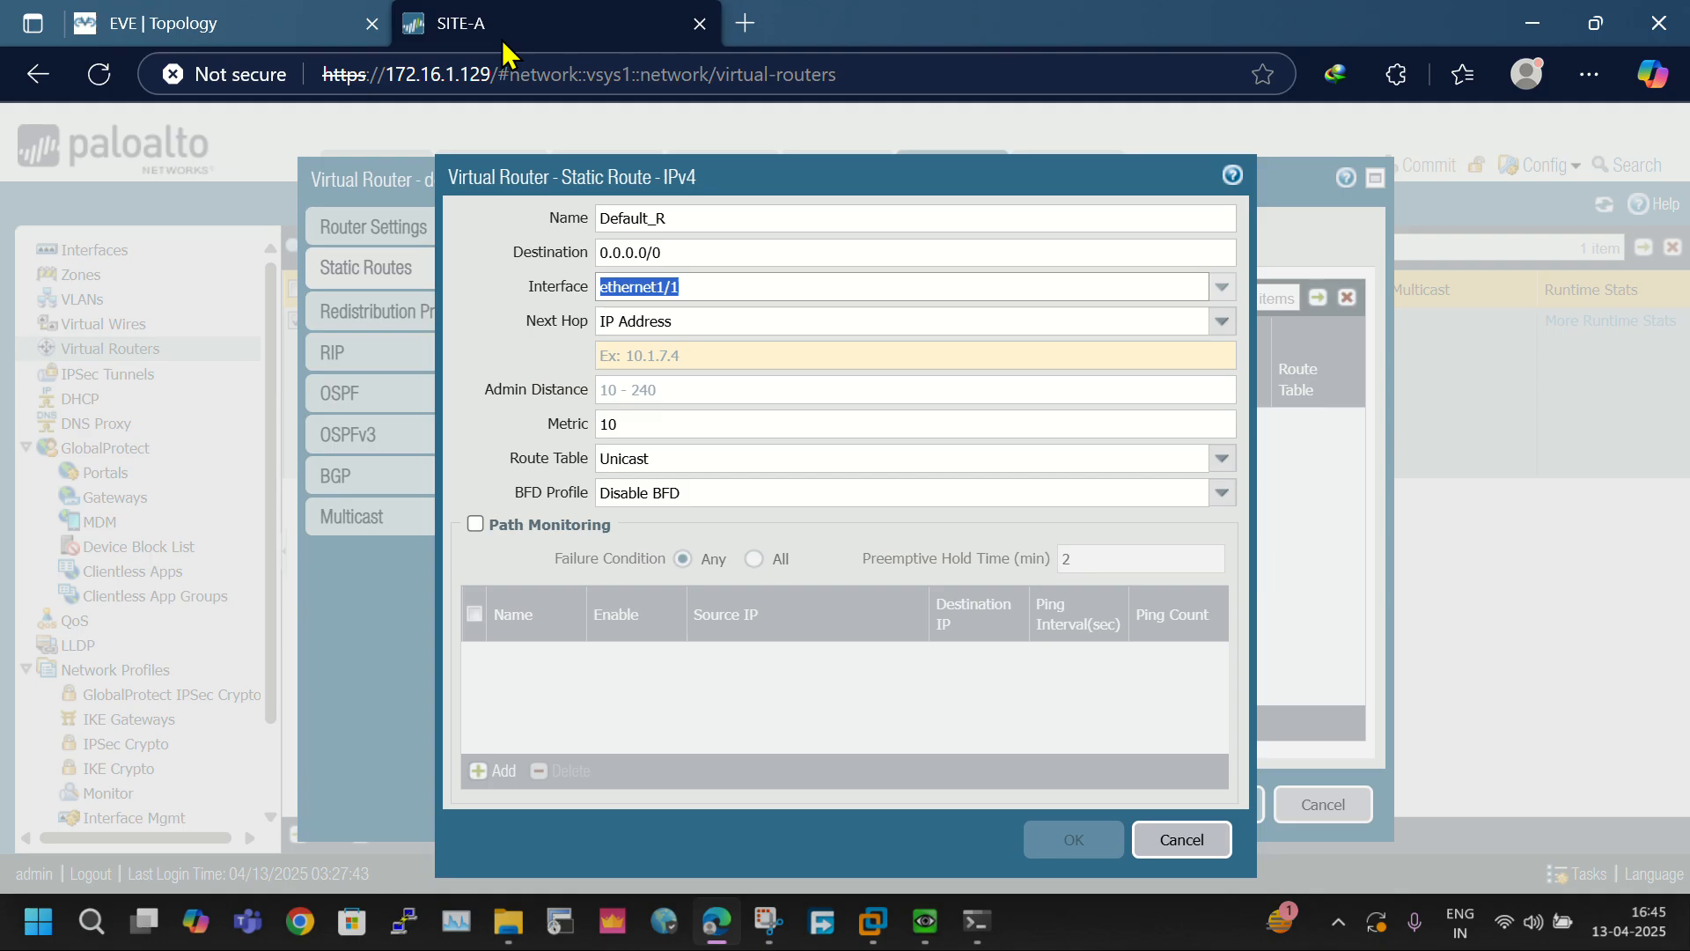
{"action": "left_click", "coordinate": [750, 355]}
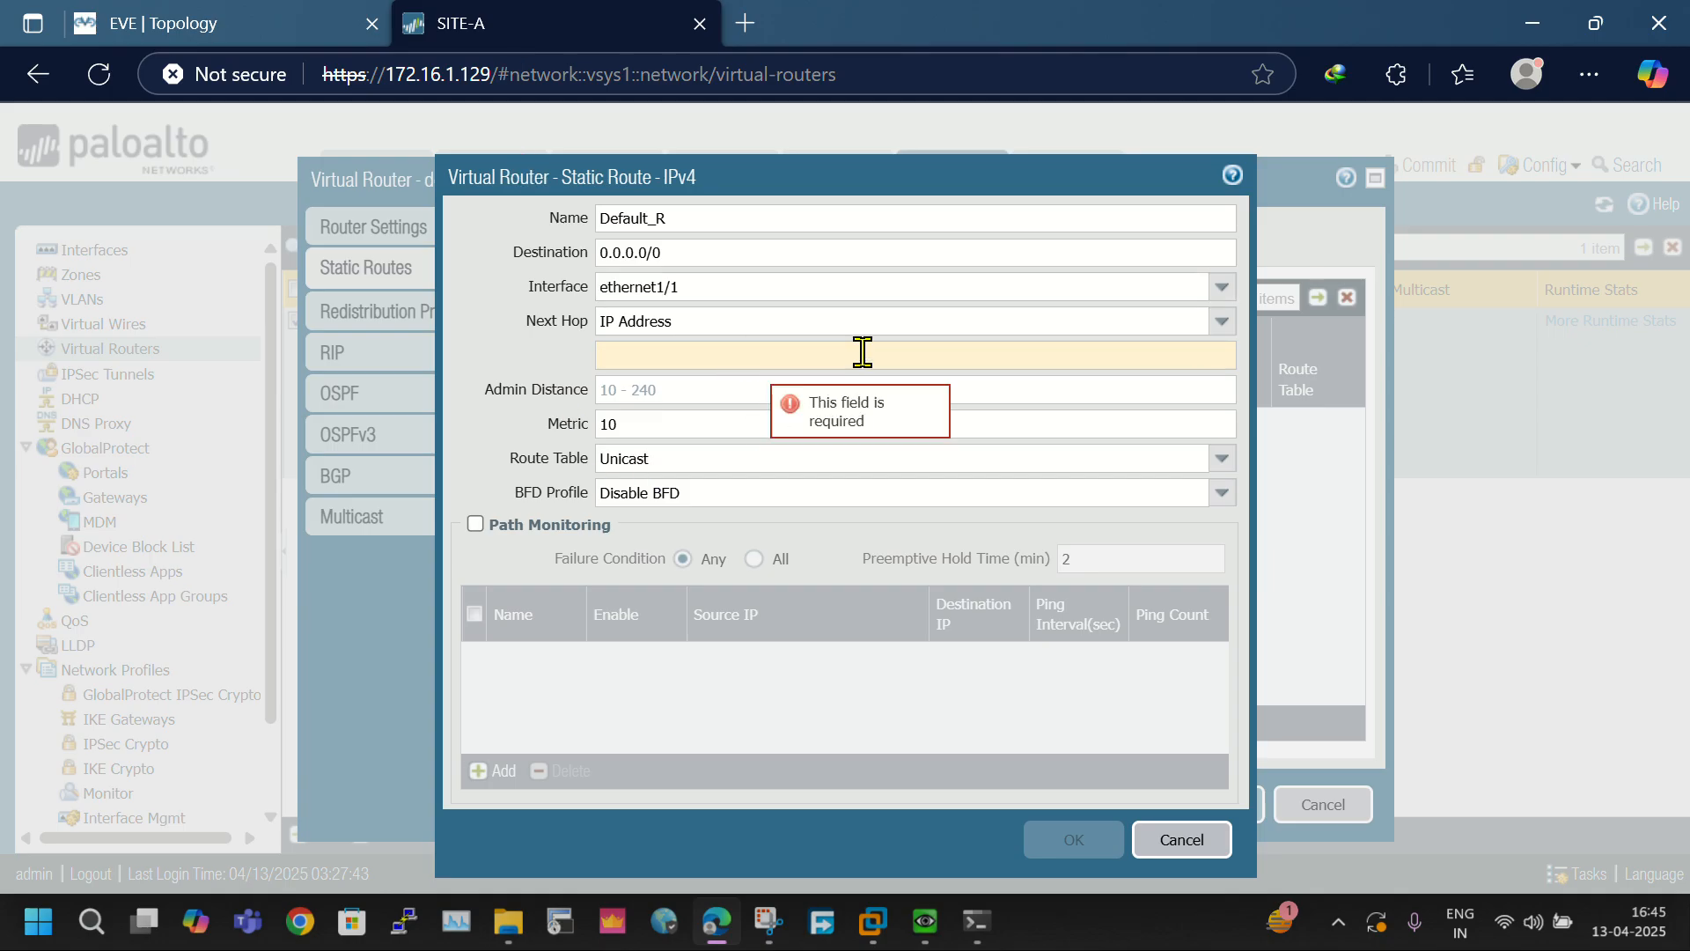
{"action": "type", "text": "192.16"}
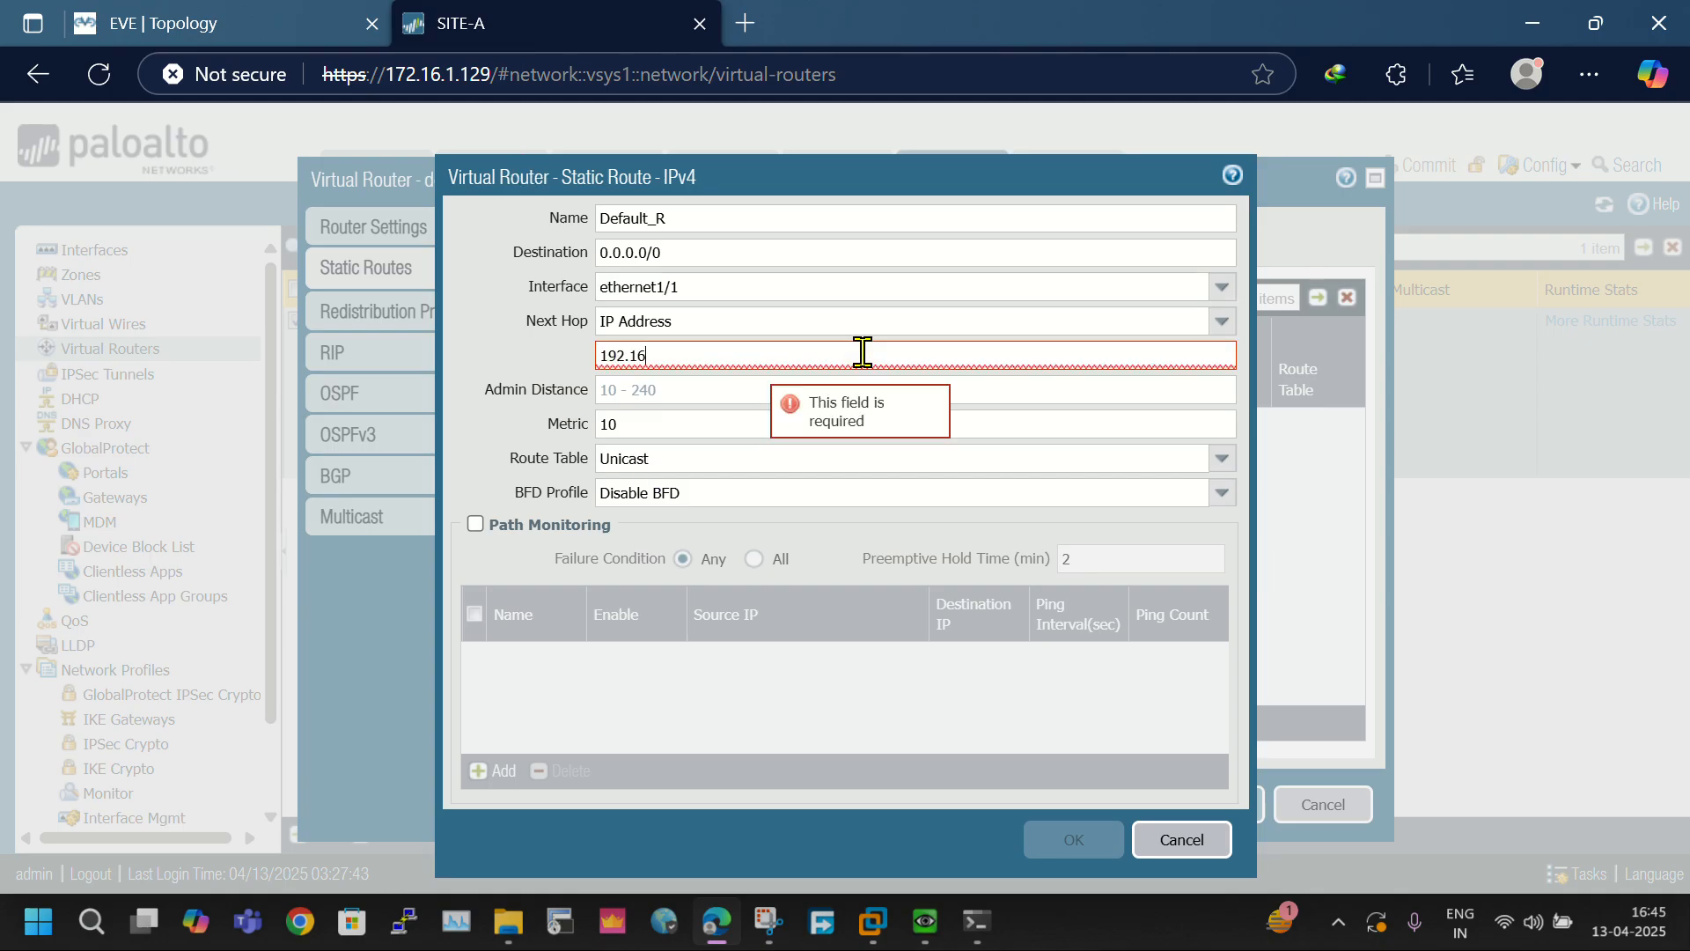
{"action": "type", "text": "8."}
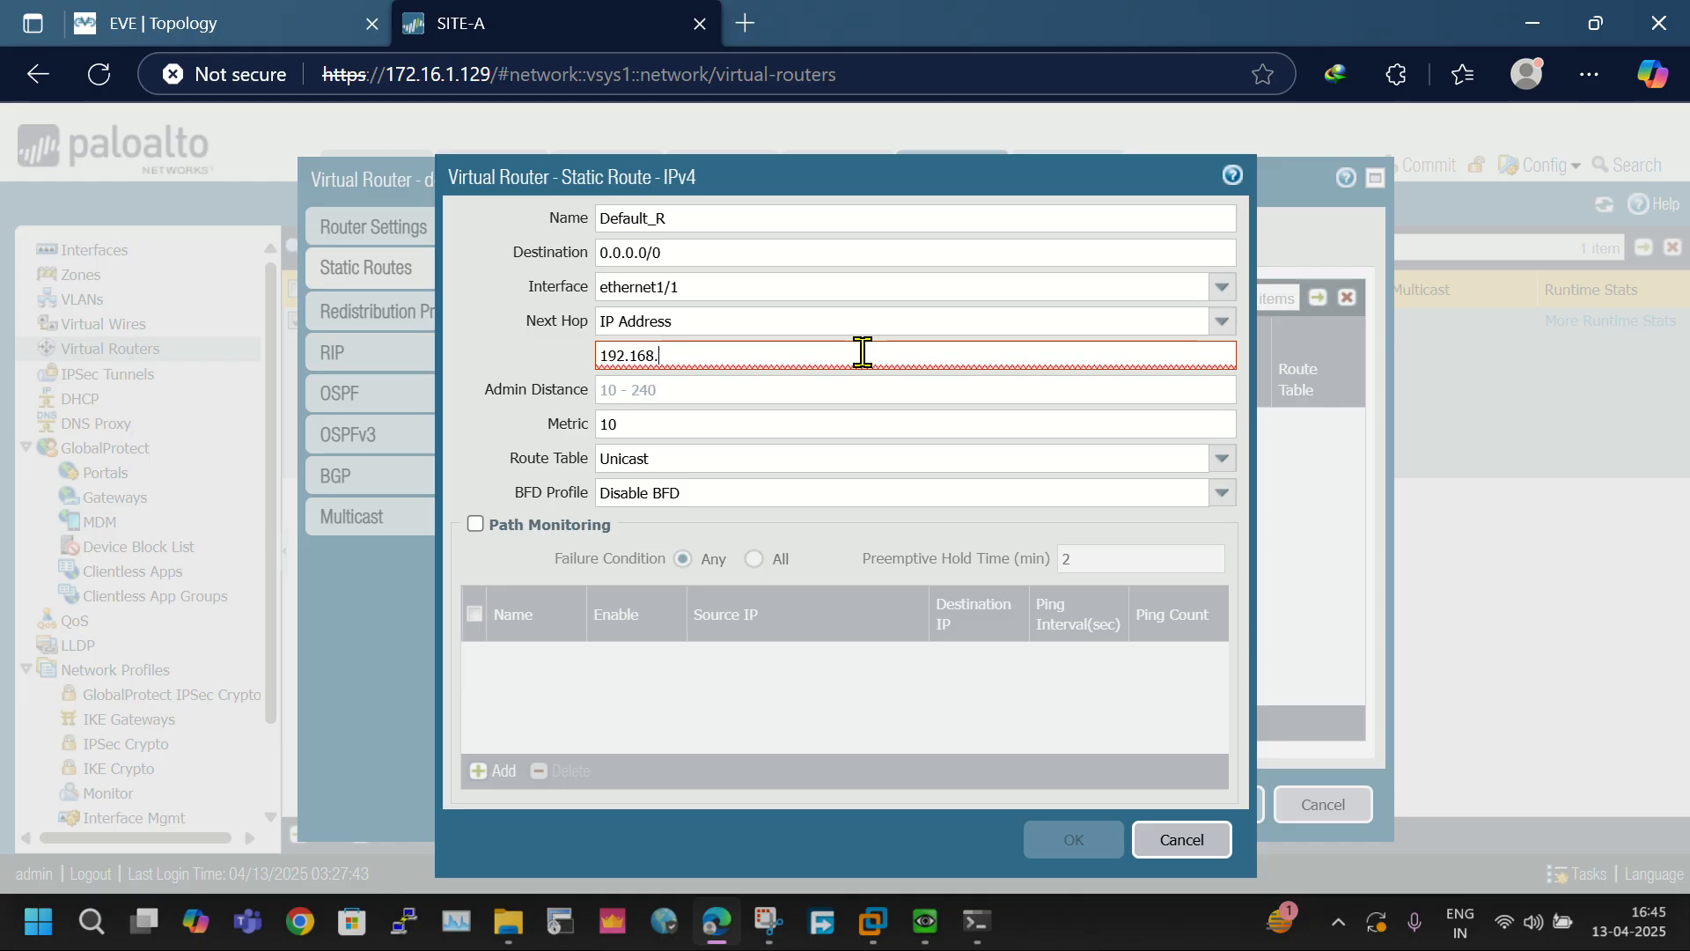
{"action": "type", "text": "163.2"}
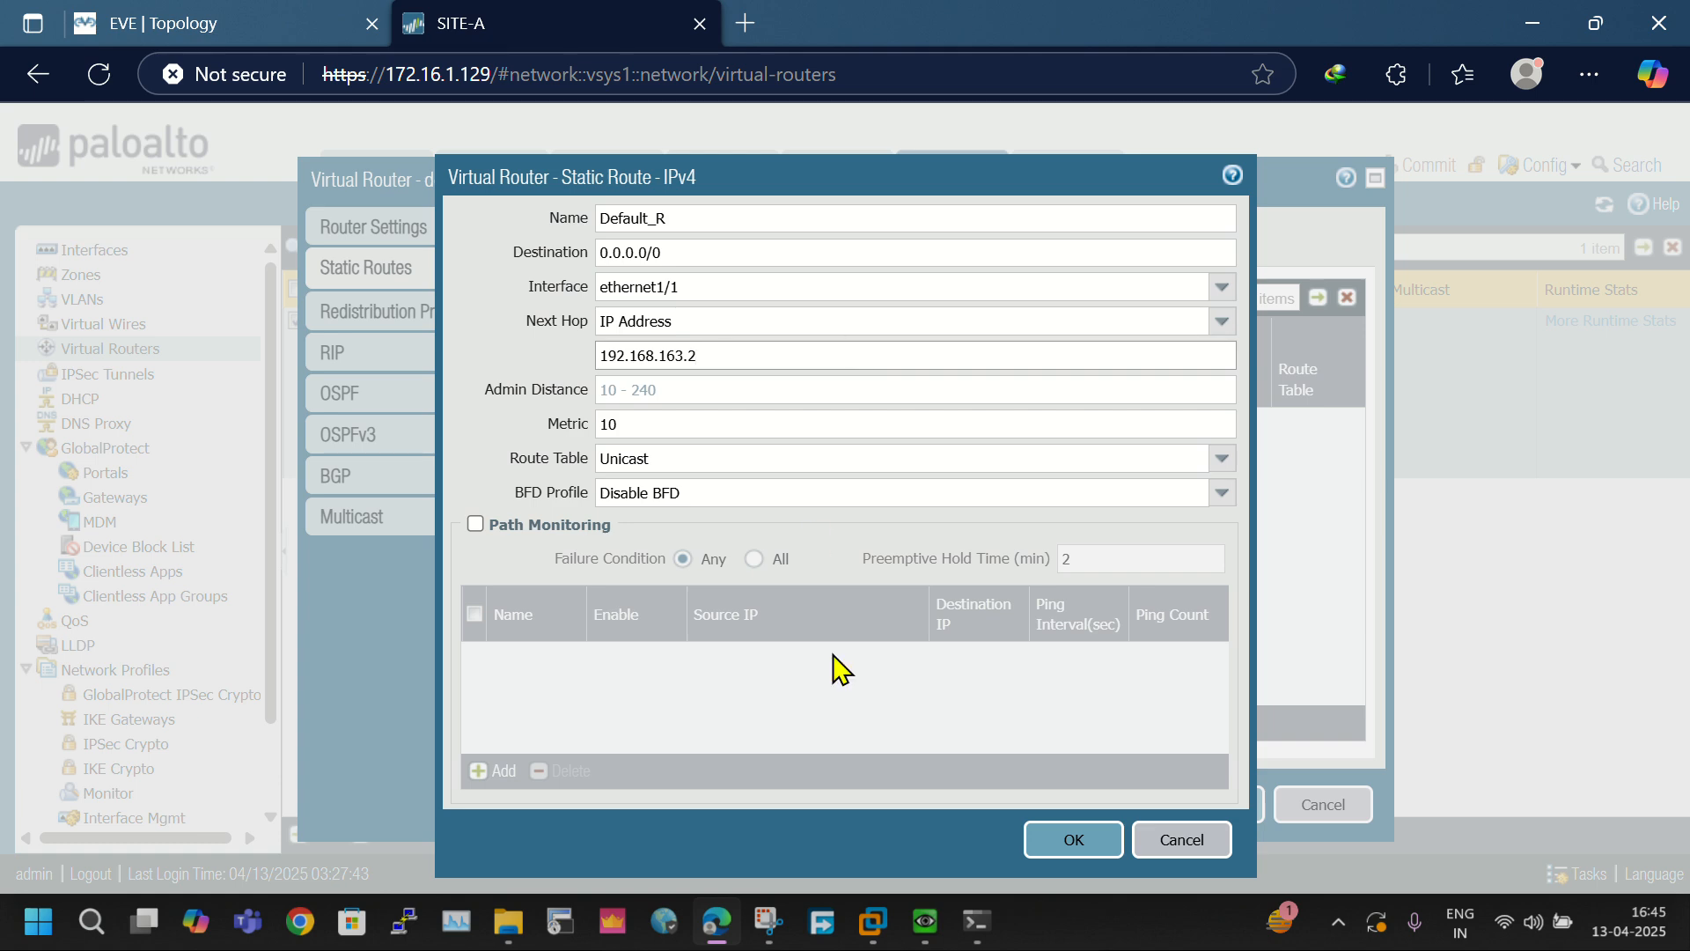
{"action": "left_click", "coordinate": [1094, 835]}
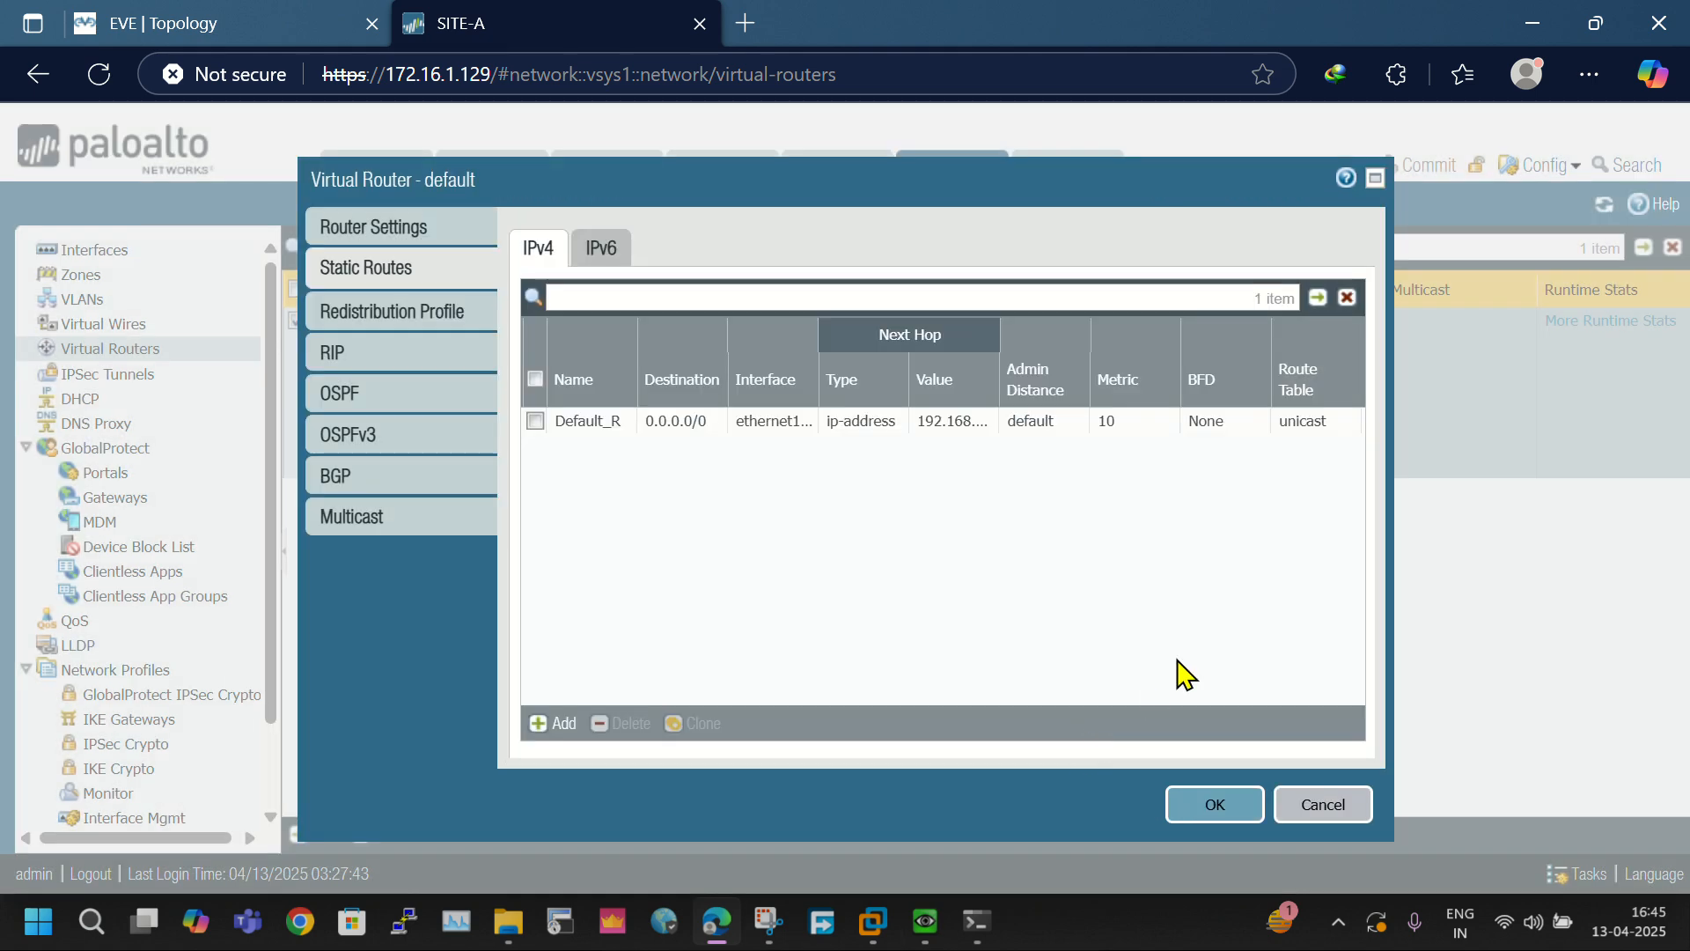
{"action": "left_click", "coordinate": [1231, 805]}
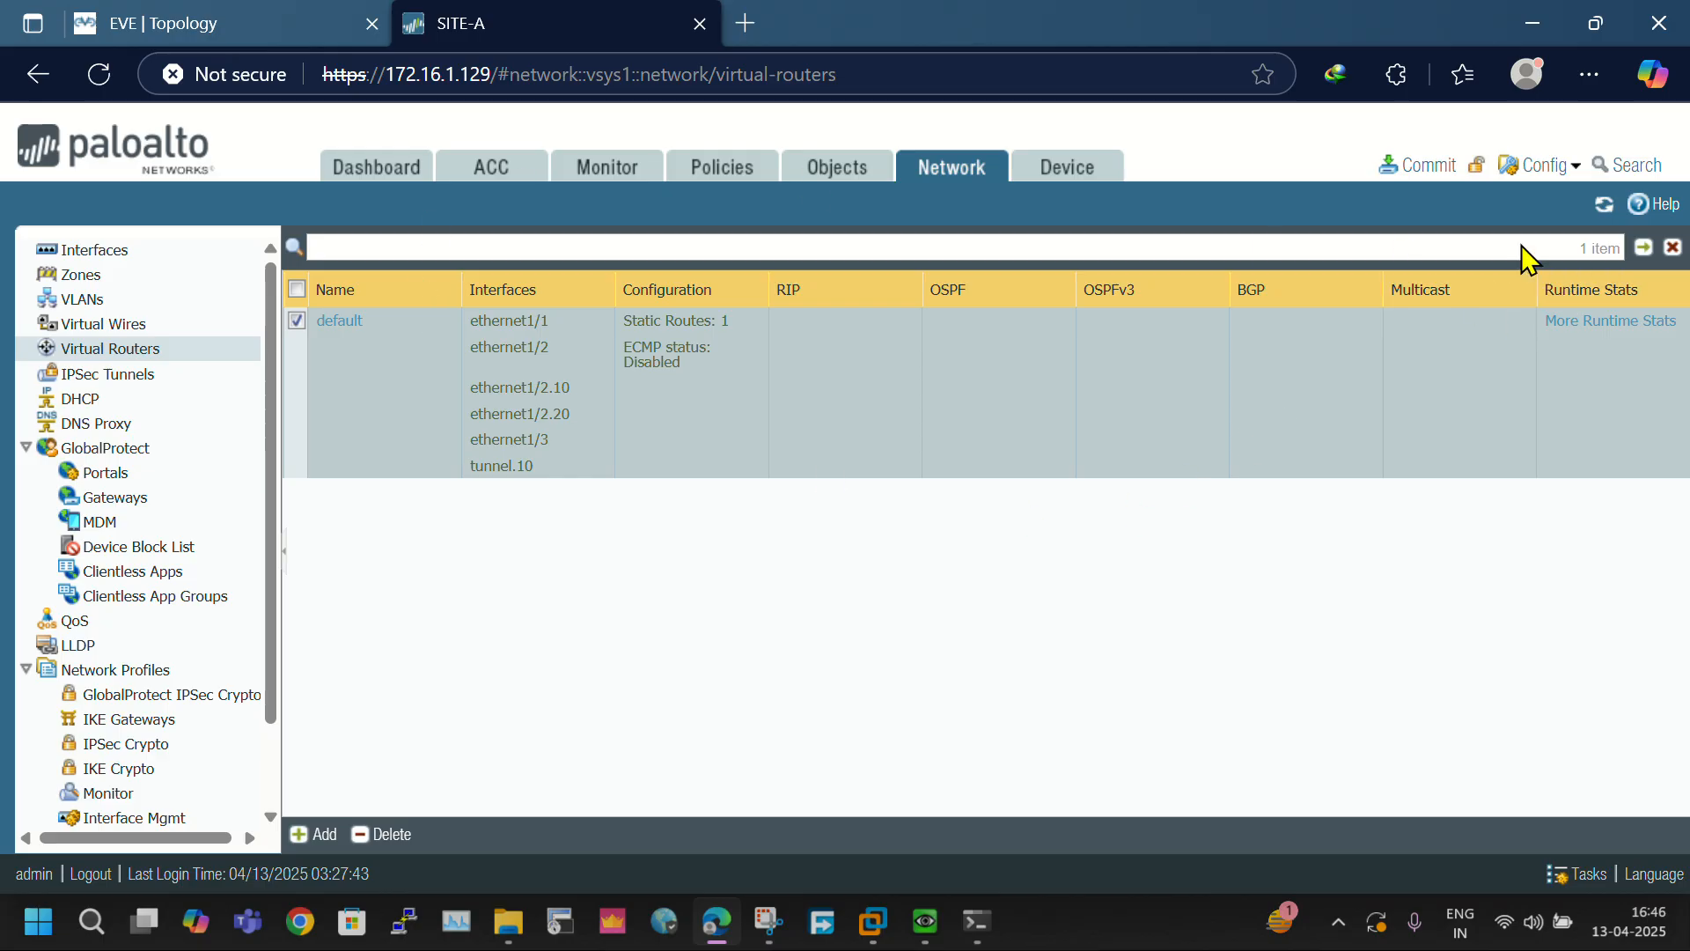
- Commit the virtual router changes to the firewall and dismiss the commit status
{"action": "left_click", "coordinate": [1417, 180]}
{"action": "left_click", "coordinate": [1095, 806]}
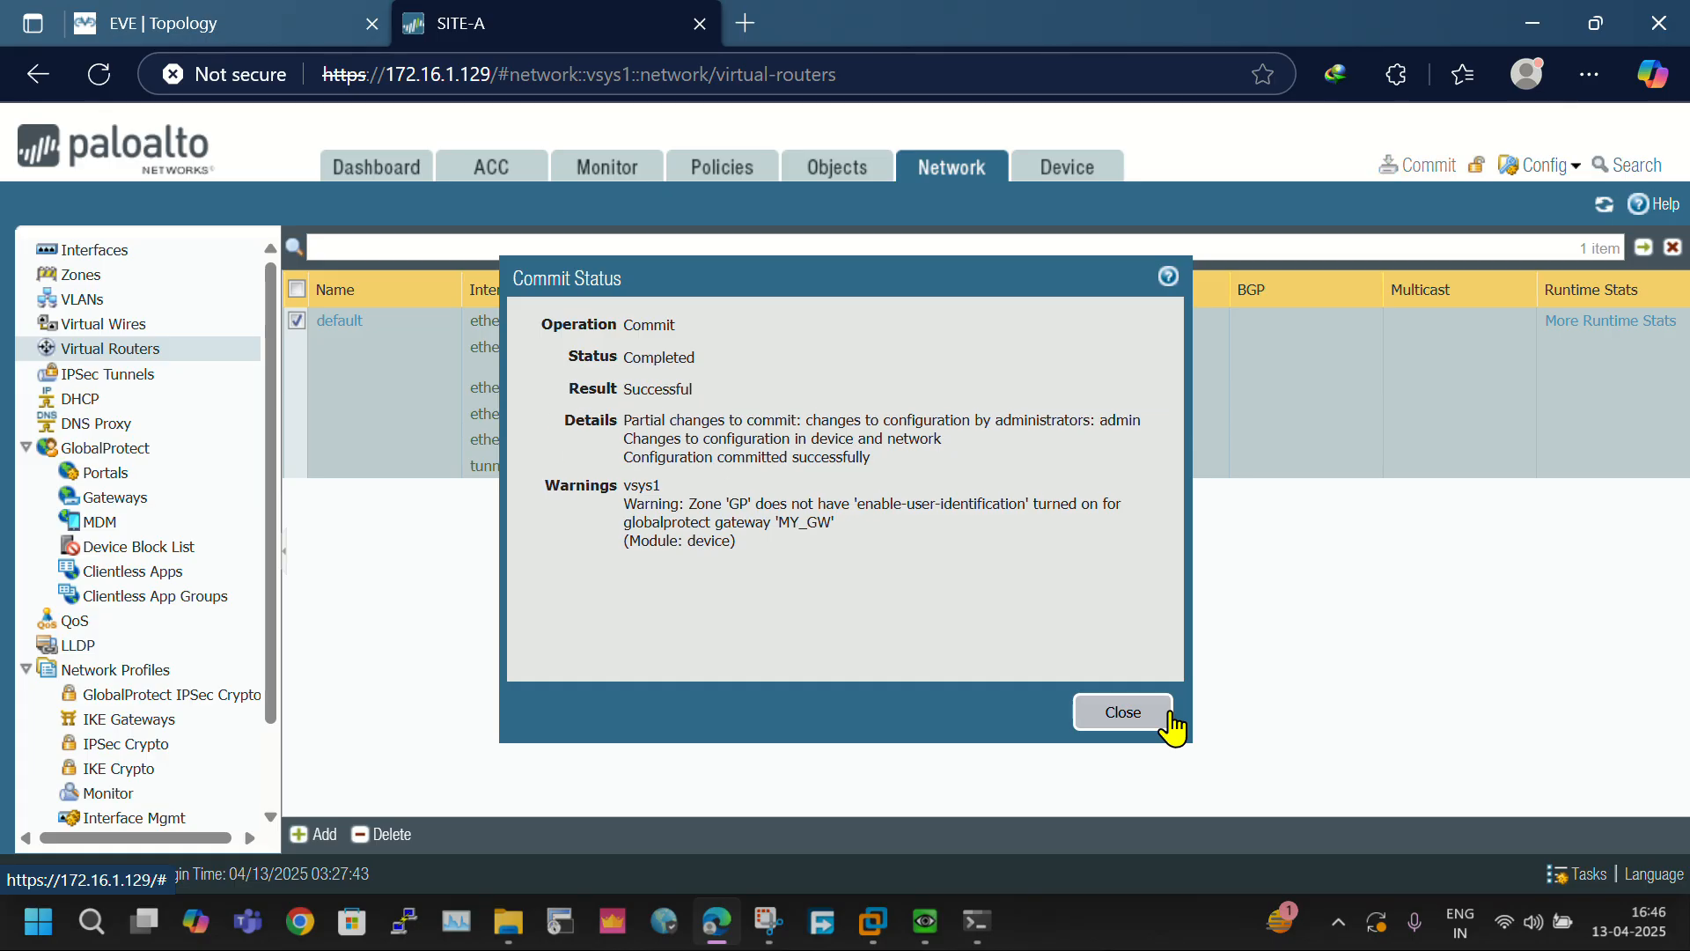
{"action": "left_click", "coordinate": [1173, 724]}
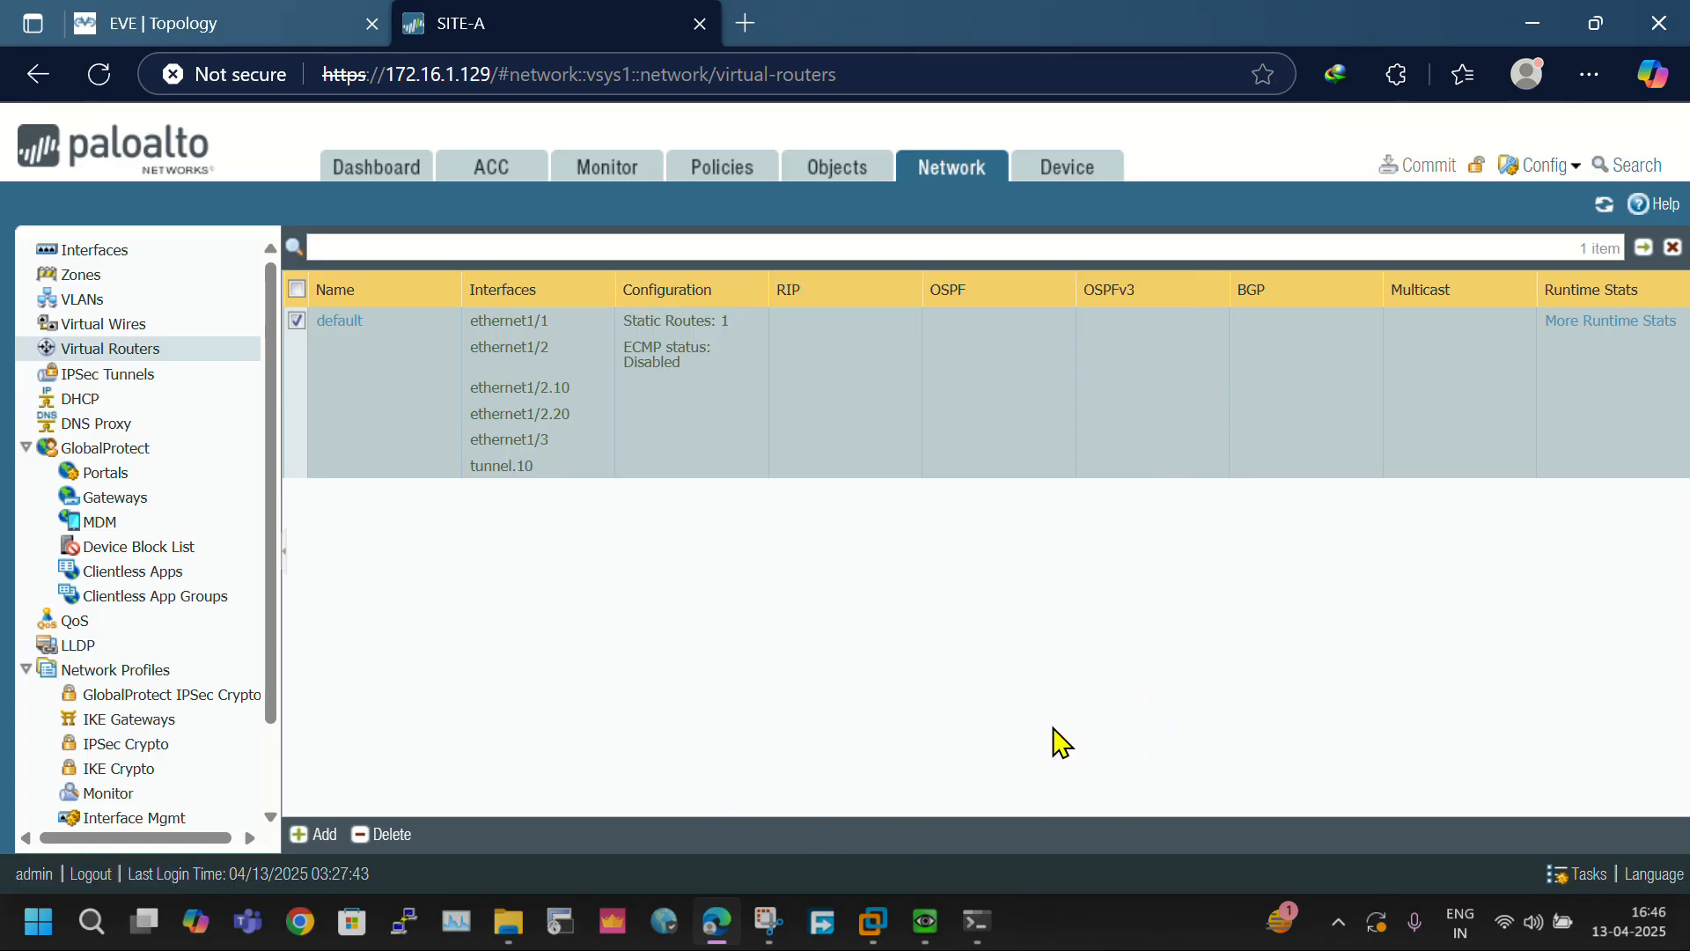
- Switch to the PaloAlto QEMU console and page through the remaining system information to get back to the command prompt
{"action": "left_click", "coordinate": [921, 933]}
{"action": "key", "text": "Down"}
{"action": "key", "text": "Down"}
{"action": "key", "text": "Down"}
{"action": "key", "text": "Down"}
{"action": "key", "text": "Down"}
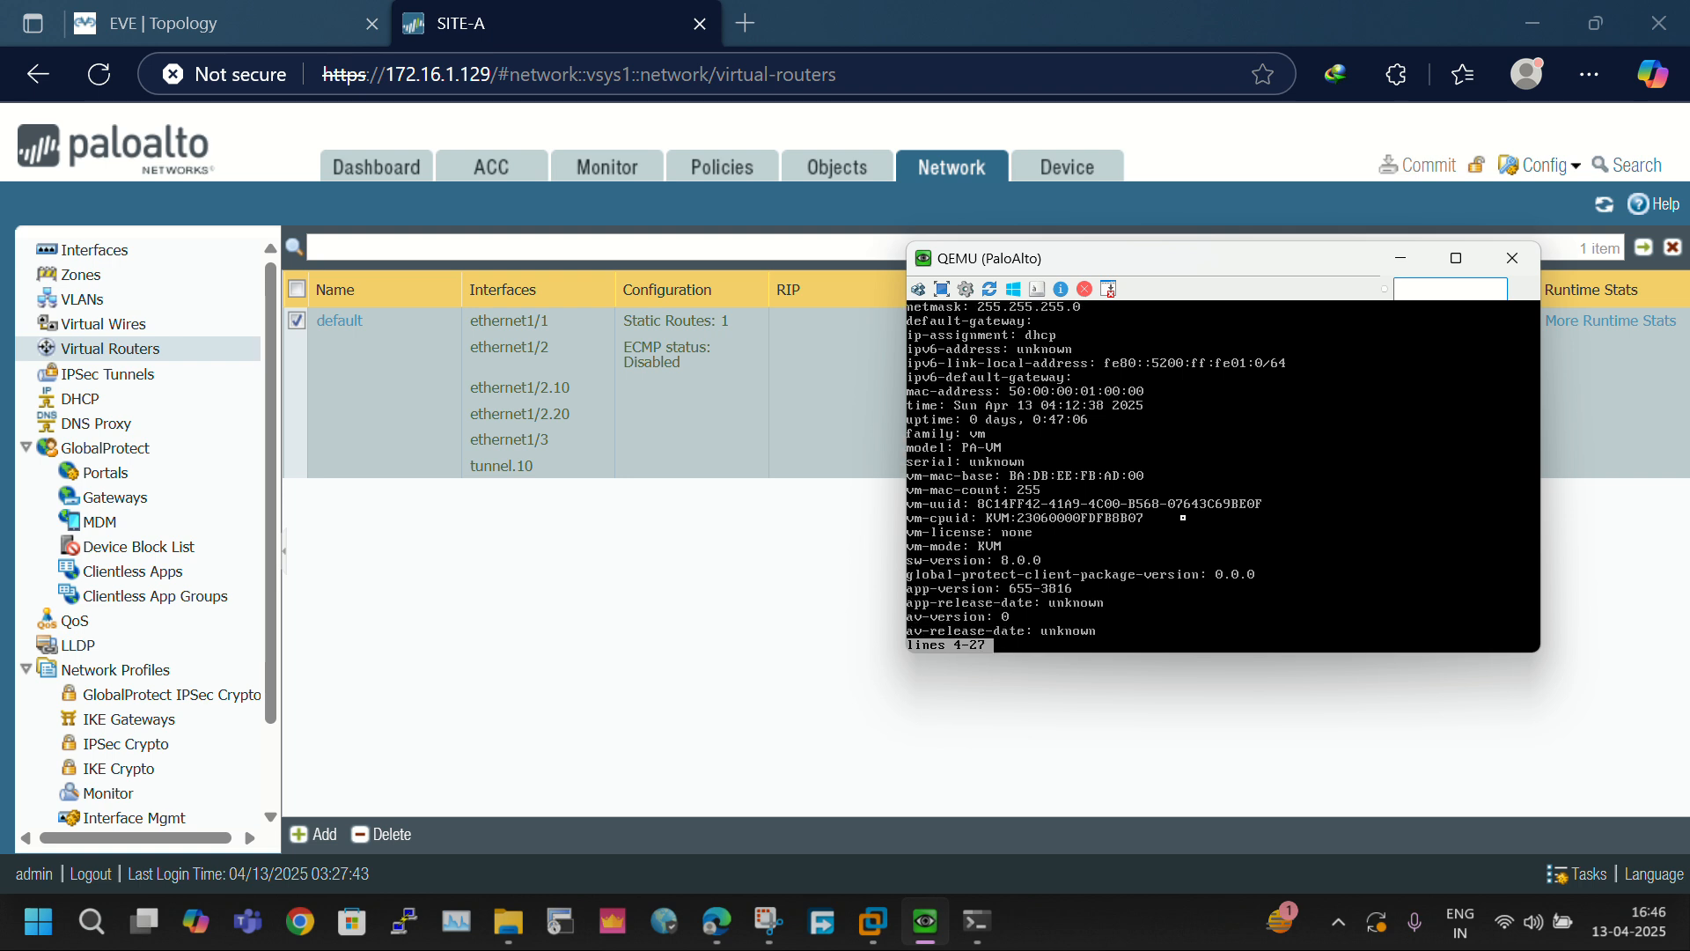
{"action": "key", "text": "Down"}
{"action": "key", "text": "Down"}
{"action": "key", "text": "Down"}
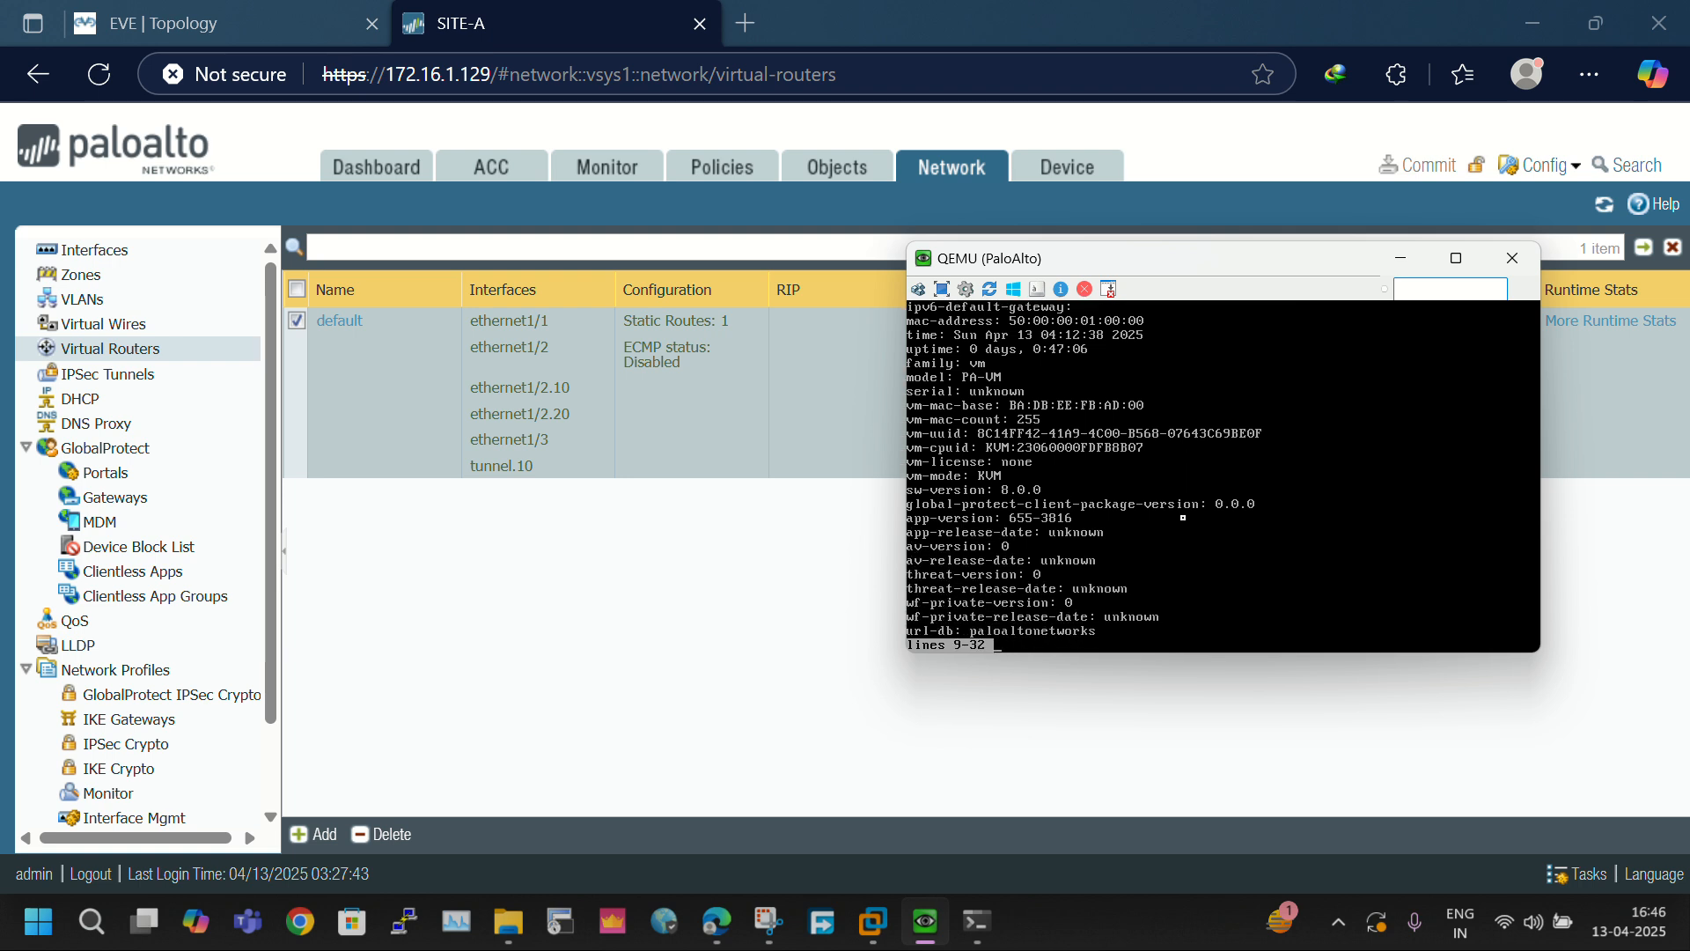
{"action": "key", "text": "Return"}
{"action": "key", "text": "Return"}
{"action": "key", "text": "Return"}
{"action": "key", "text": "Return"}
{"action": "key", "text": "Return"}
{"action": "key", "text": "Return"}
{"action": "key", "text": "Return"}
{"action": "key", "text": "Return"}
{"action": "key", "text": "Return"}
{"action": "key", "text": "Return"}
{"action": "key", "text": "Return"}
{"action": "key", "text": "Return"}
{"action": "key", "text": "Return"}
{"action": "key", "text": "Return"}
{"action": "key", "text": "Return"}
{"action": "key", "text": "Return"}
{"action": "key", "text": "Return"}
{"action": "key", "text": "Return"}
{"action": "key", "text": "Return"}
{"action": "key", "text": "Return"}
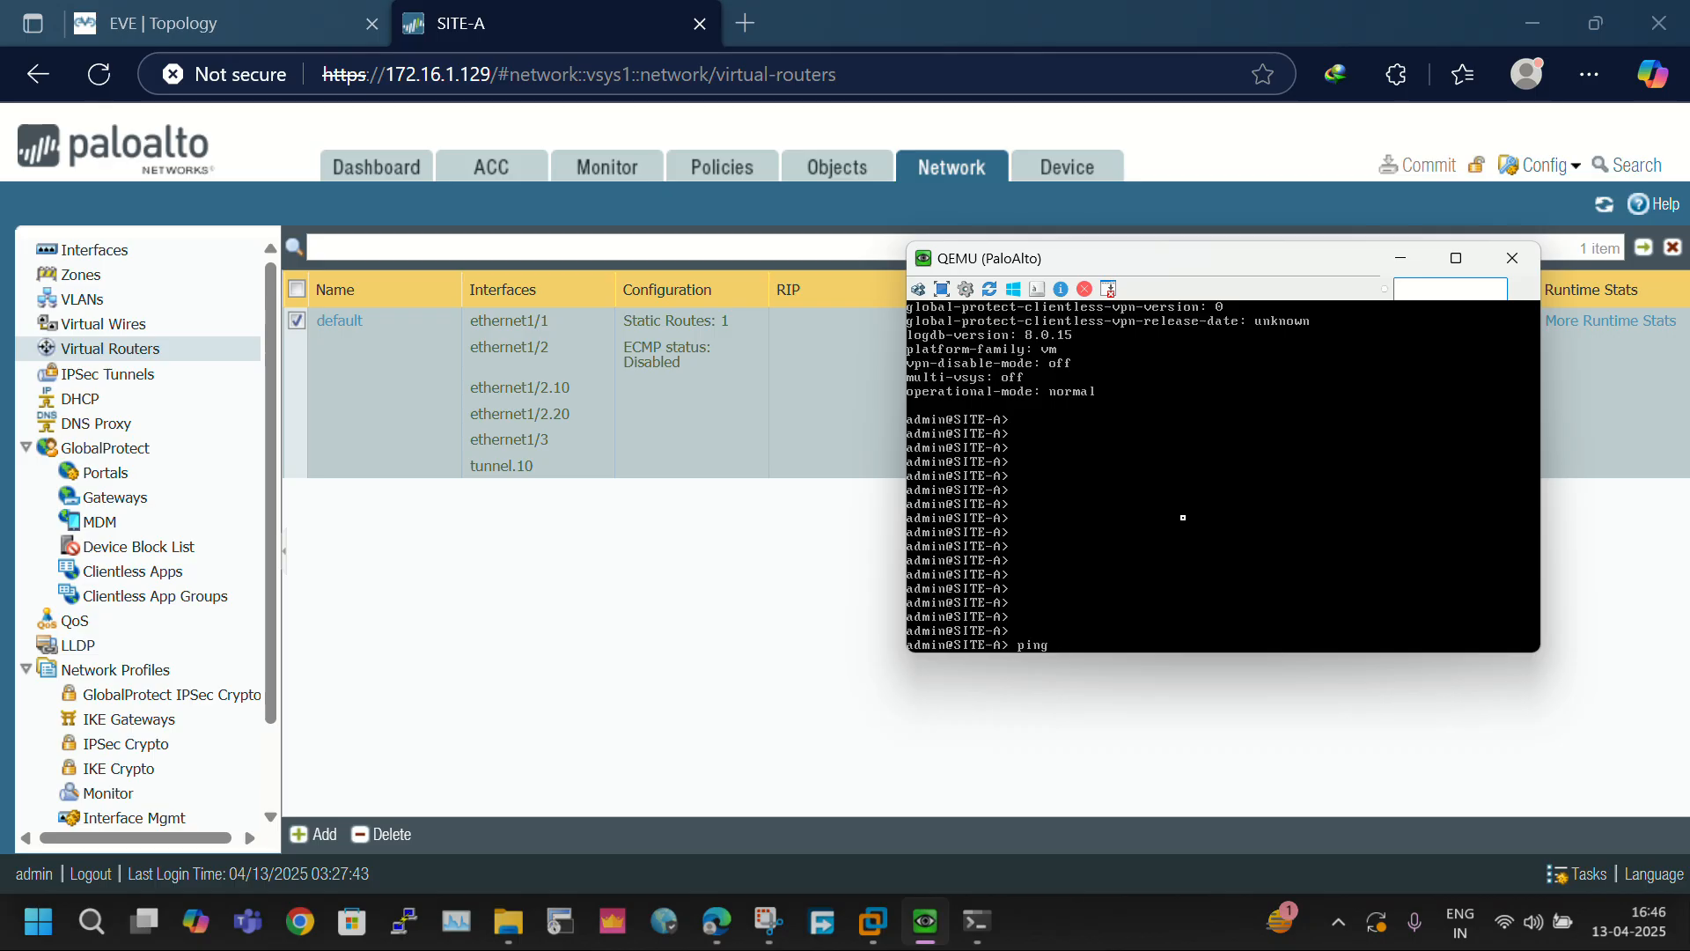
- Ping host 1.1.1.1 from source 192.168.163.100 in the firewall console, and stop the ping after a few replies
{"action": "type", "text": "ping source 192.168.163.100 host 1.1.1.1"}
{"action": "key", "text": "Return"}
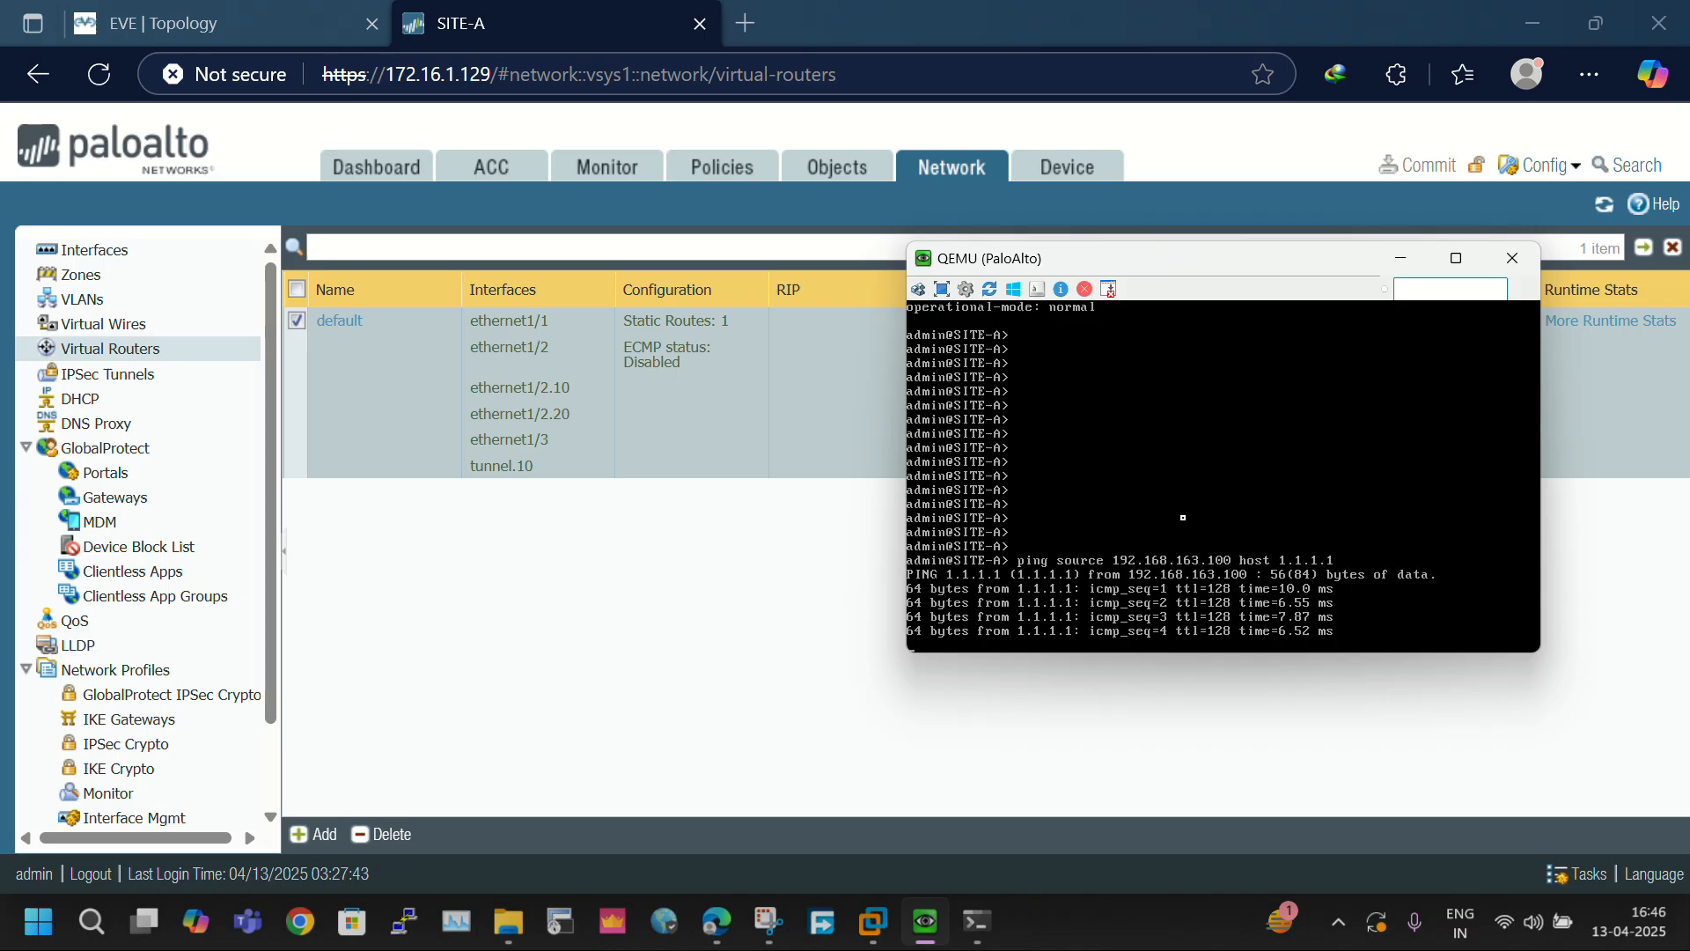
{"action": "key", "text": "ctrl+c"}
{"action": "key", "text": "Return"}
{"action": "key", "text": "Return"}
{"action": "key", "text": "Return"}
{"action": "key", "text": "Return"}
{"action": "key", "text": "Return"}
- Display the firewall's full routing table with "show routing route" and minimize the console window
{"action": "type", "text": "sh"}
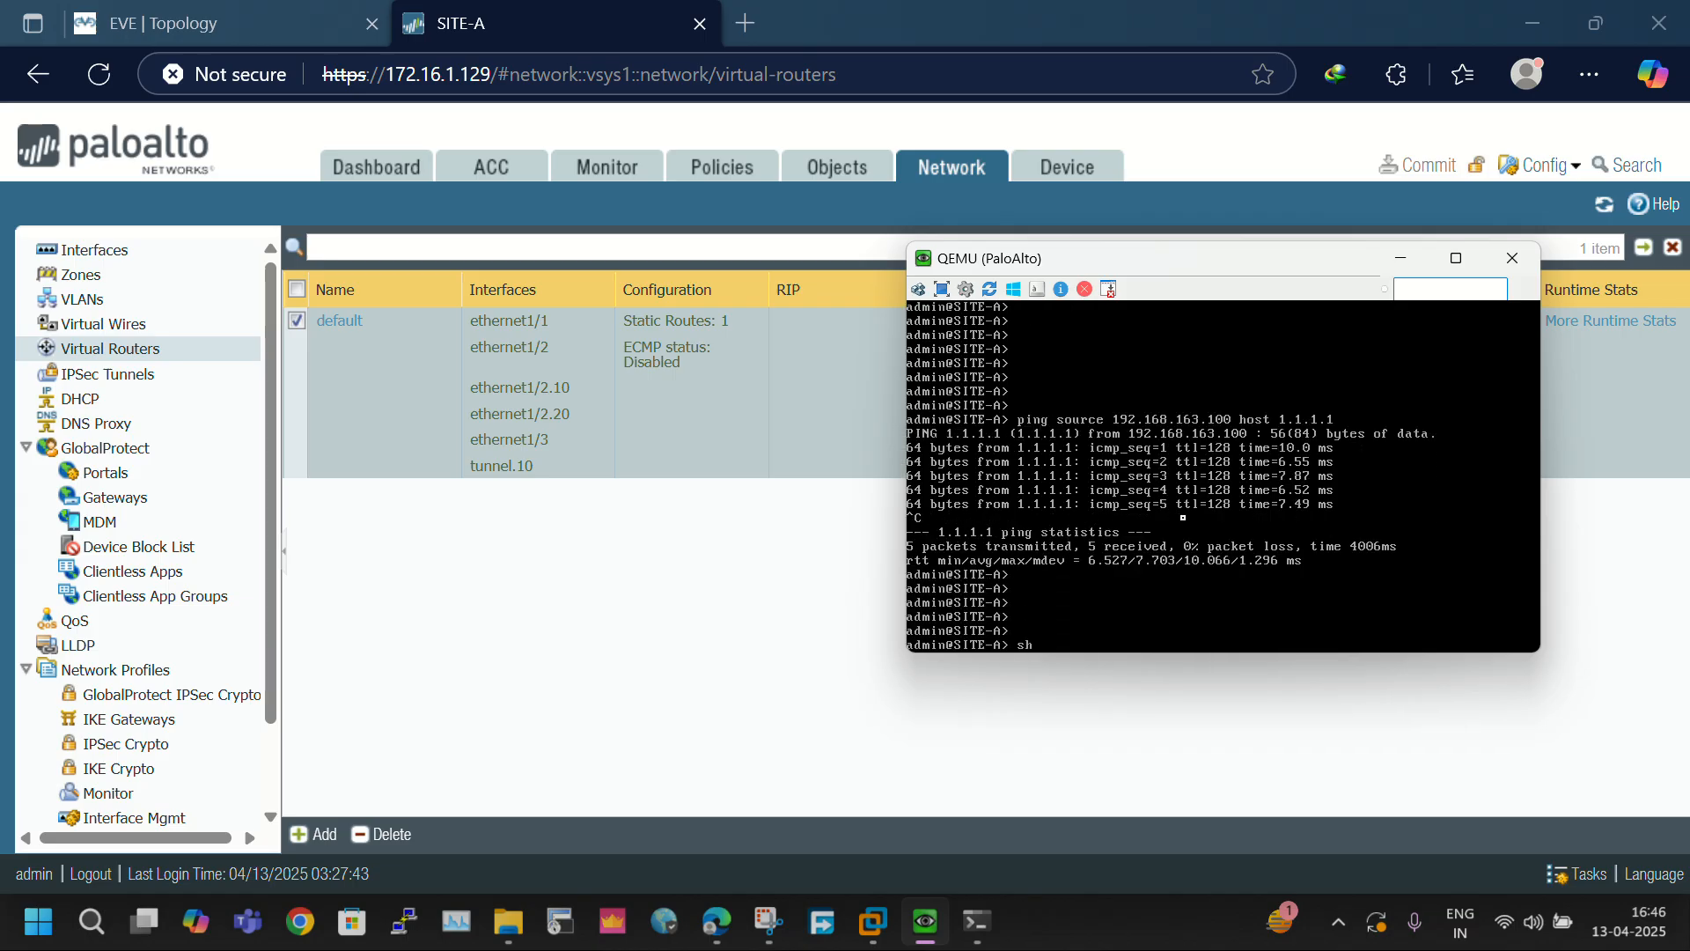
{"action": "type", "text": "ow route"}
{"action": "key", "text": "BackSpace"}
{"action": "type", "text": "ting route"}
{"action": "key", "text": "Return"}
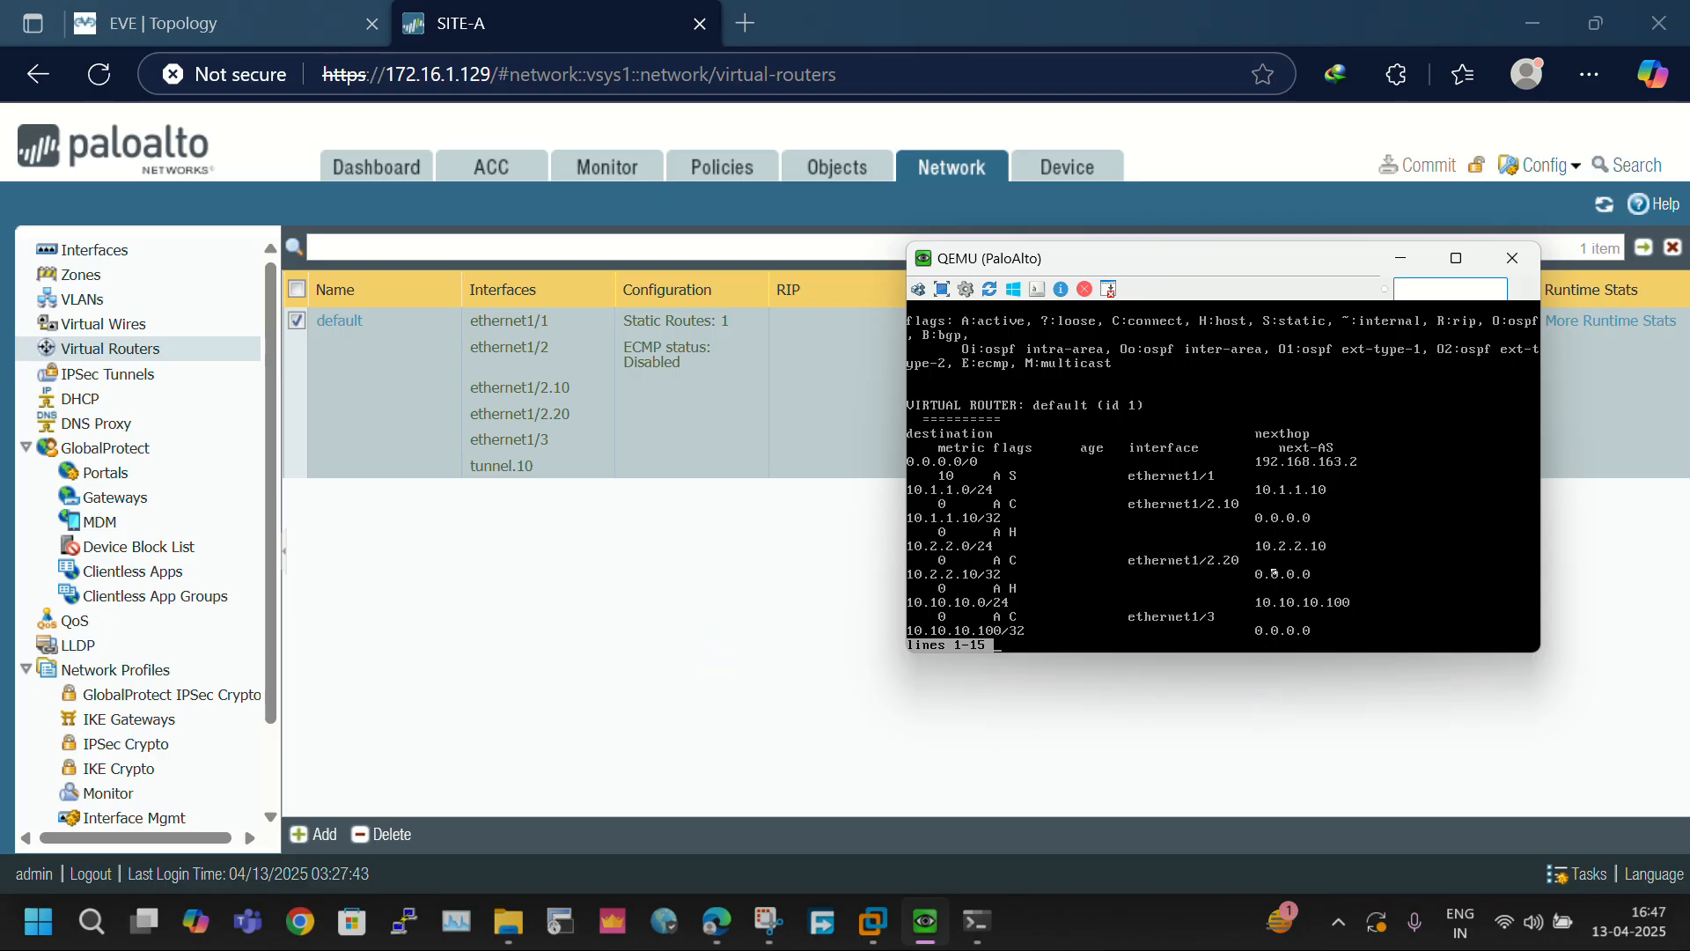
{"action": "key", "text": "Return"}
{"action": "key", "text": "Return"}
{"action": "key", "text": "Return"}
{"action": "key", "text": "Return"}
{"action": "key", "text": "Return"}
{"action": "key", "text": "Return"}
{"action": "key", "text": "Return"}
{"action": "key", "text": "Return"}
{"action": "key", "text": "Return"}
{"action": "key", "text": "Return"}
{"action": "key", "text": "Return"}
{"action": "key", "text": "Return"}
{"action": "key", "text": "Return"}
{"action": "key", "text": "Return"}
{"action": "key", "text": "Return"}
{"action": "key", "text": "Return"}
{"action": "key", "text": "Return"}
{"action": "key", "text": "Return"}
{"action": "key", "text": "Return"}
{"action": "key", "text": "Return"}
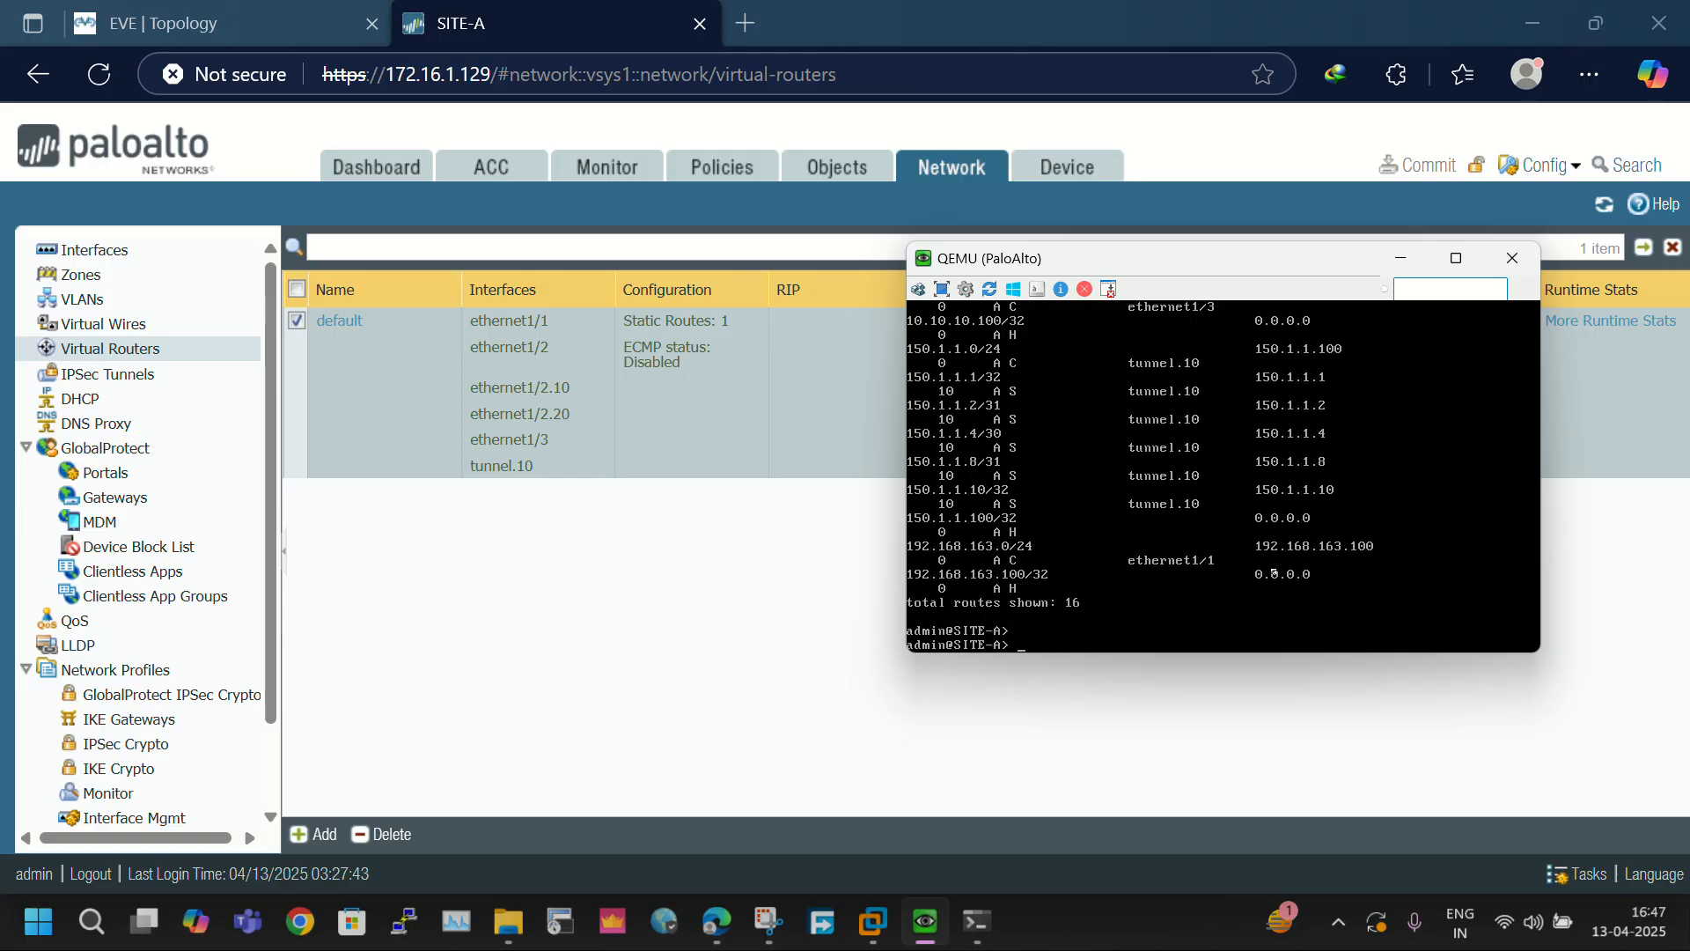
{"action": "left_click", "coordinate": [1400, 257]}
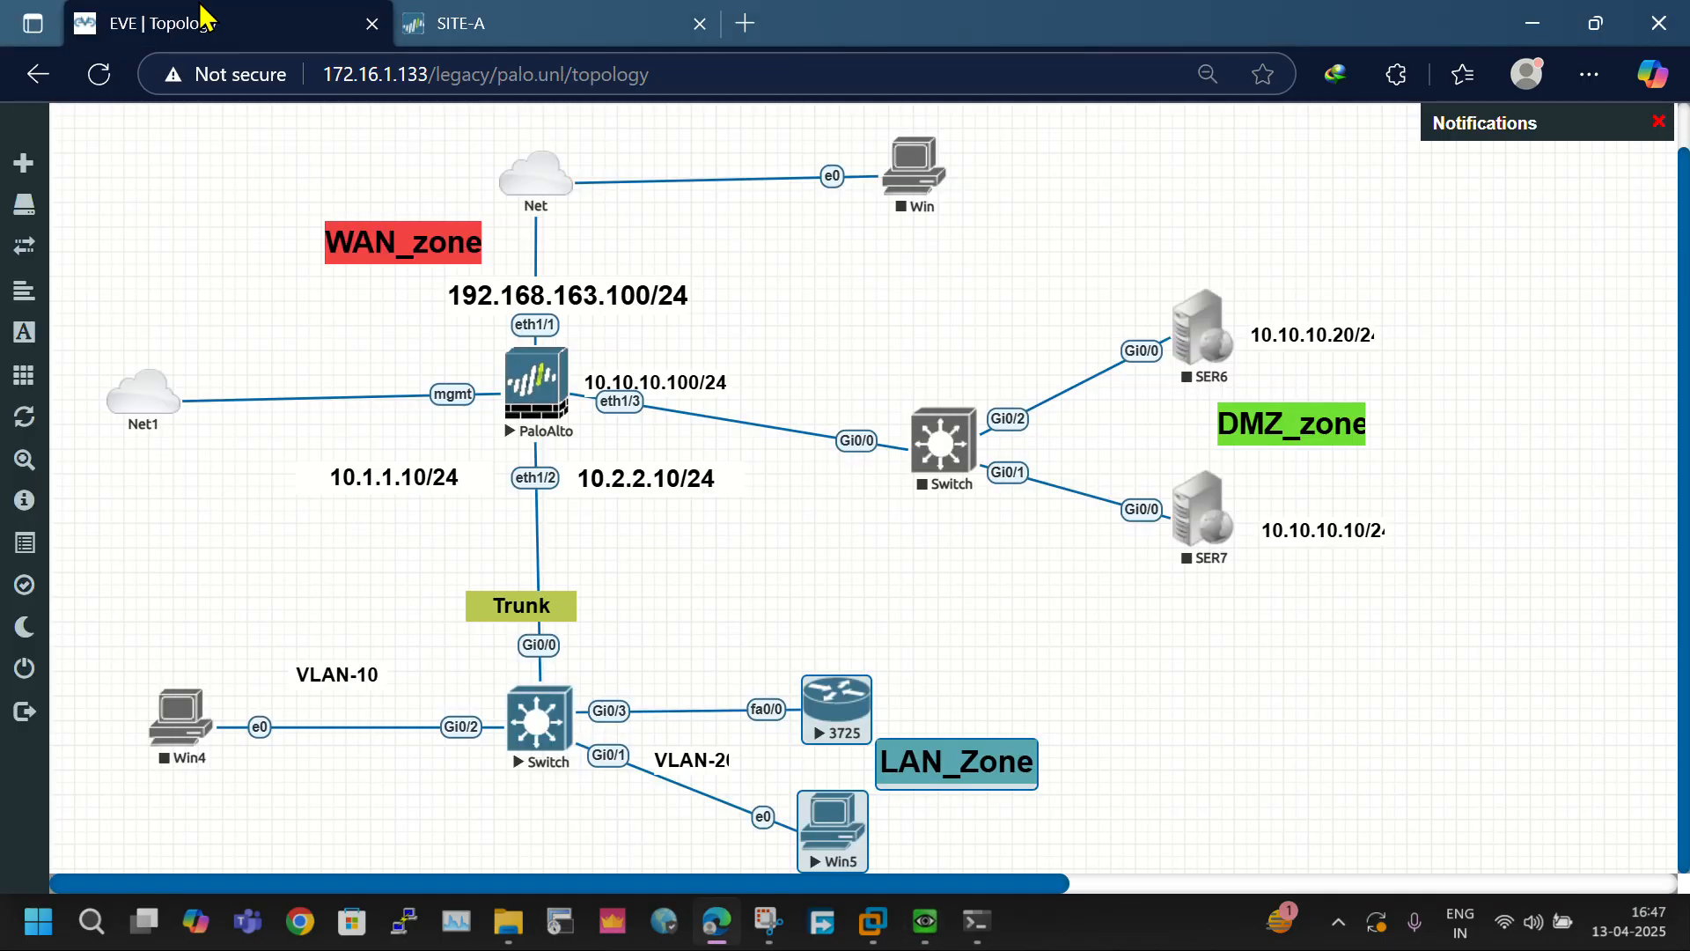
- Review the VLAN-20 LAN segment and its path to the WAN in the EVE topology, then return to the firewall
{"action": "left_click", "coordinate": [203, 17]}
{"action": "left_click", "coordinate": [716, 761]}
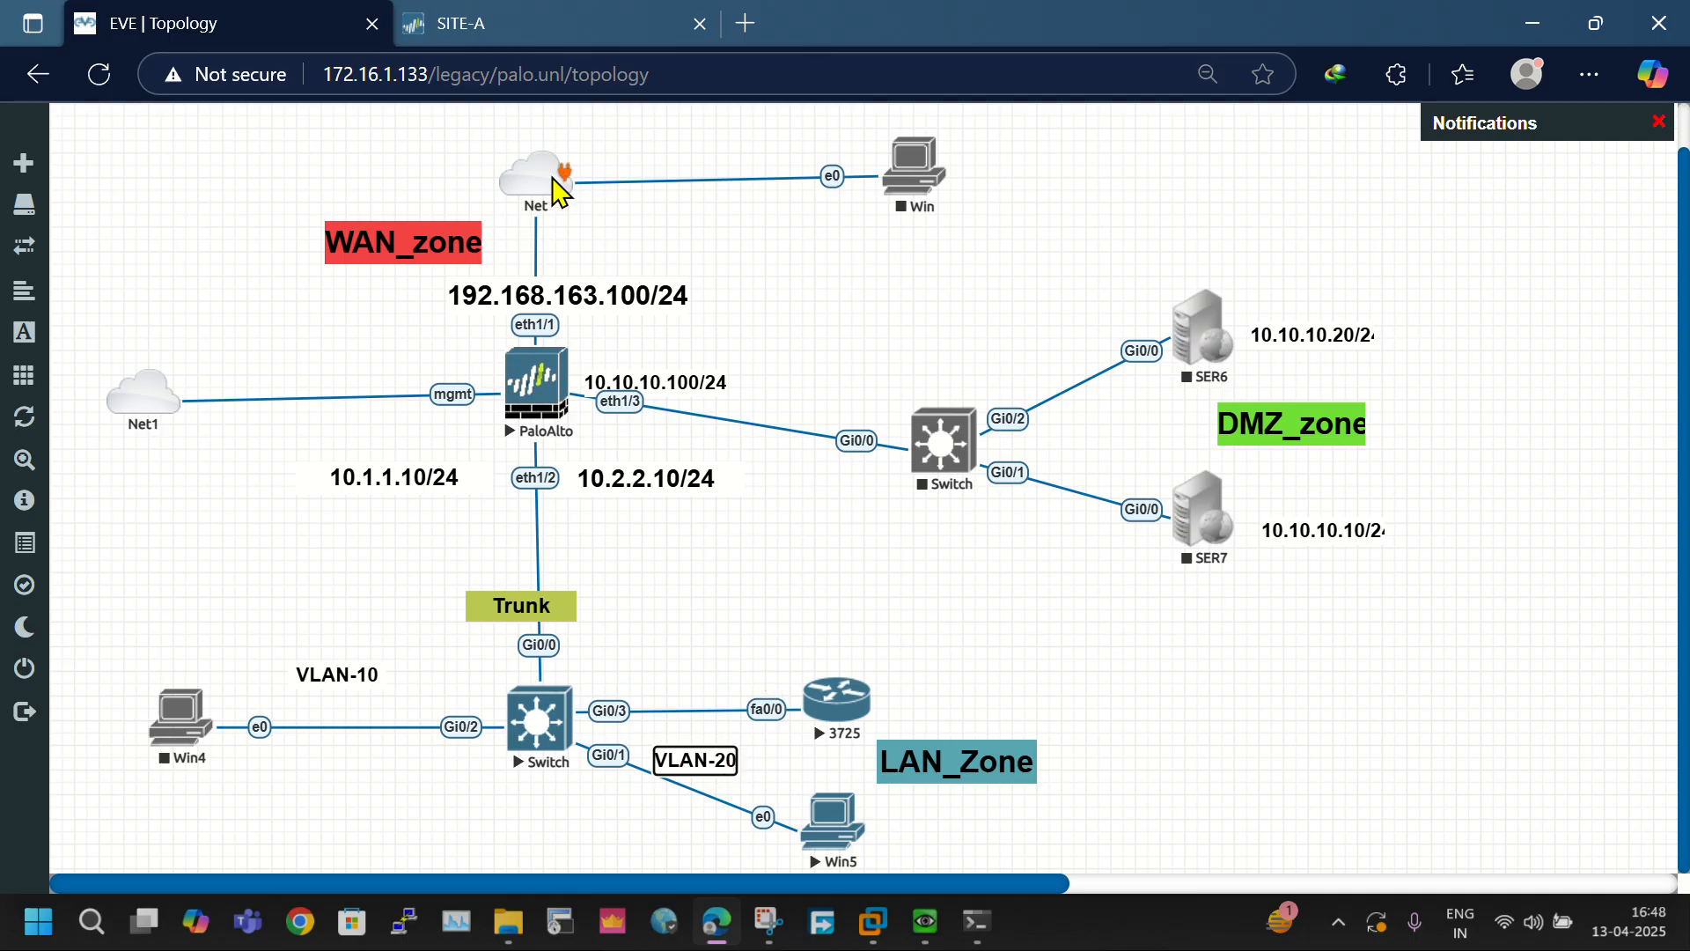
{"action": "left_click", "coordinate": [467, 23]}
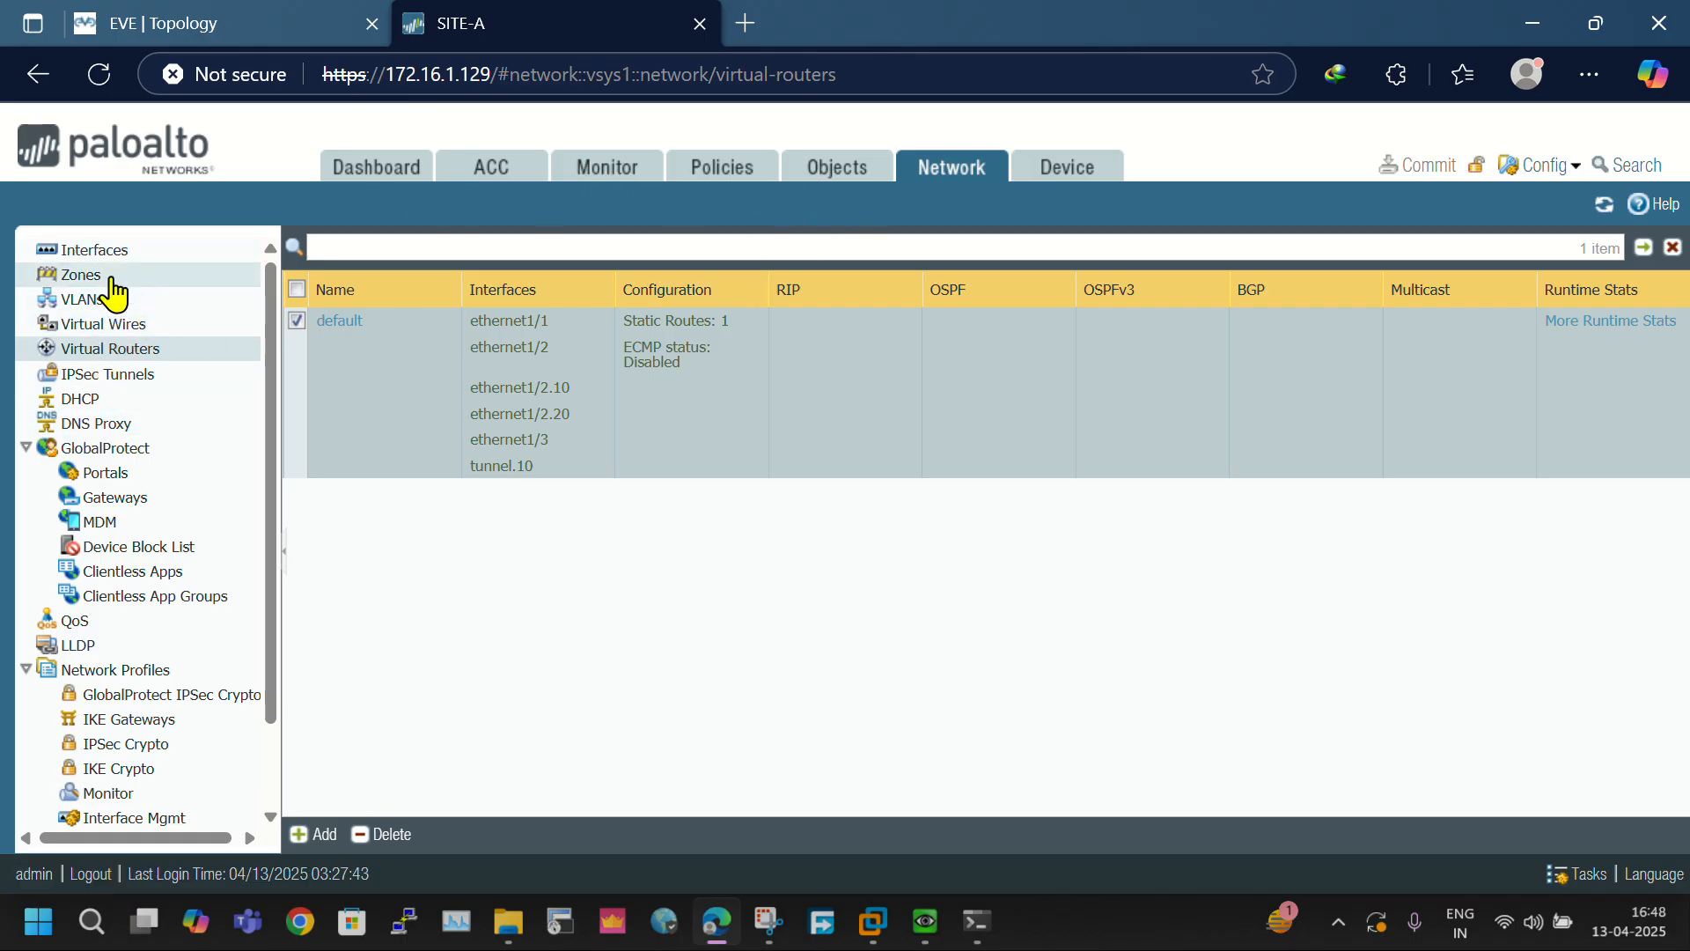
- View the firewall's NAT policies and open the existing S-NAT rule, closing it without changes
{"action": "left_click", "coordinate": [717, 169]}
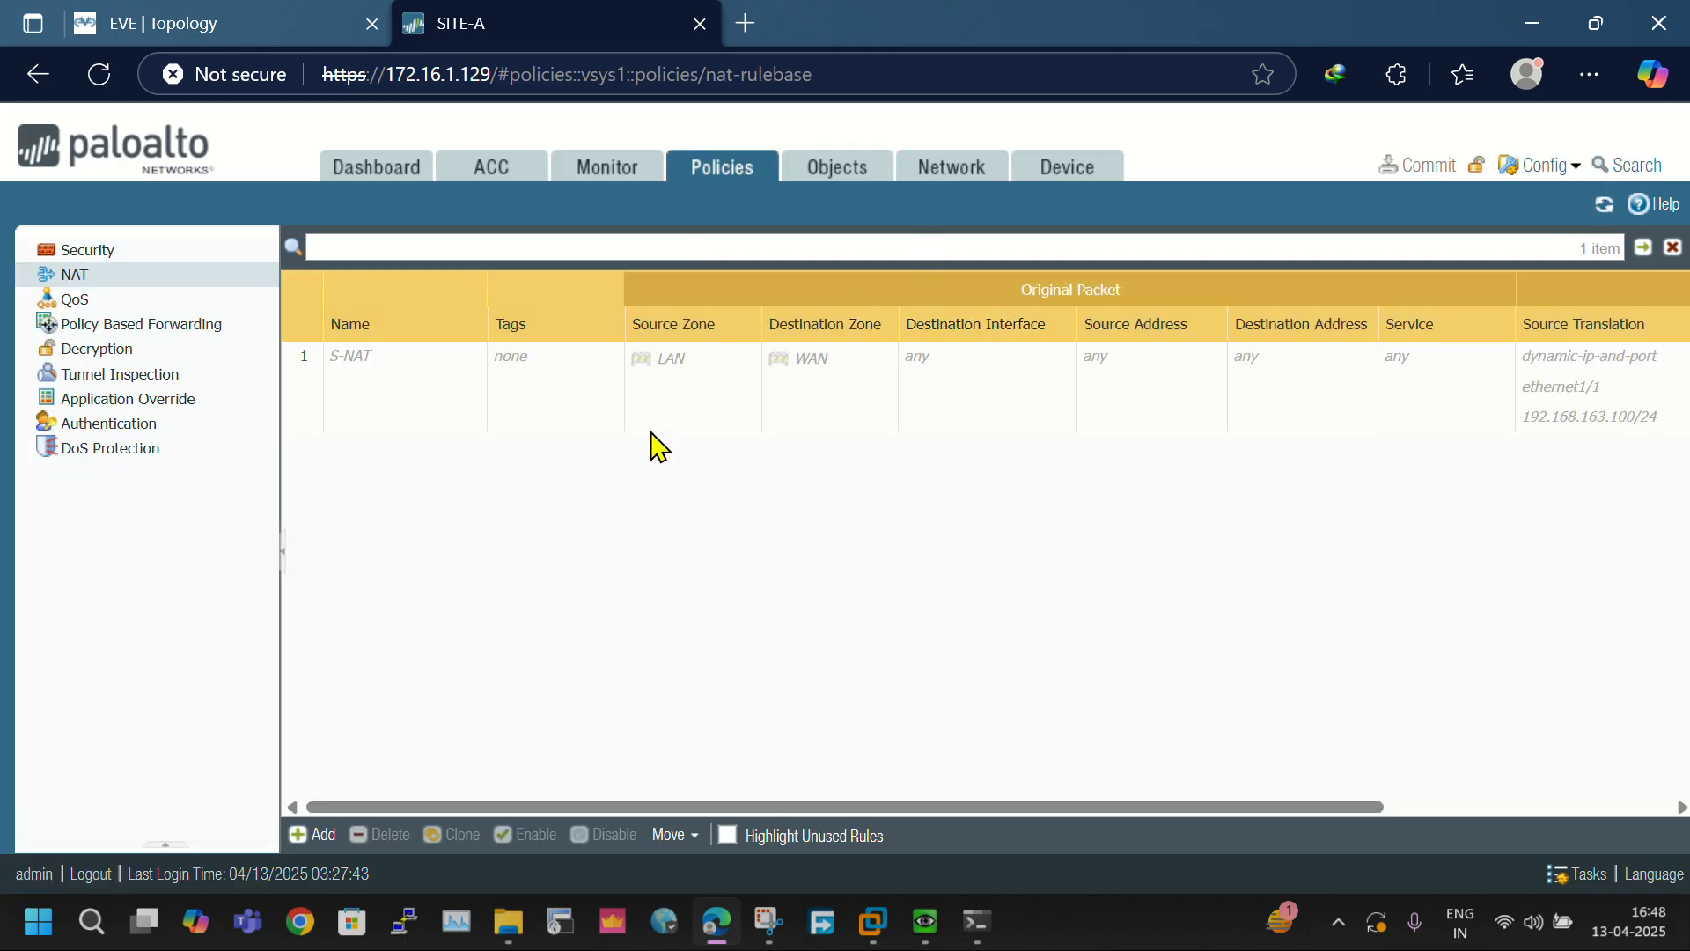
{"action": "left_click", "coordinate": [336, 364]}
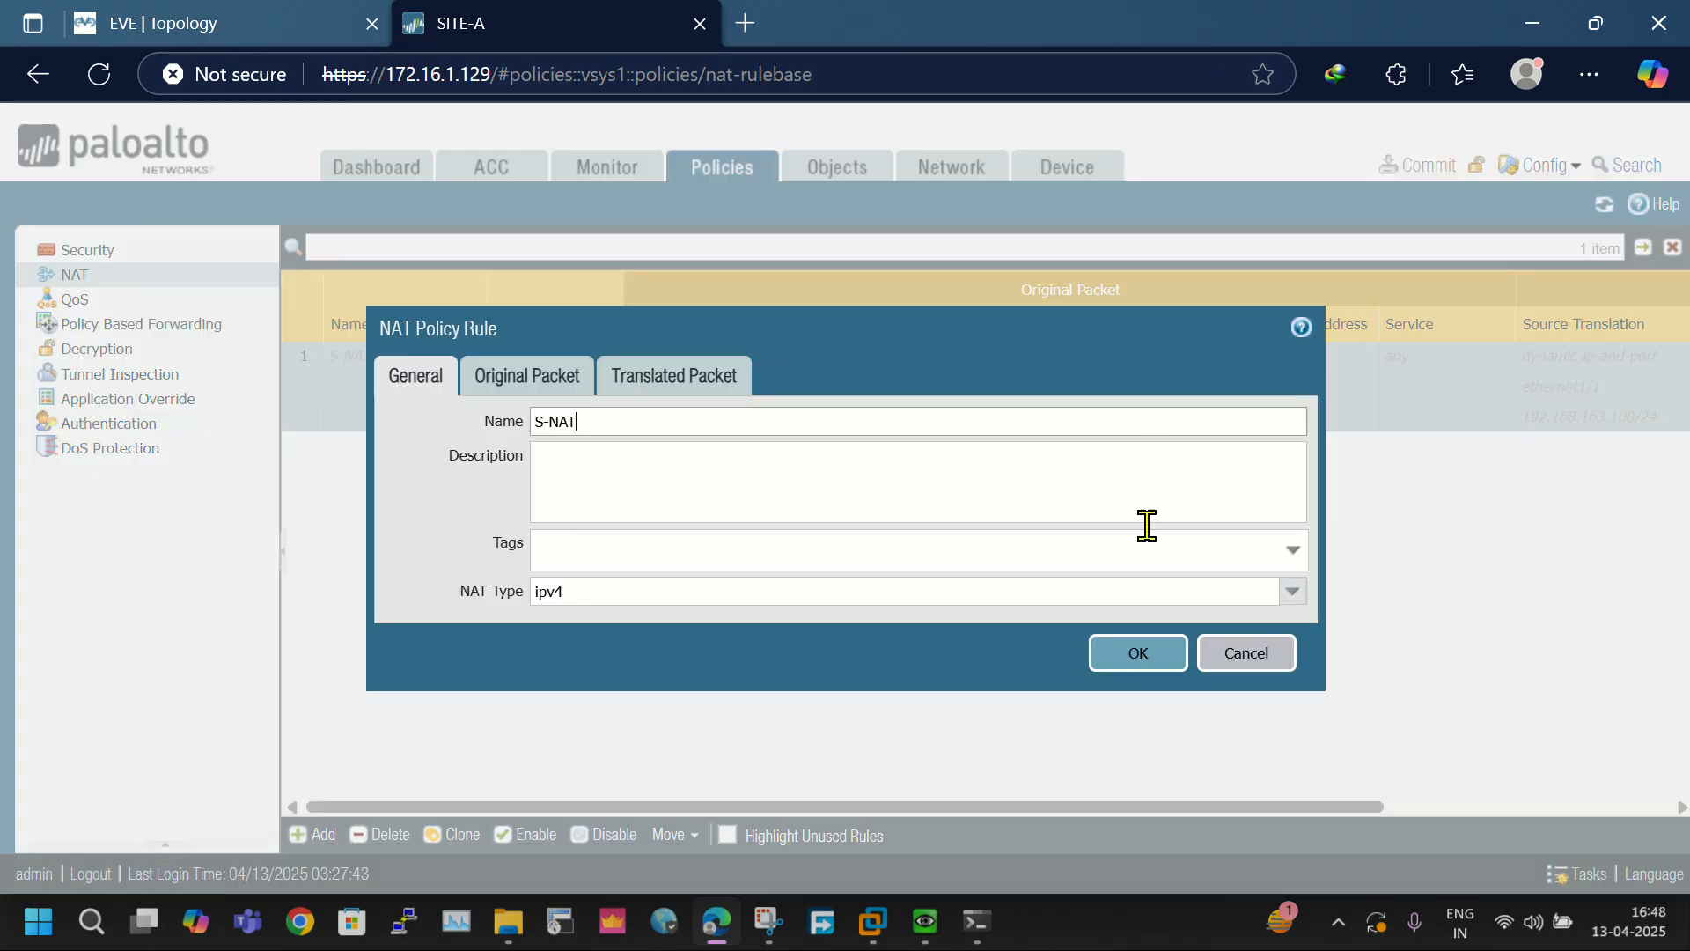
{"action": "left_click", "coordinate": [1237, 667]}
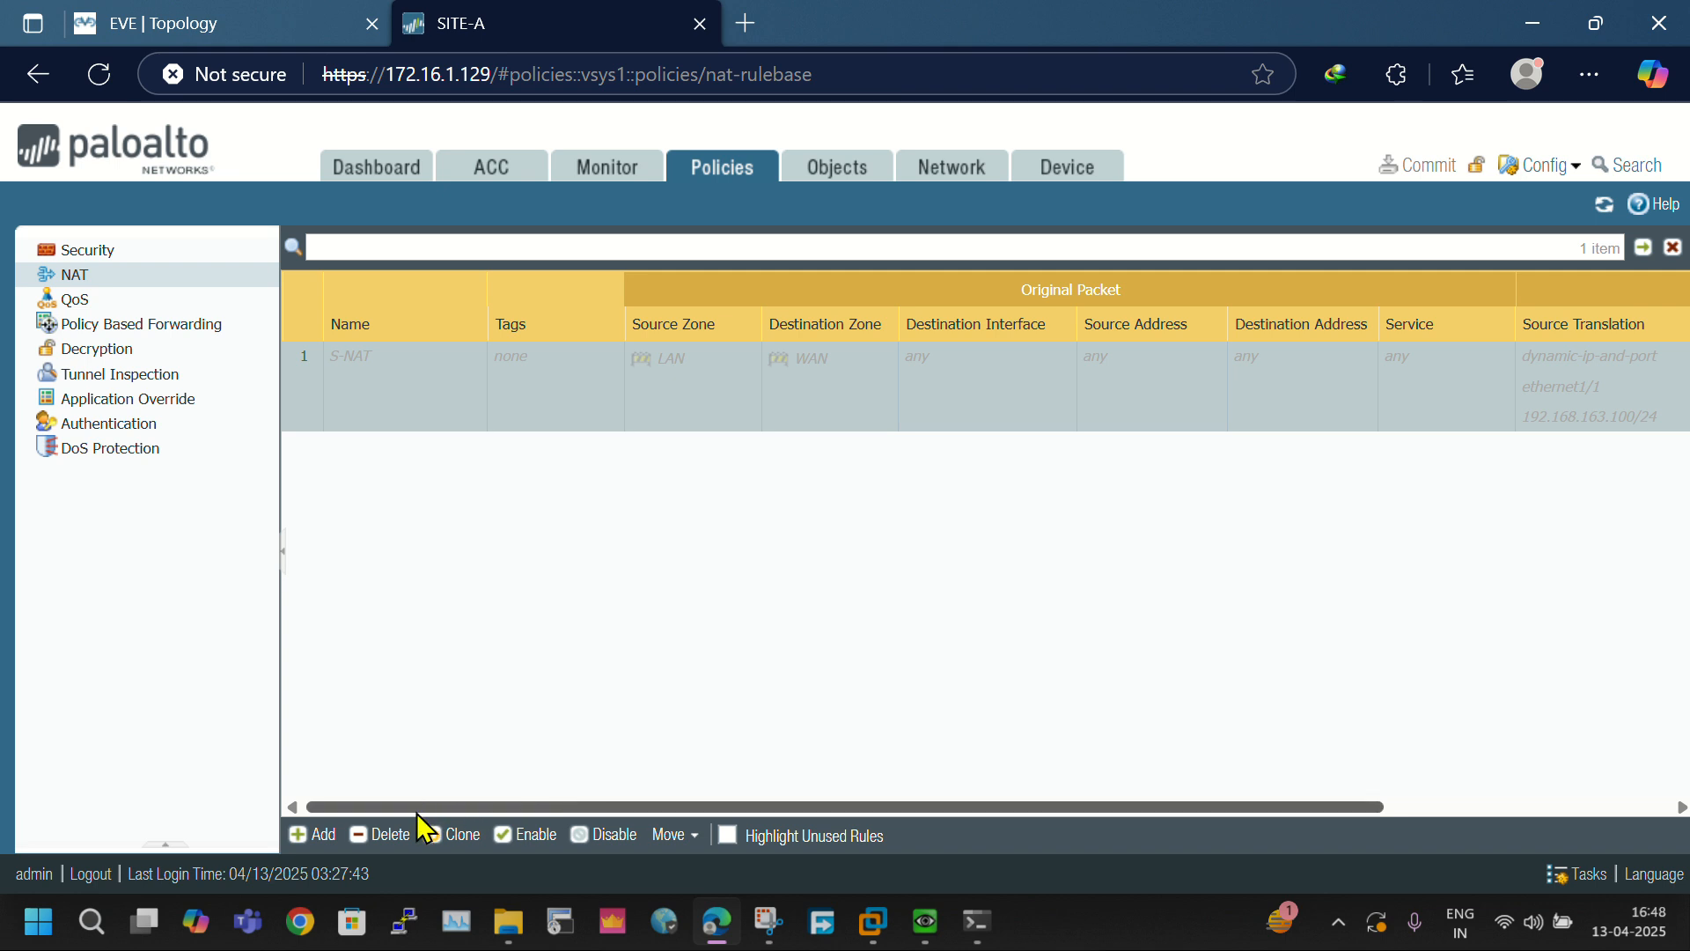
- Add an IPv4 NAT rule named Source_nat_vlan20 with source zone LAN and destination zone WAN
{"action": "left_click", "coordinate": [304, 836]}
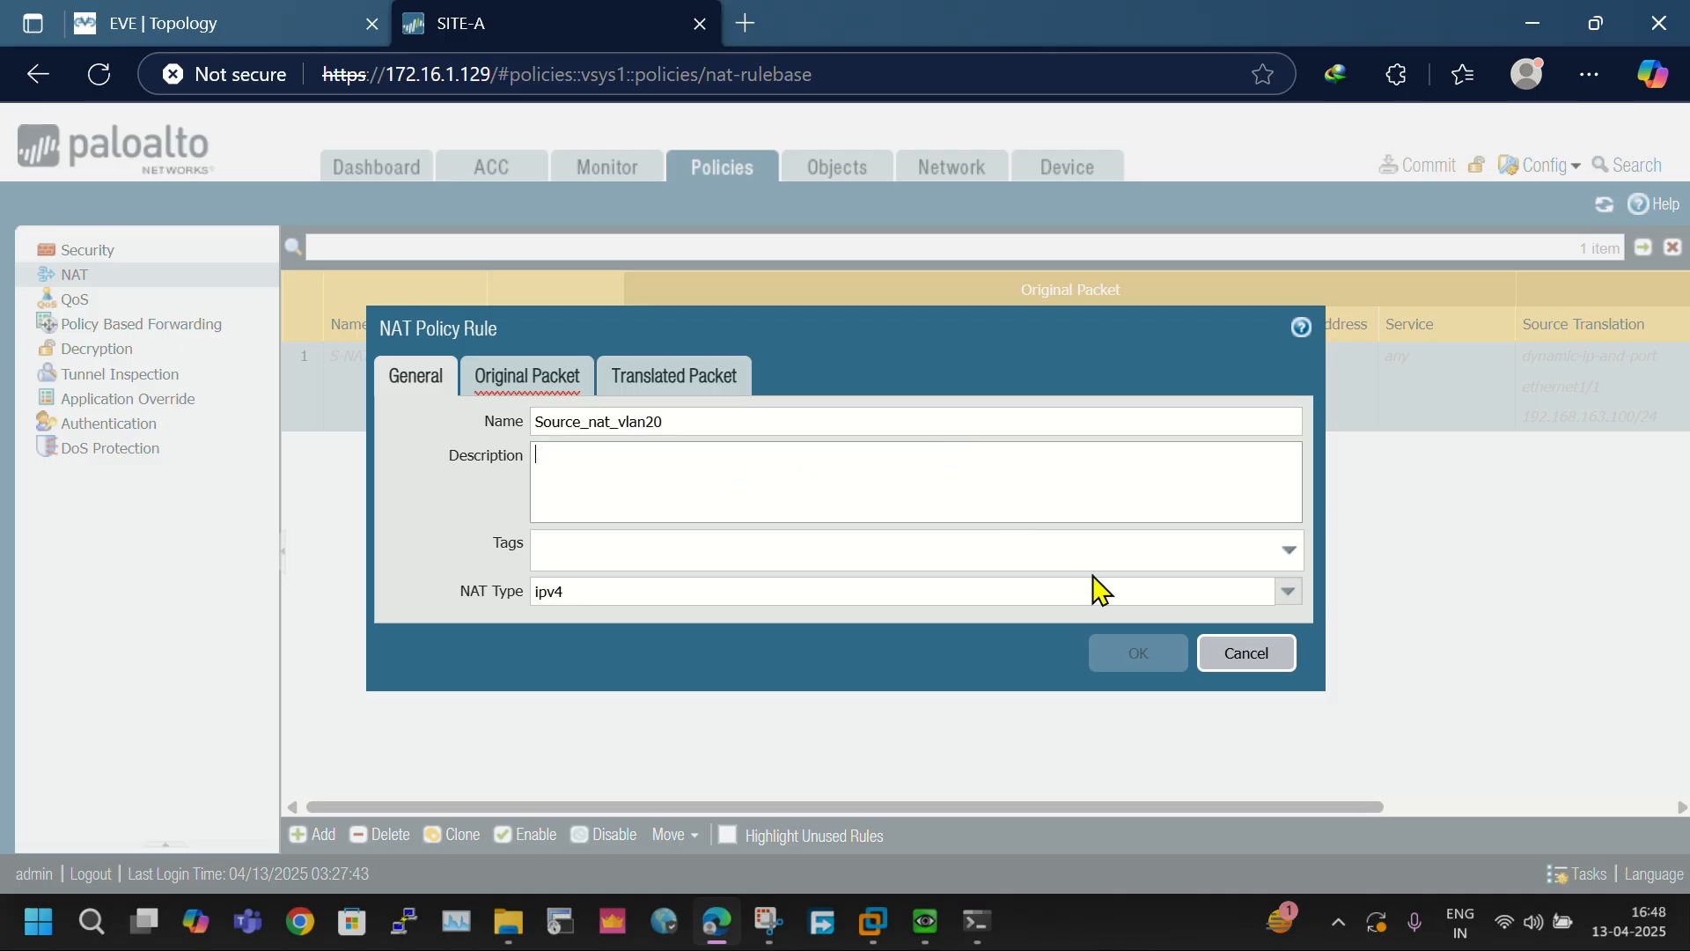
{"action": "left_click", "coordinate": [538, 387]}
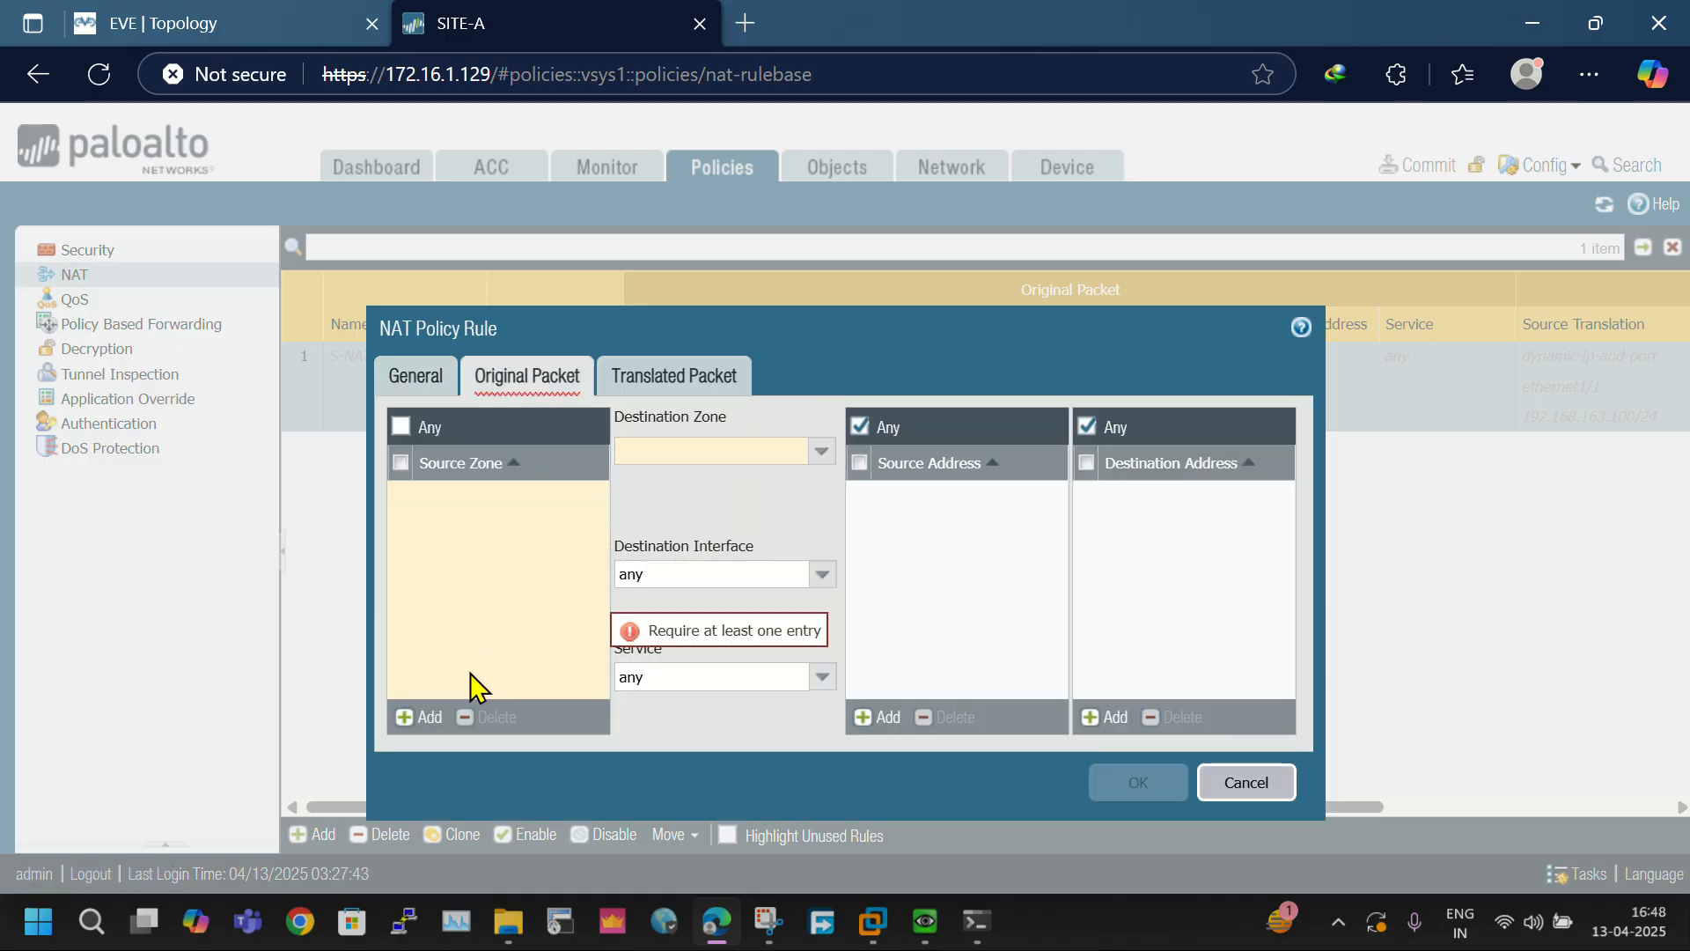
{"action": "left_click", "coordinate": [411, 723]}
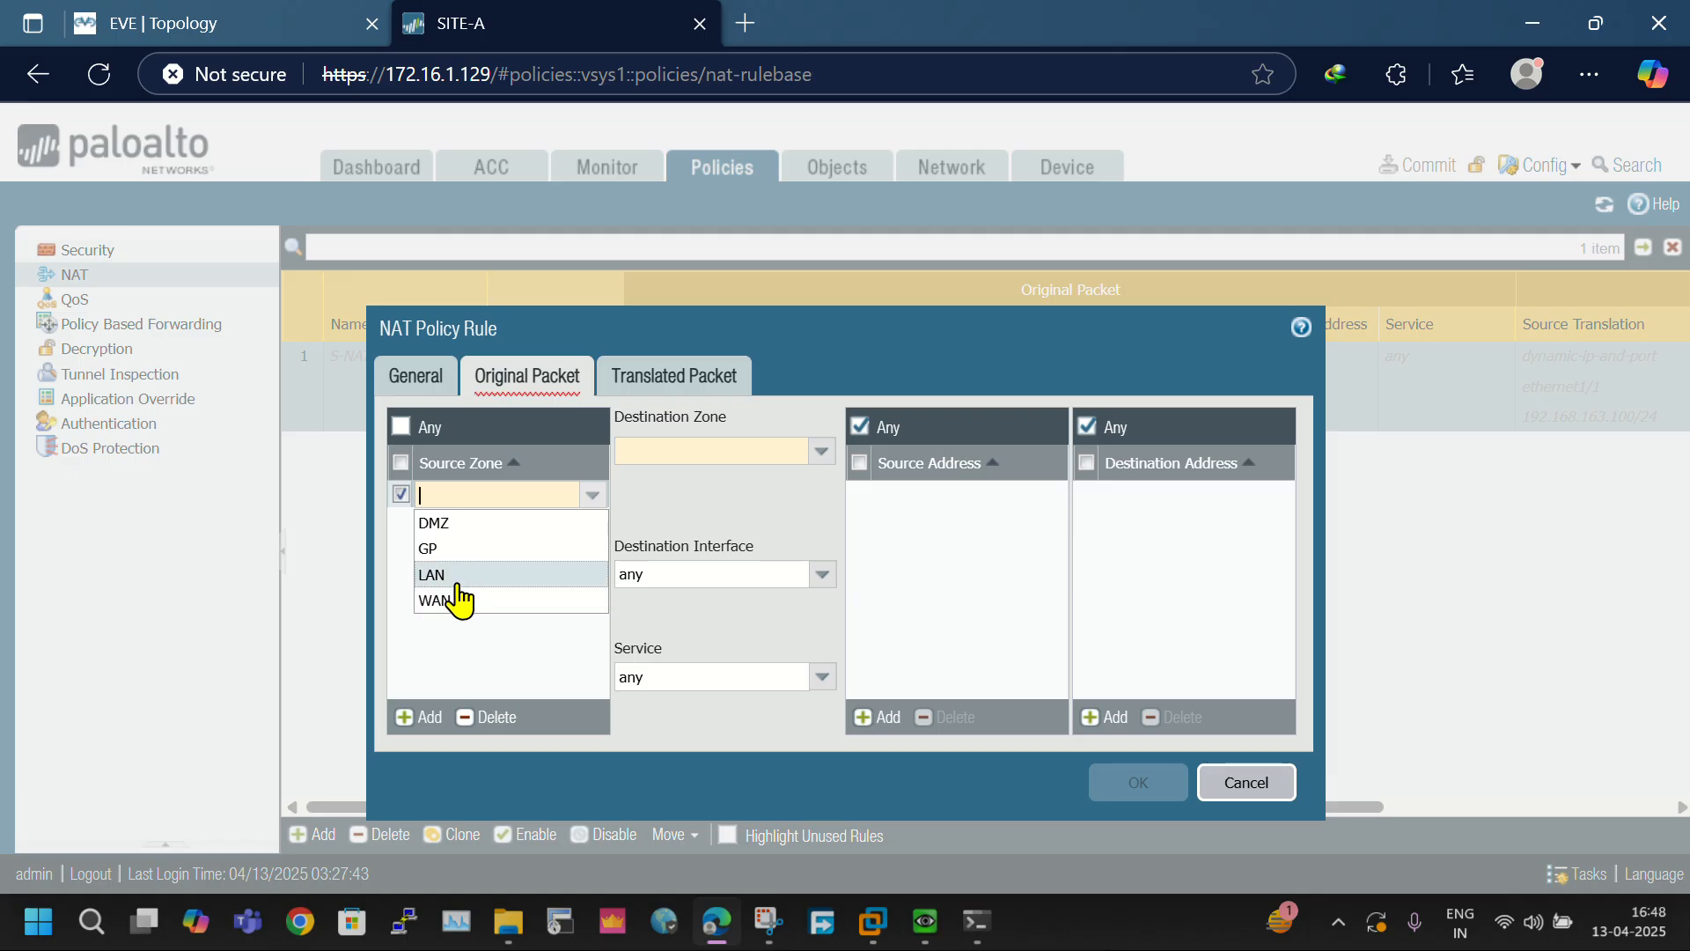
{"action": "left_click", "coordinate": [453, 578]}
{"action": "left_click", "coordinate": [821, 451]}
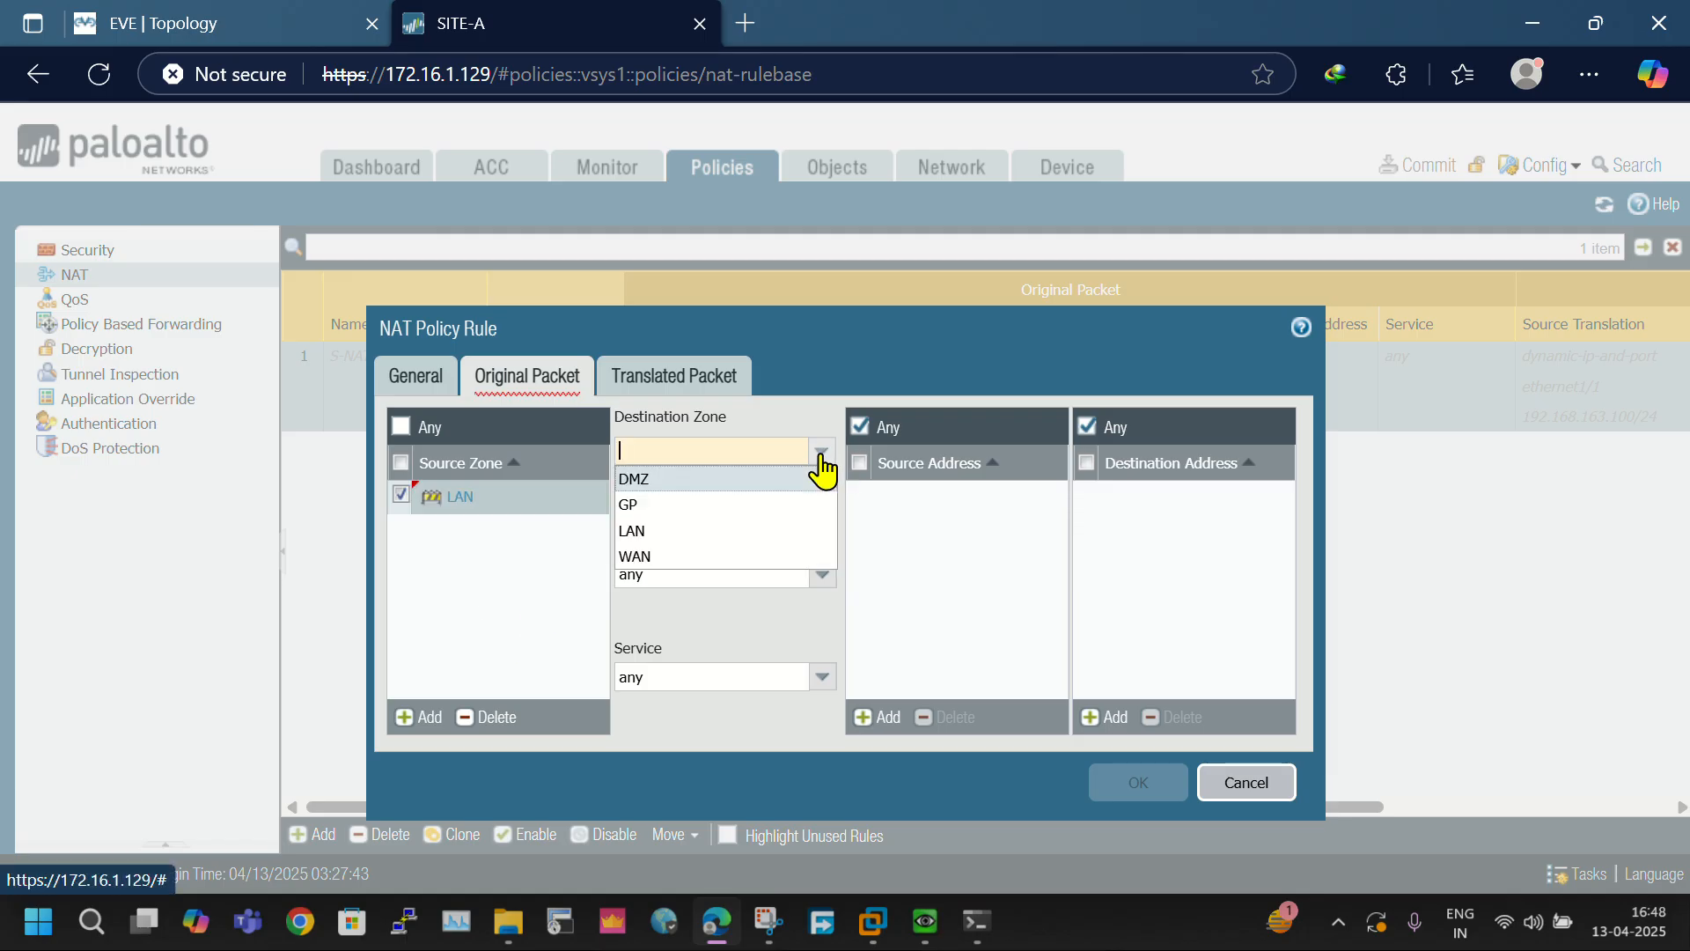
{"action": "left_click", "coordinate": [680, 556]}
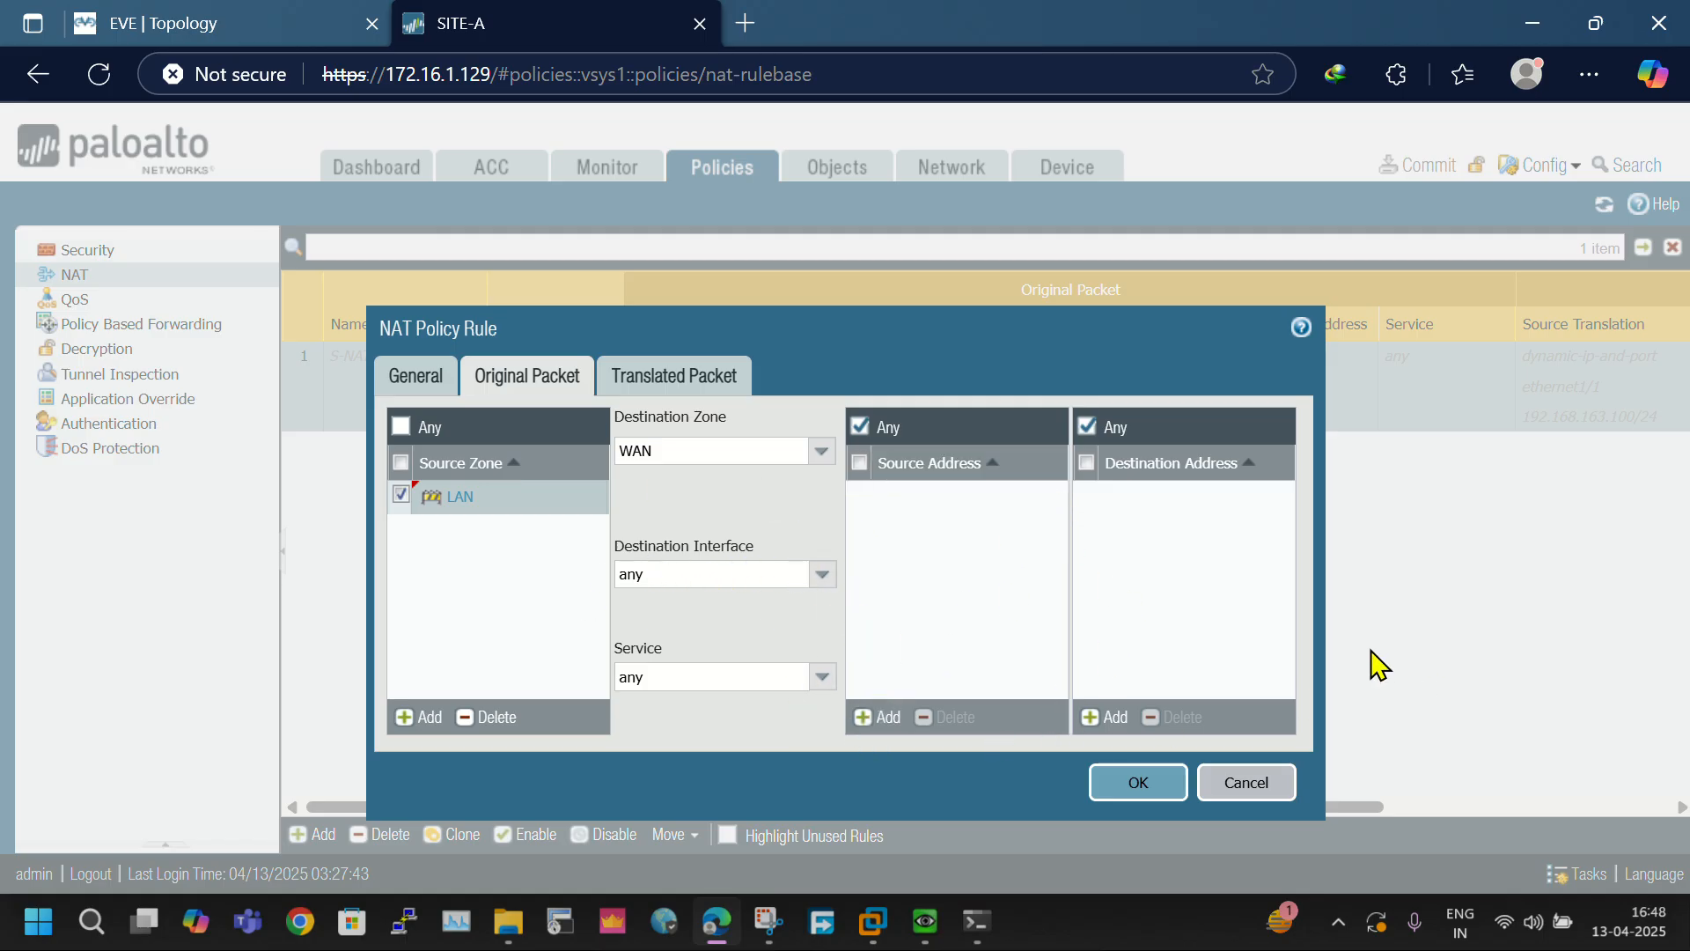
- Set the NAT rule's source address translation to Dynamic IP And Port with address type Interface Address
{"action": "left_click", "coordinate": [720, 386]}
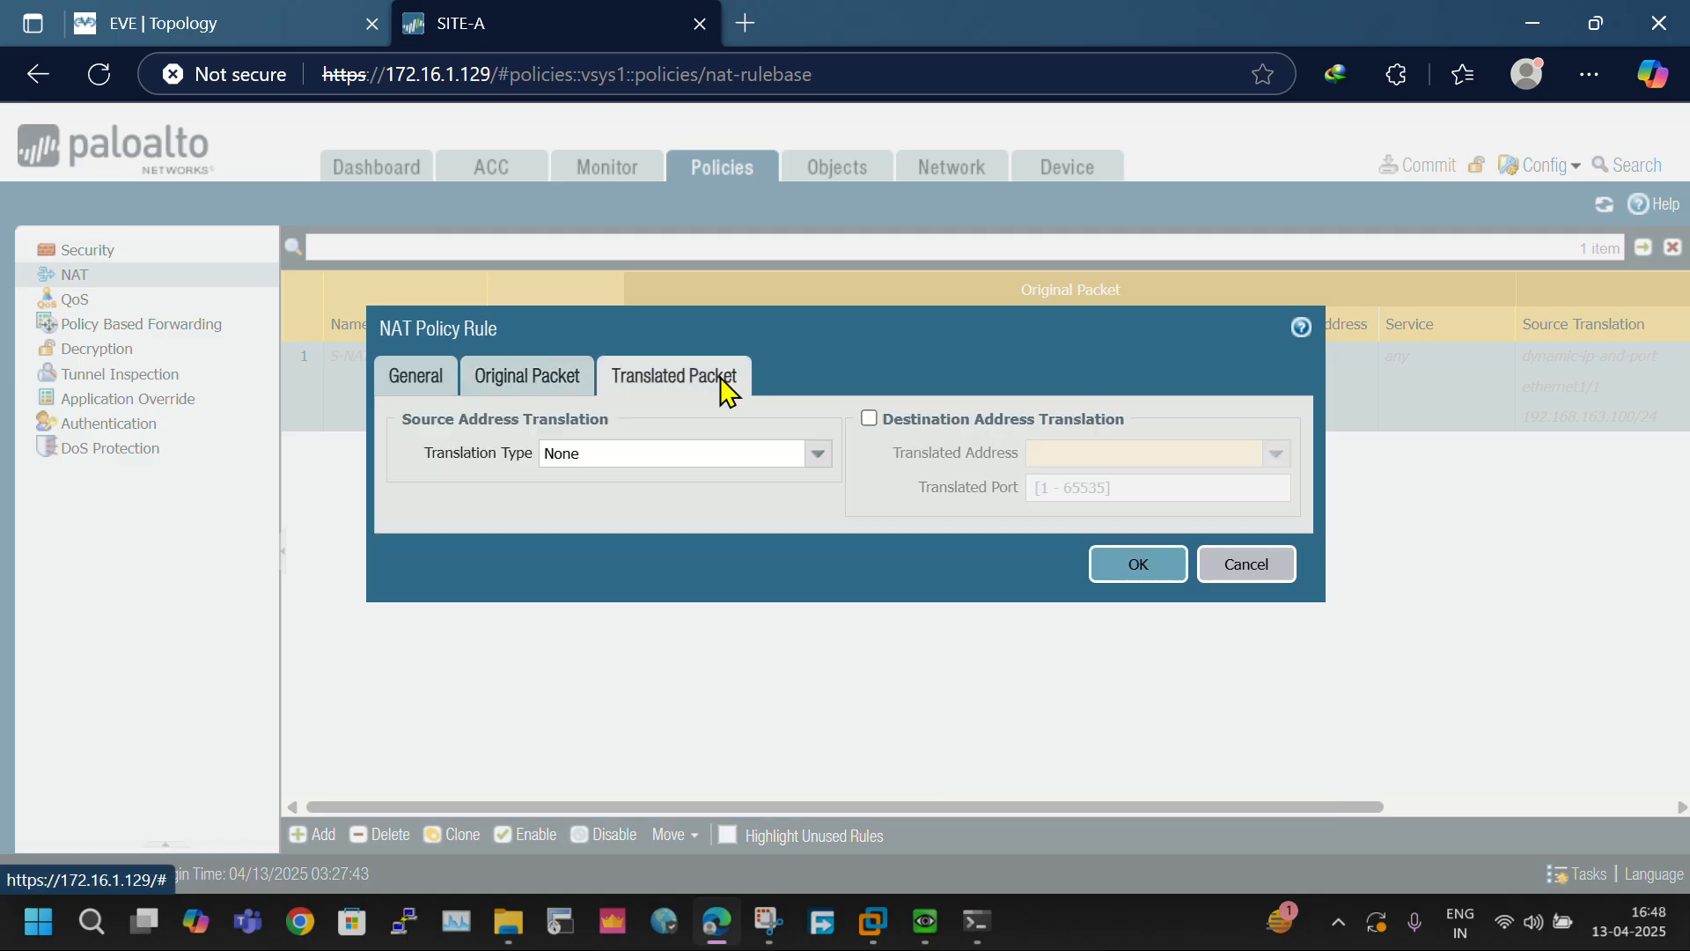
{"action": "left_click", "coordinate": [811, 456]}
{"action": "left_click", "coordinate": [676, 487]}
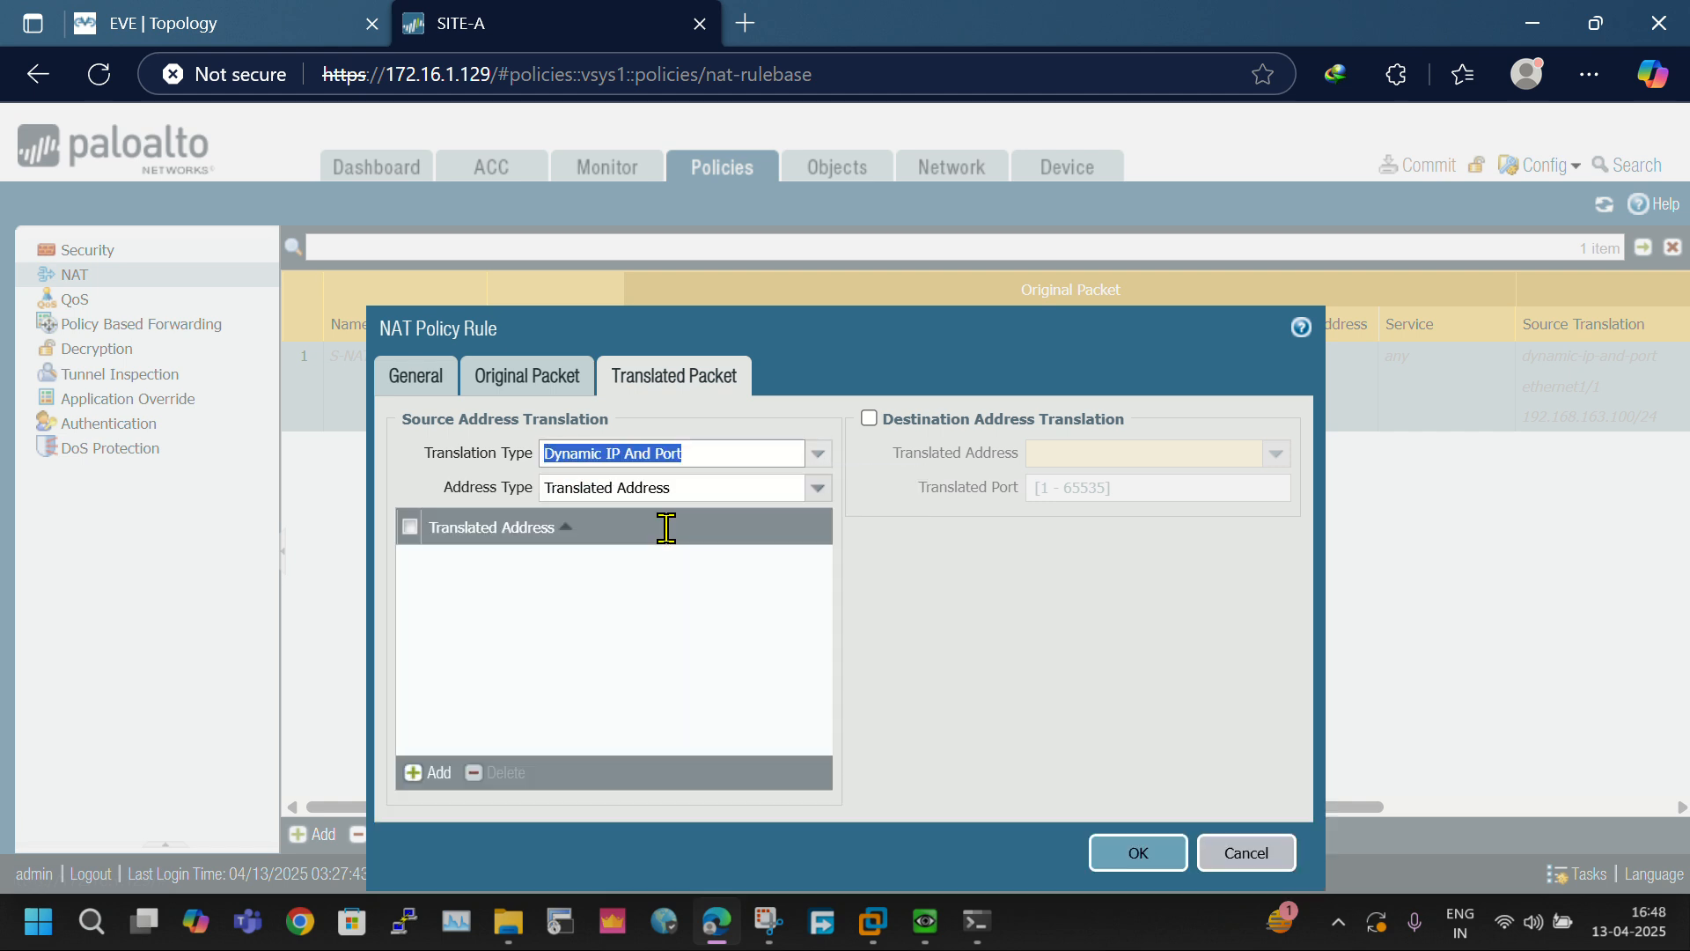
{"action": "left_click", "coordinate": [817, 487]}
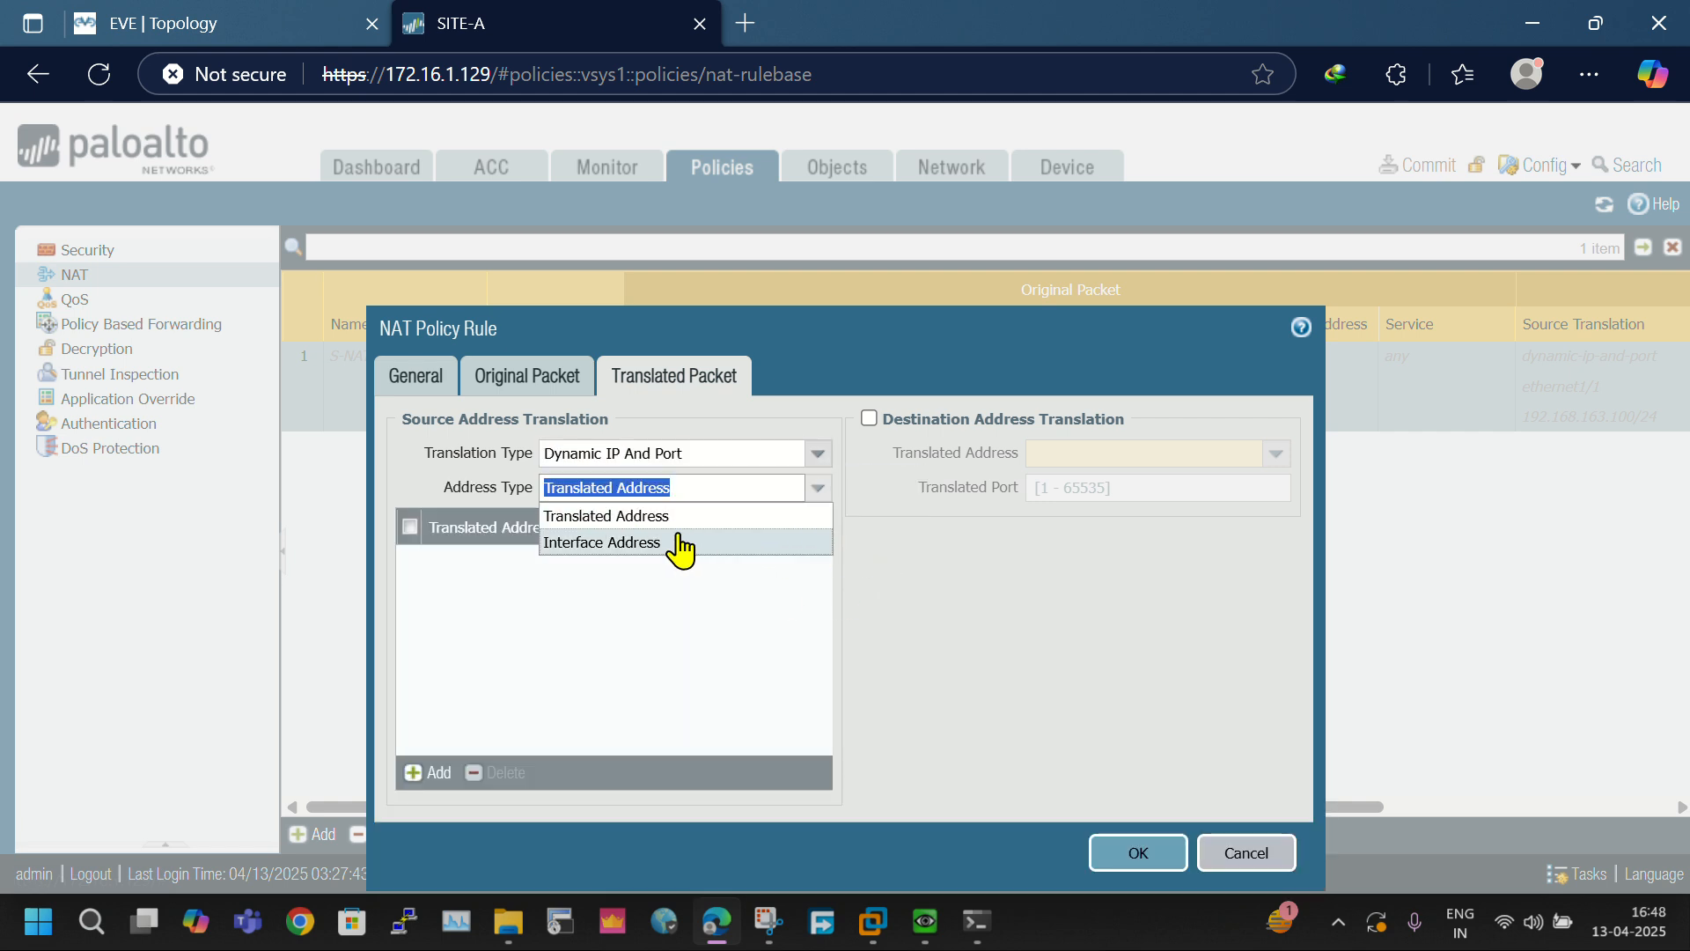
{"action": "left_click", "coordinate": [672, 517]}
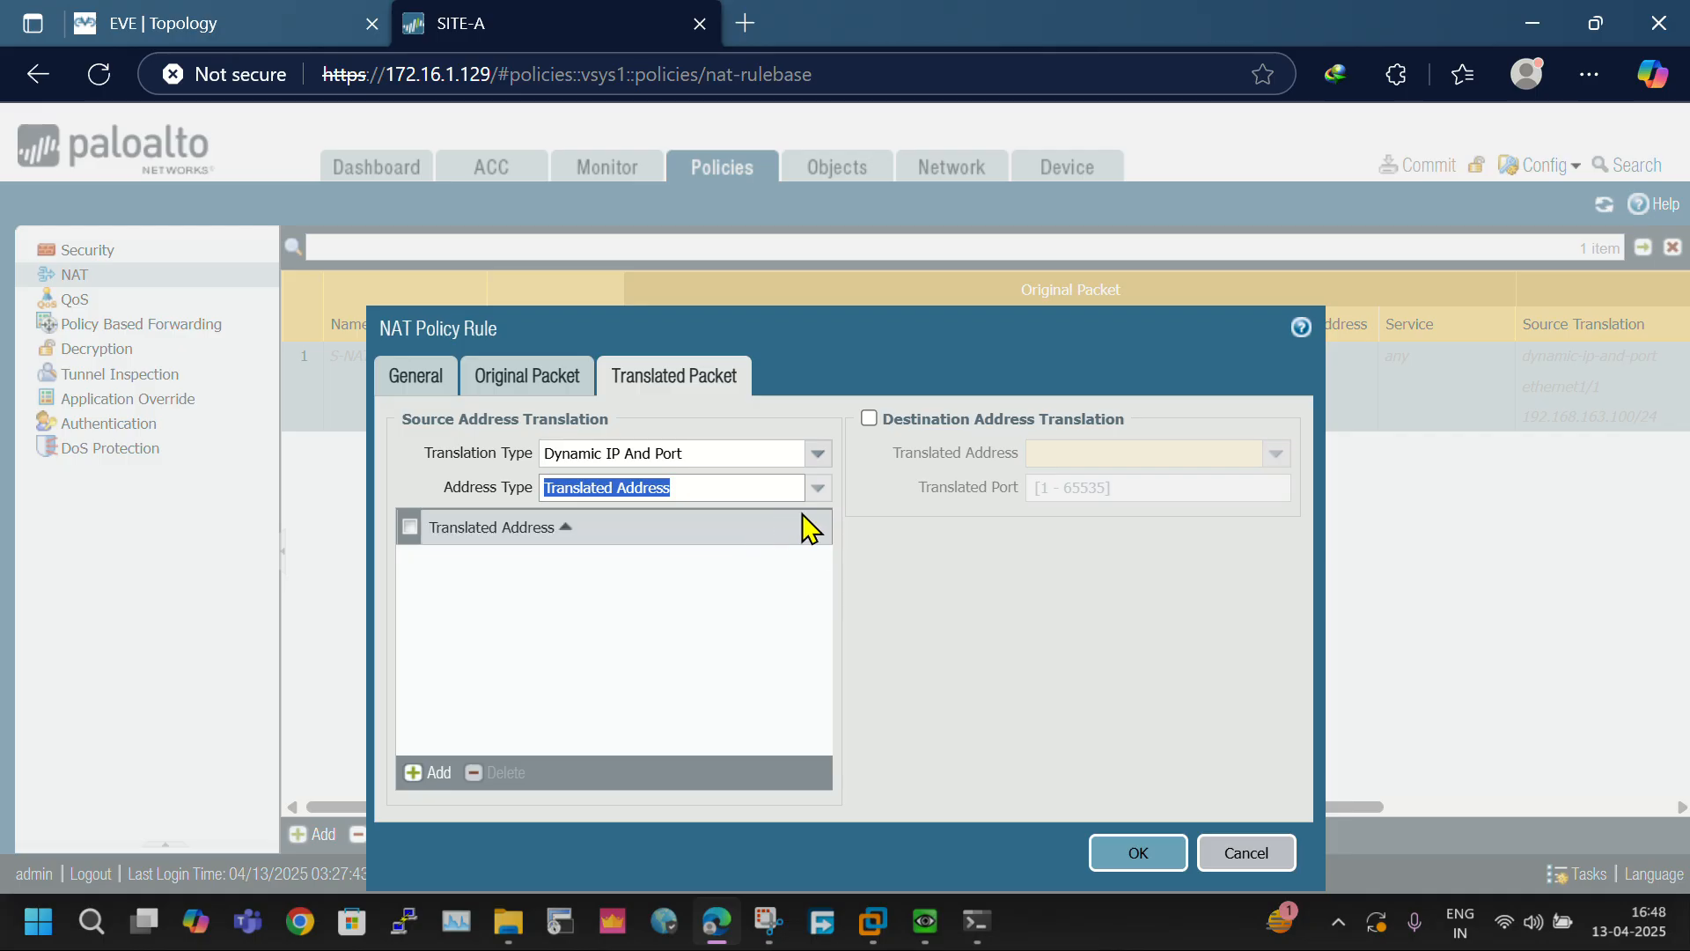
{"action": "left_click", "coordinate": [816, 489]}
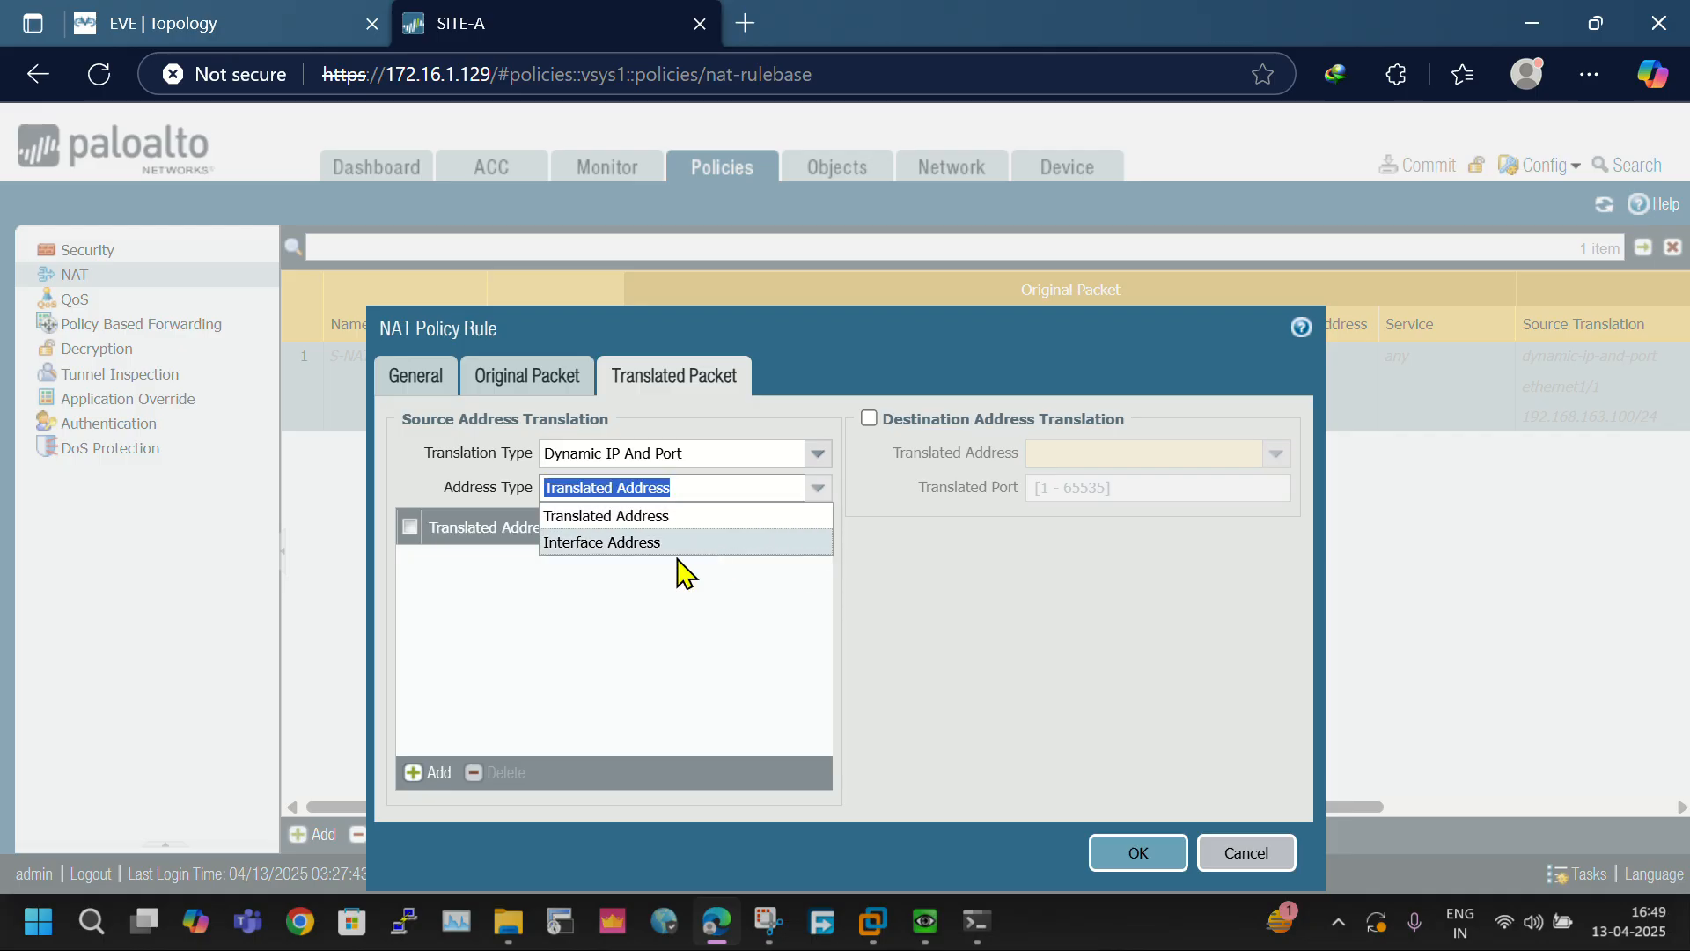
{"action": "left_click", "coordinate": [662, 548]}
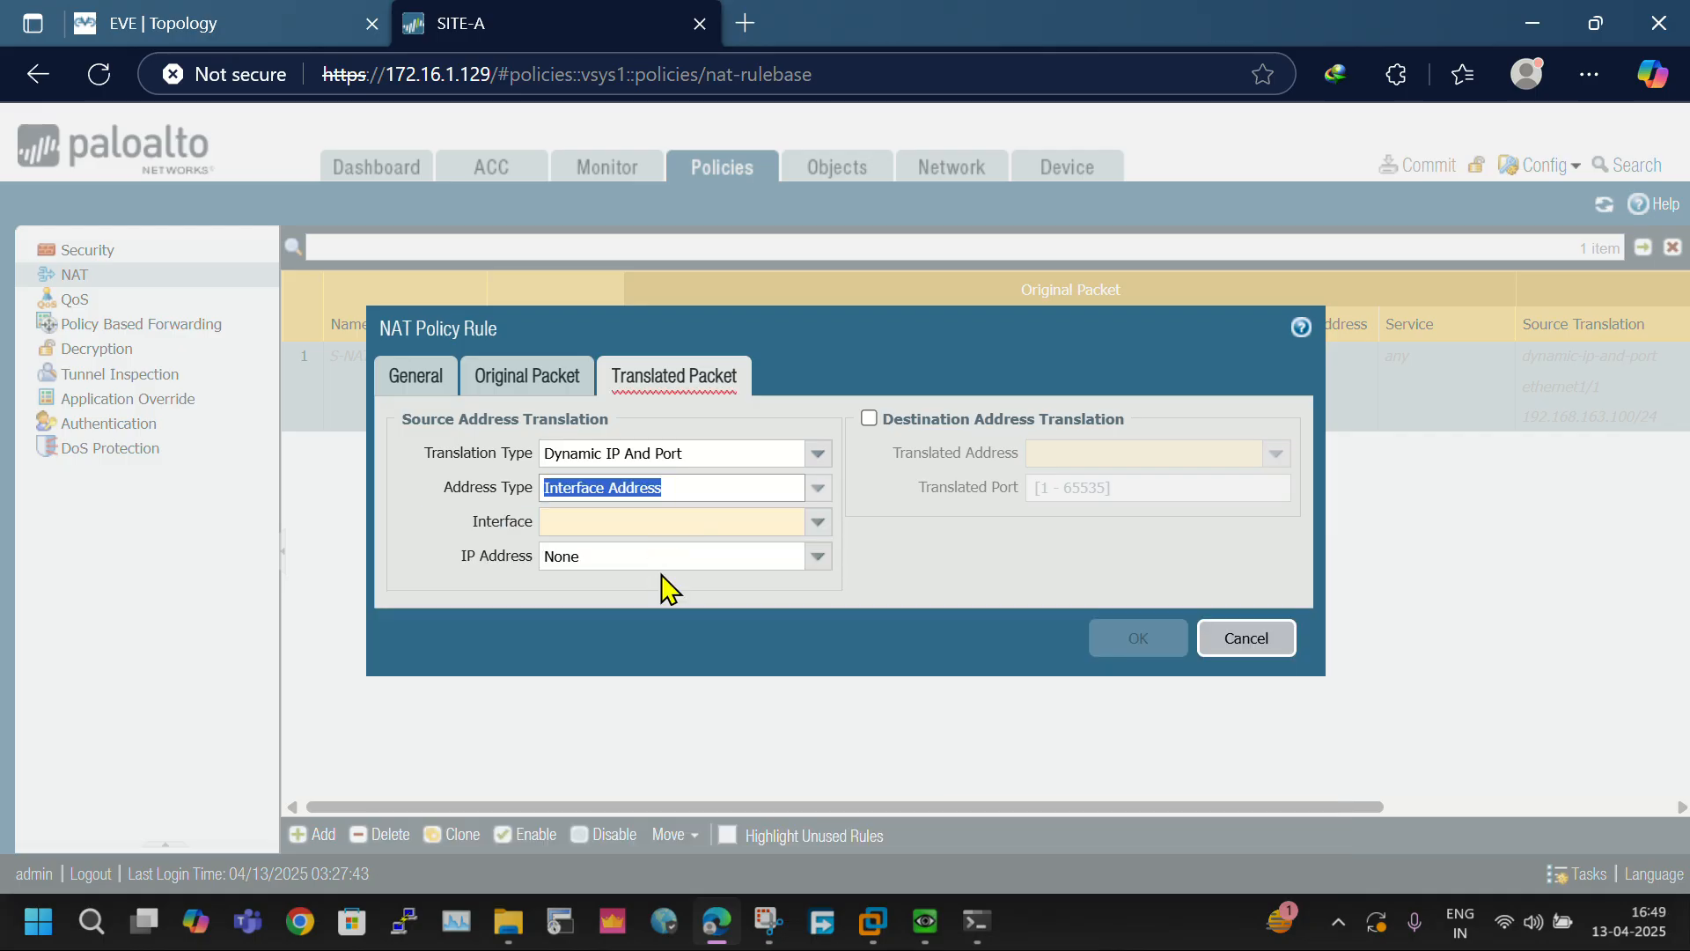
- Set the NAT rule's translated source to interface ethernet1/1 with IP address 192.168.163.100/24 and save the rule
{"action": "left_click", "coordinate": [818, 524]}
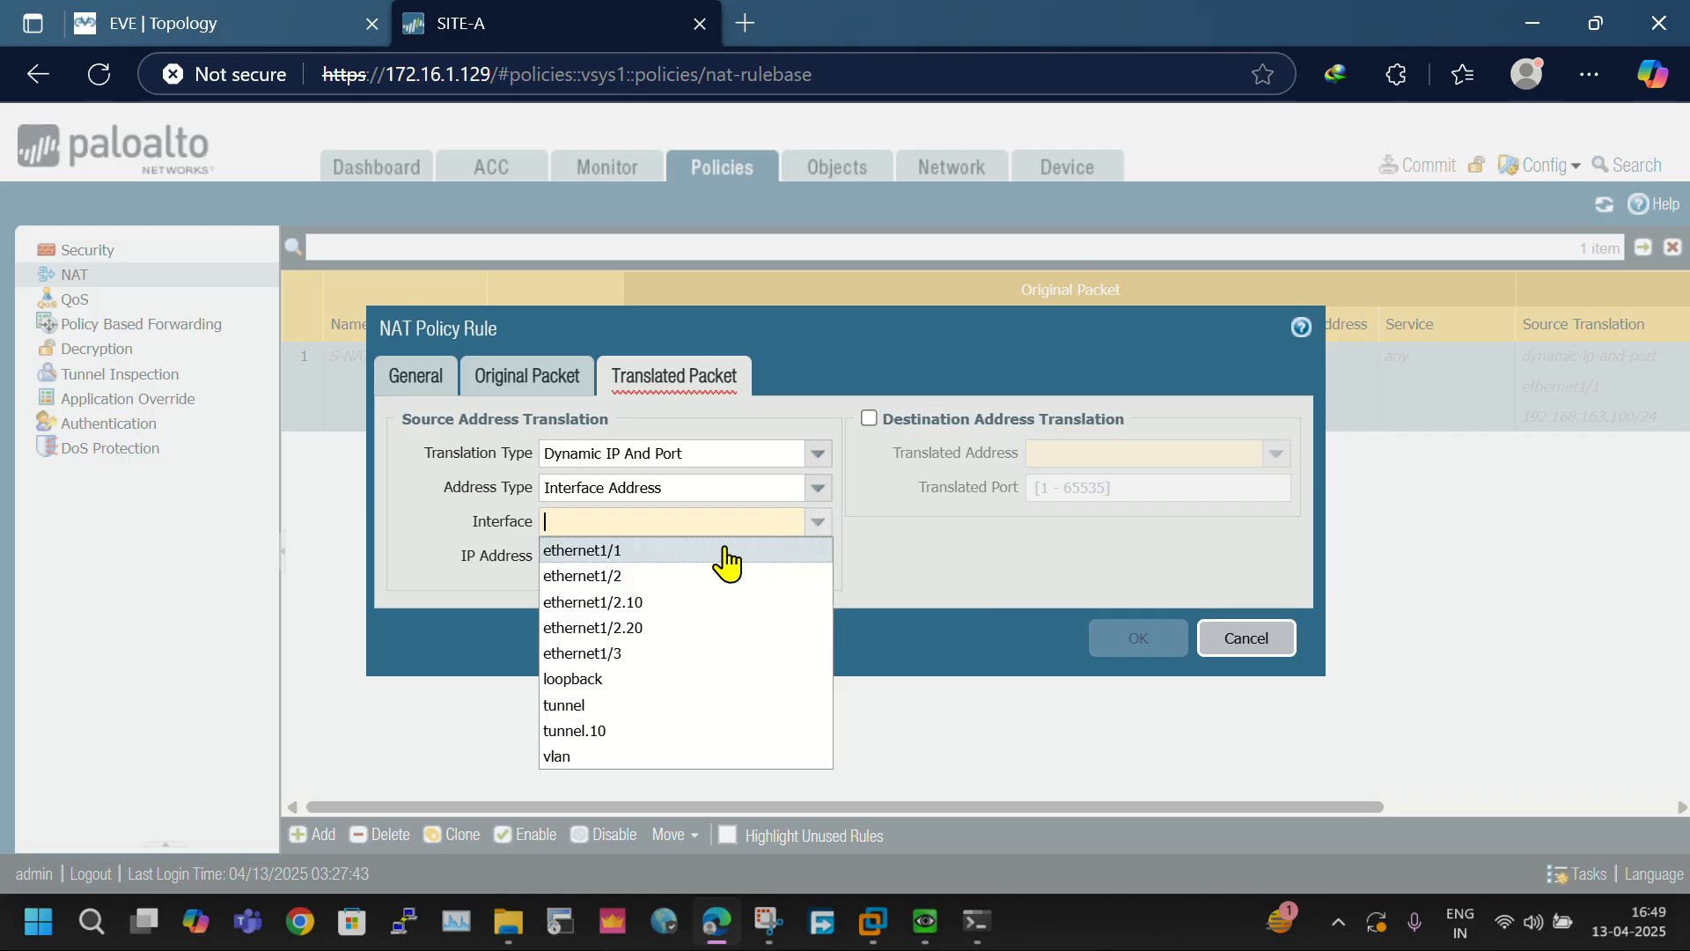
{"action": "left_click", "coordinate": [669, 551]}
{"action": "left_click", "coordinate": [818, 556]}
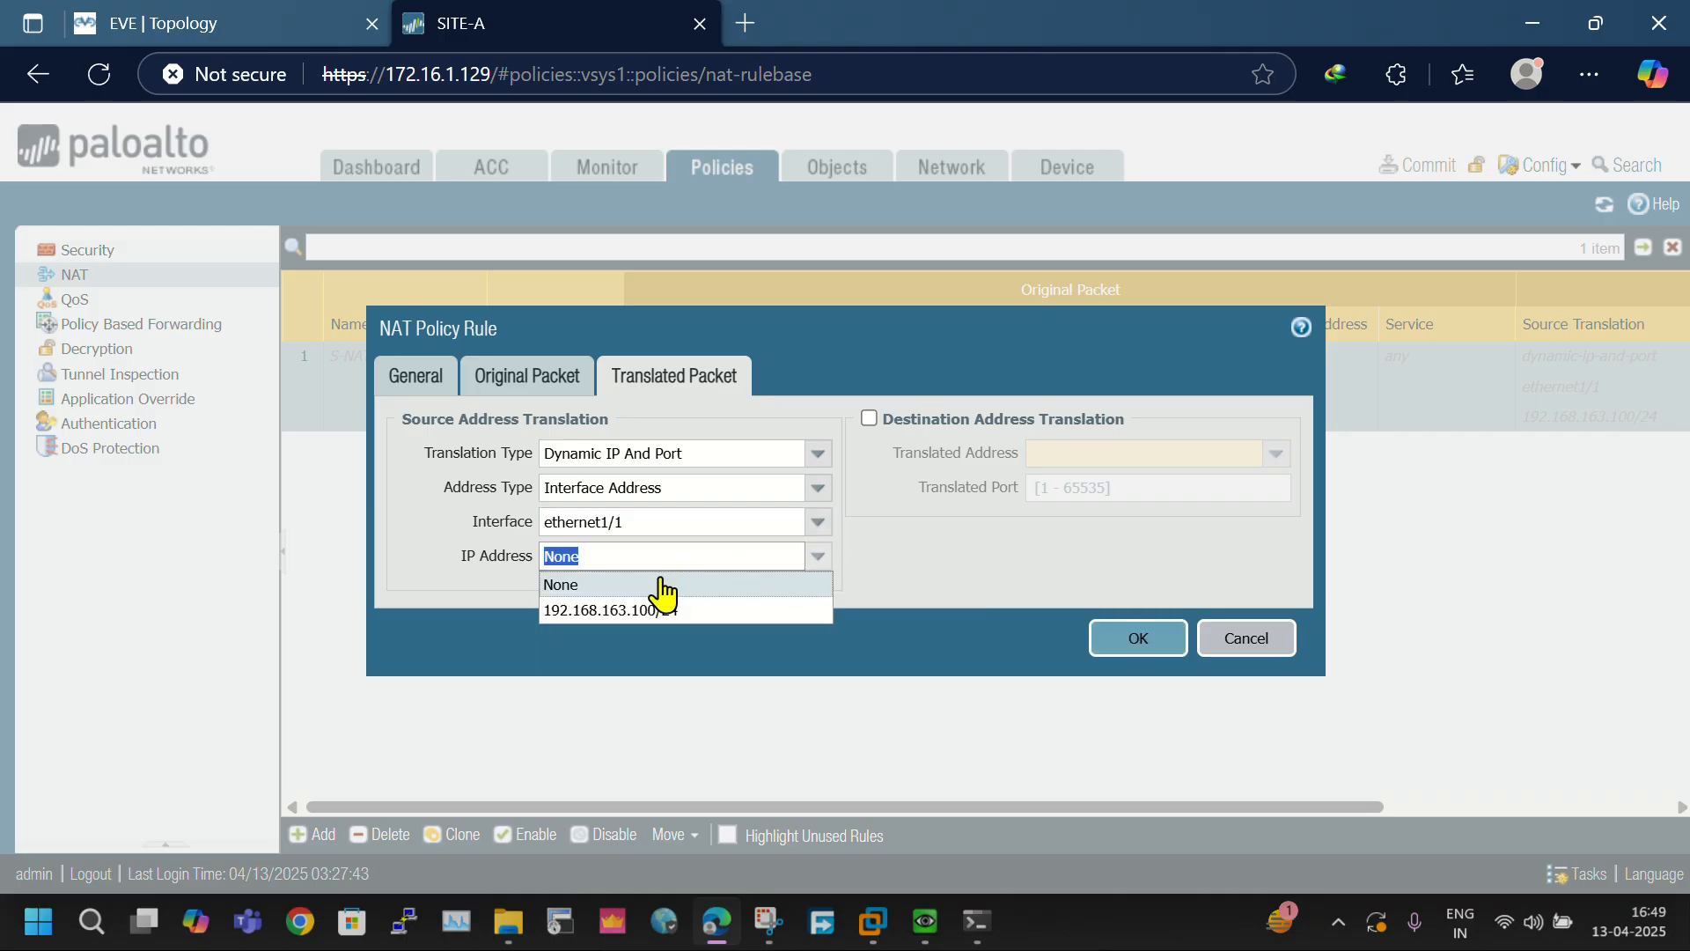
{"action": "left_click", "coordinate": [645, 609]}
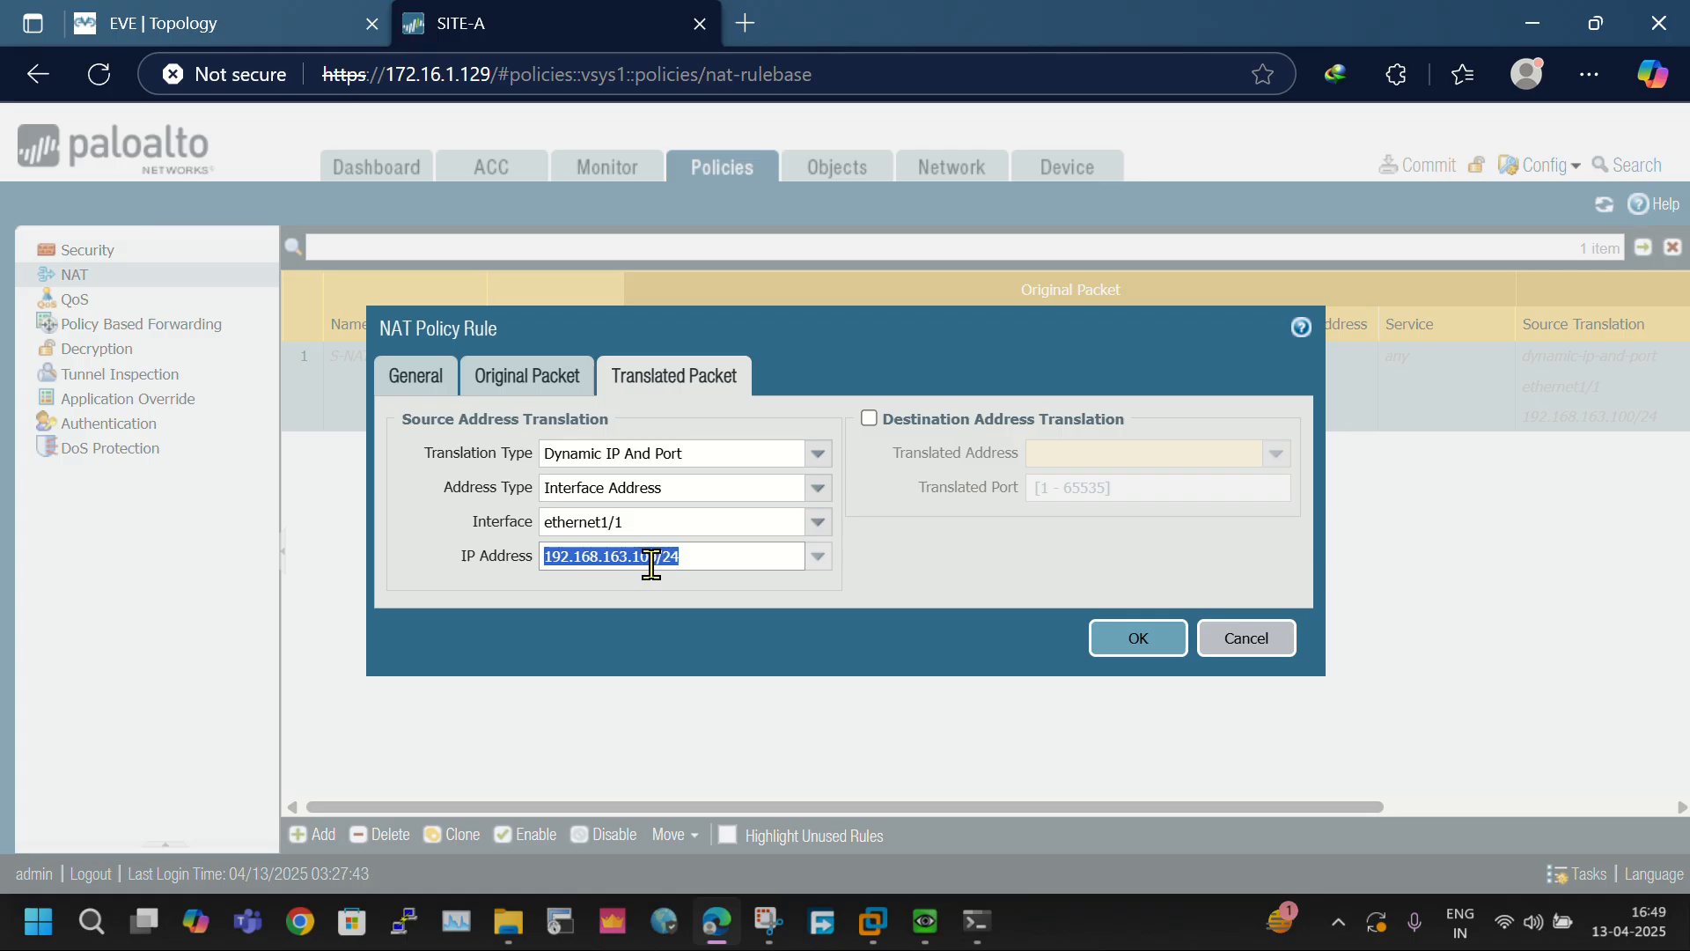
{"action": "left_click", "coordinate": [1133, 647]}
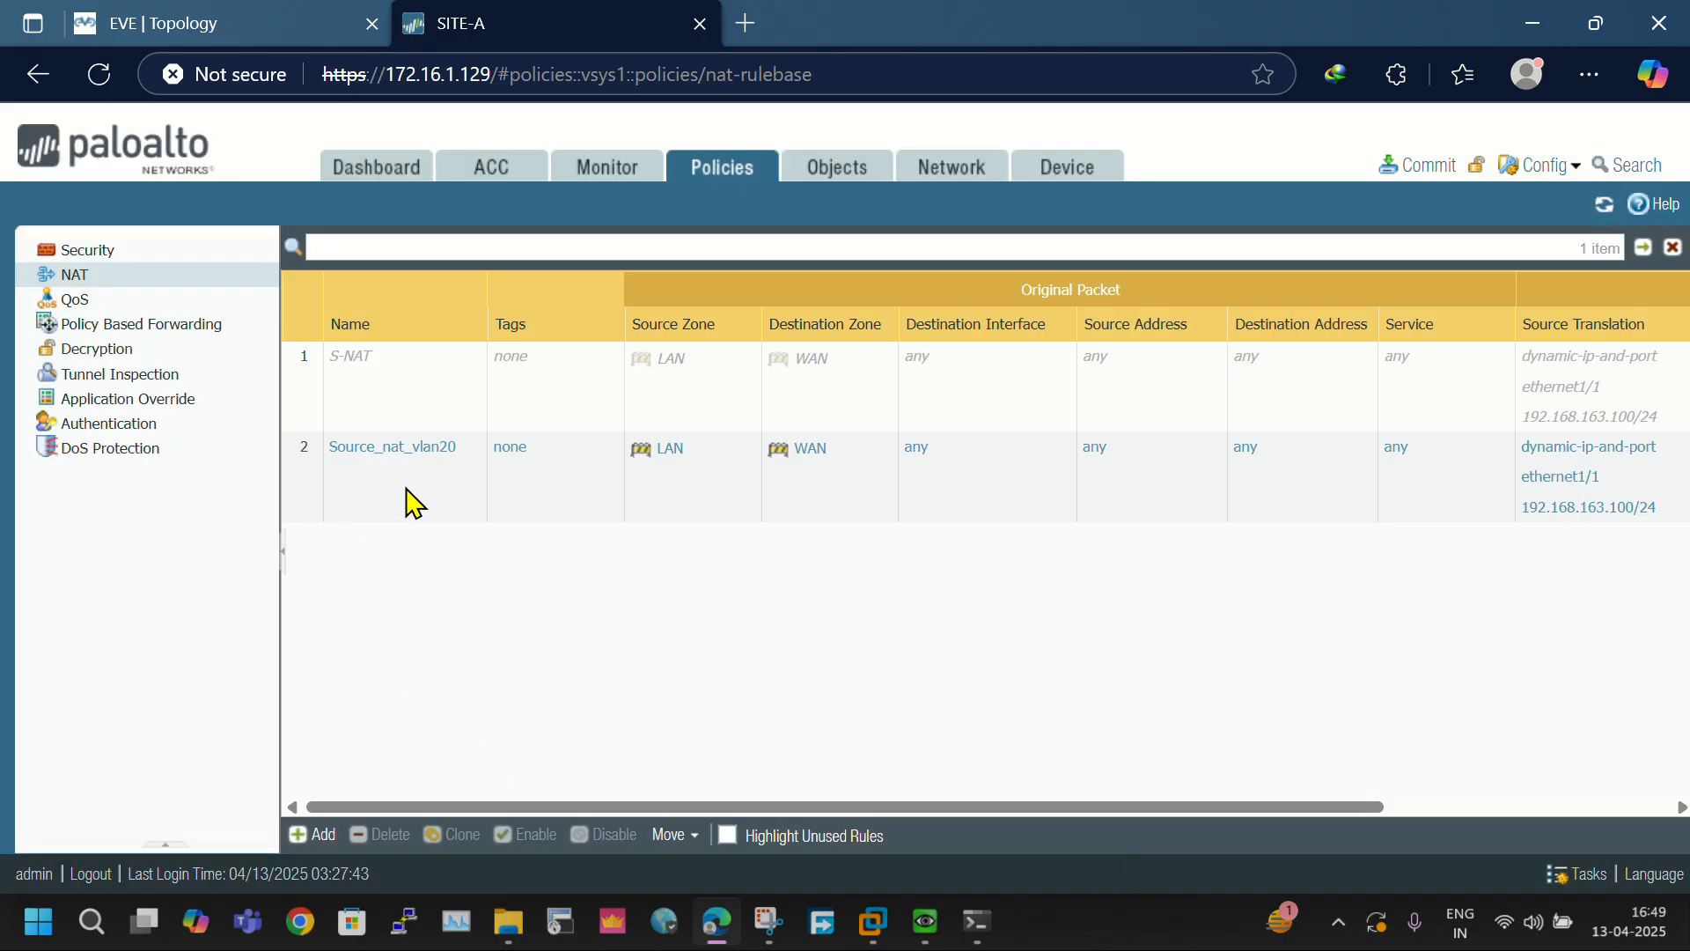
{"action": "left_click_drag", "start_coordinate": [1059, 806], "coordinate": [779, 841]}
- Add a security policy rule named Internet_rule_vlan20, keeping the universal rule type
{"action": "left_click", "coordinate": [115, 258]}
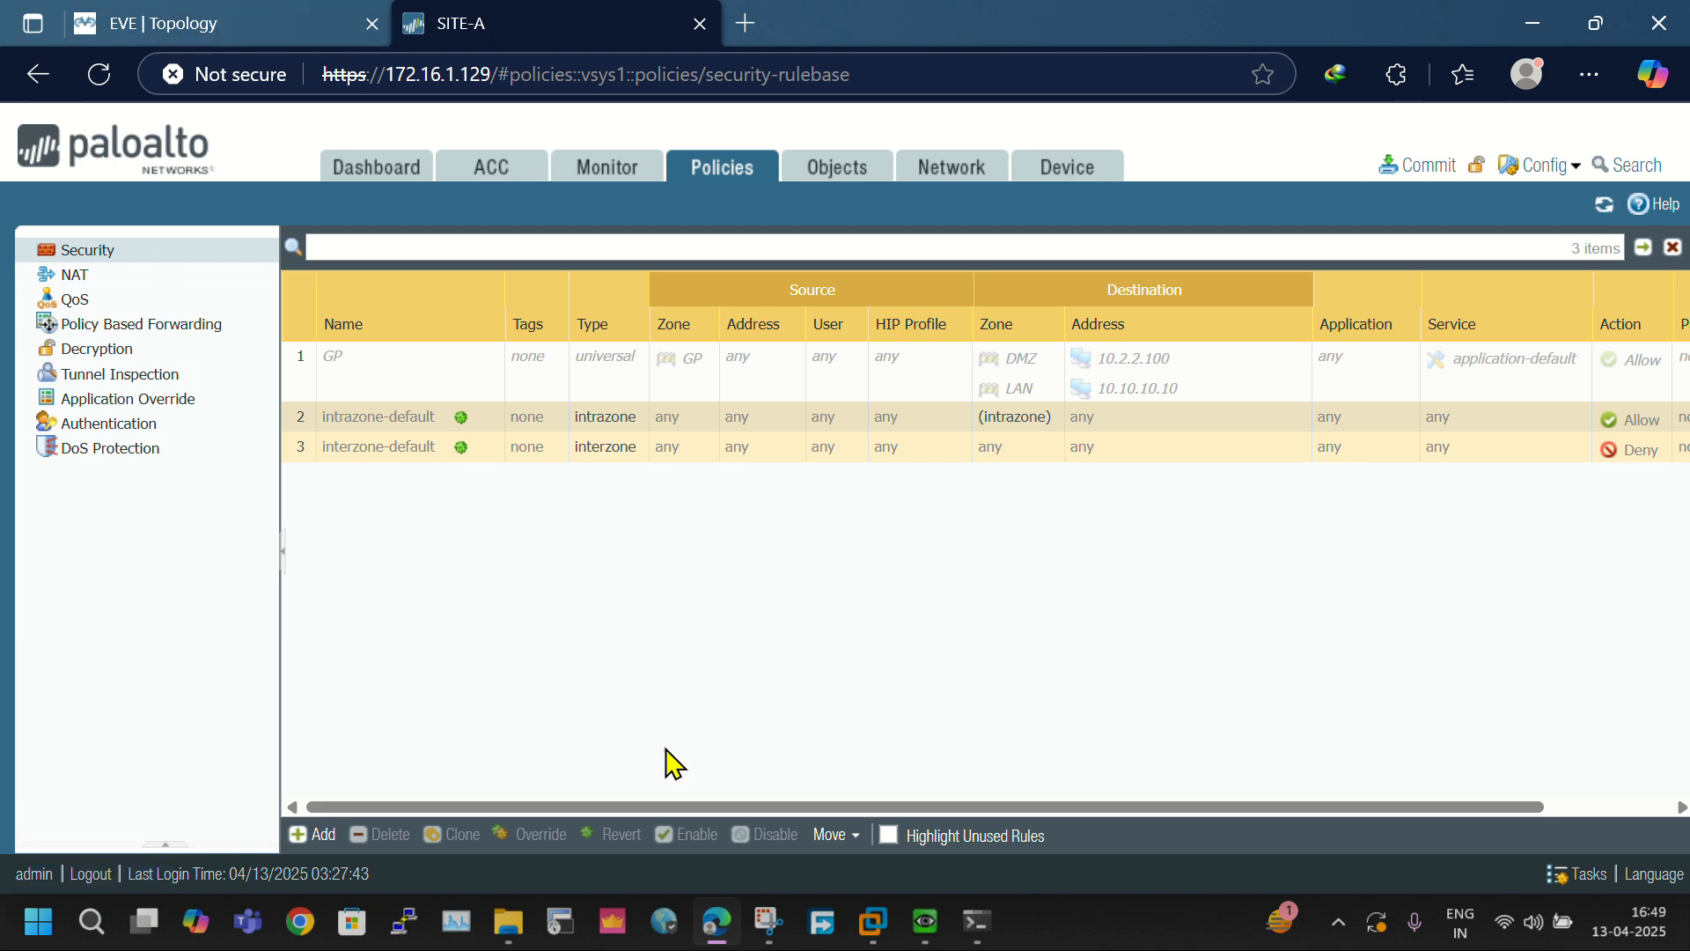
{"action": "left_click", "coordinate": [318, 836]}
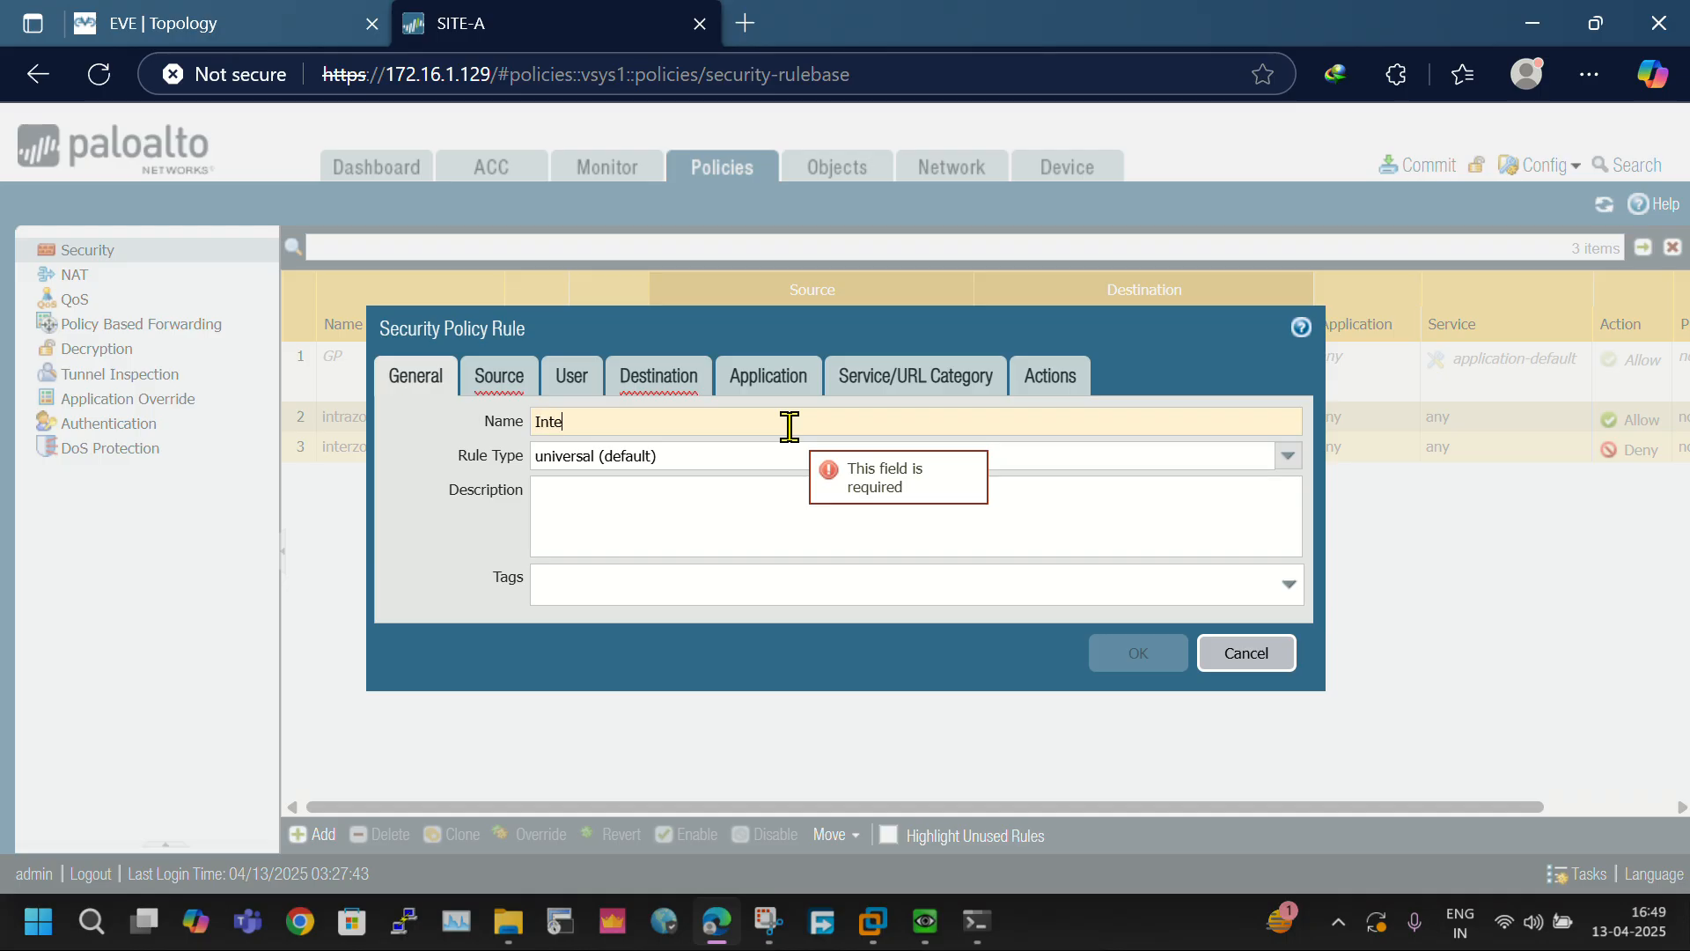
{"action": "type", "text": "Internet R"}
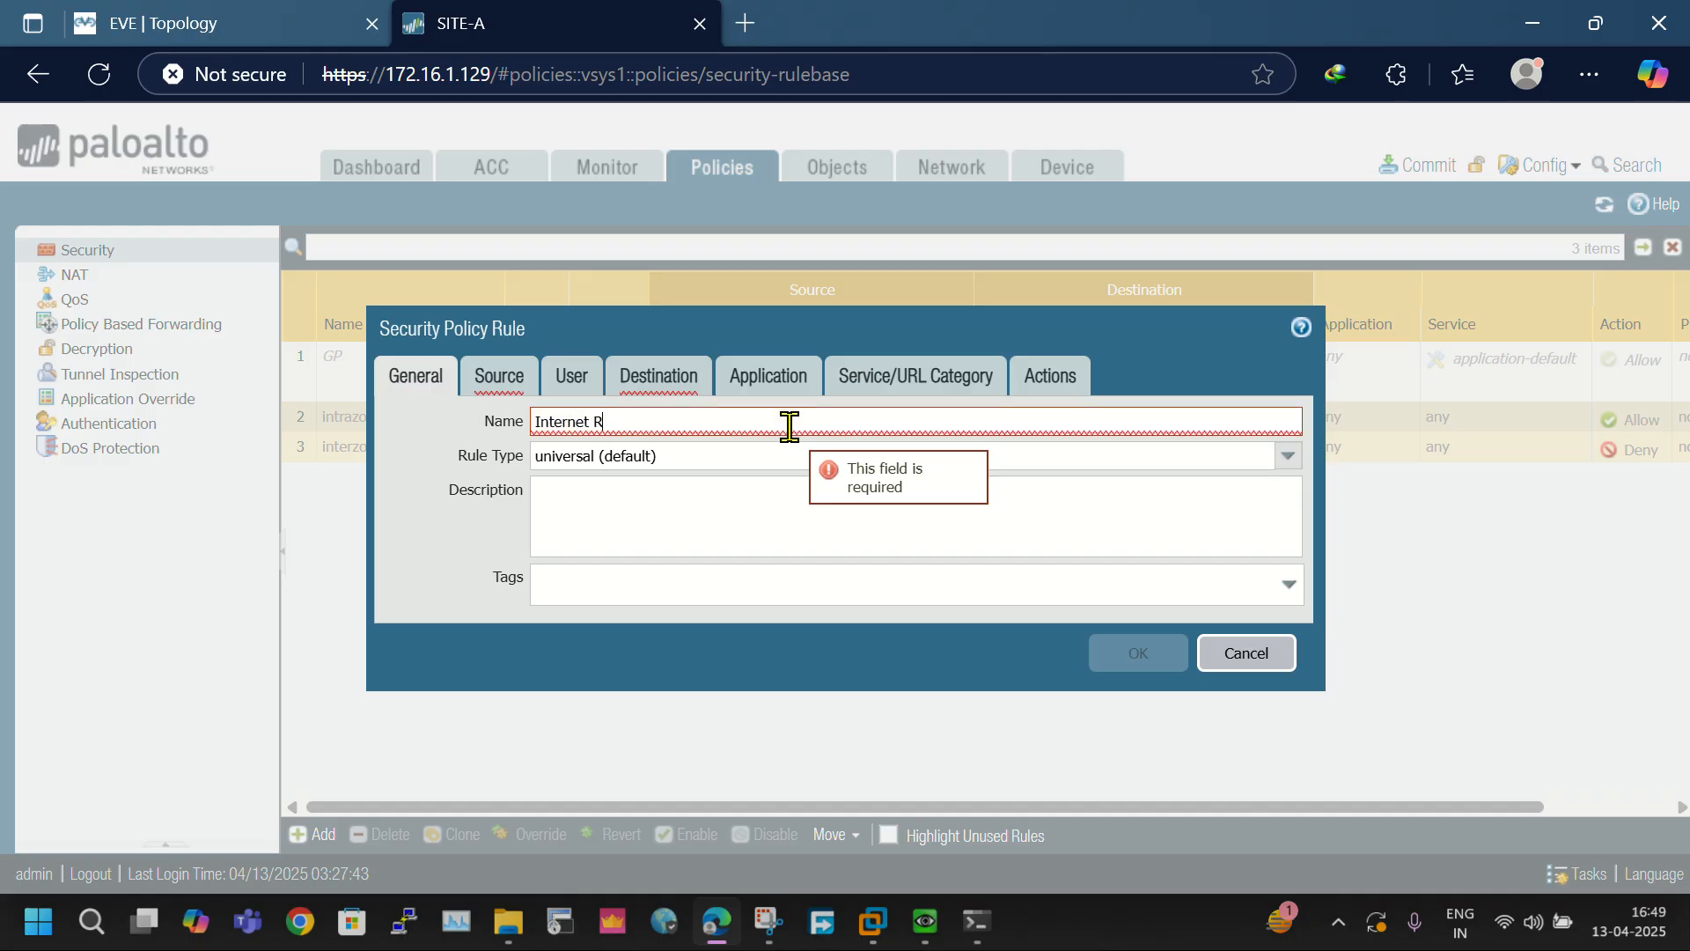
{"action": "key", "text": "BackSpace"}
{"action": "key", "text": "BackSpace"}
{"action": "type", "text": "_"}
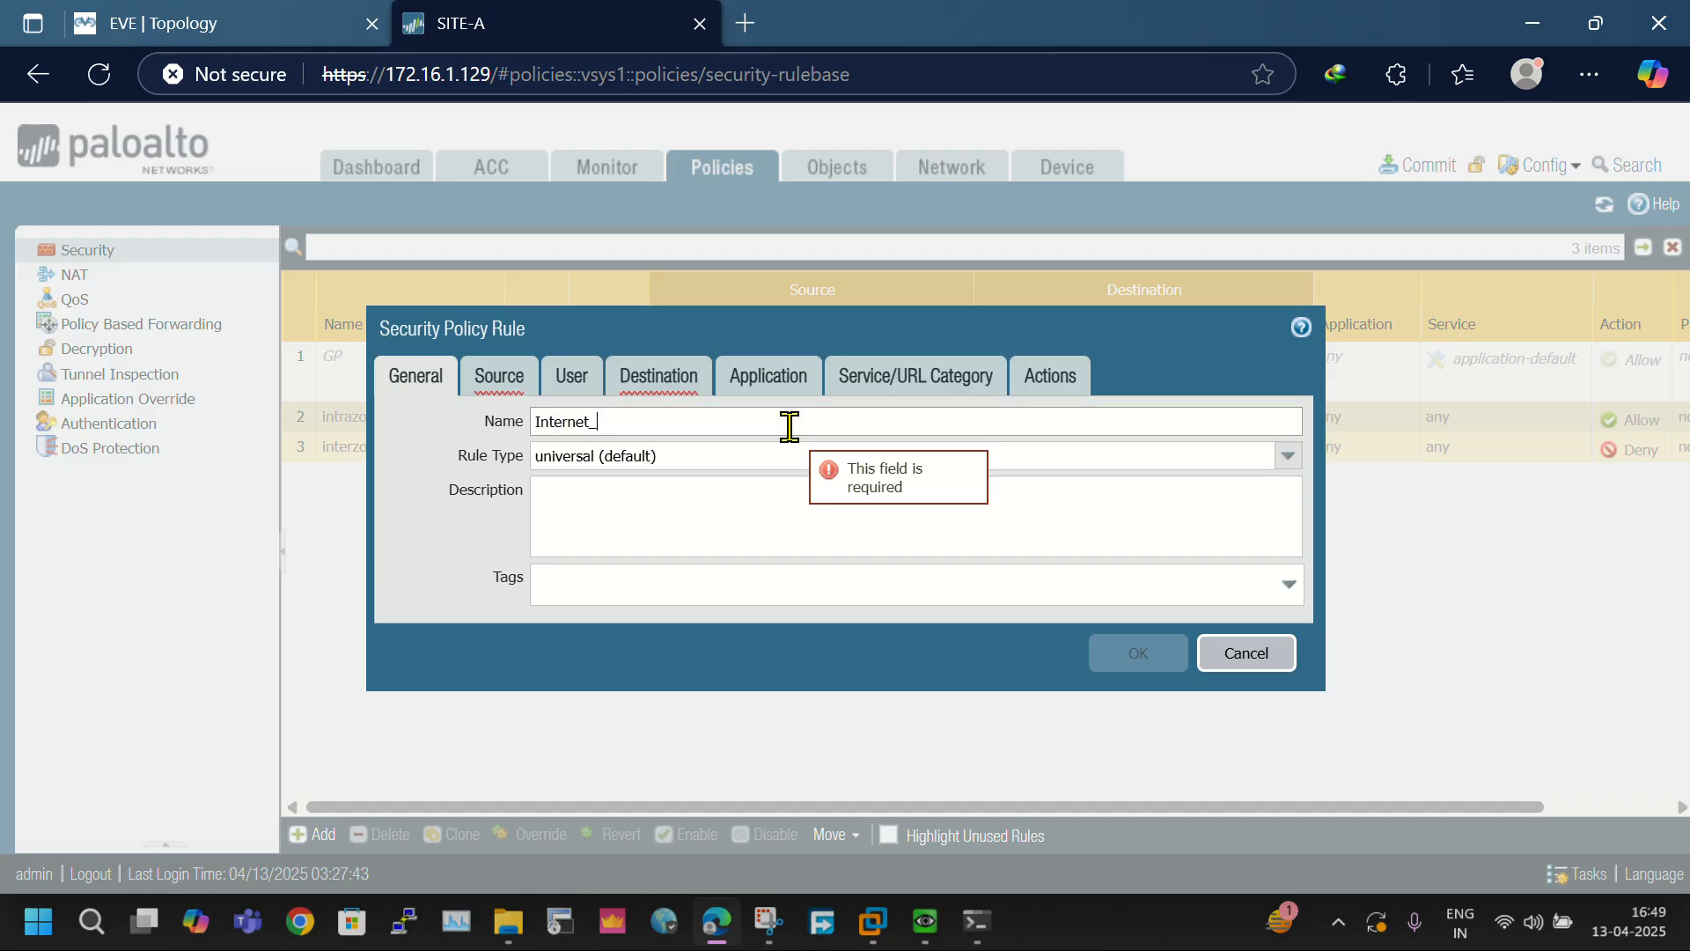
{"action": "type", "text": "rule_vlan20"}
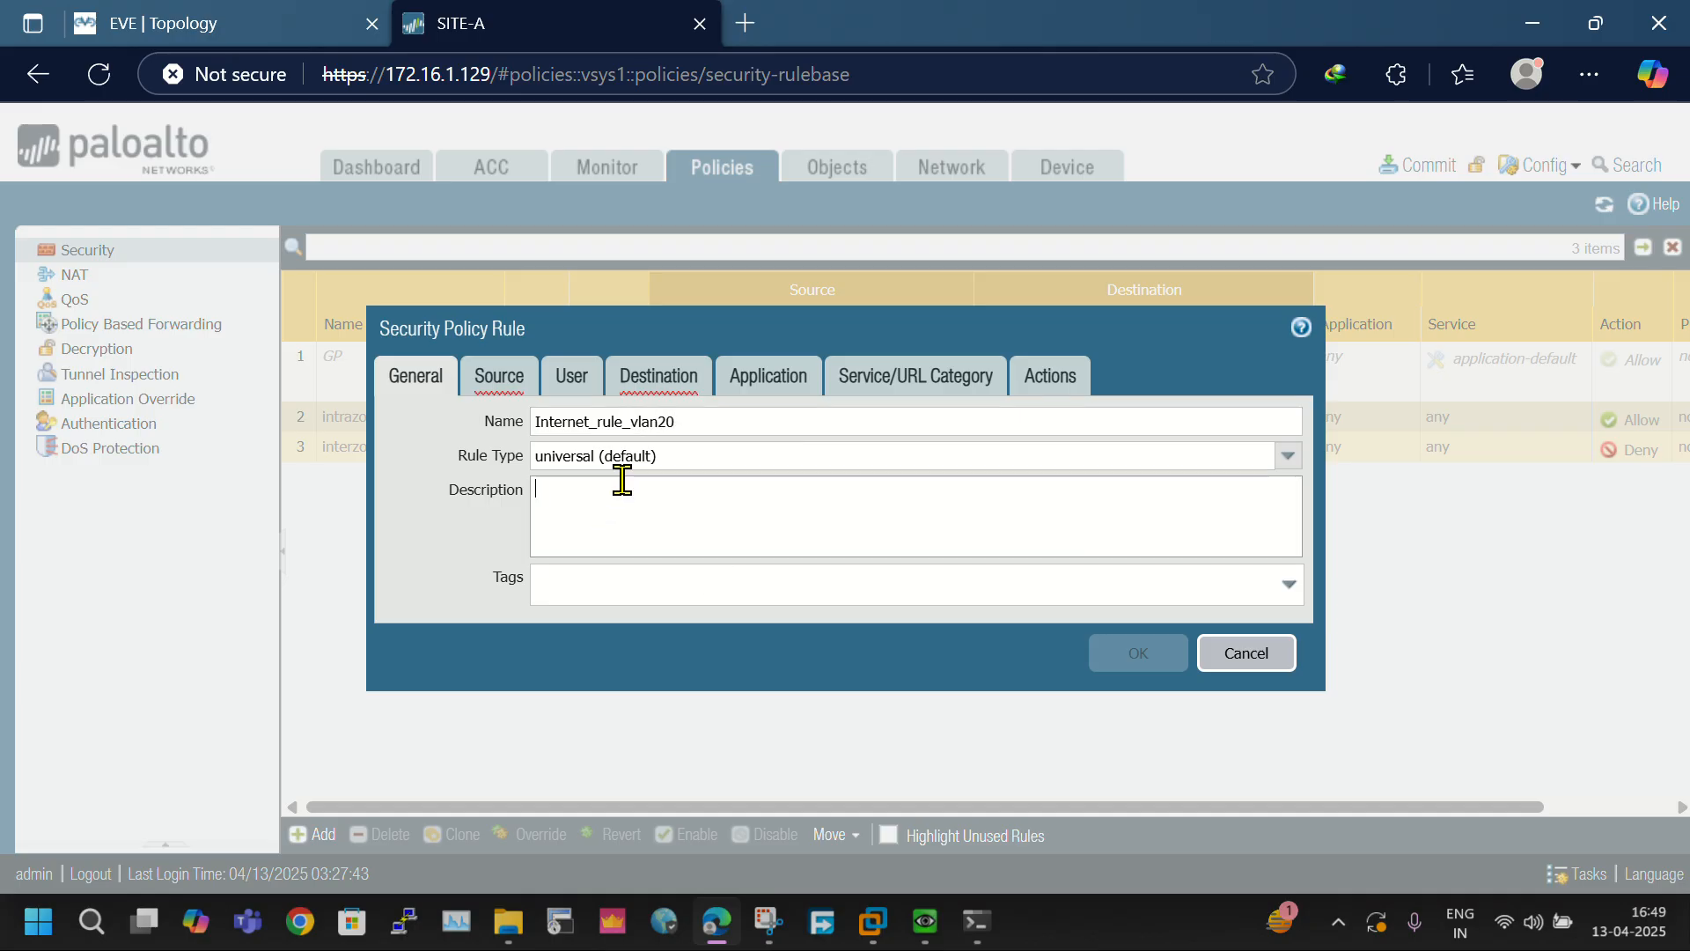
{"action": "left_click_drag", "start_coordinate": [710, 423], "coordinate": [466, 431]}
- Set the security rule's source zone to LAN and its destination zone to WAN
{"action": "left_click", "coordinate": [497, 378]}
{"action": "left_click", "coordinate": [420, 716]}
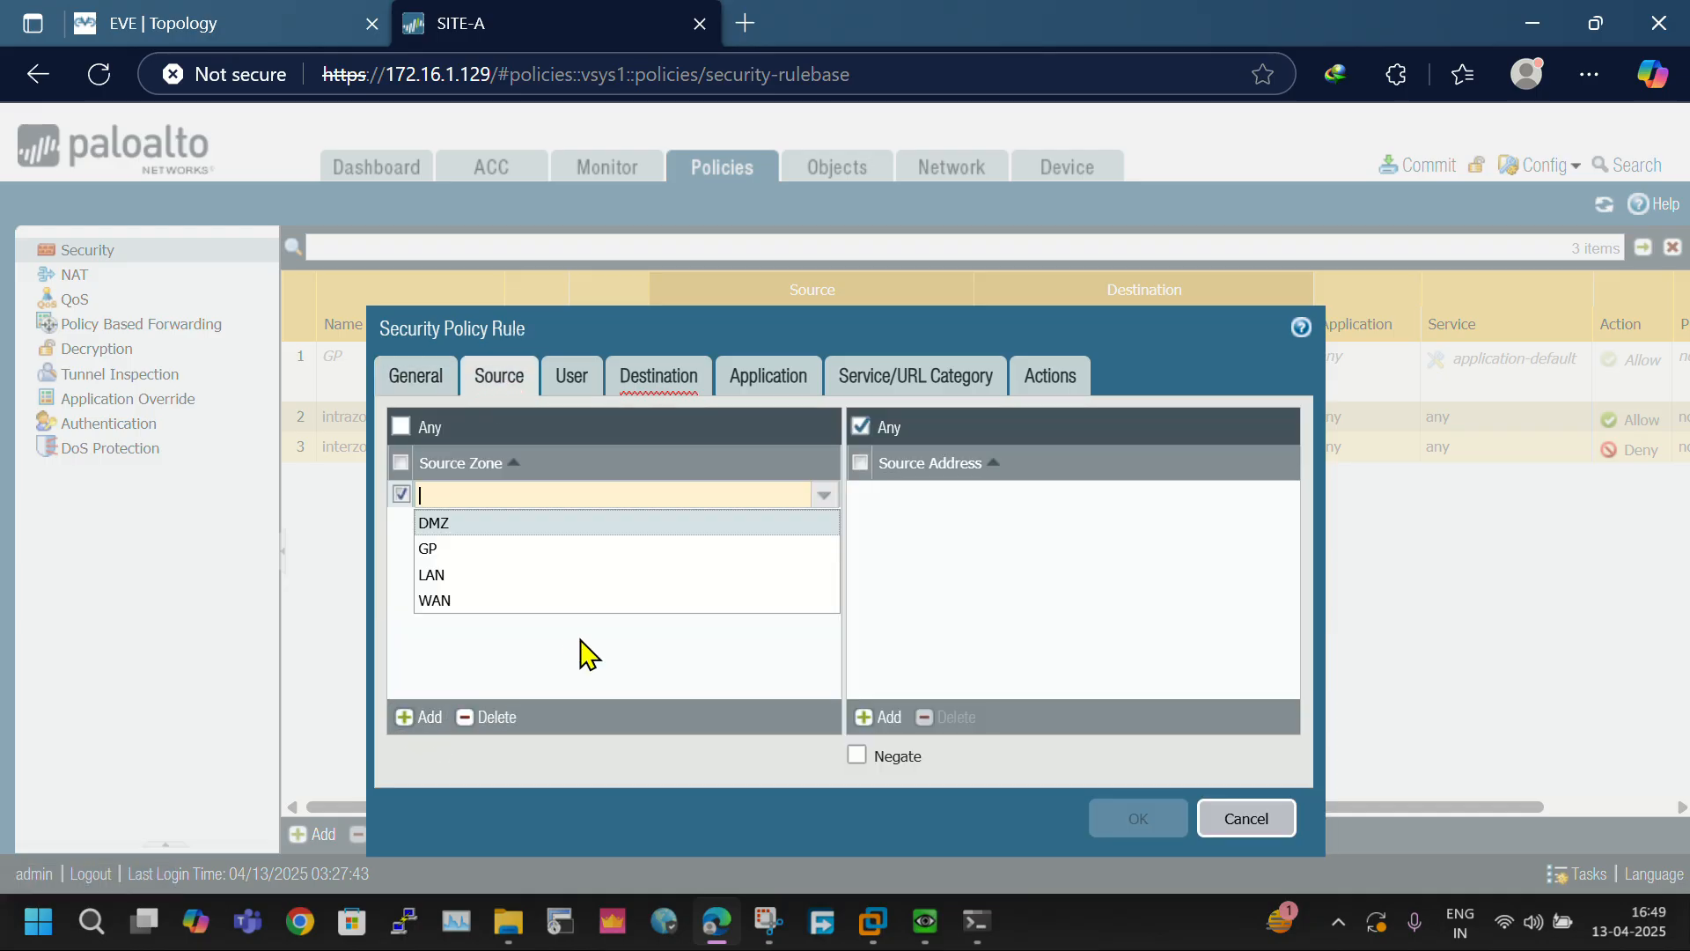
{"action": "left_click", "coordinate": [459, 576]}
{"action": "left_click", "coordinate": [651, 378]}
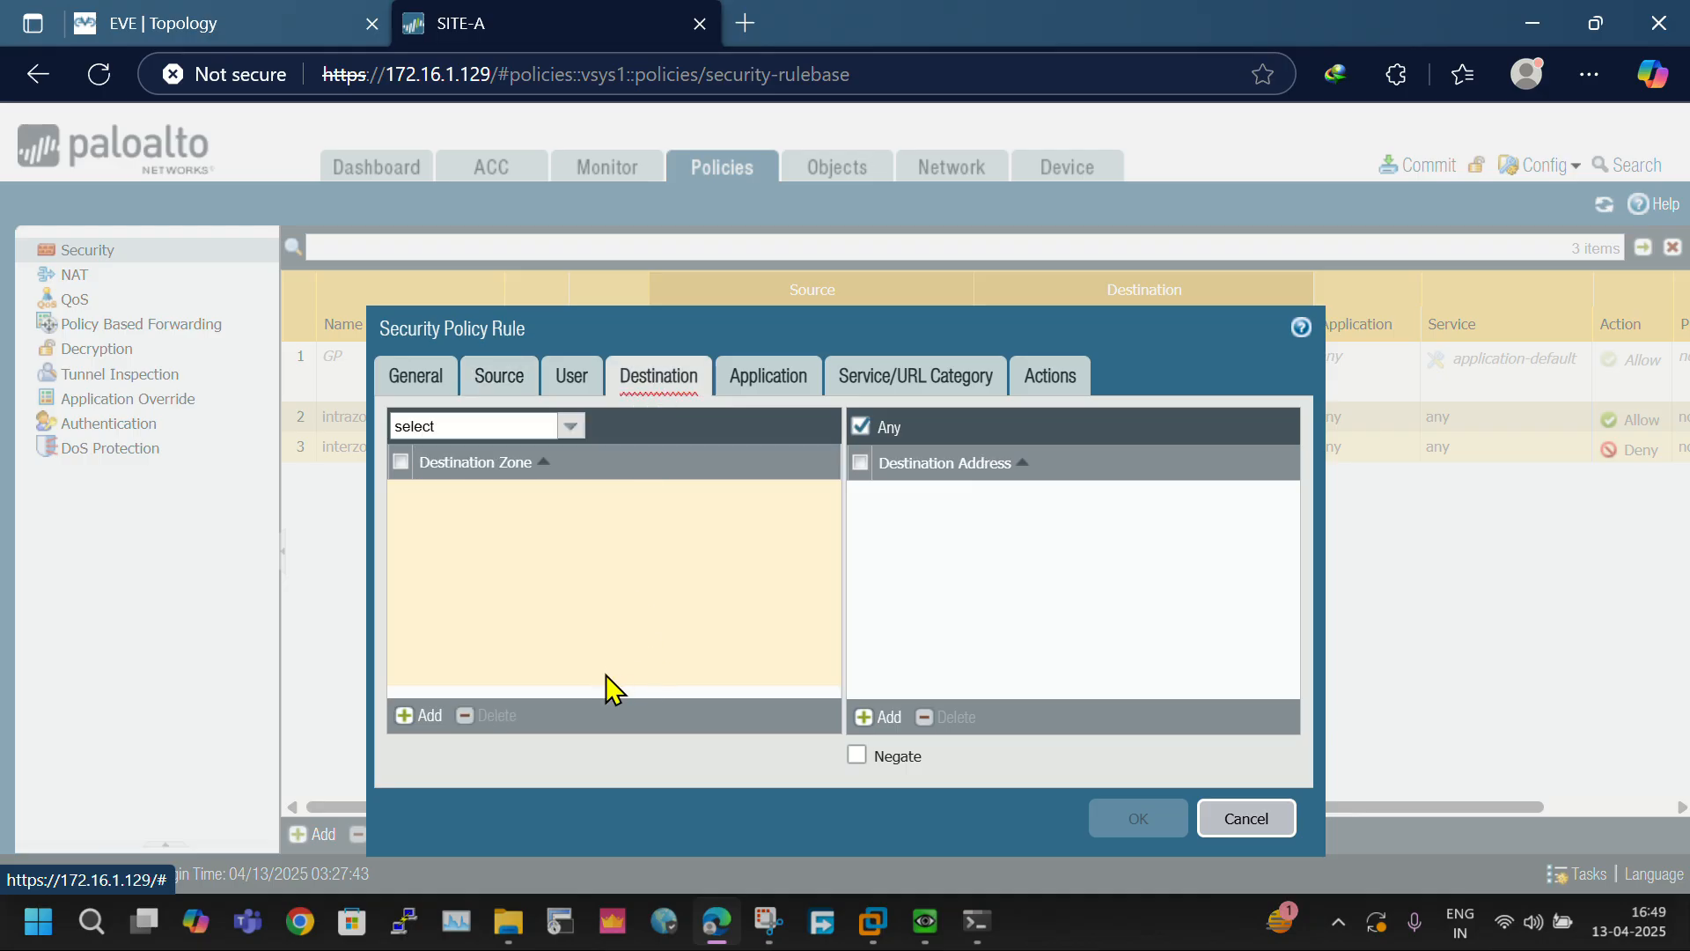
{"action": "left_click", "coordinate": [440, 714]}
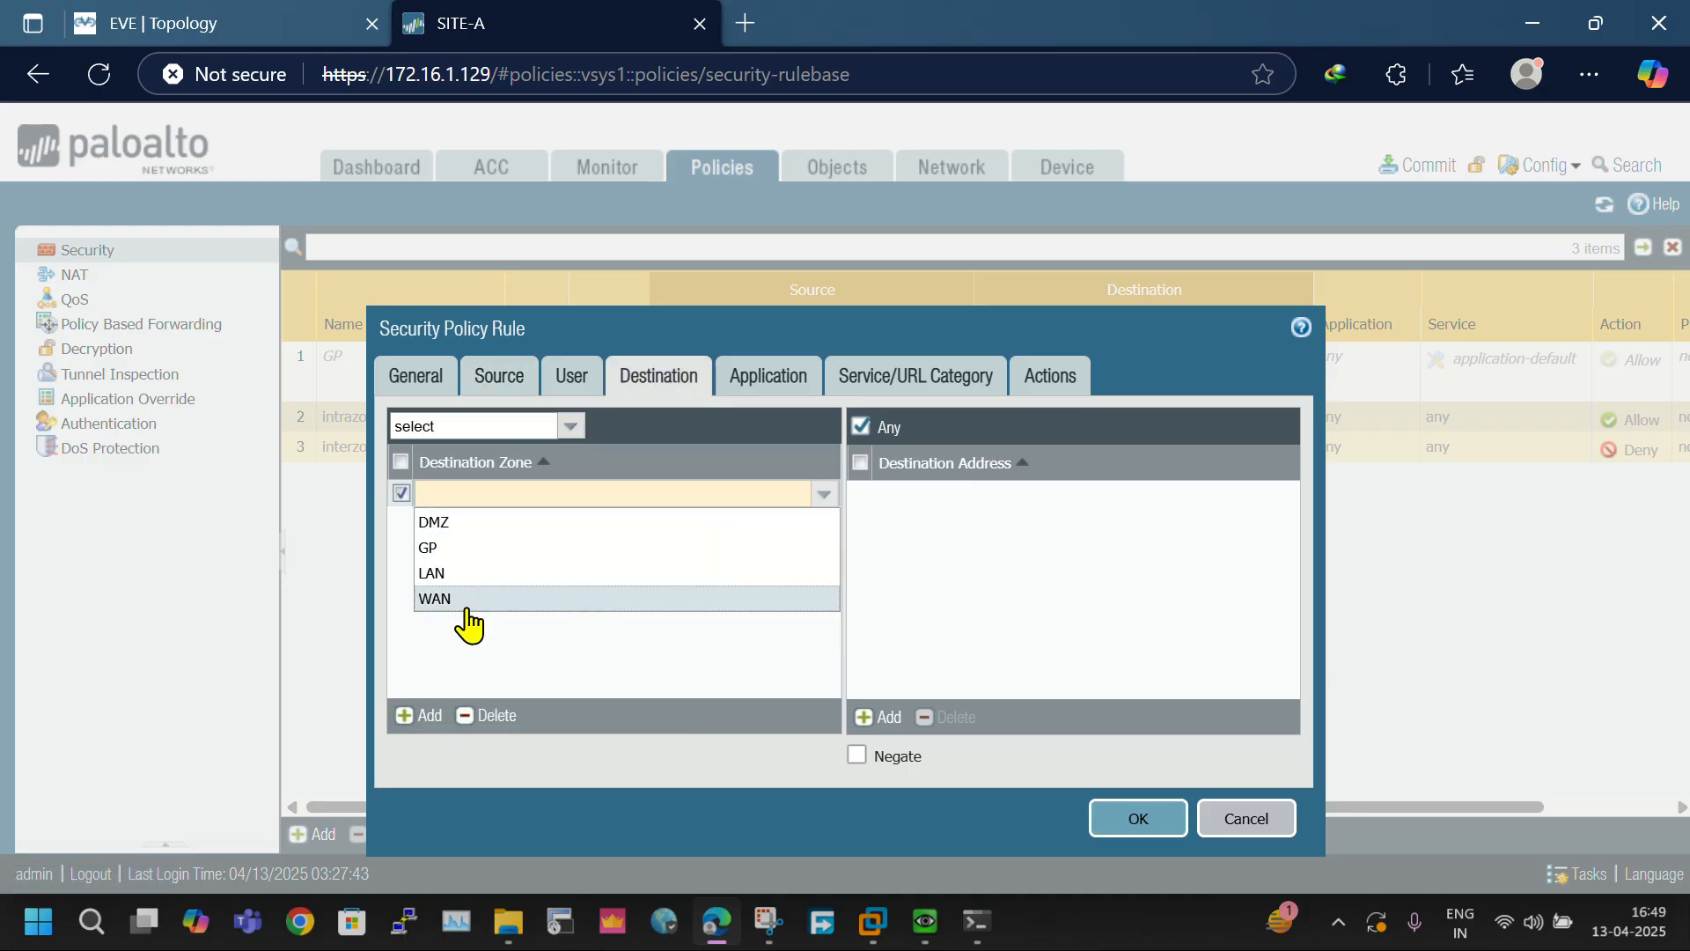
{"action": "left_click", "coordinate": [467, 605]}
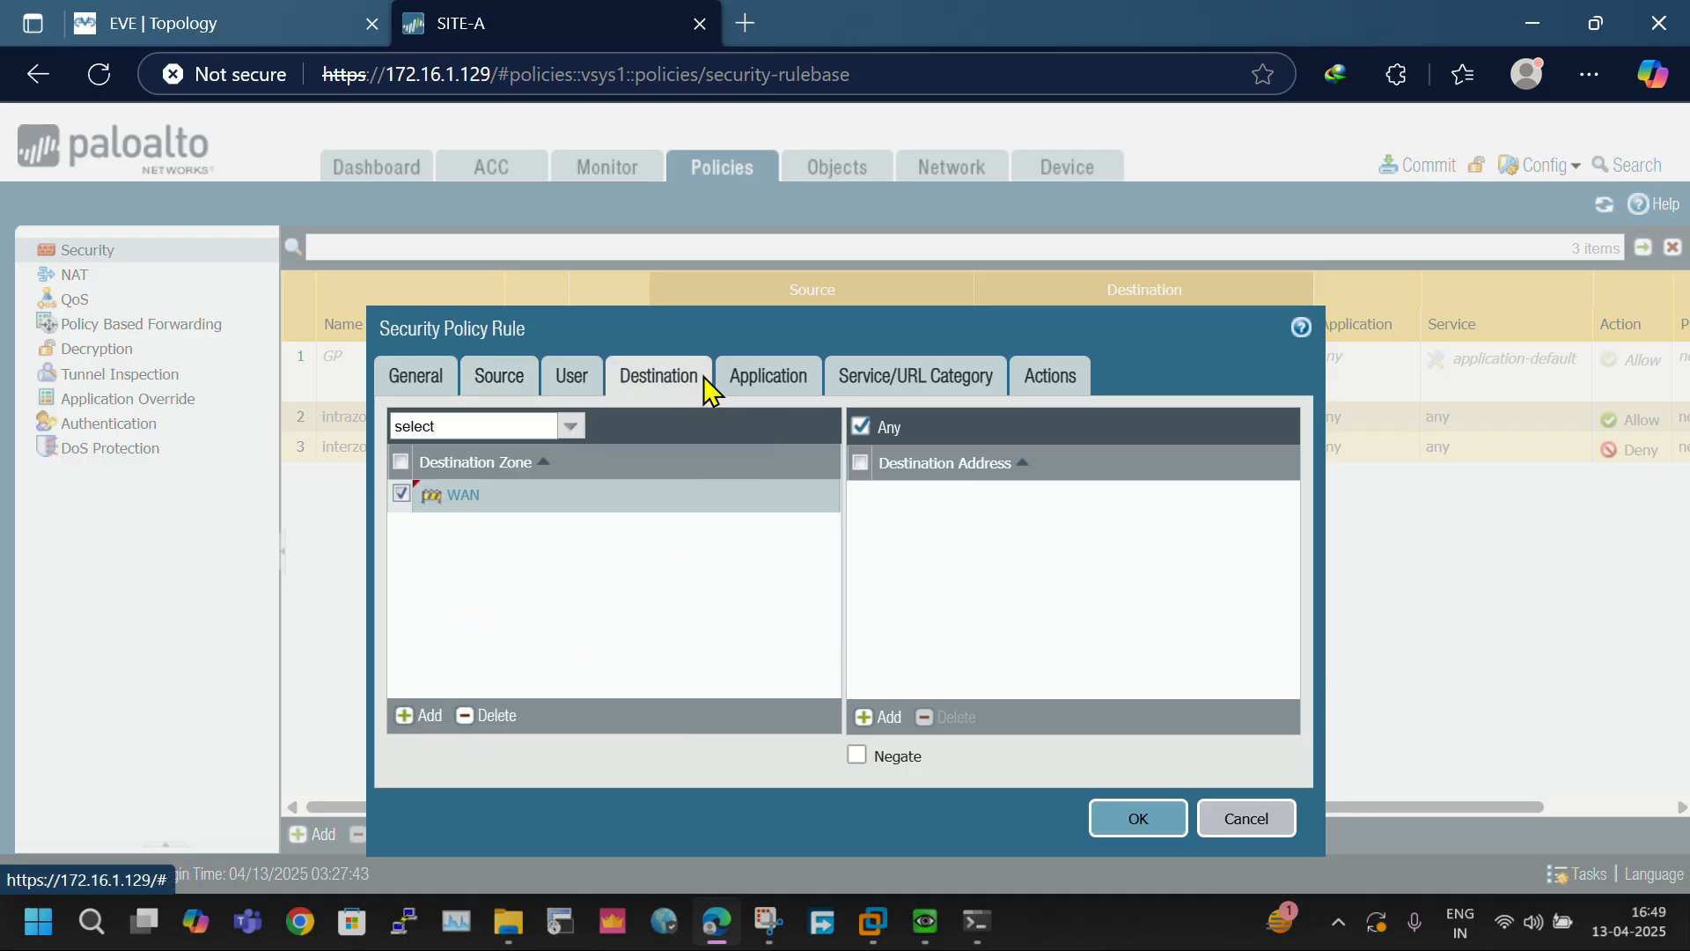
{"action": "left_click", "coordinate": [778, 377]}
{"action": "left_click", "coordinate": [623, 377]}
- Check the VLAN-20 addressing in the EVE topology, then return to the security rule's source settings
{"action": "left_click", "coordinate": [522, 378]}
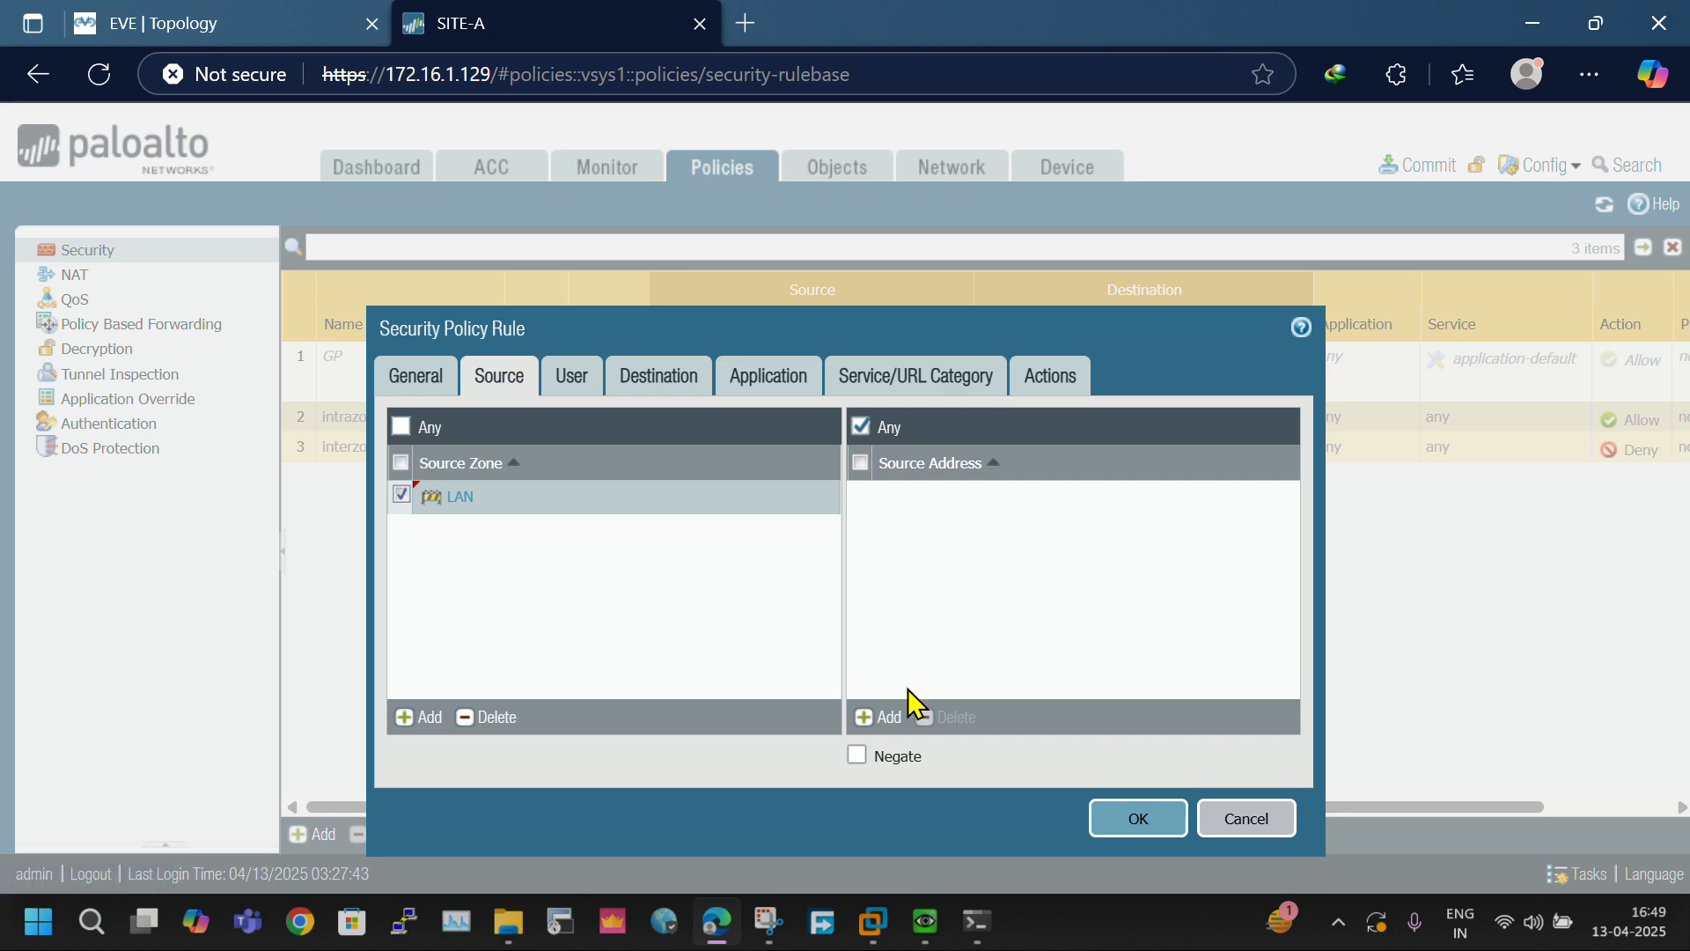
{"action": "left_click", "coordinate": [880, 718]}
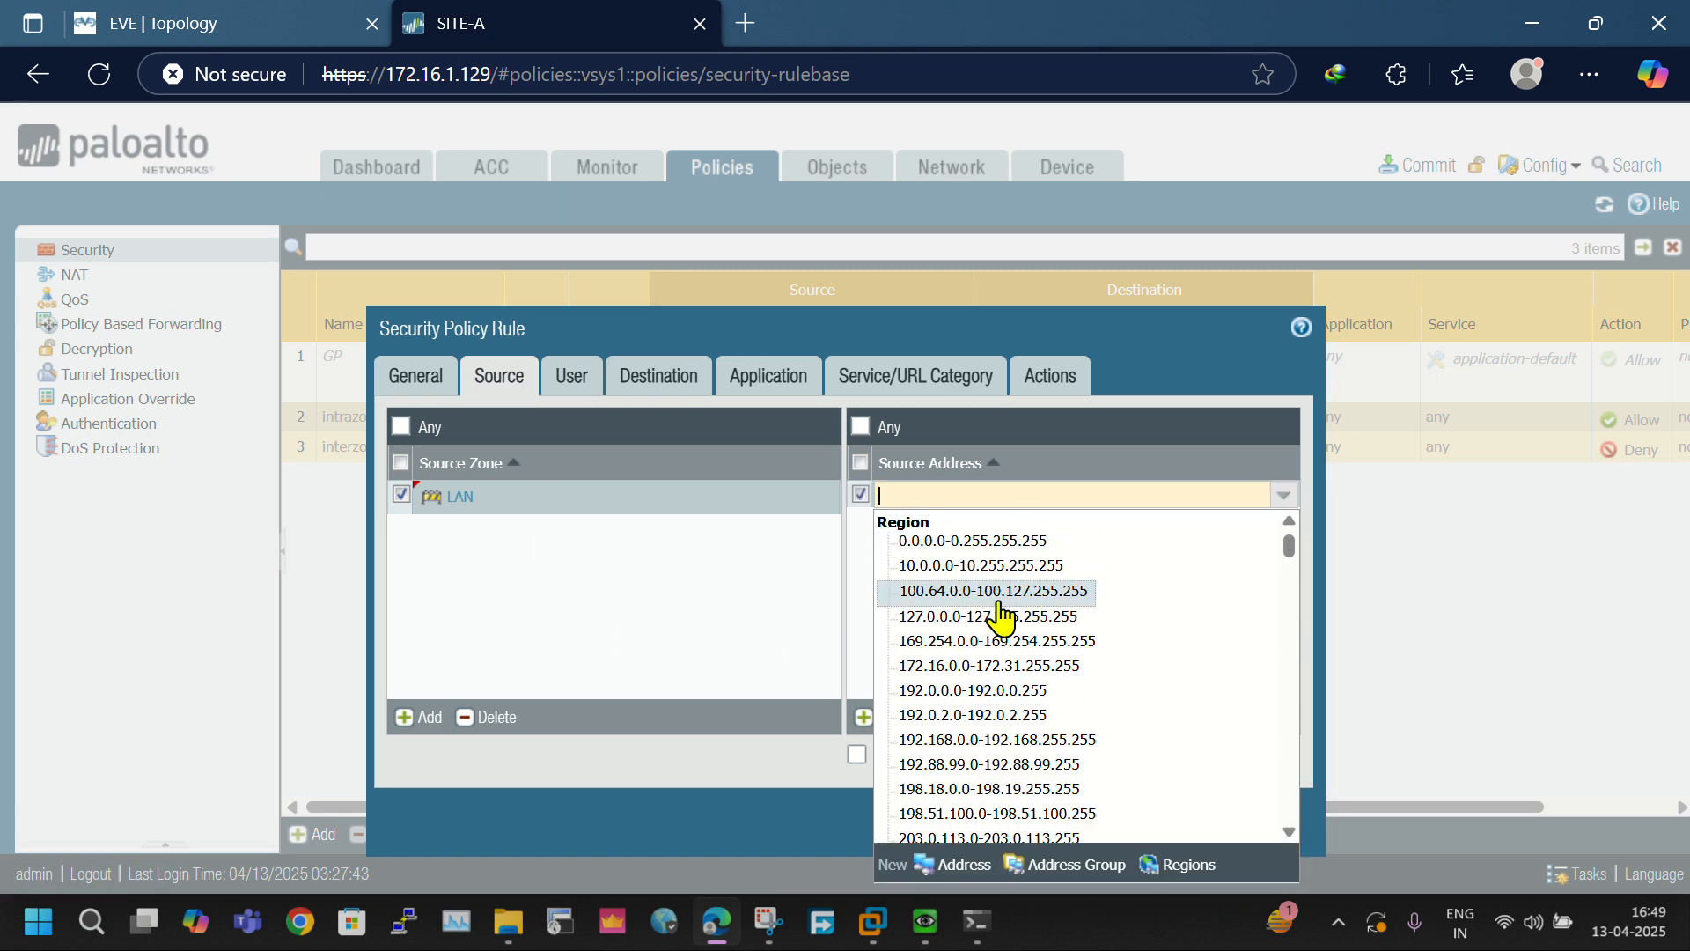
{"action": "left_click", "coordinate": [810, 585]}
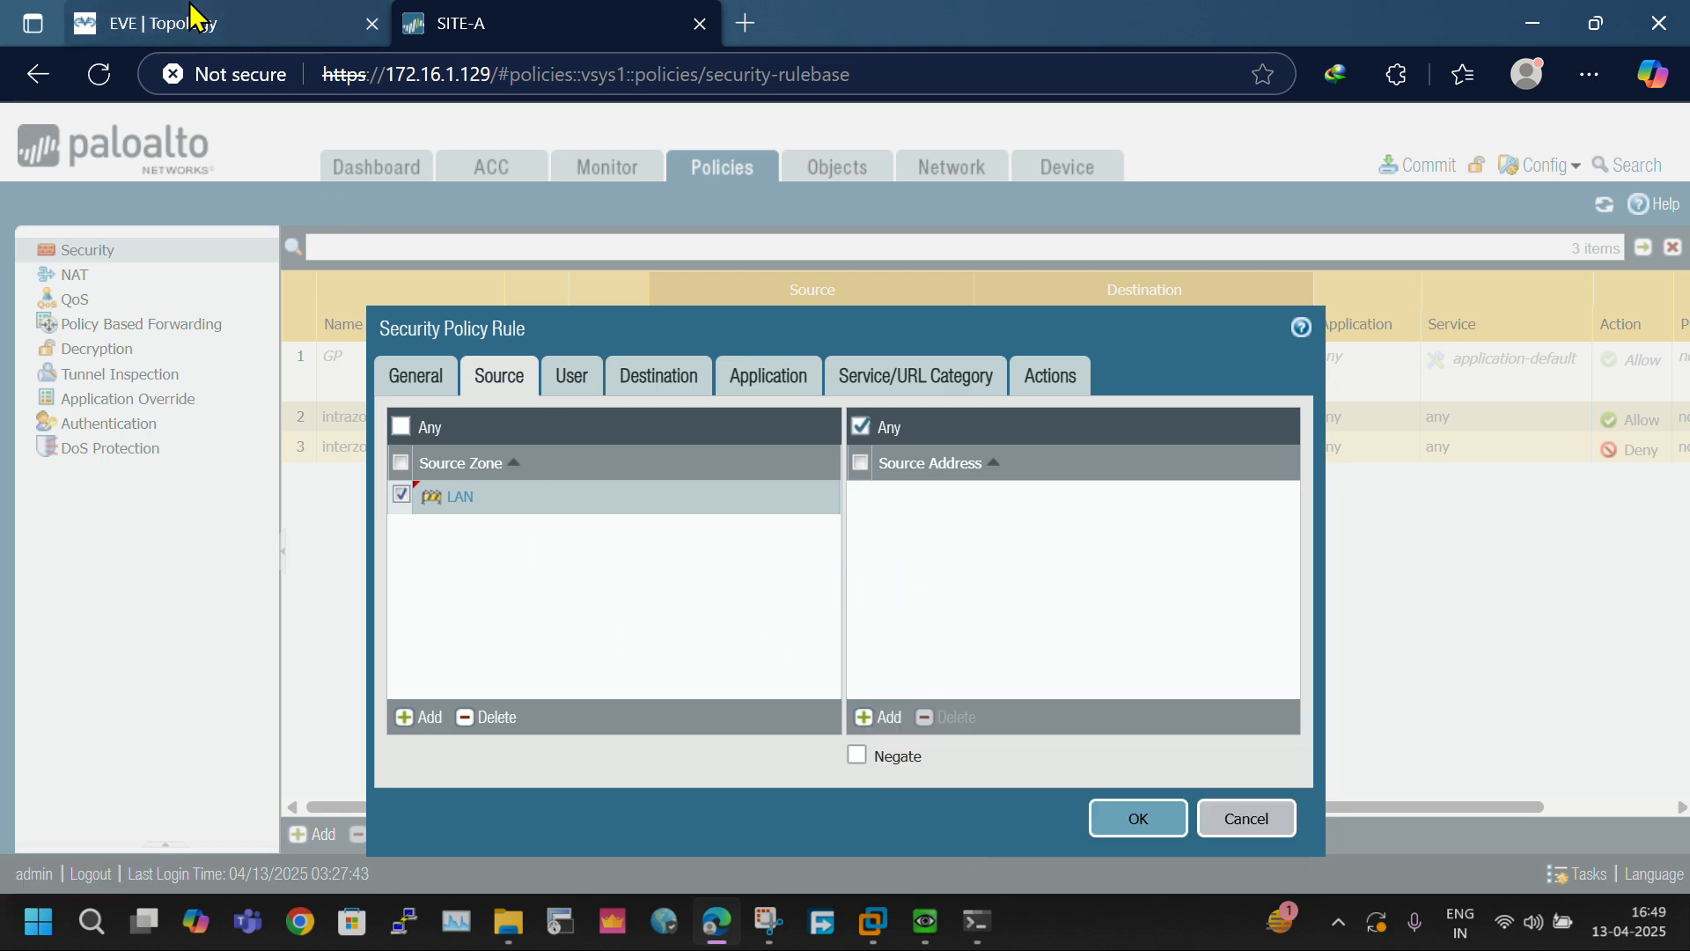
{"action": "left_click", "coordinate": [132, 23]}
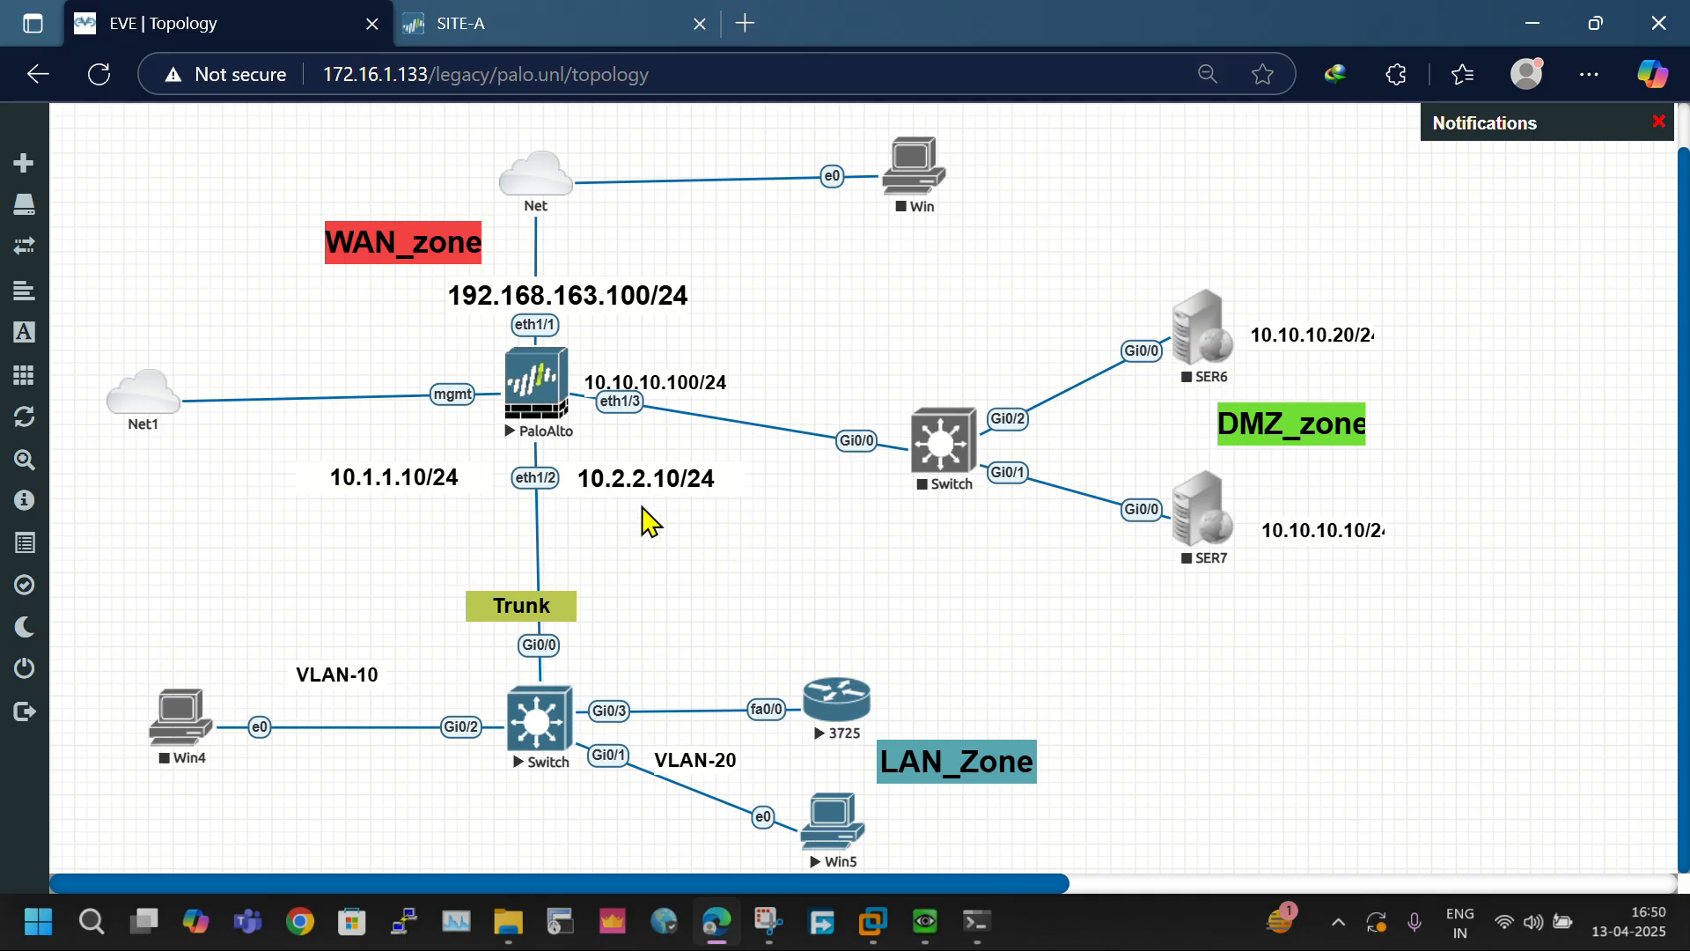
{"action": "left_click", "coordinate": [440, 24]}
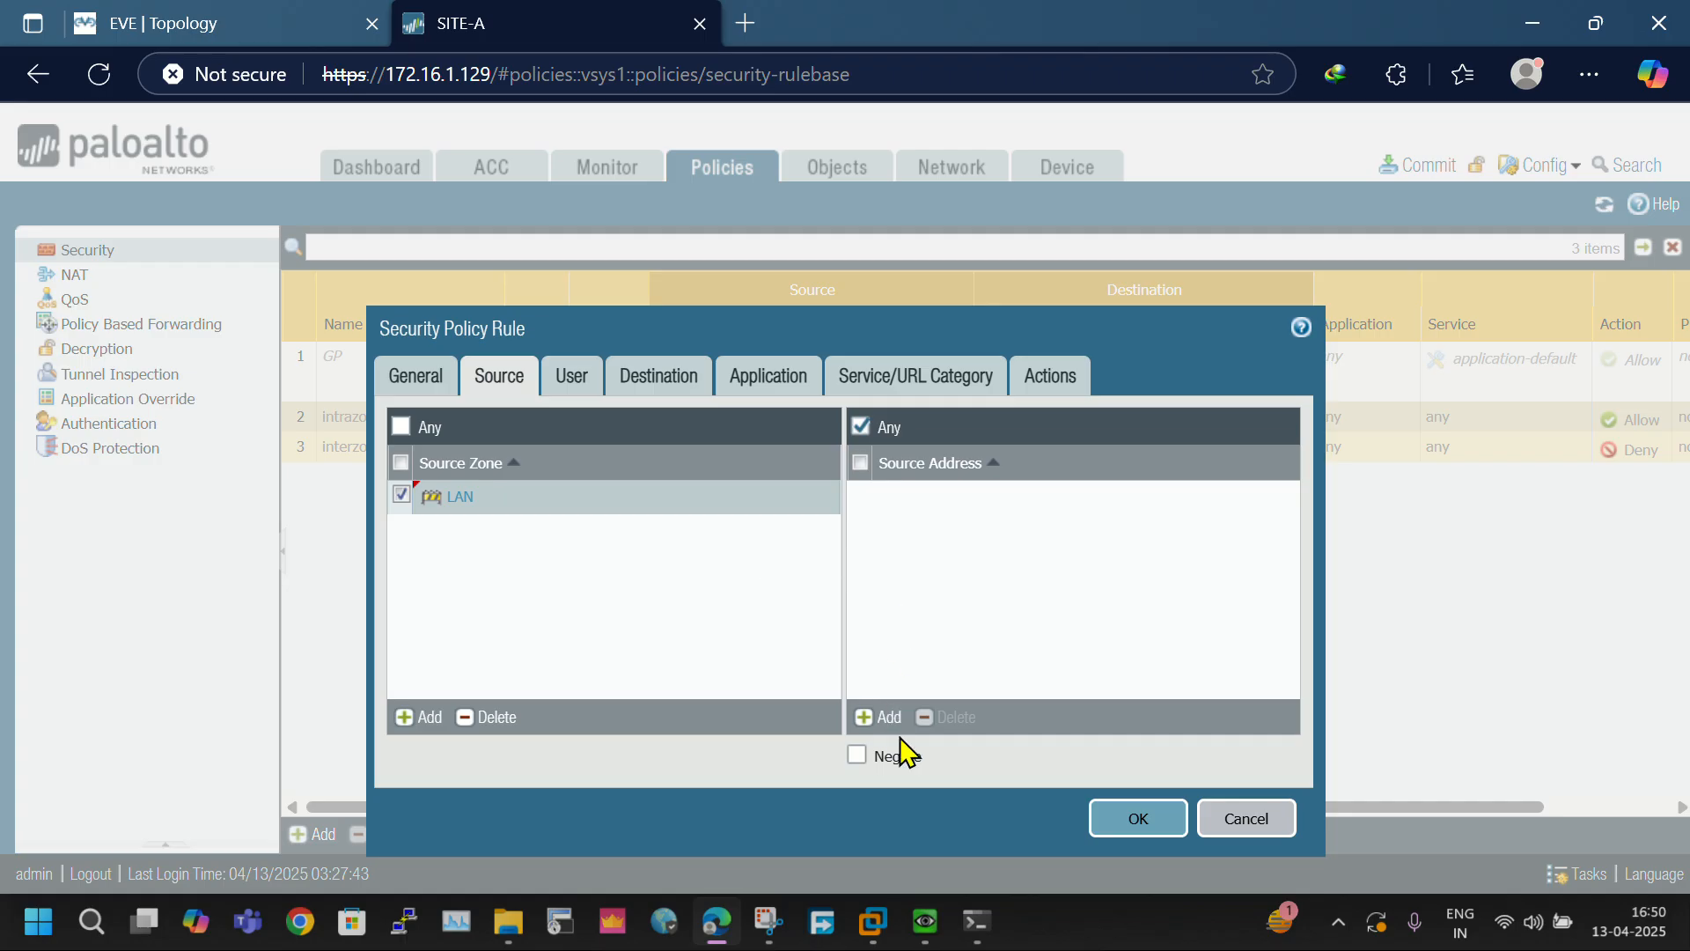
- Create an IP Netmask address object VLAN-20 with 10.2.2.0/24 as the rule's source address and save the security rule
{"action": "left_click", "coordinate": [879, 717]}
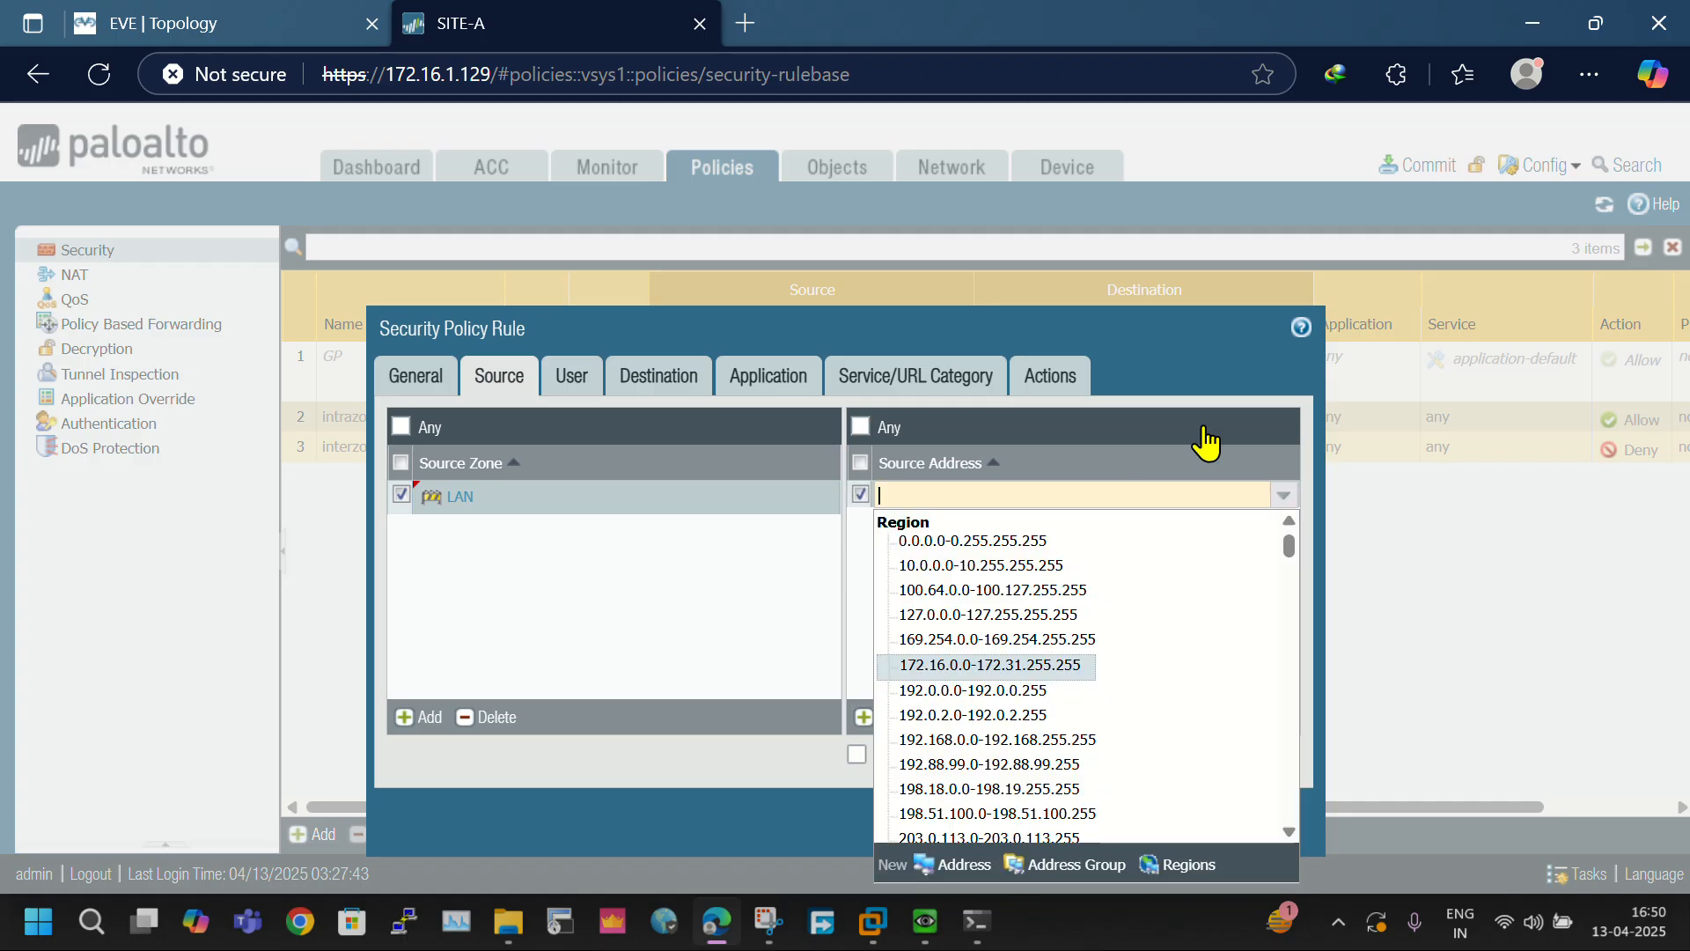
{"action": "left_click", "coordinate": [964, 866]}
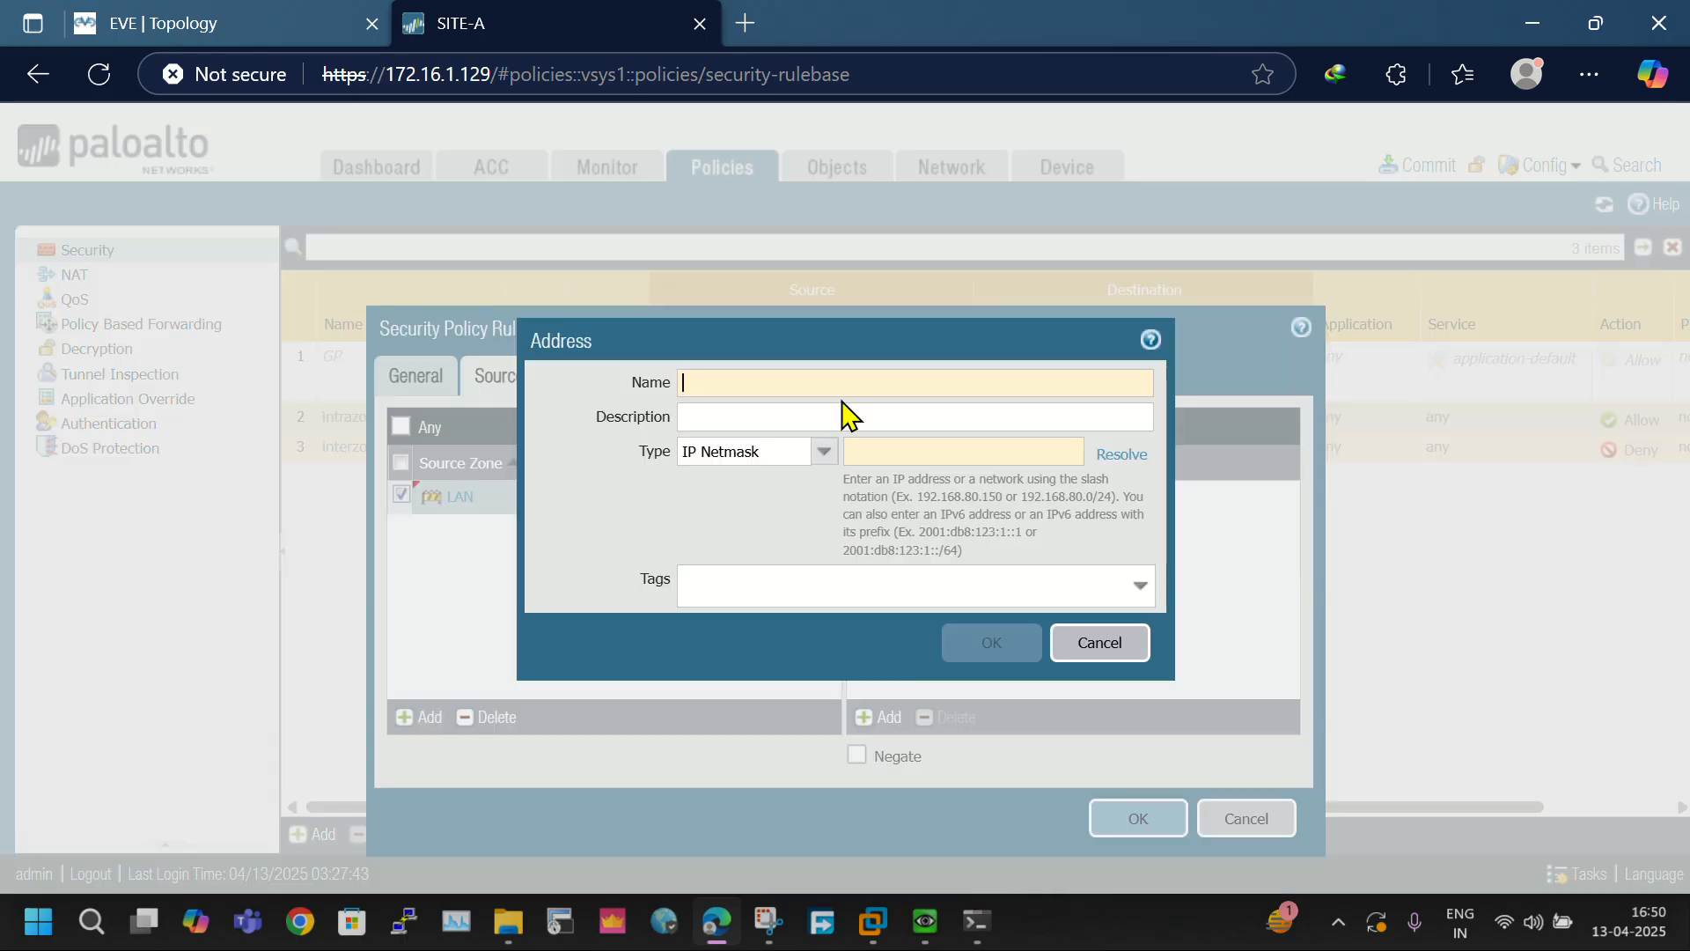
{"action": "type", "text": "VLN"}
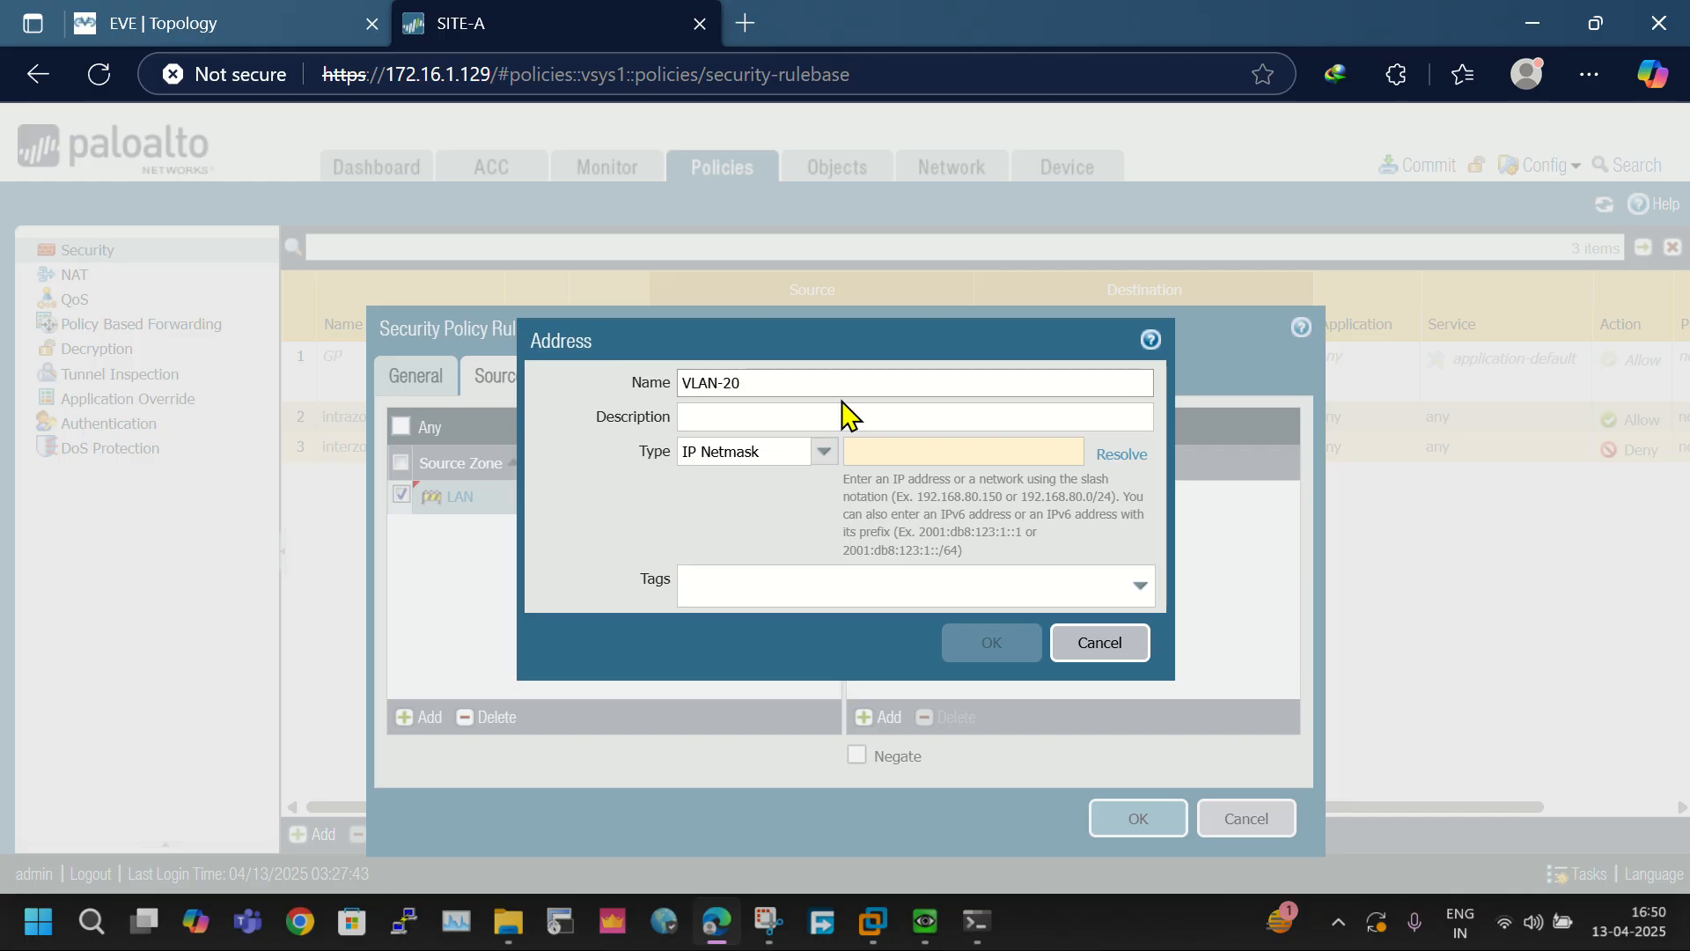
{"action": "left_click", "coordinate": [969, 455]}
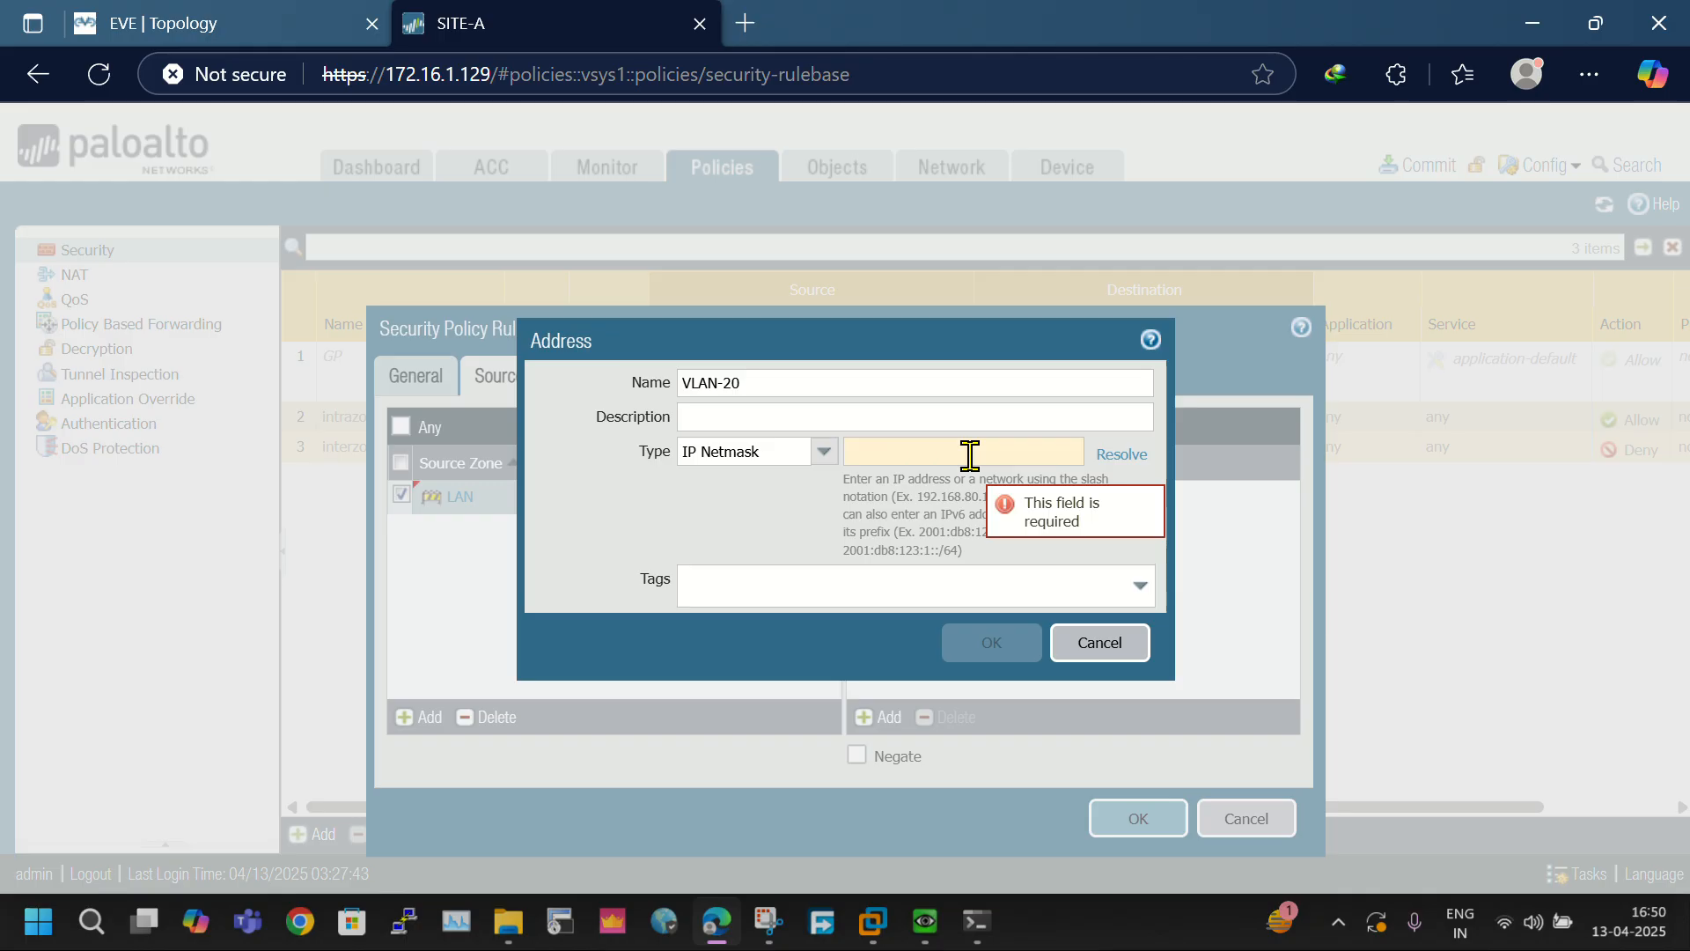
{"action": "type", "text": "10."}
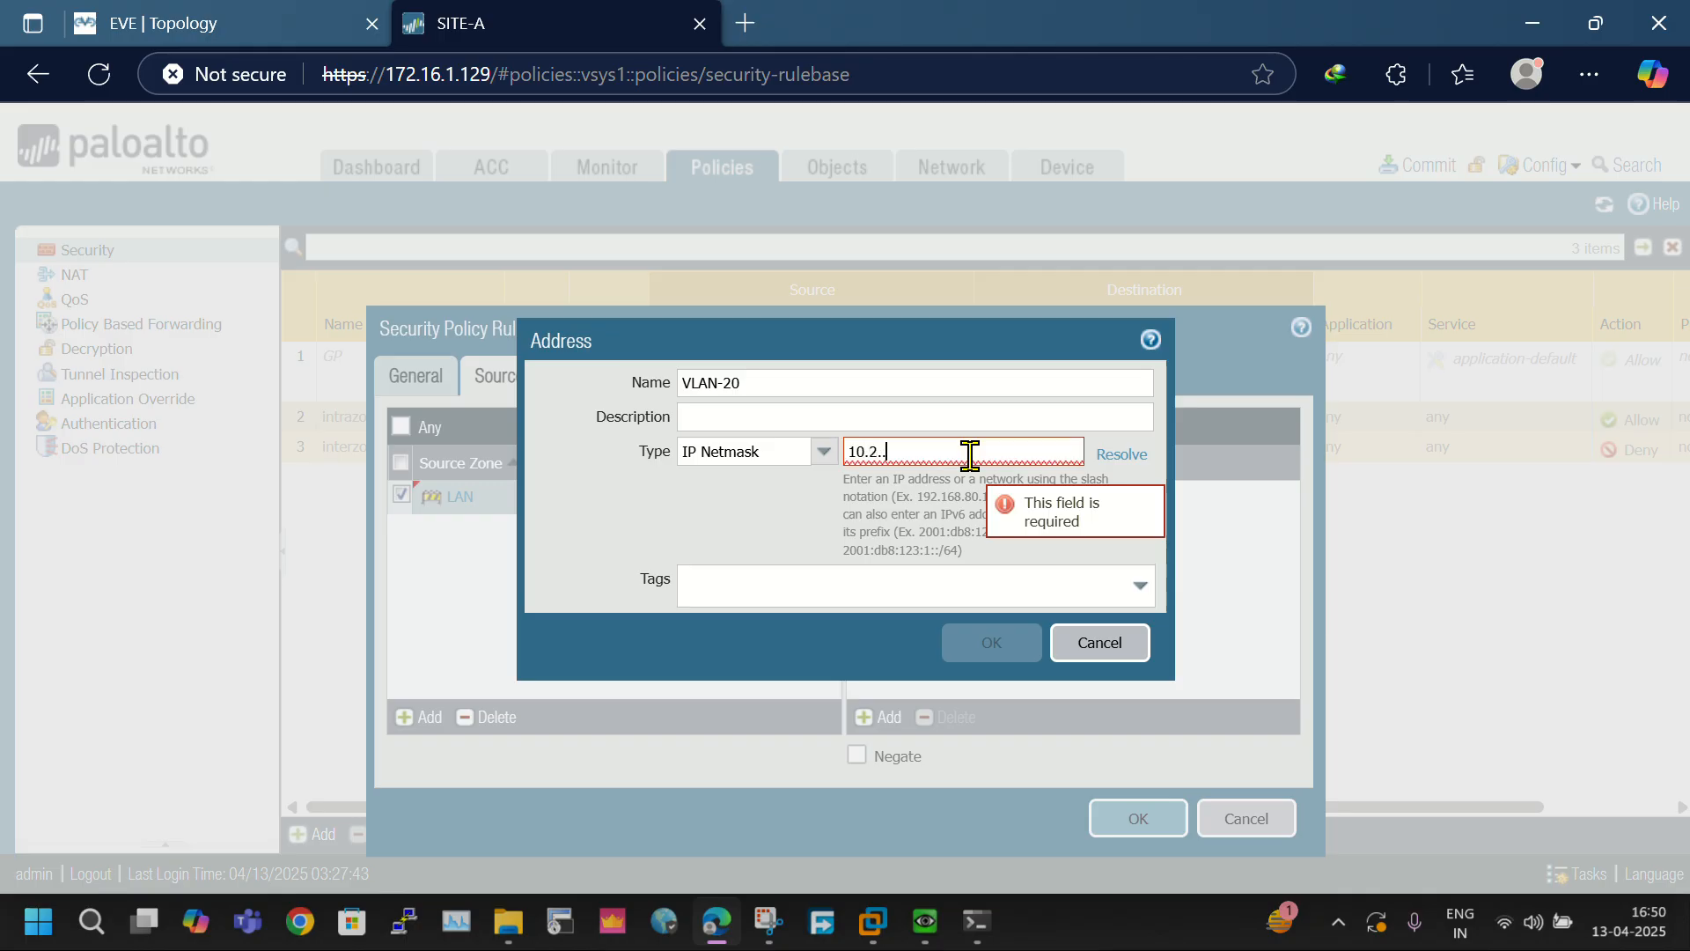
{"action": "type", "text": "2.2.0"}
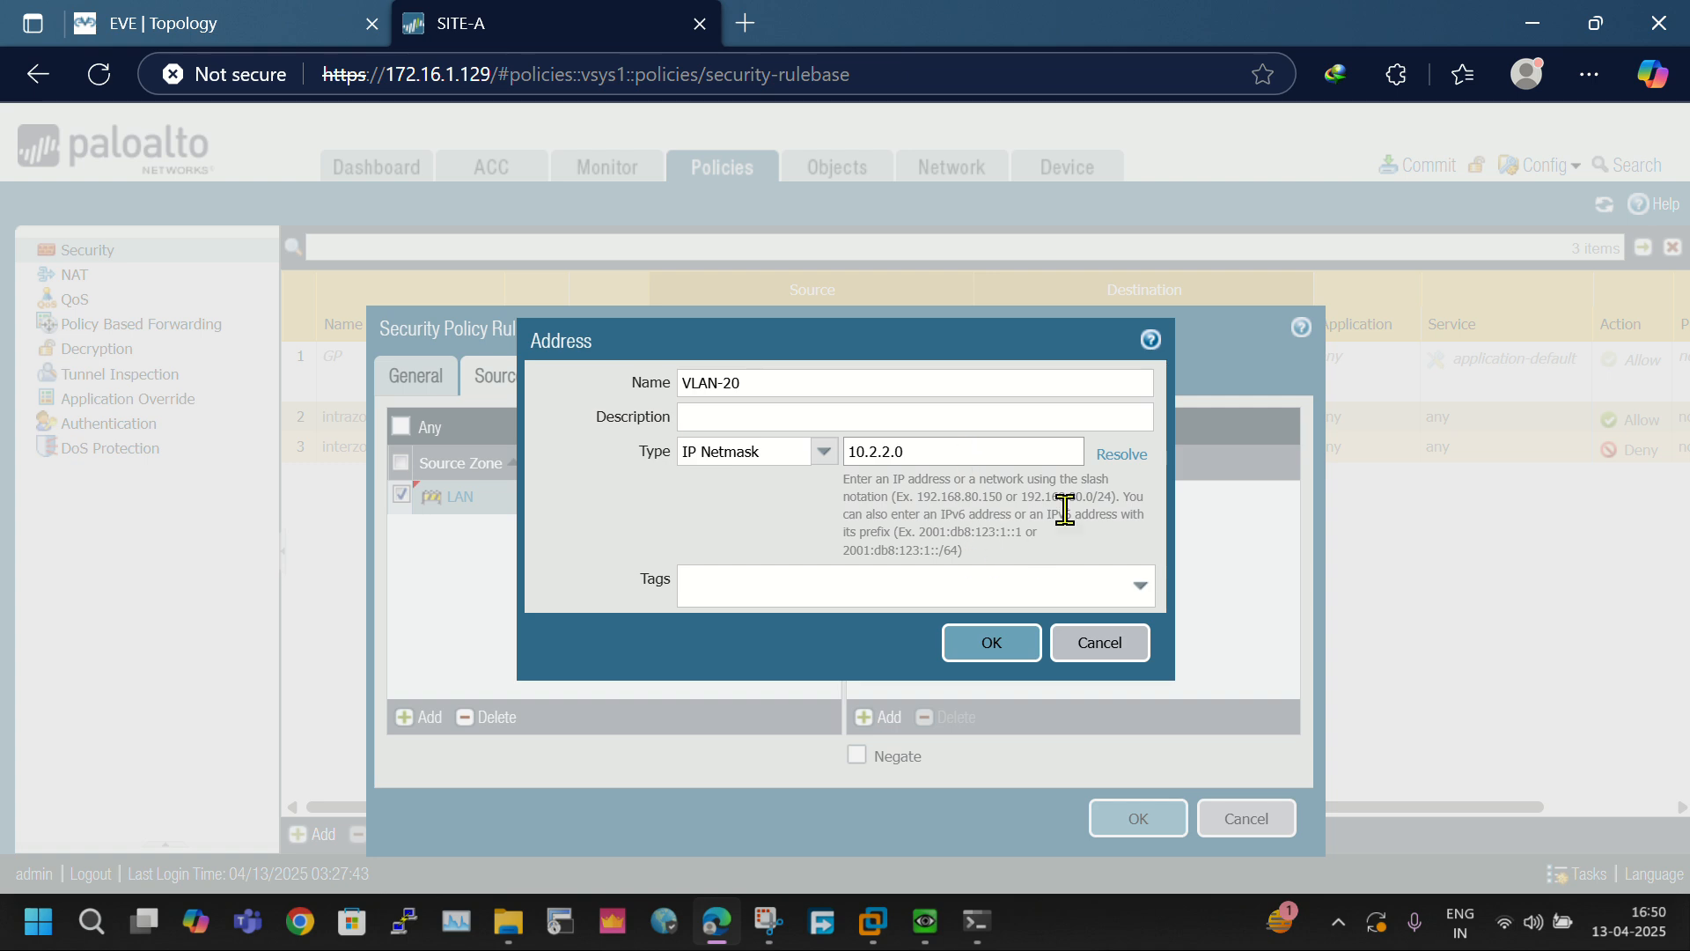
{"action": "type", "text": "/24"}
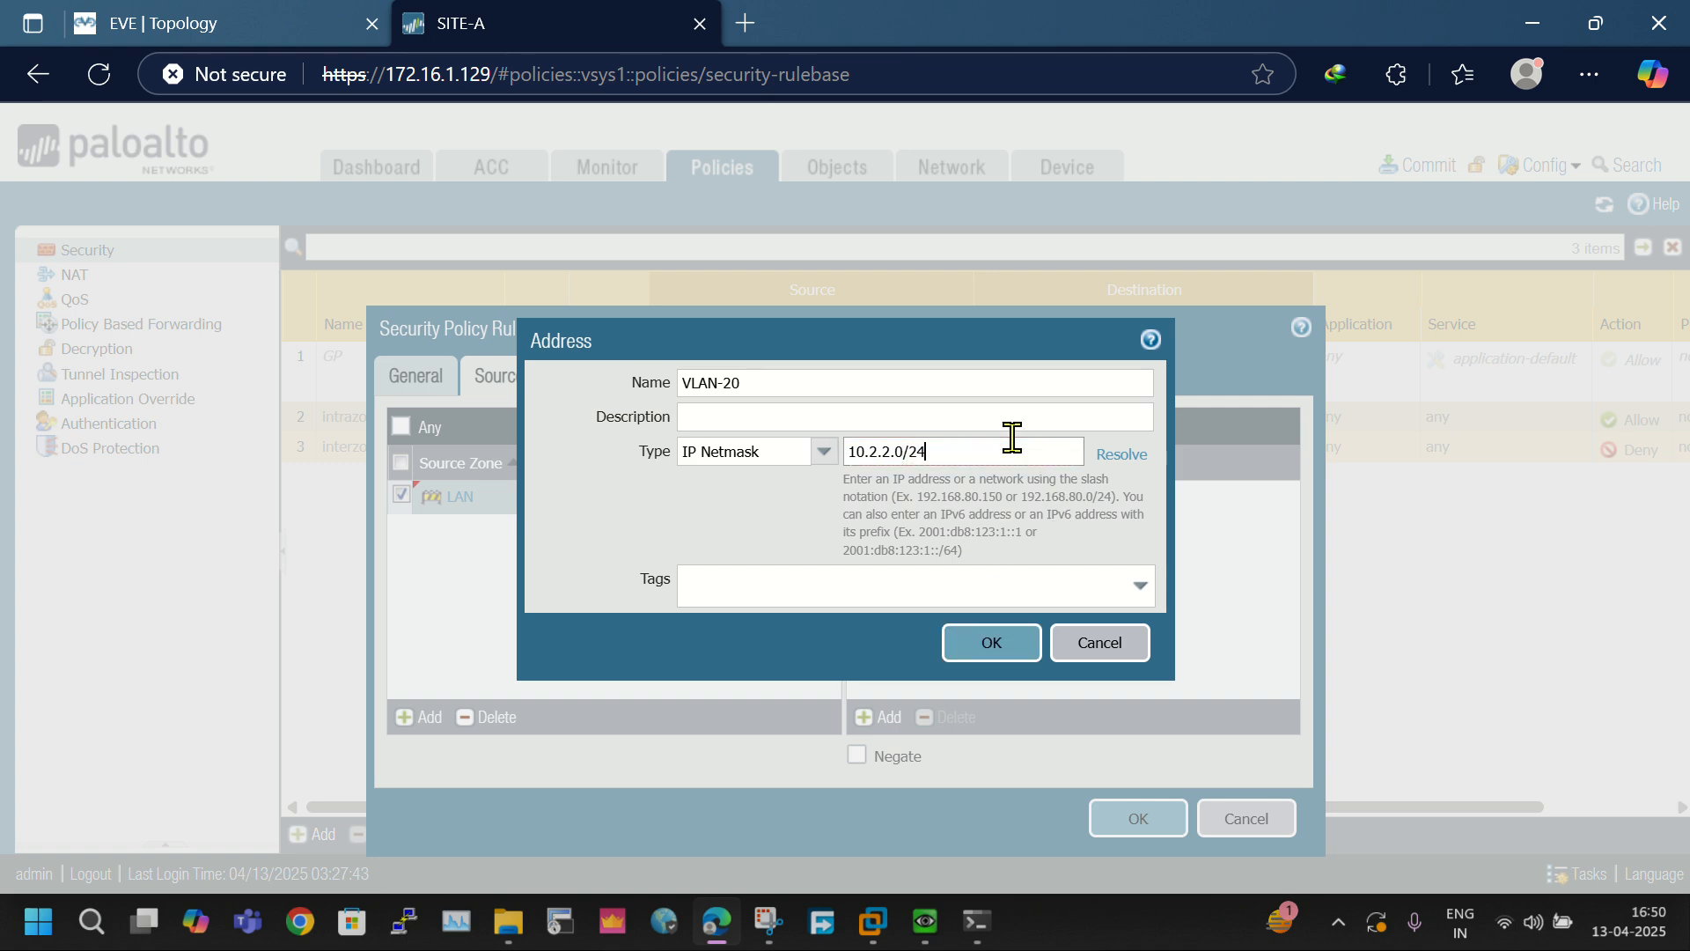
{"action": "left_click", "coordinate": [1002, 643]}
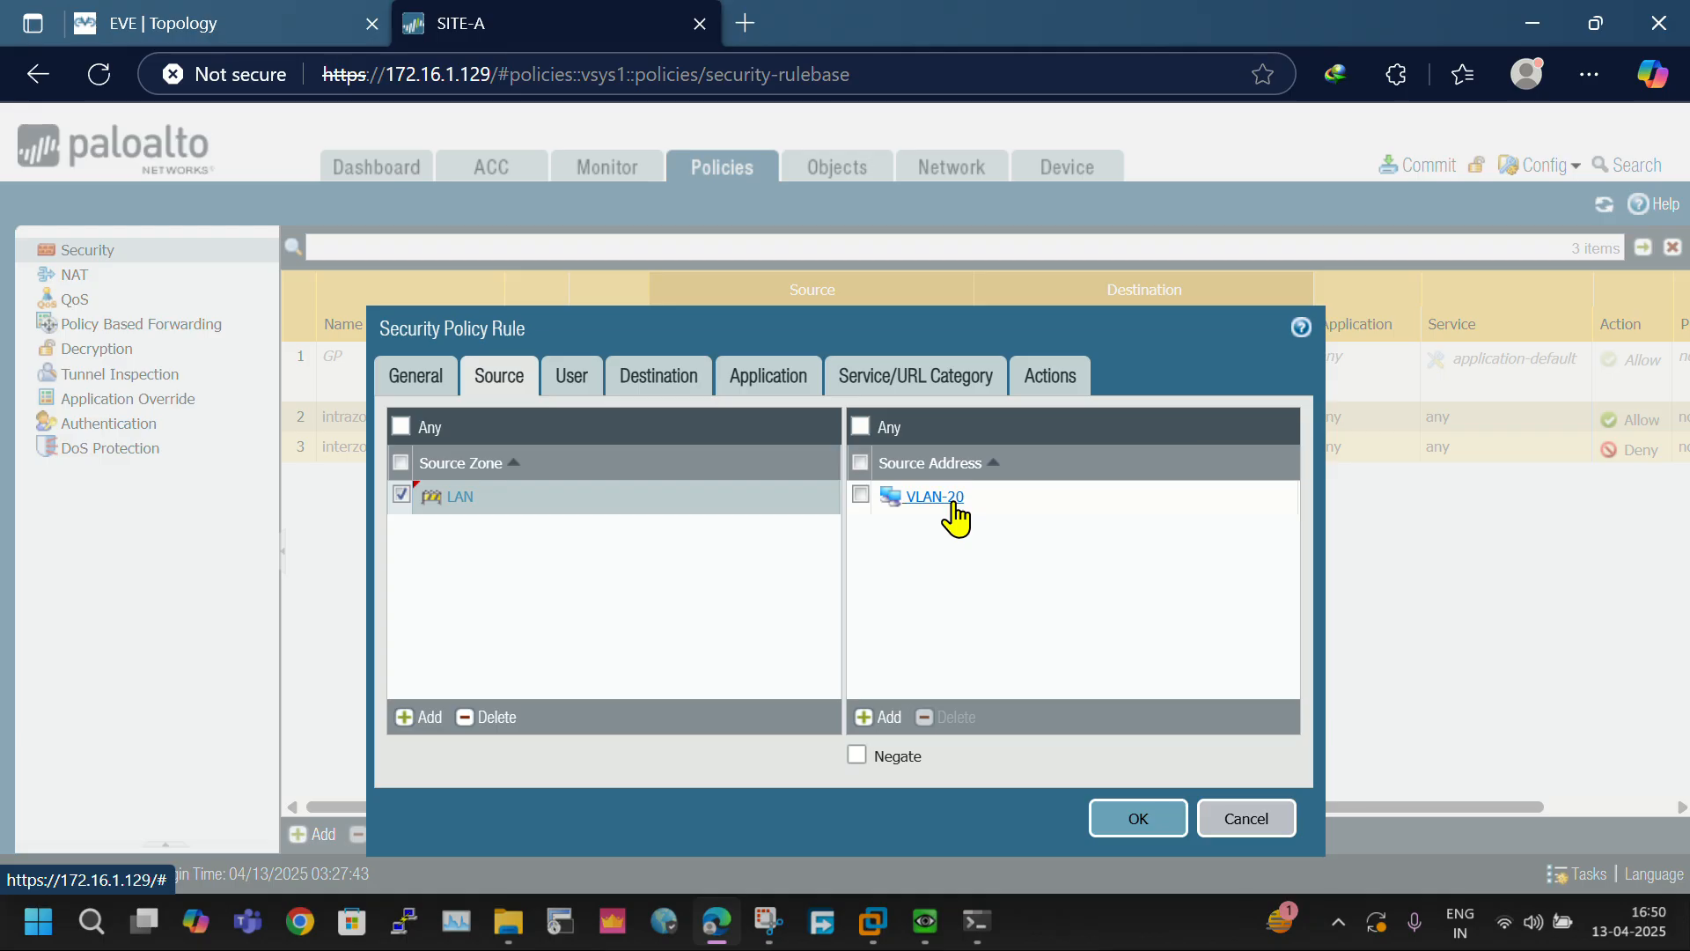
{"action": "left_click", "coordinate": [1160, 817]}
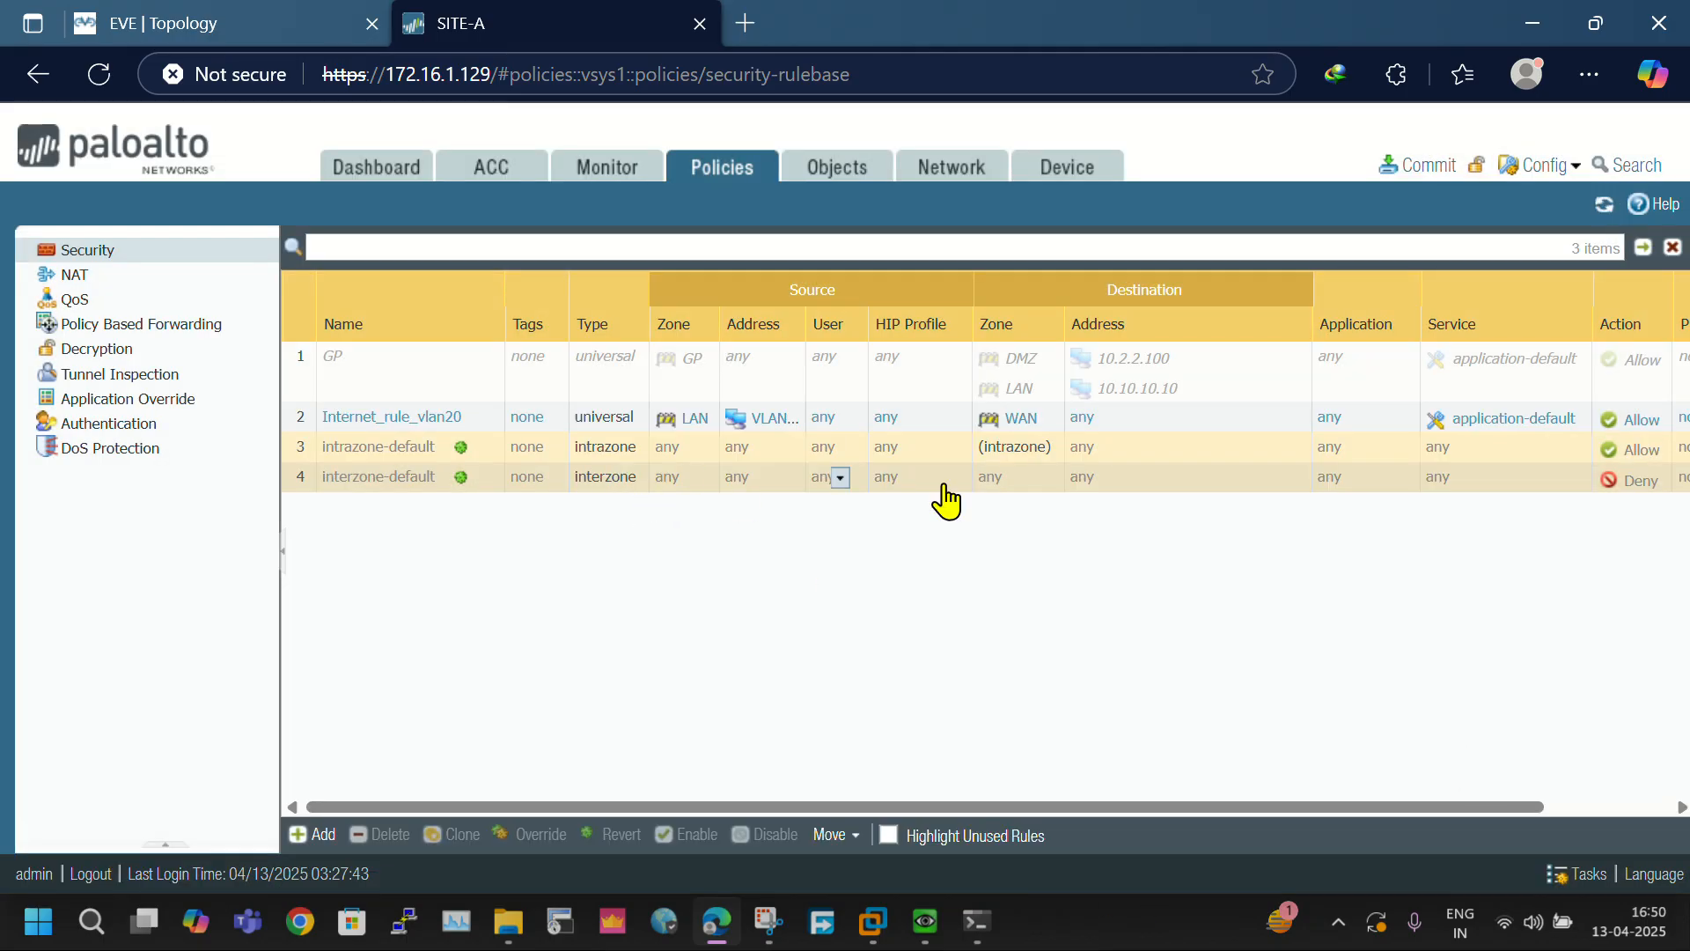
- Review the destination, application, service and action settings of Internet_rule_vlan20, and close the rule without changes
{"action": "left_click", "coordinate": [361, 418]}
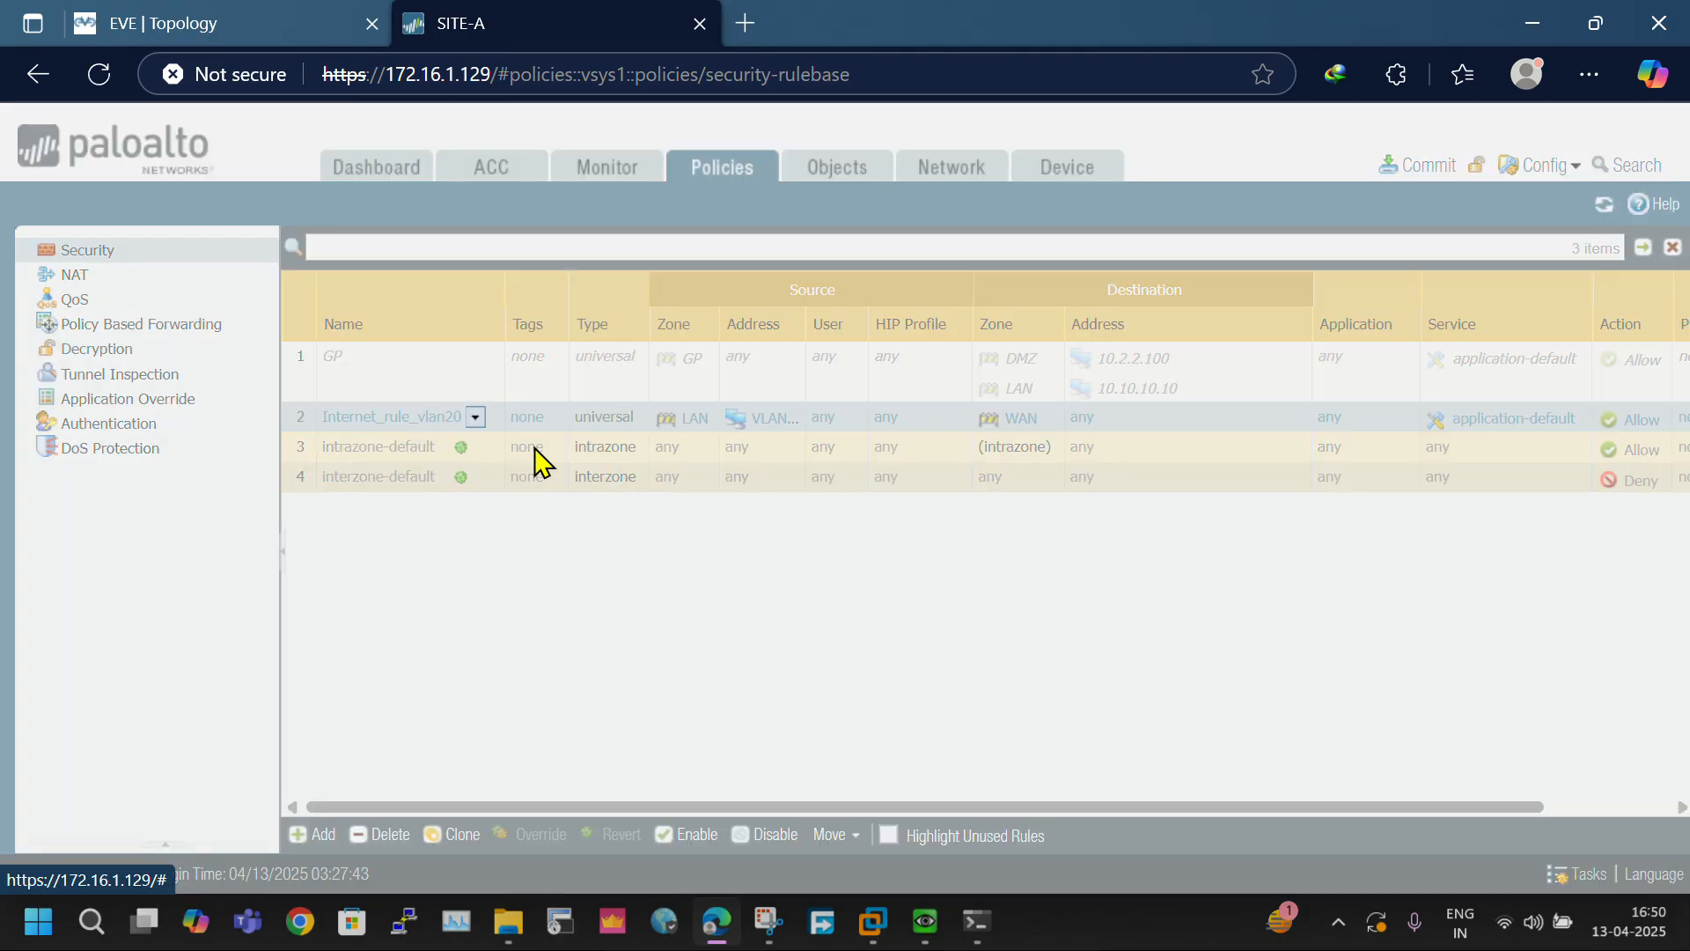
{"action": "left_click", "coordinate": [770, 375]}
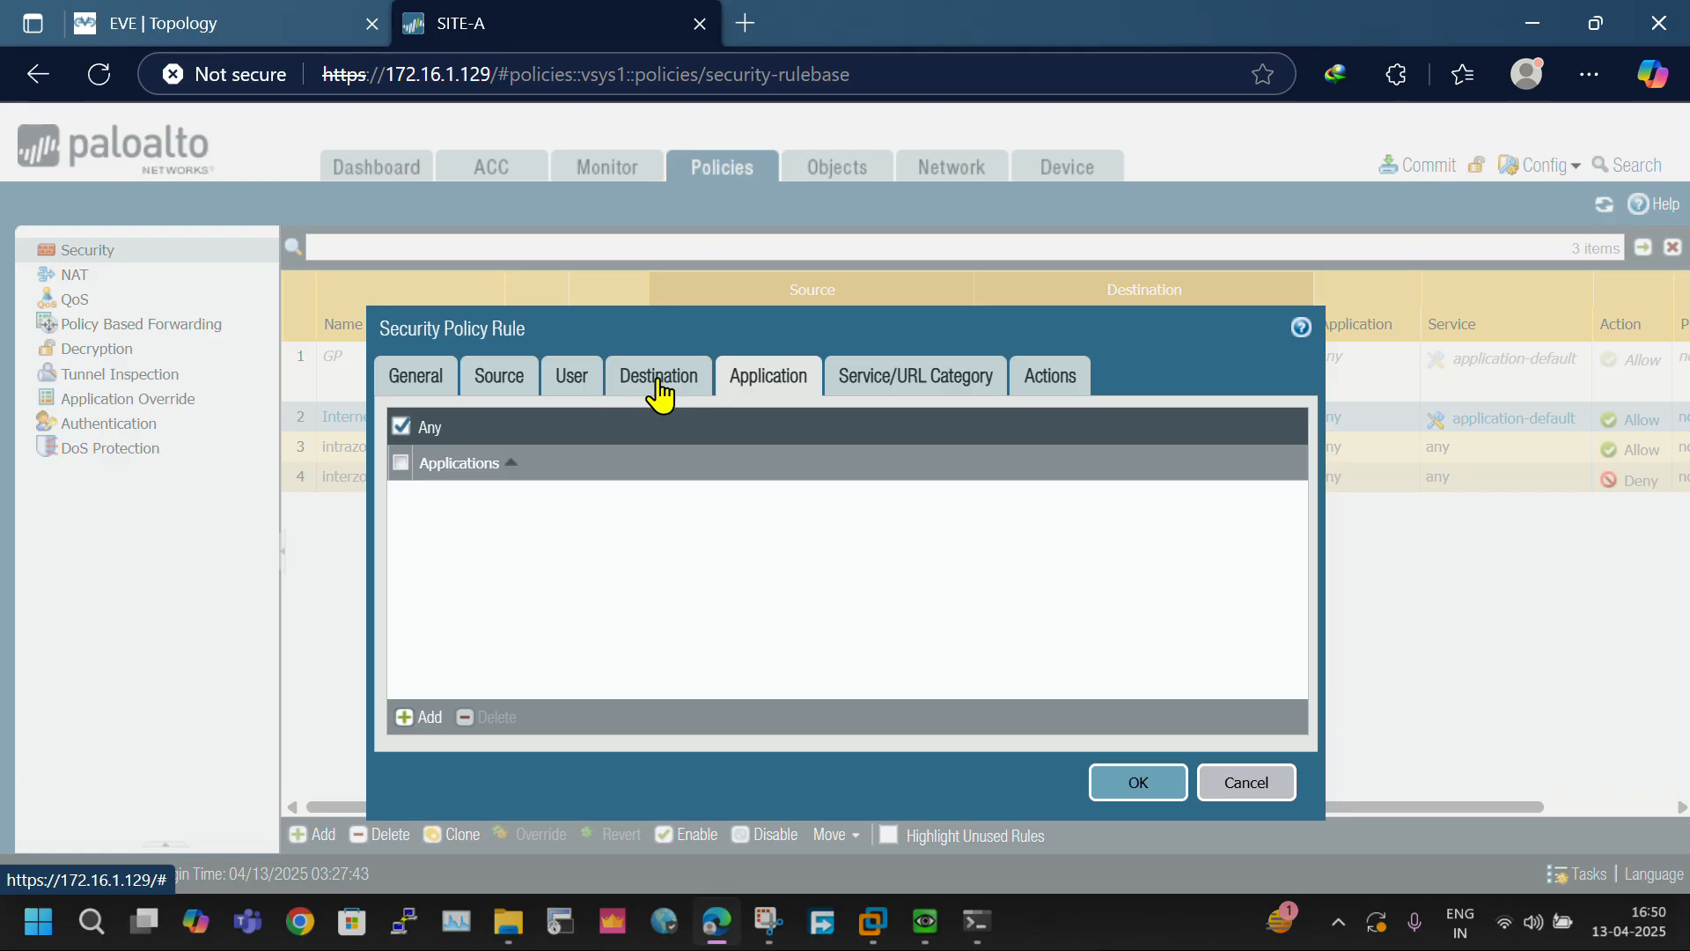
{"action": "left_click", "coordinate": [658, 387]}
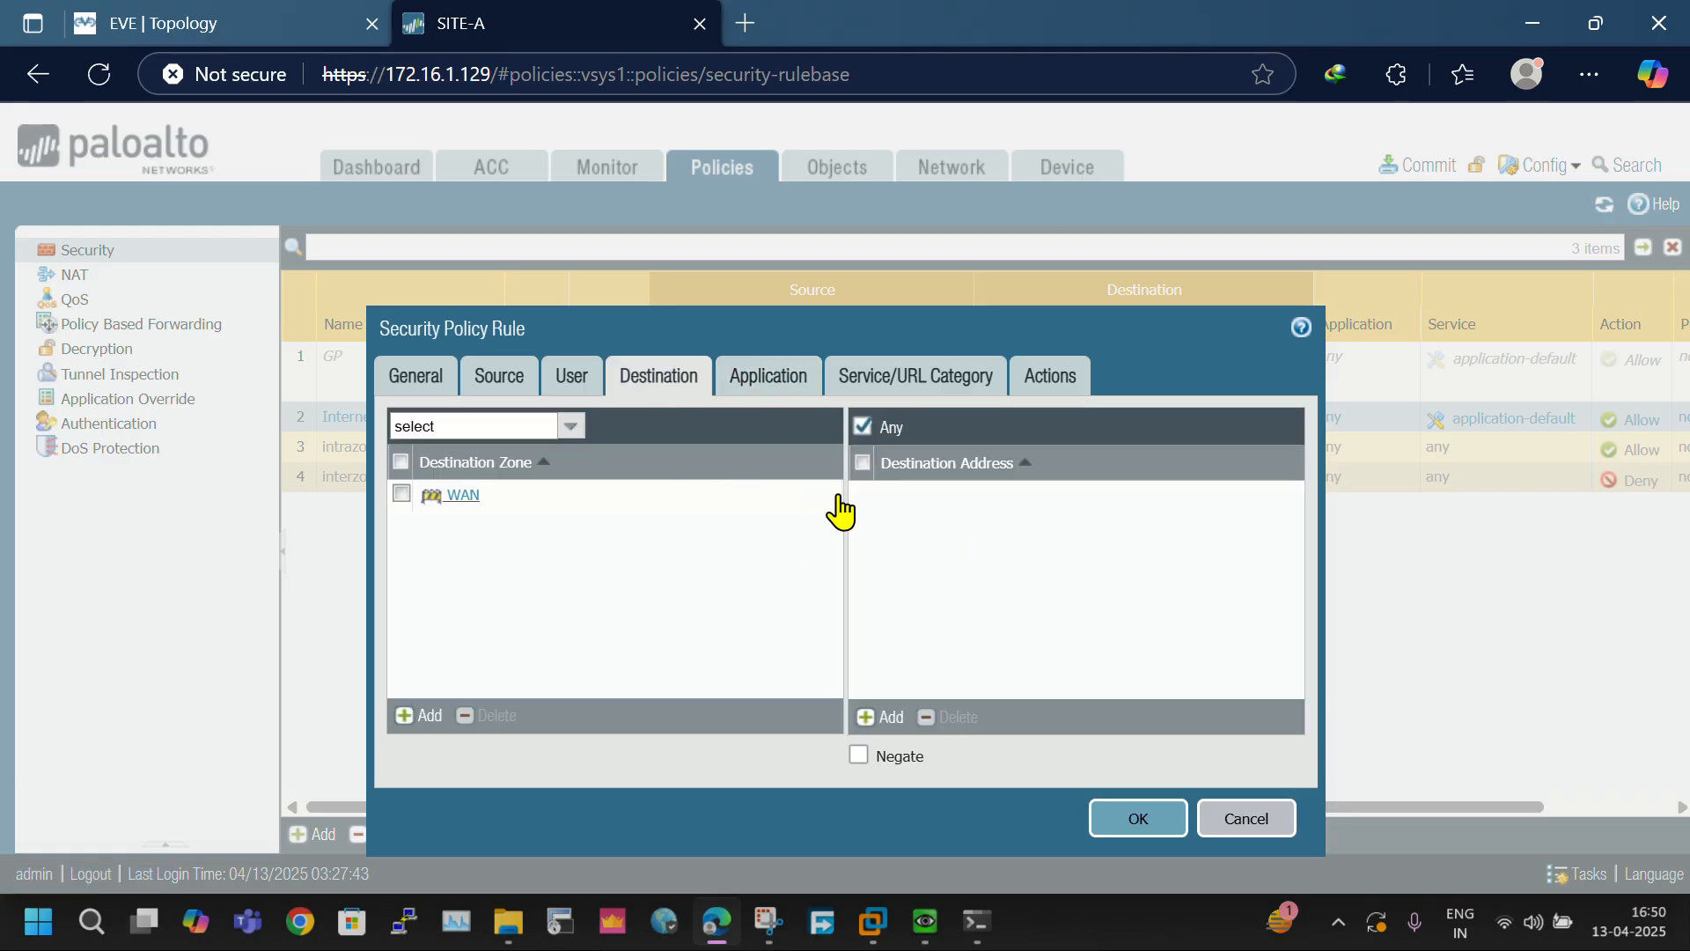
{"action": "left_click", "coordinate": [769, 391]}
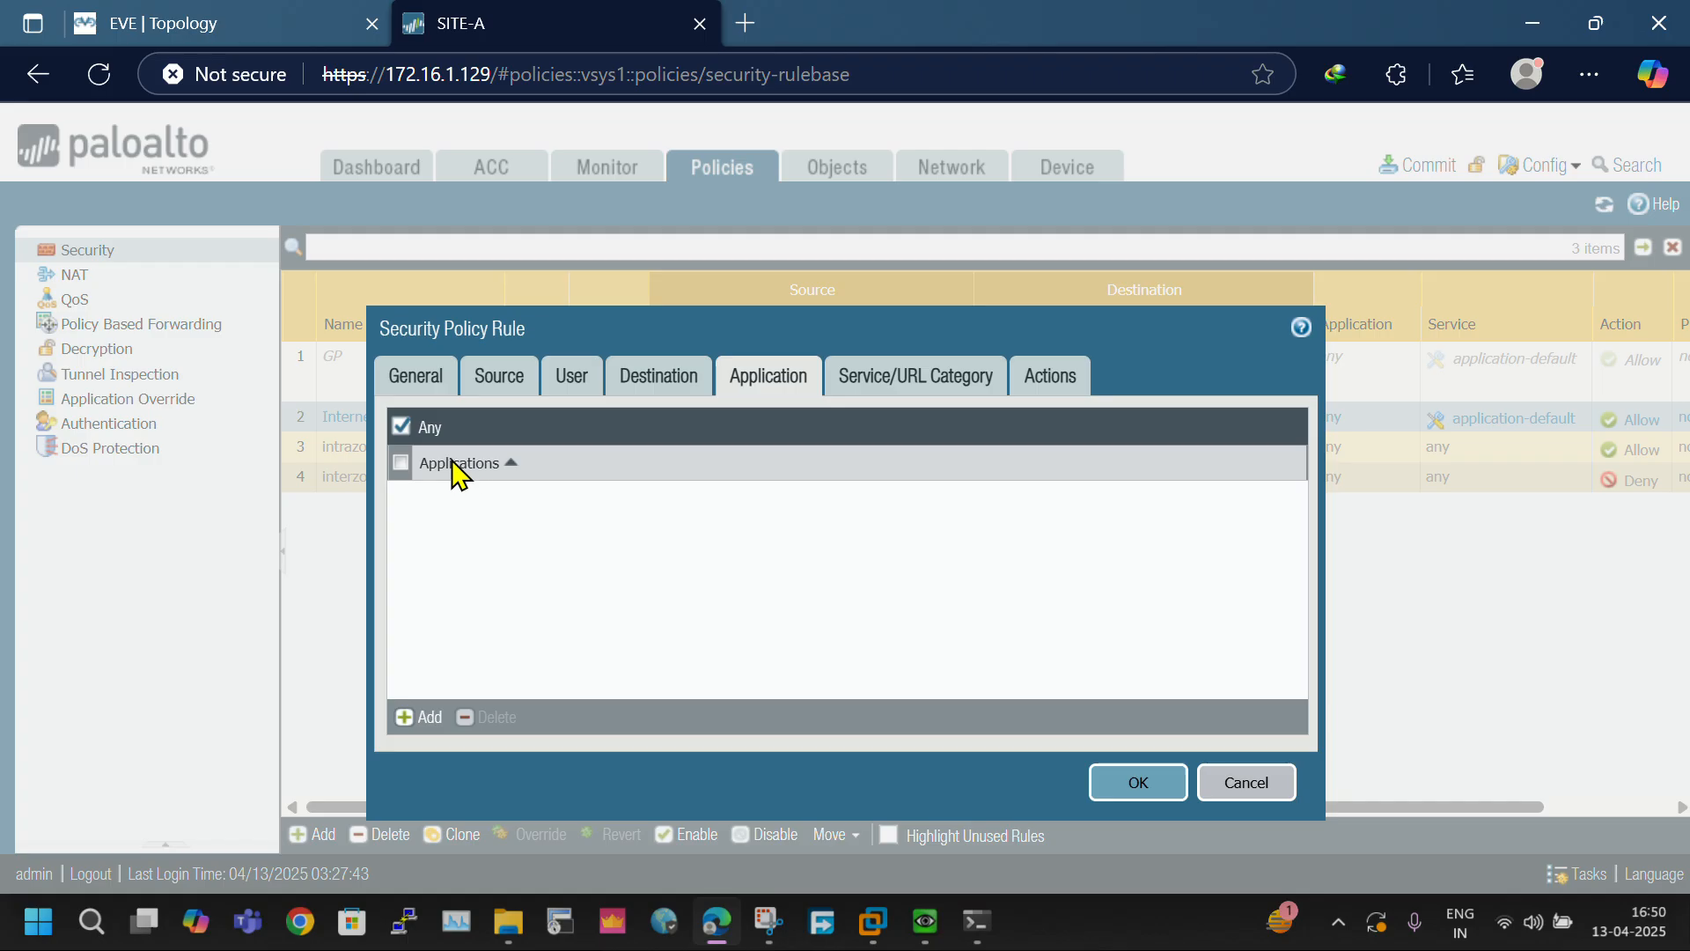
{"action": "left_click", "coordinate": [880, 389]}
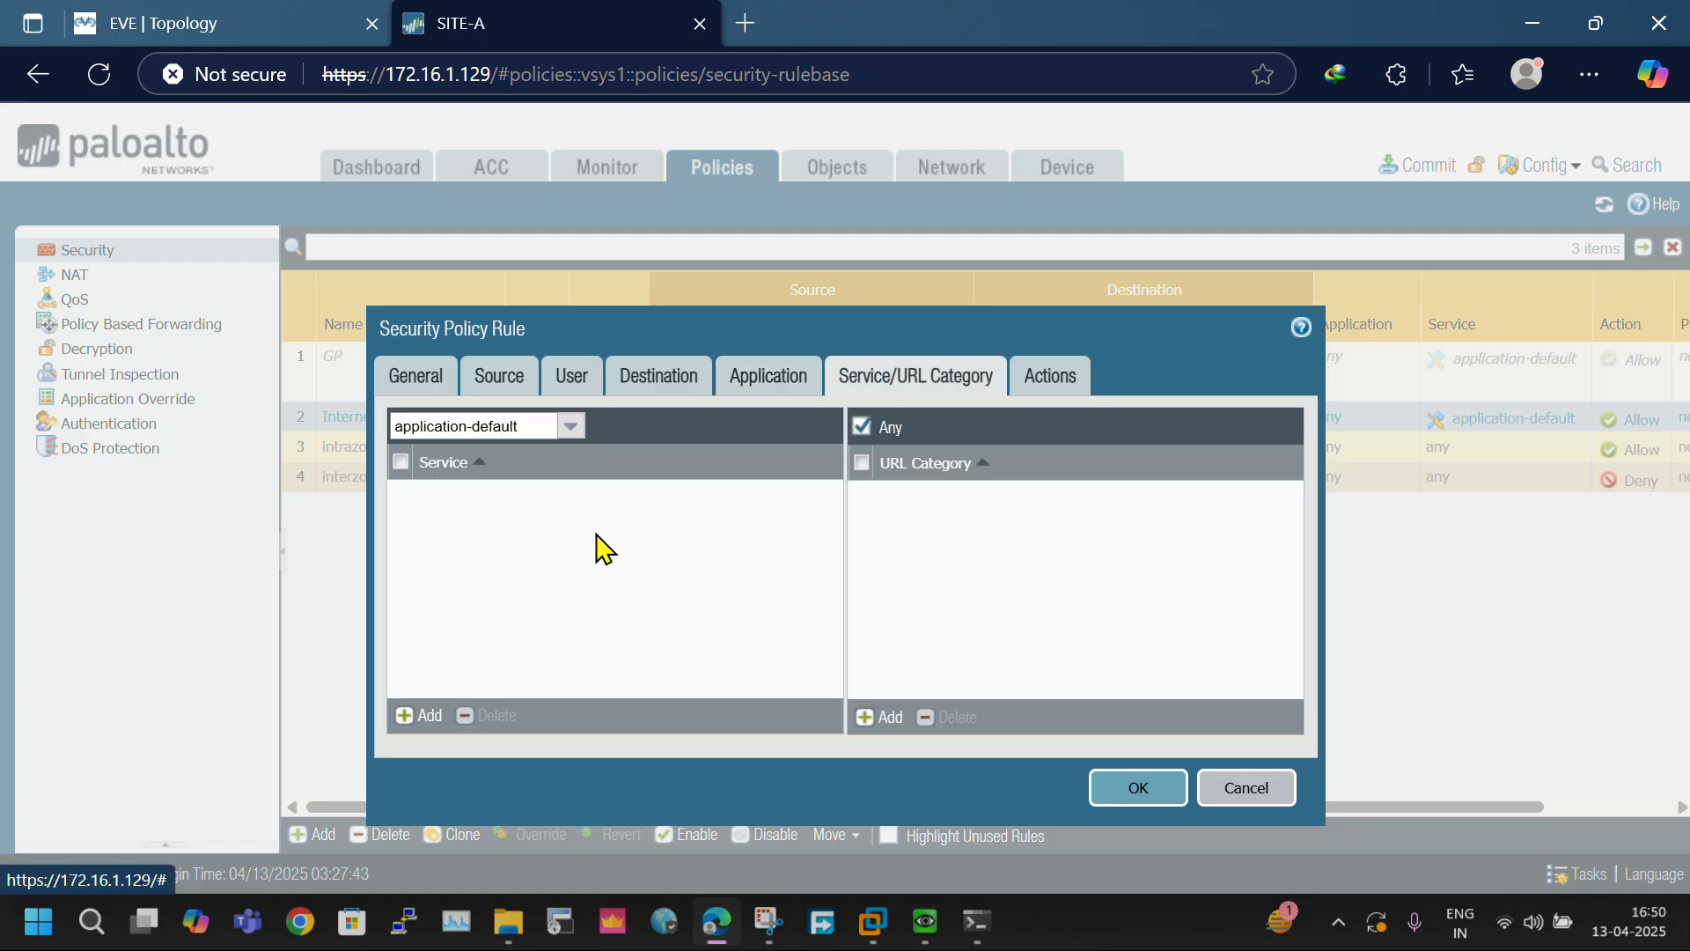
{"action": "left_click", "coordinate": [1083, 377]}
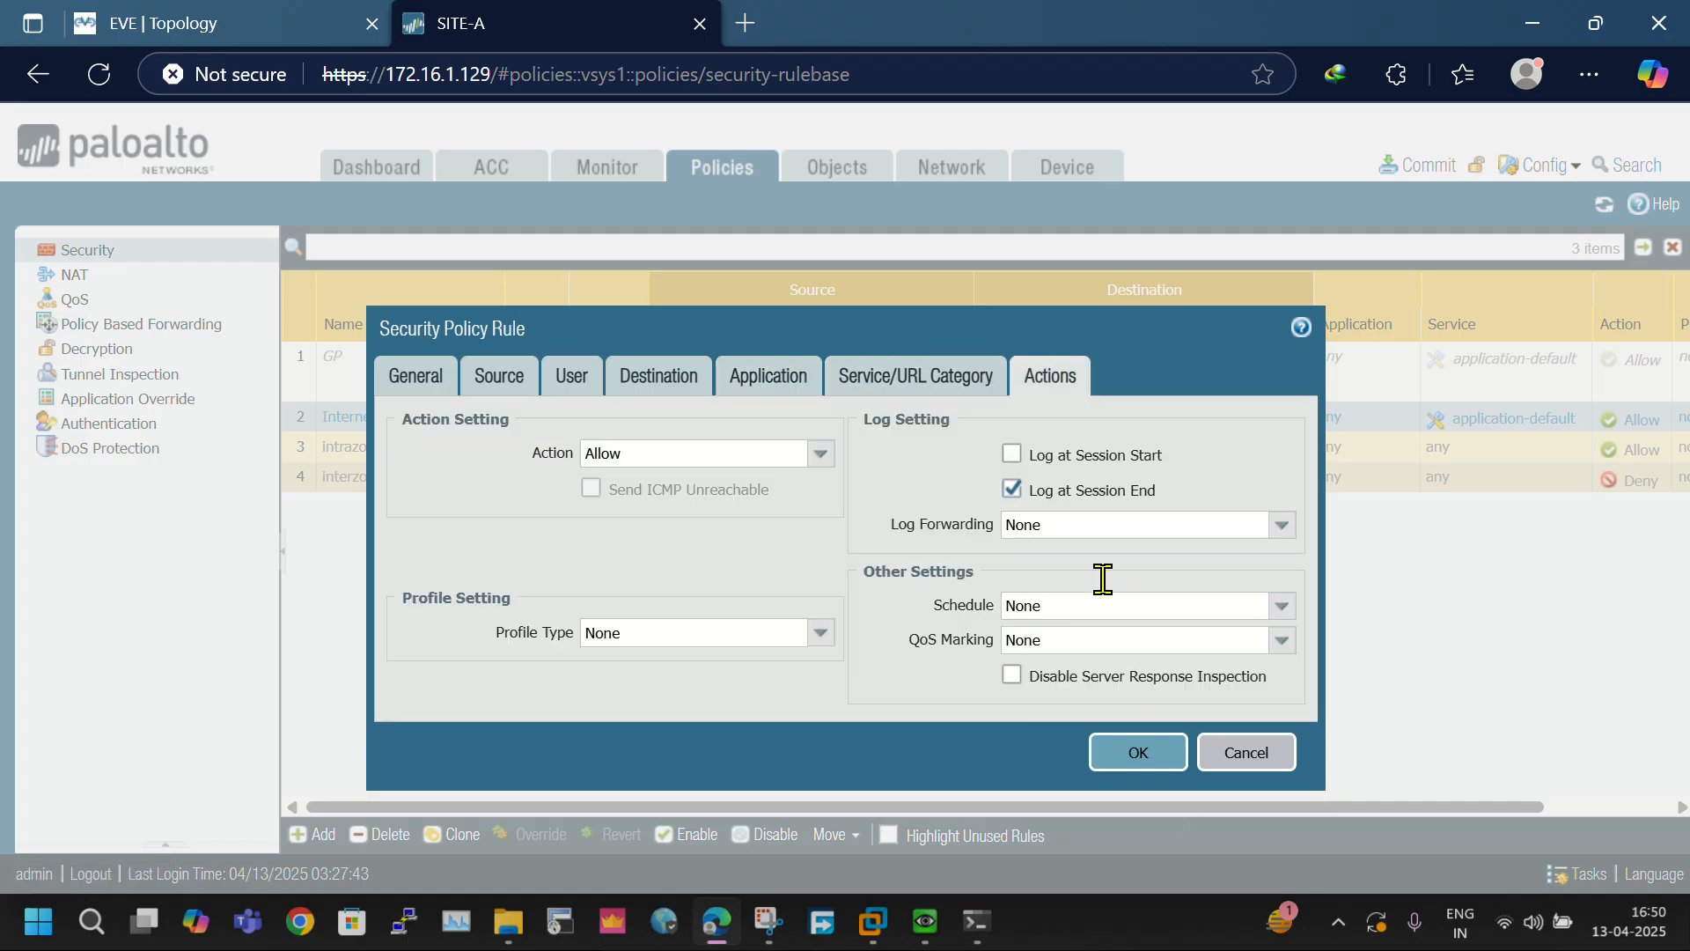
{"action": "left_click", "coordinate": [1136, 754]}
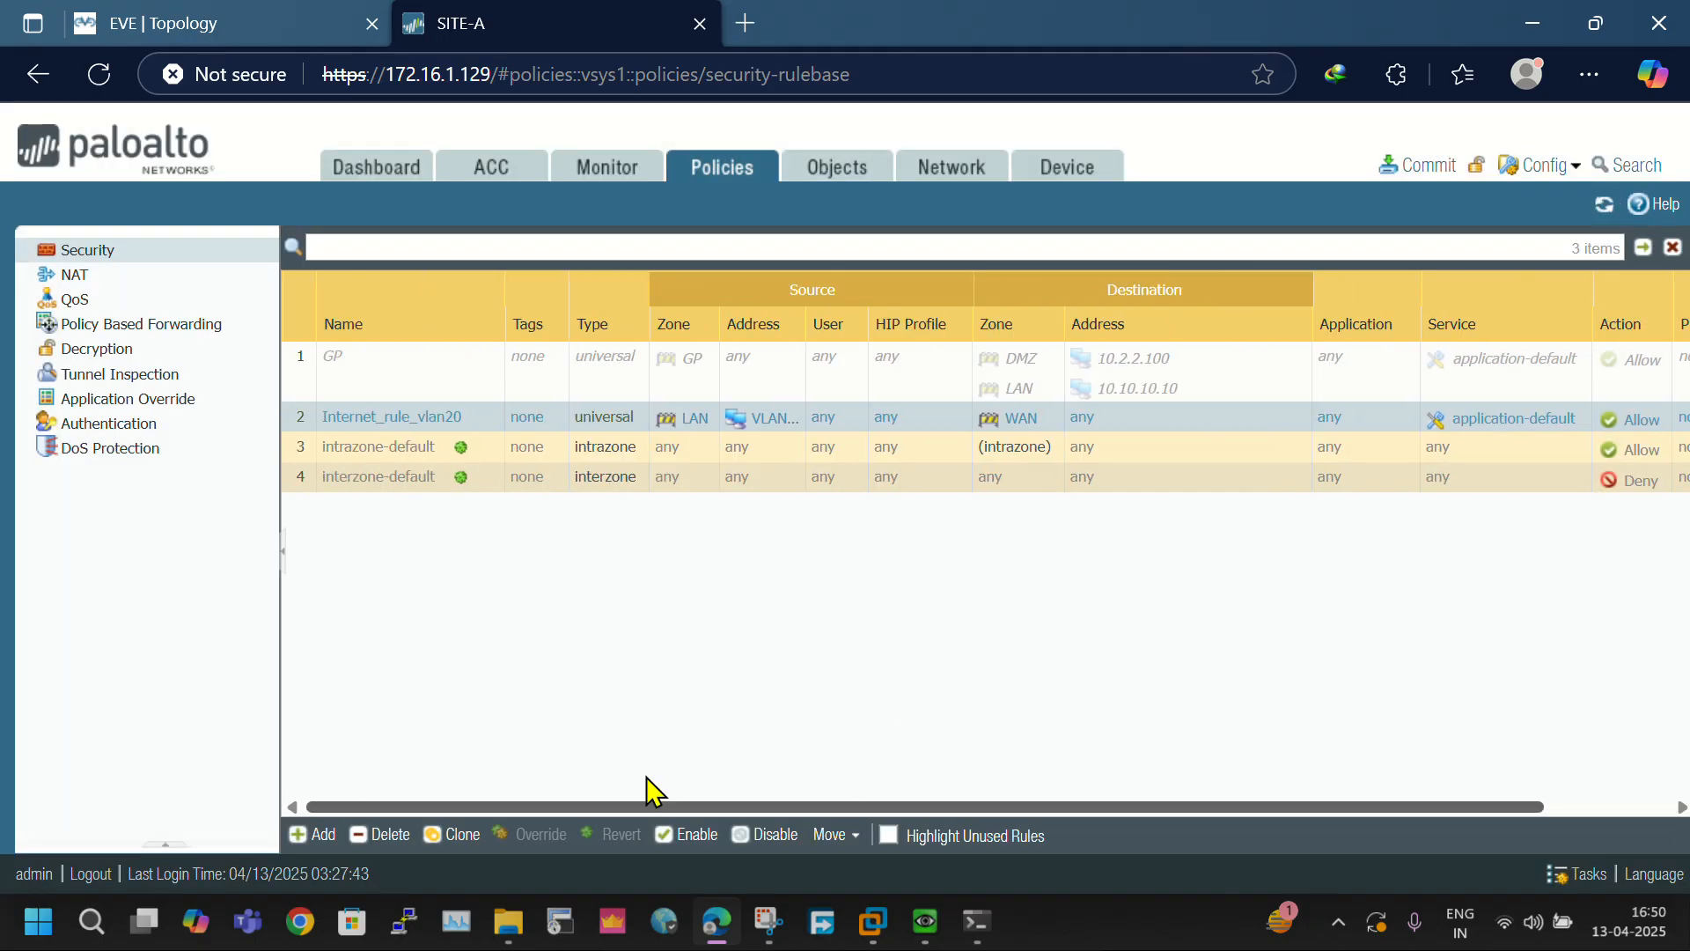
- Preview the pending commit changes, comparing the running and candidate configurations, and close the config audit
{"action": "left_click", "coordinate": [1415, 165]}
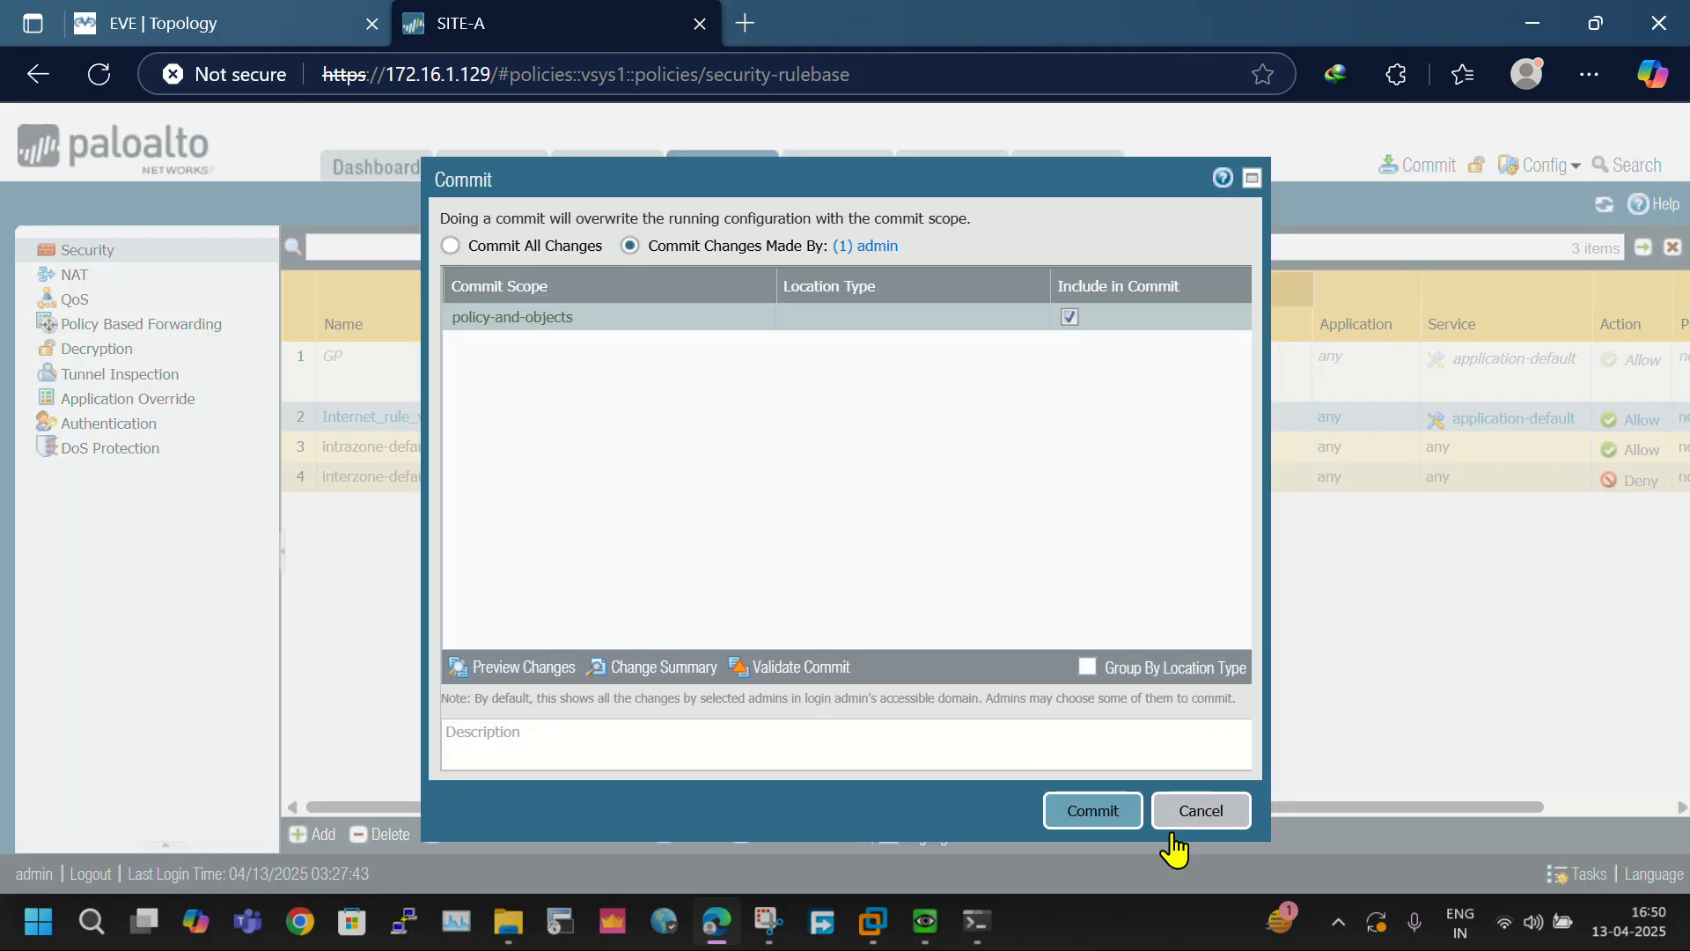
{"action": "left_click", "coordinate": [541, 671]}
{"action": "left_click", "coordinate": [944, 552]}
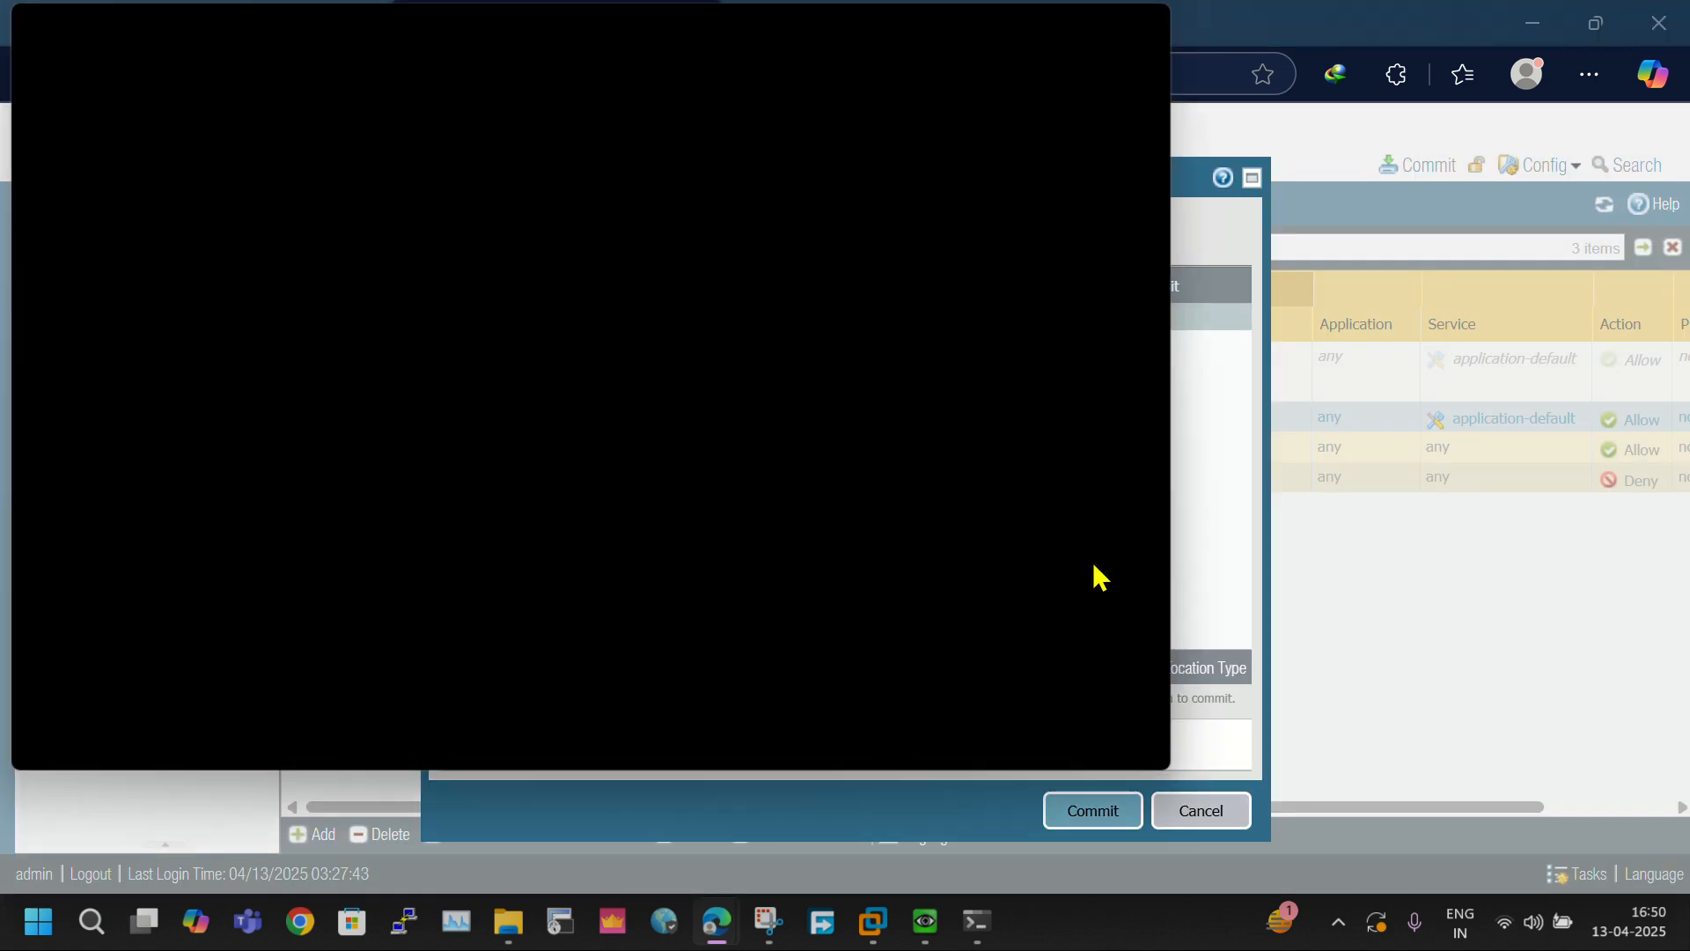
{"action": "double_click", "coordinate": [497, 34]}
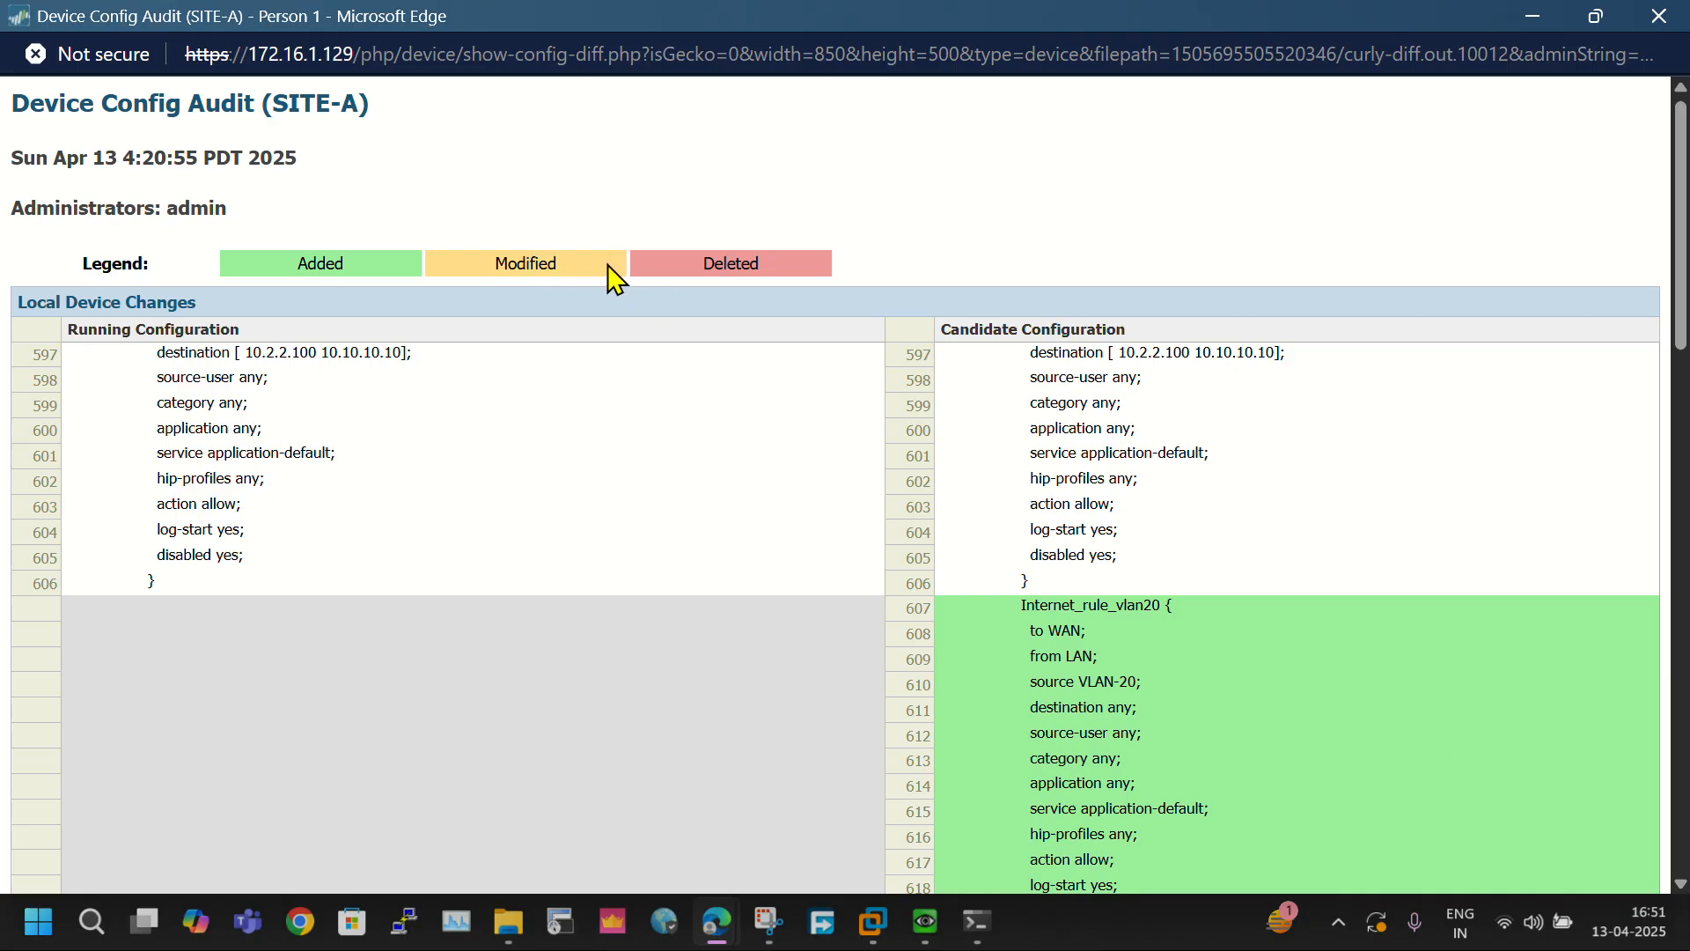
{"action": "scroll", "coordinate": [1276, 599], "scroll_direction": "down", "scroll_amount": 15}
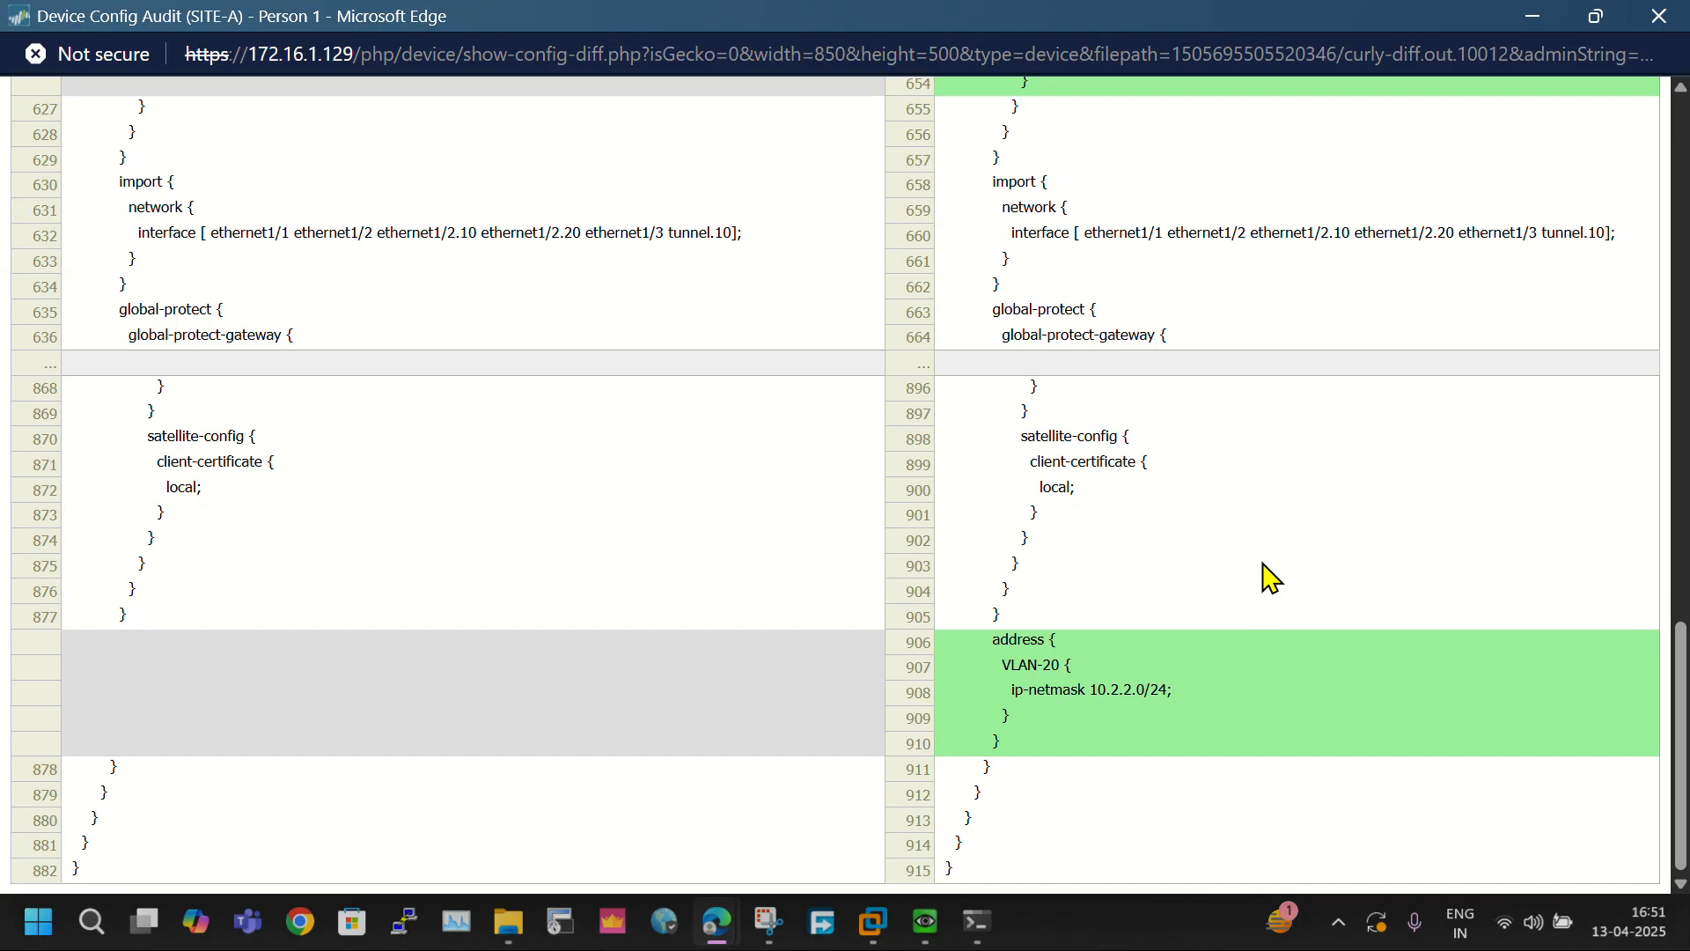
{"action": "key", "text": "Home"}
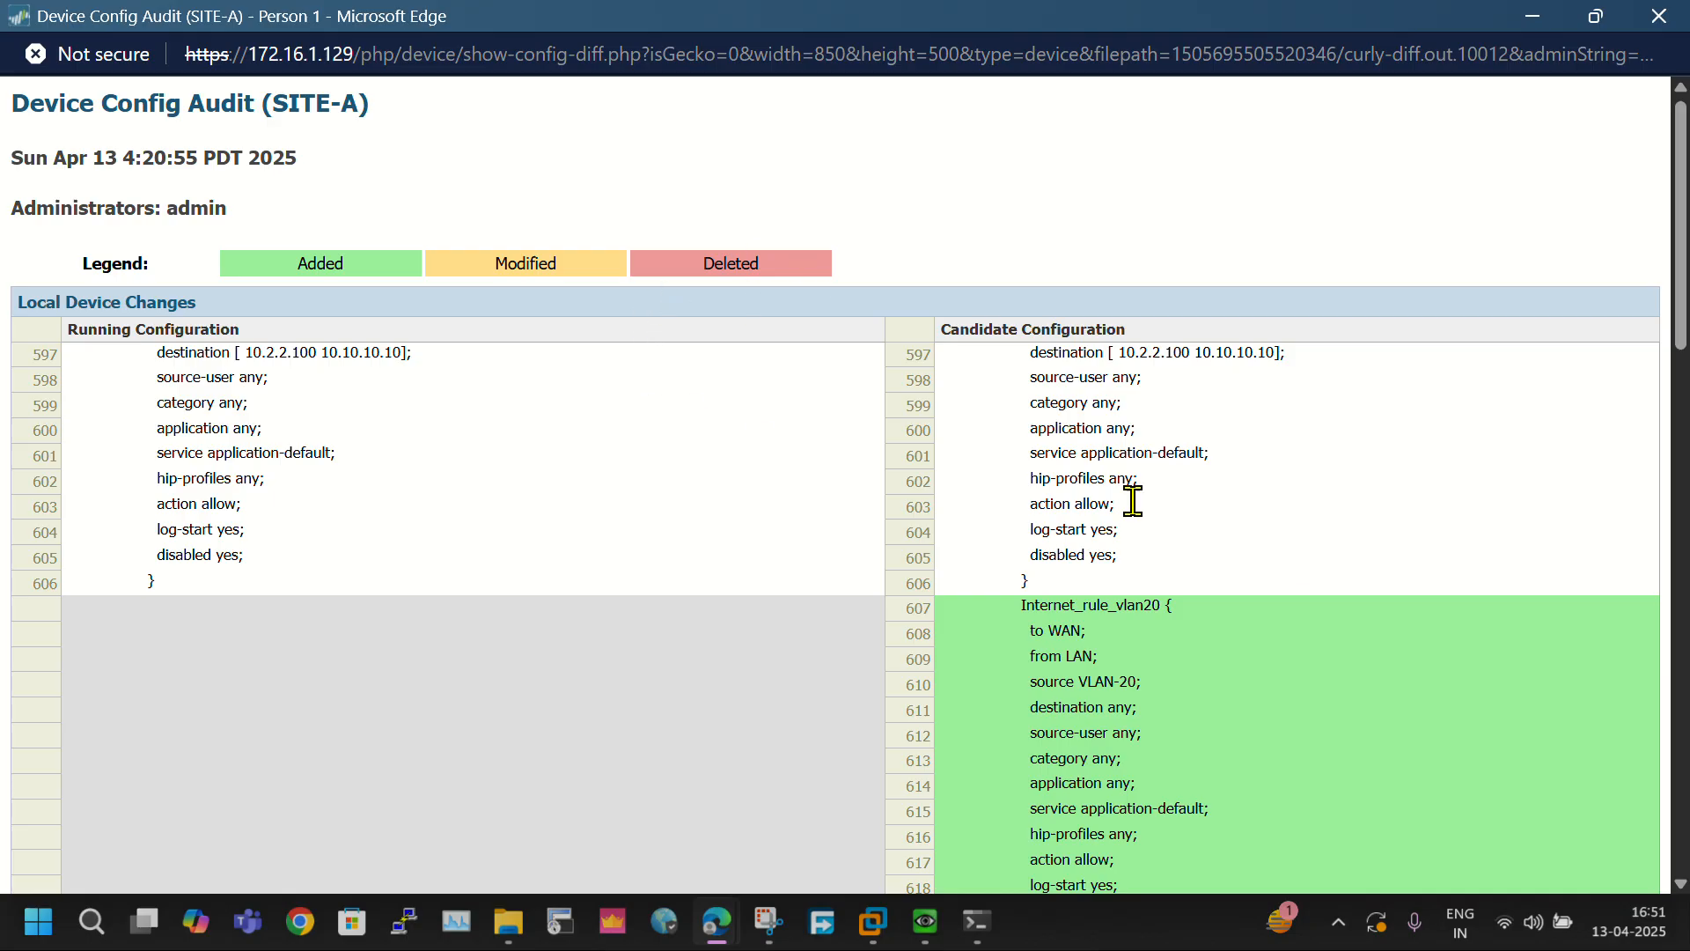
{"action": "scroll", "coordinate": [1170, 528], "scroll_direction": "down", "scroll_amount": 15}
{"action": "key", "text": "Home"}
{"action": "left_click", "coordinate": [1660, 16]}
- Commit the policy and object changes, review the commit result and warnings, and close the commit status
{"action": "left_click", "coordinate": [1096, 814]}
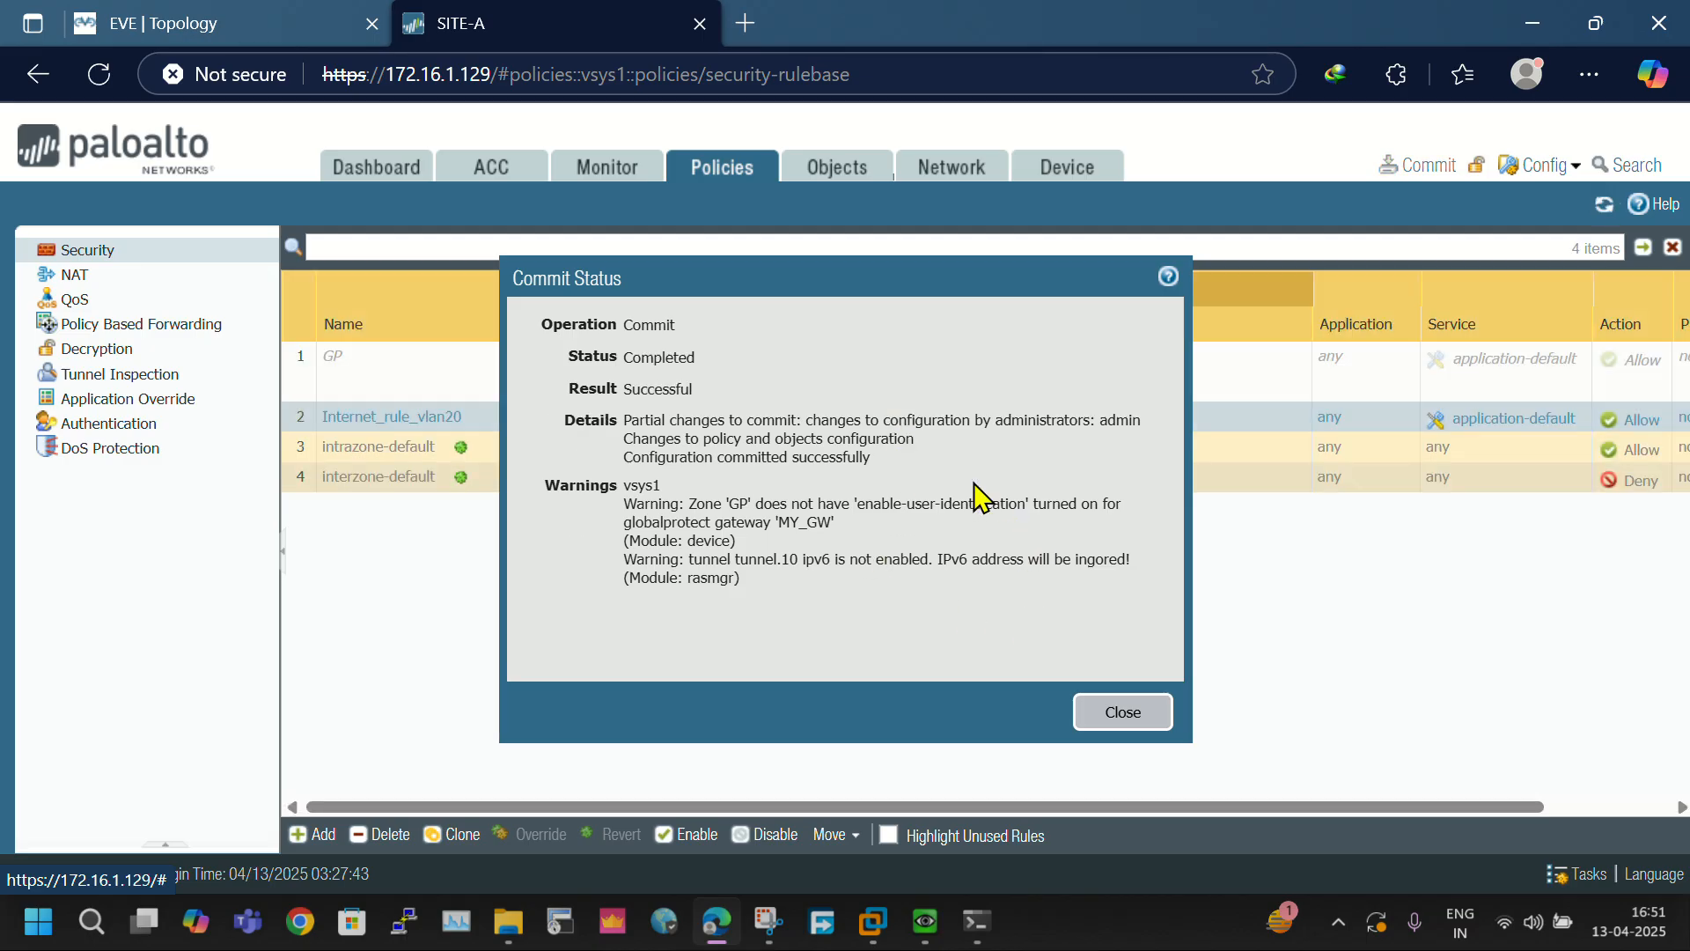
{"action": "double_click", "coordinate": [647, 388]}
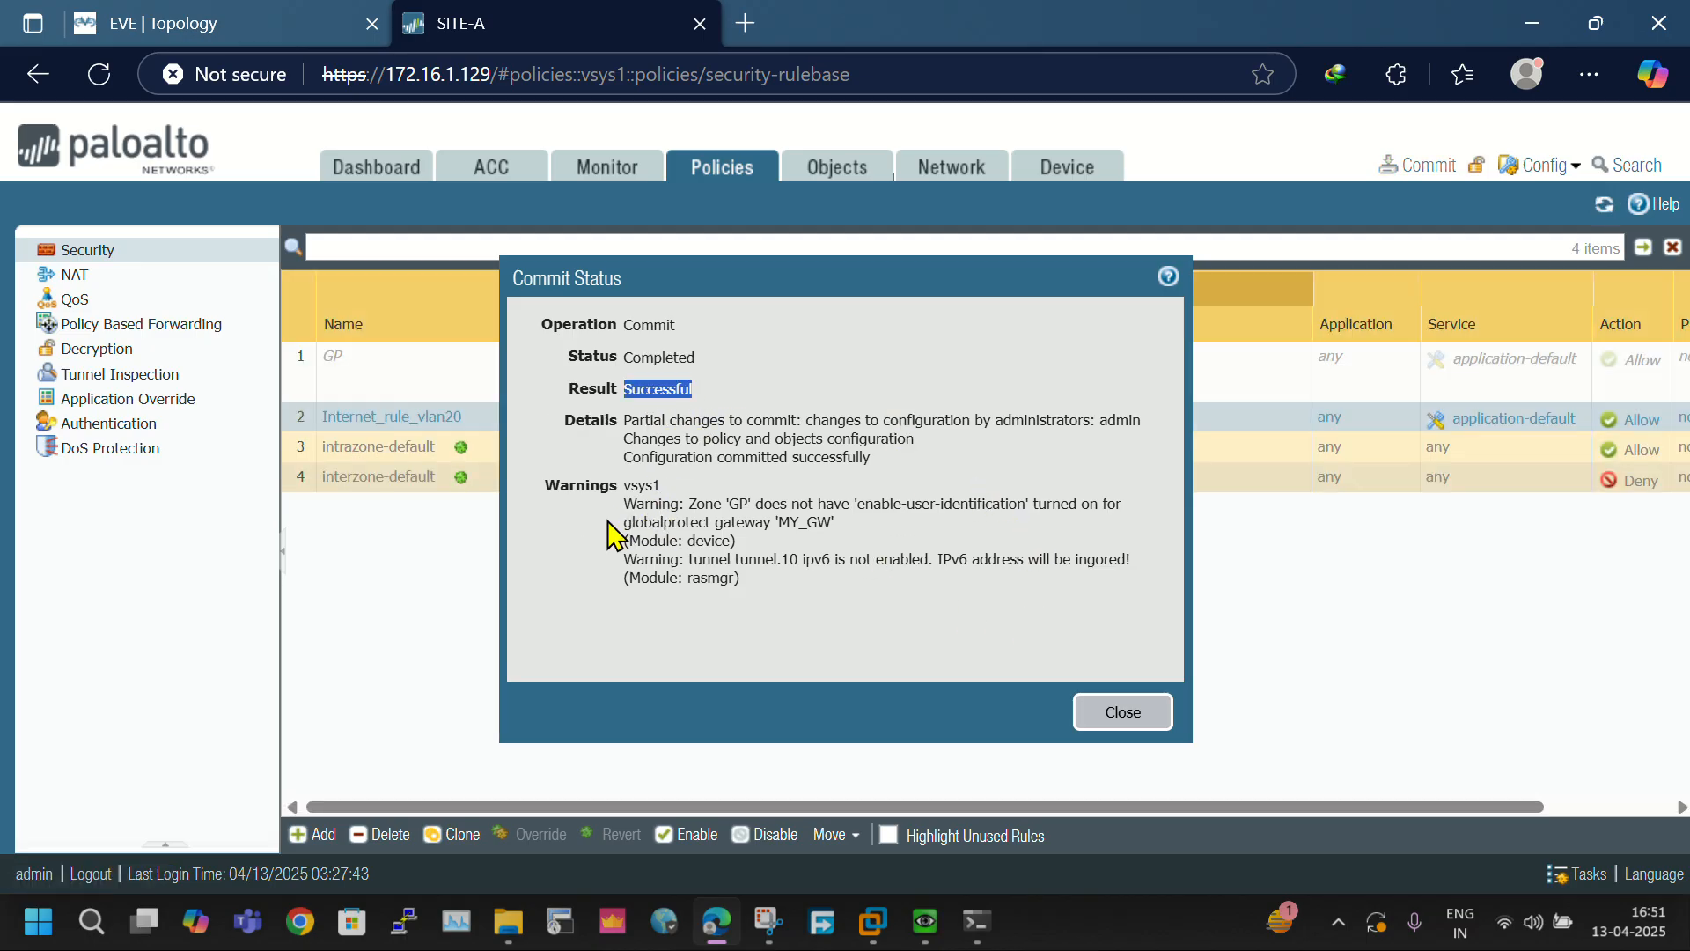
{"action": "left_click_drag", "start_coordinate": [621, 521], "coordinate": [950, 549]}
{"action": "left_click_drag", "start_coordinate": [789, 579], "coordinate": [686, 495]}
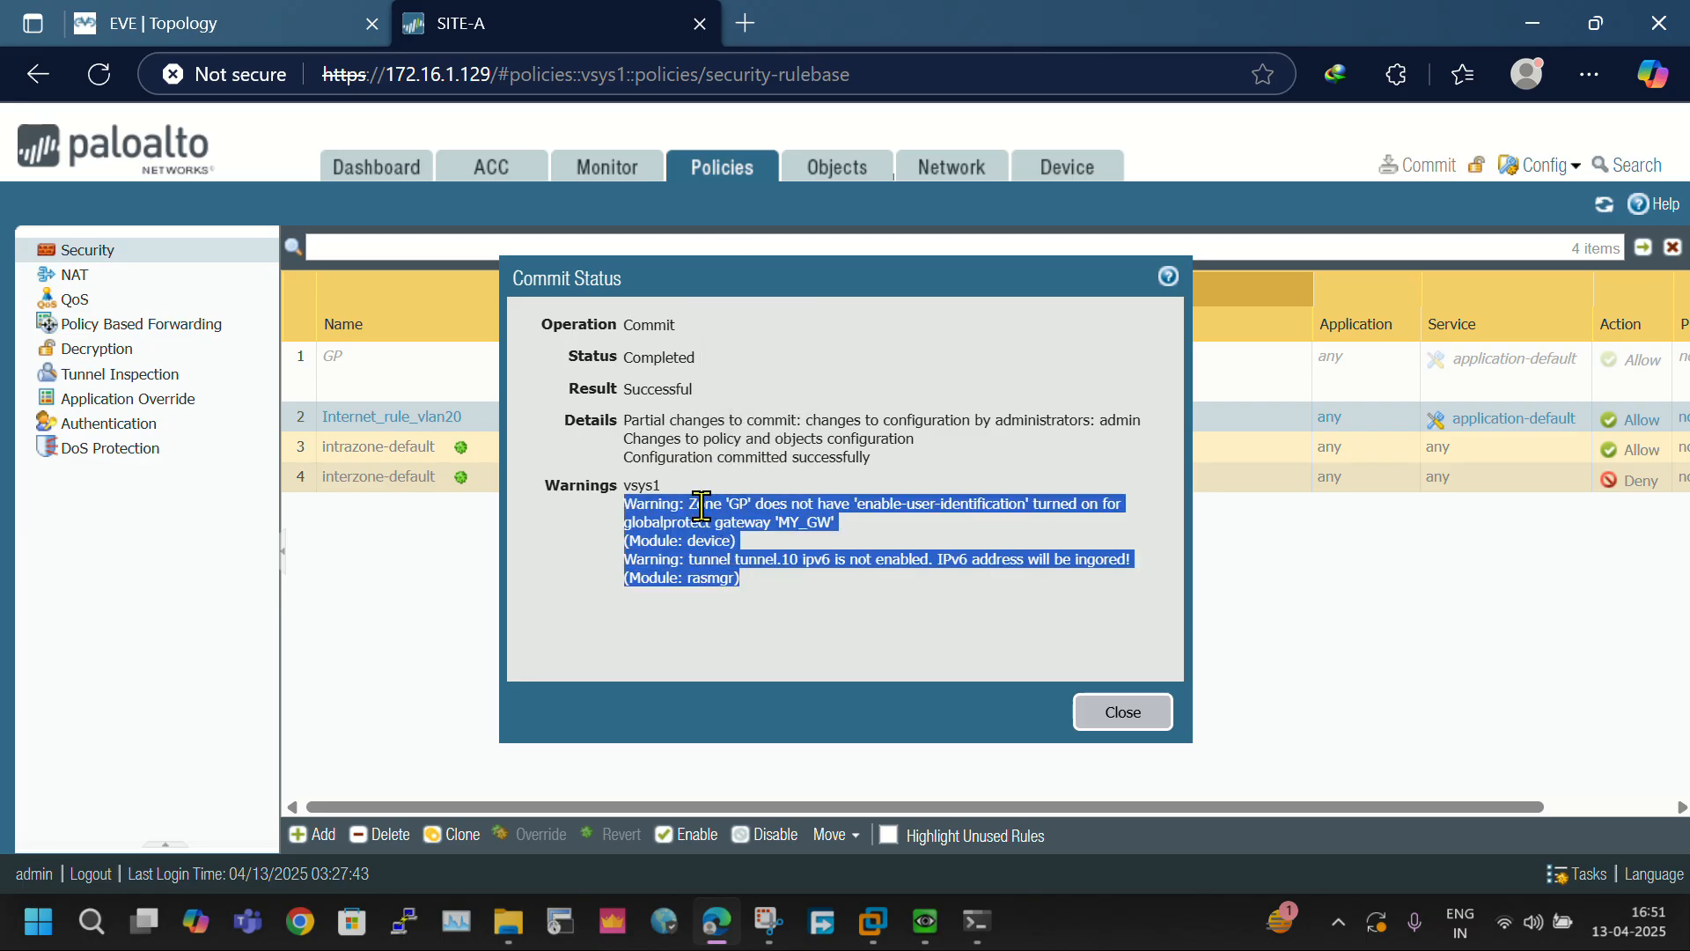
{"action": "triple_click", "coordinate": [736, 511]}
{"action": "left_click", "coordinate": [784, 568]}
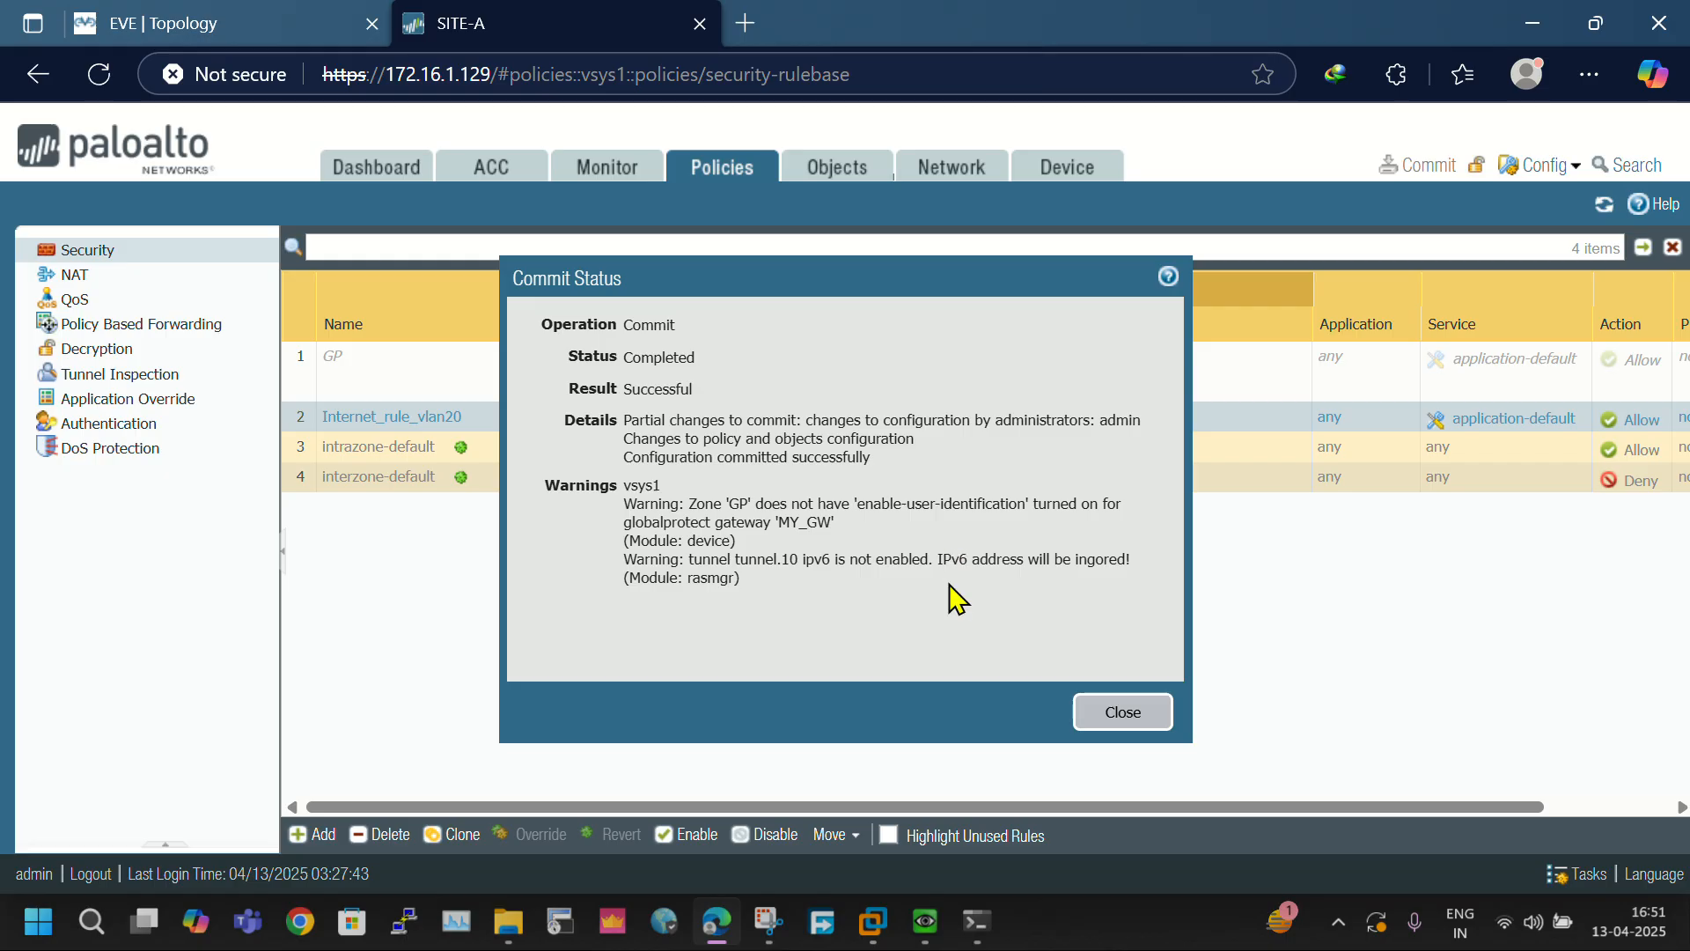
{"action": "left_click", "coordinate": [1100, 713]}
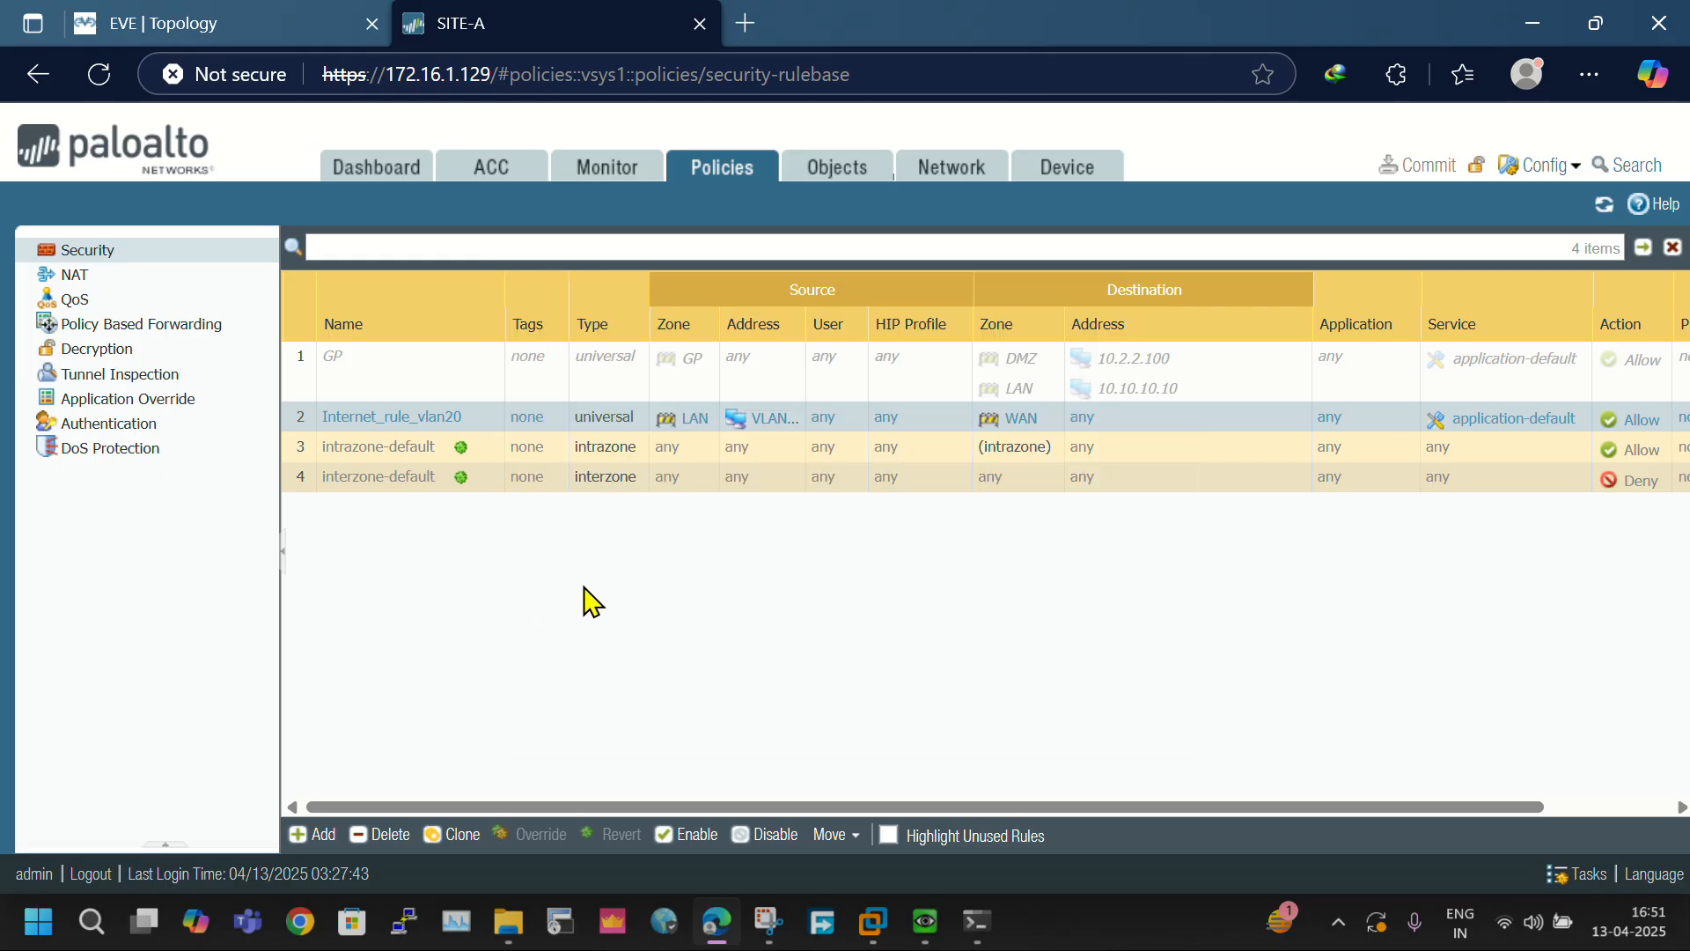
- Open the 3725 router's console in SecureCRT from the EVE topology and place its window beside the diagram
{"action": "left_click", "coordinate": [167, 18]}
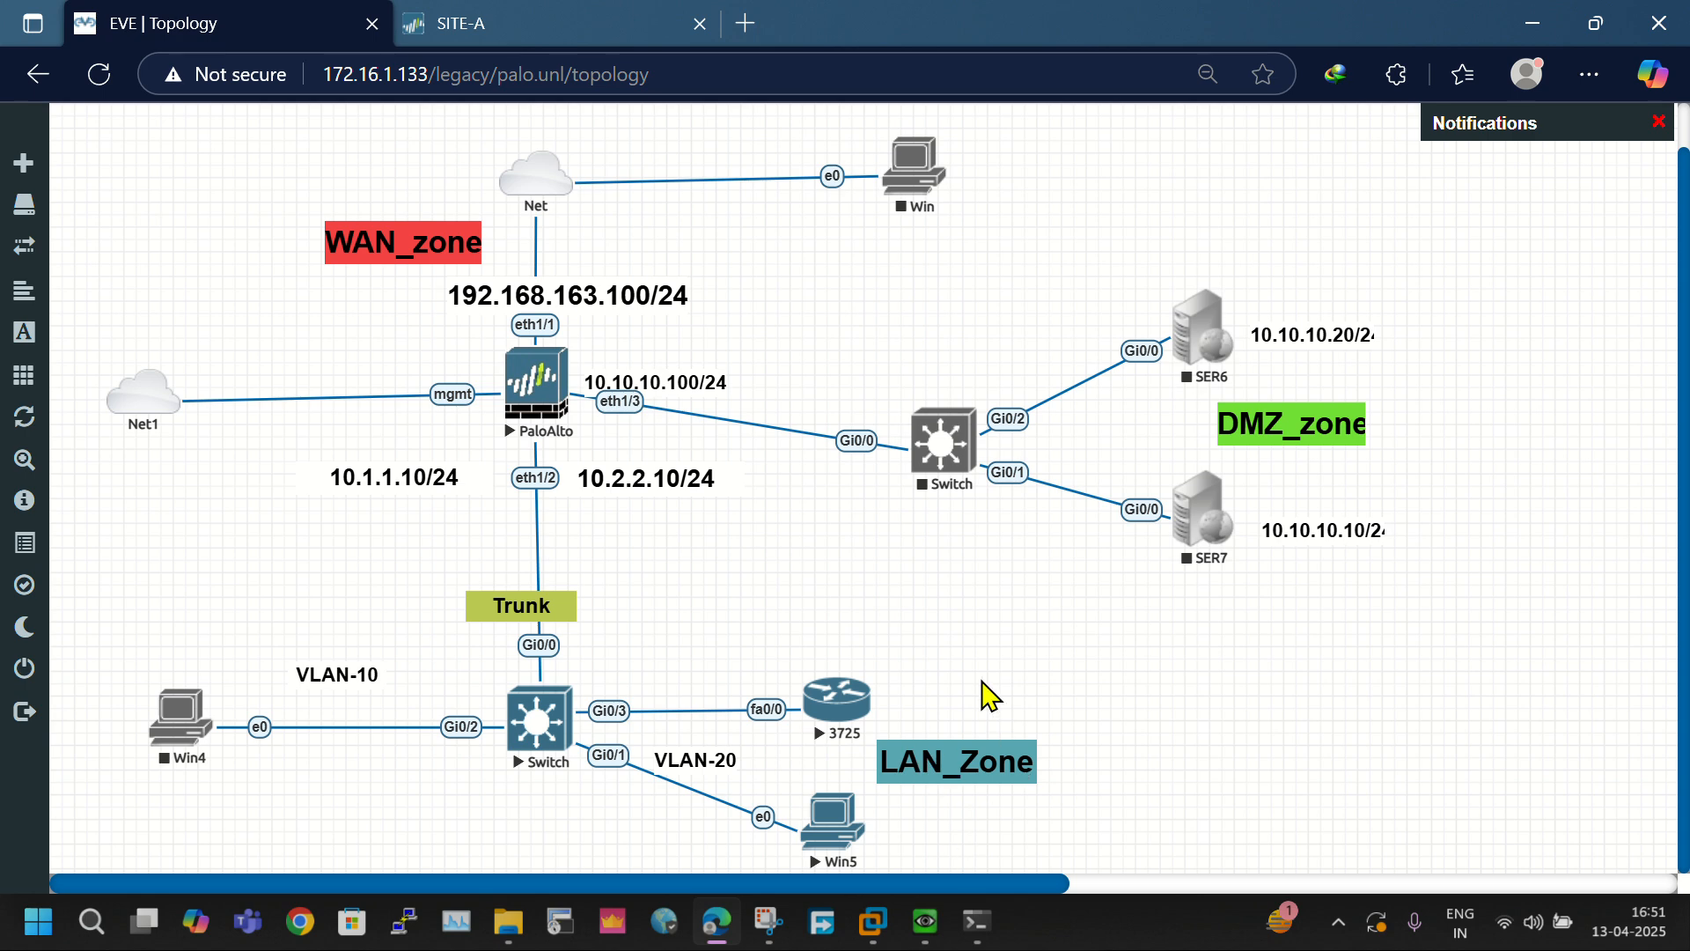
{"action": "left_click", "coordinate": [836, 718]}
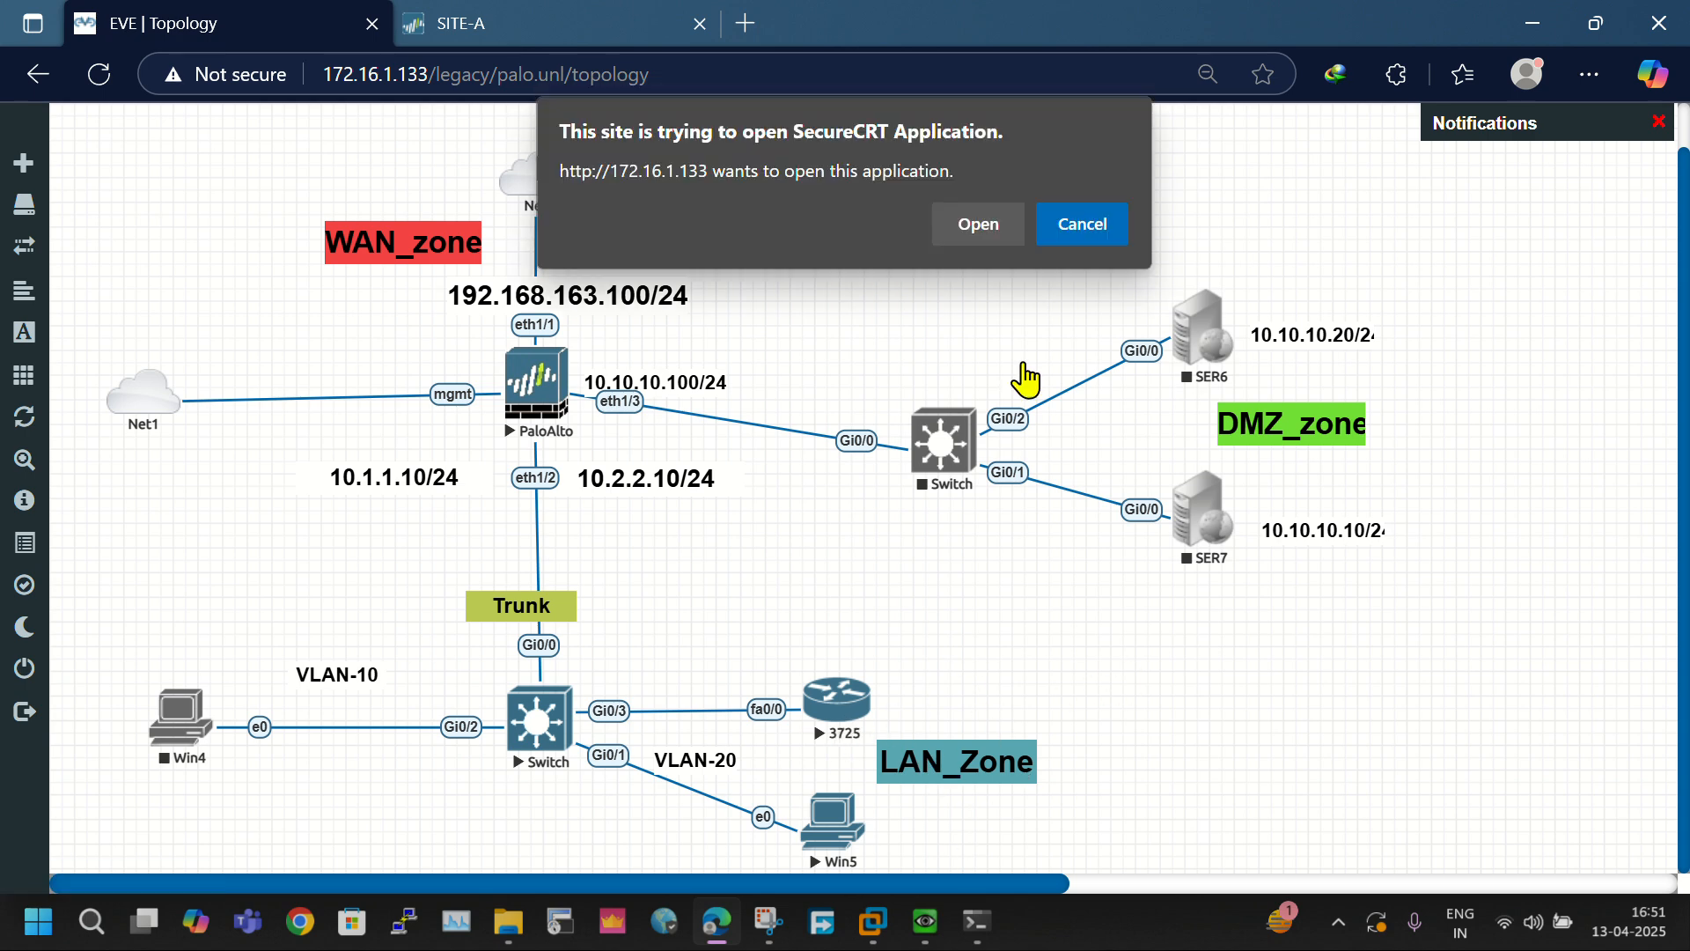
{"action": "left_click", "coordinate": [975, 222]}
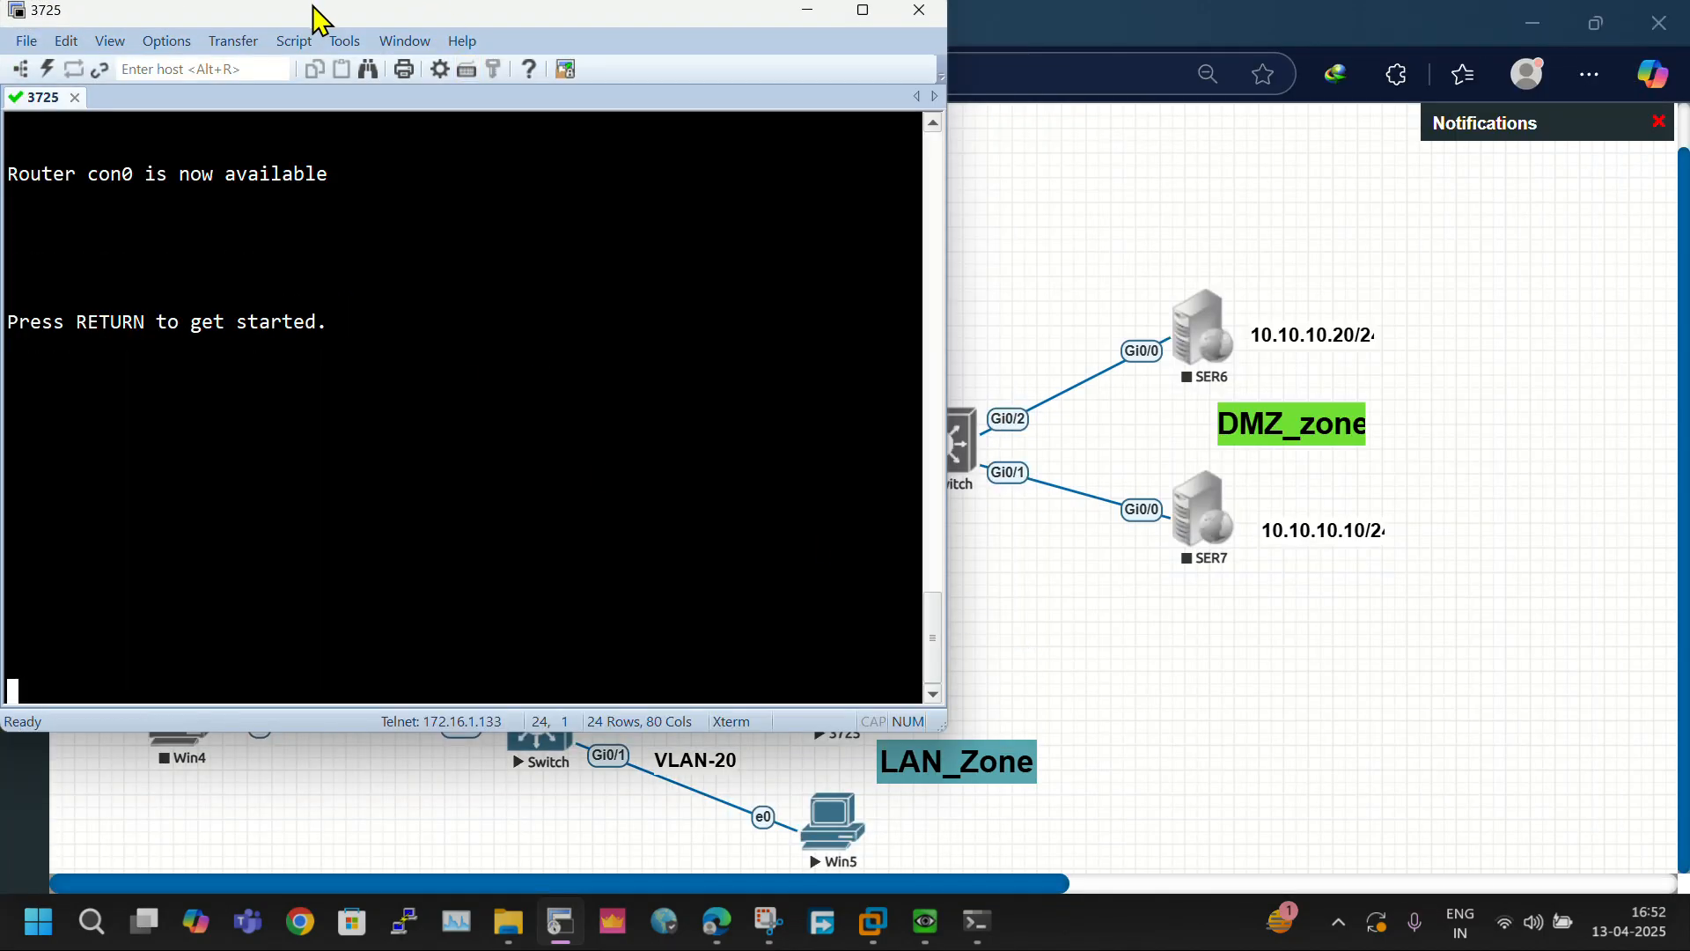
{"action": "left_click_drag", "start_coordinate": [320, 19], "coordinate": [1166, 145]}
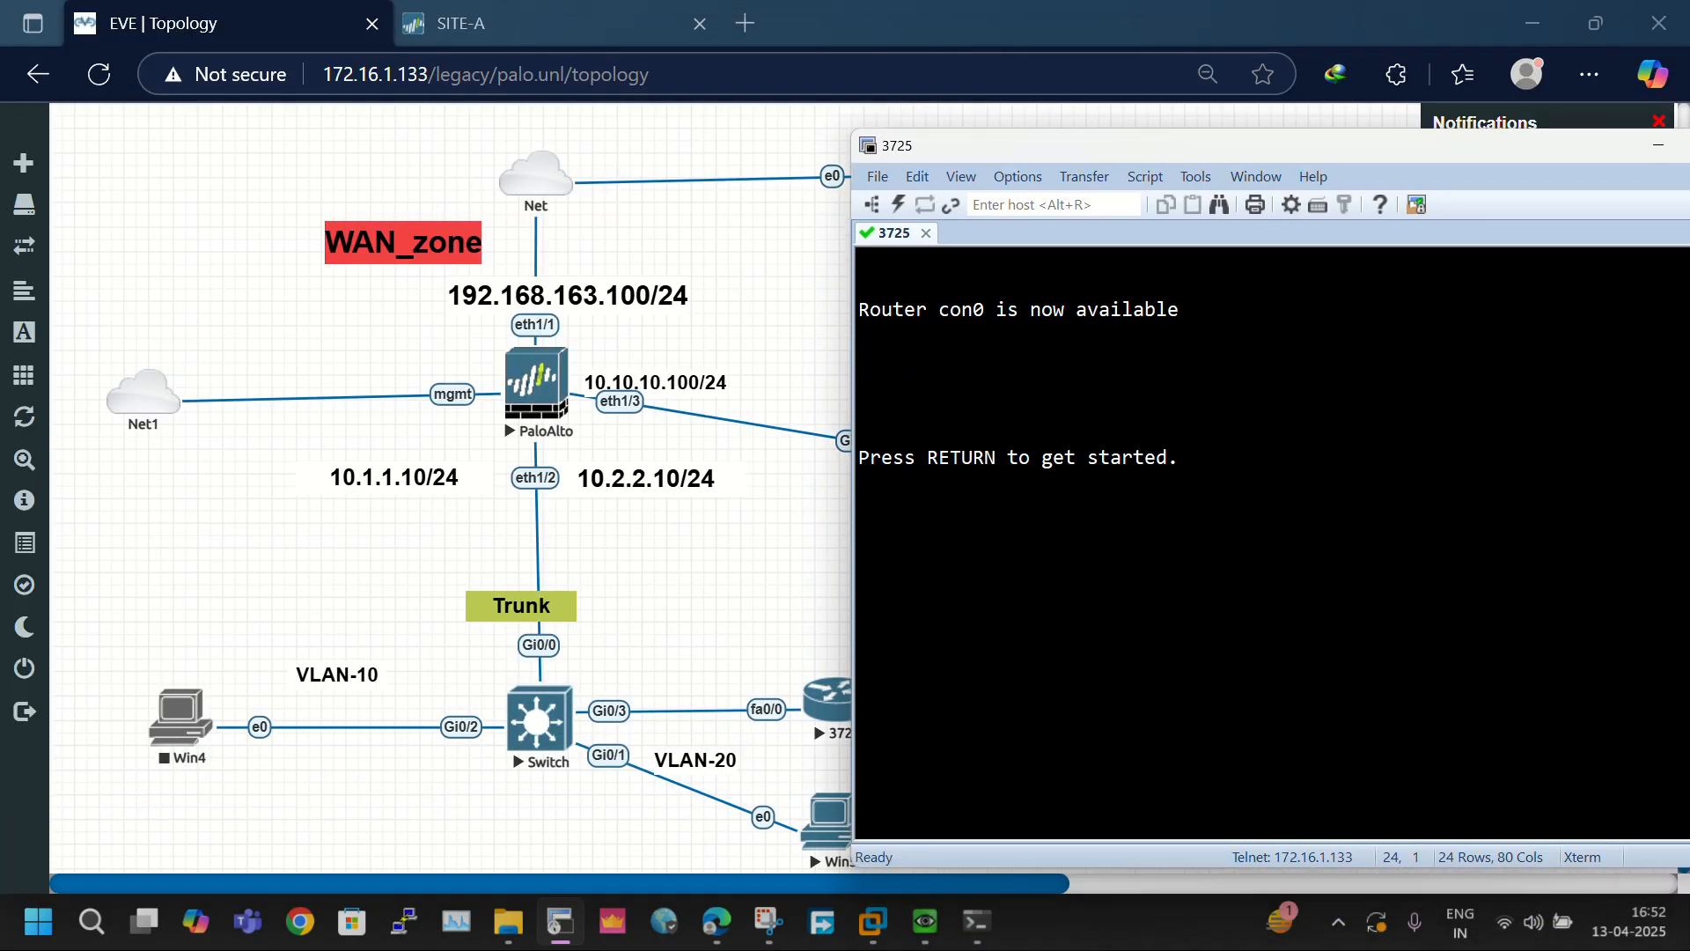
- Enter privileged mode on the router with the enable command and the enable password
{"action": "key", "text": "Return"}
{"action": "key", "text": "Return"}
{"action": "key", "text": "Return"}
{"action": "key", "text": "Return"}
{"action": "key", "text": "Return"}
{"action": "type", "text": "en"}
{"action": "key", "text": "Return"}
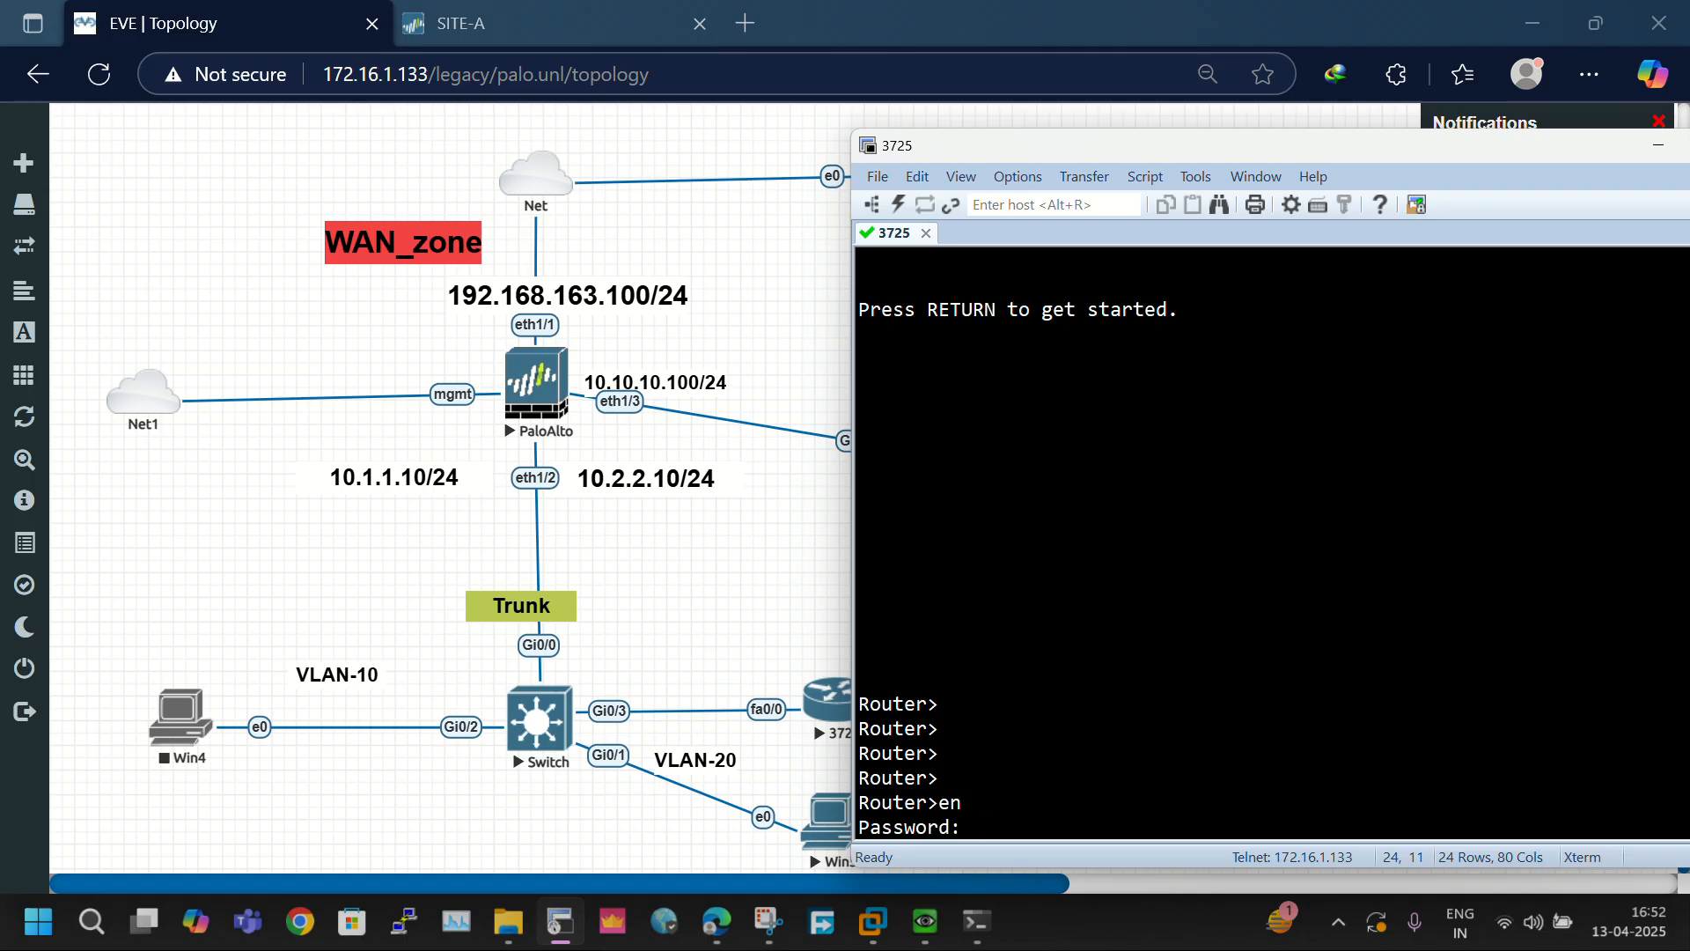
{"action": "key", "text": "Return"}
{"action": "key", "text": "Return"}
{"action": "key", "text": "Return"}
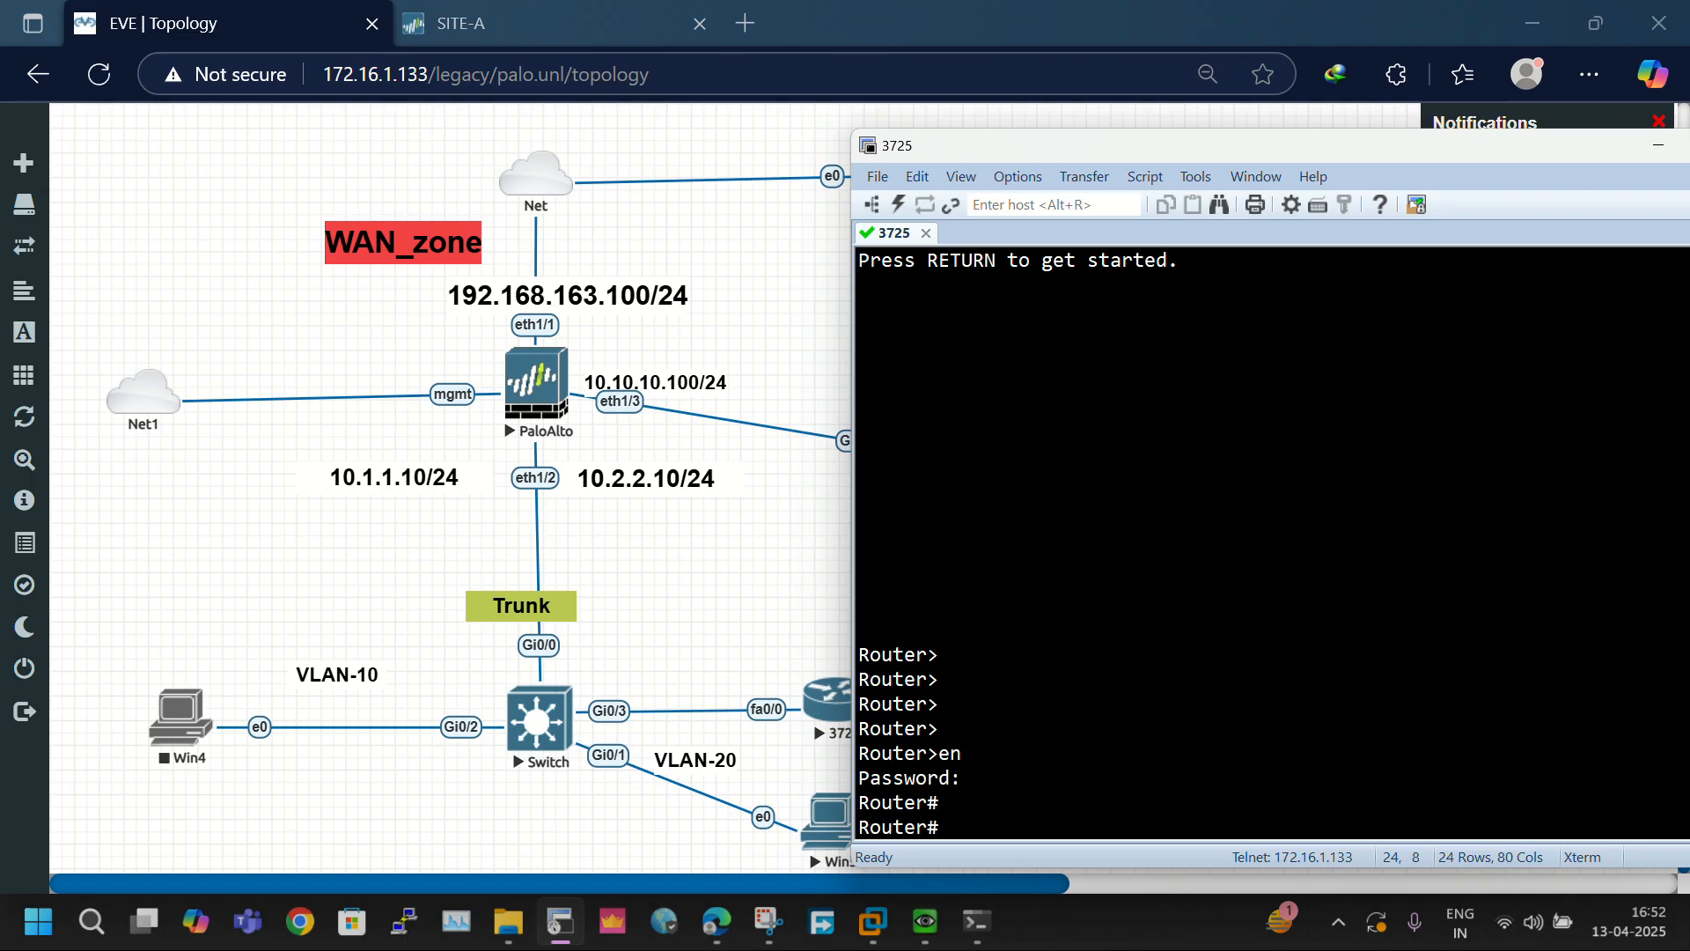
- Run sh ip int bri on the router and check FastEthernet0/0's IP address
{"action": "type", "text": "sh i"}
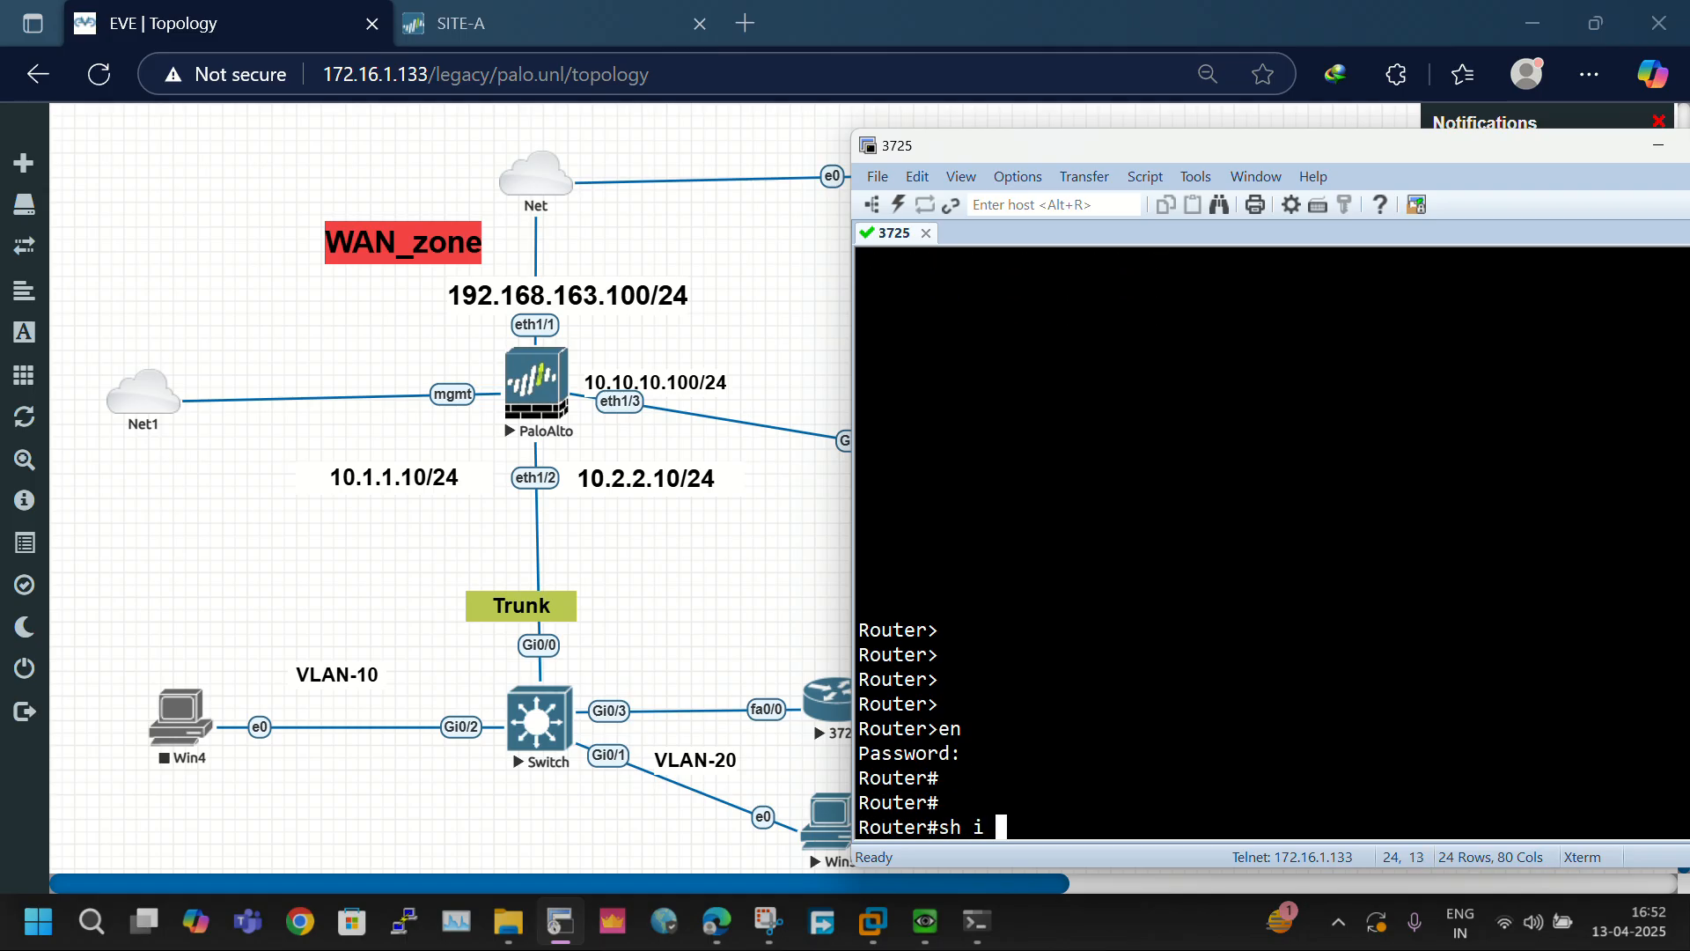
{"action": "type", "text": "po i"}
{"action": "key", "text": "BackSpace"}
{"action": "type", "text": "i"}
{"action": "key", "text": "BackSpace"}
{"action": "key", "text": "BackSpace"}
{"action": "type", "text": "nt bri"}
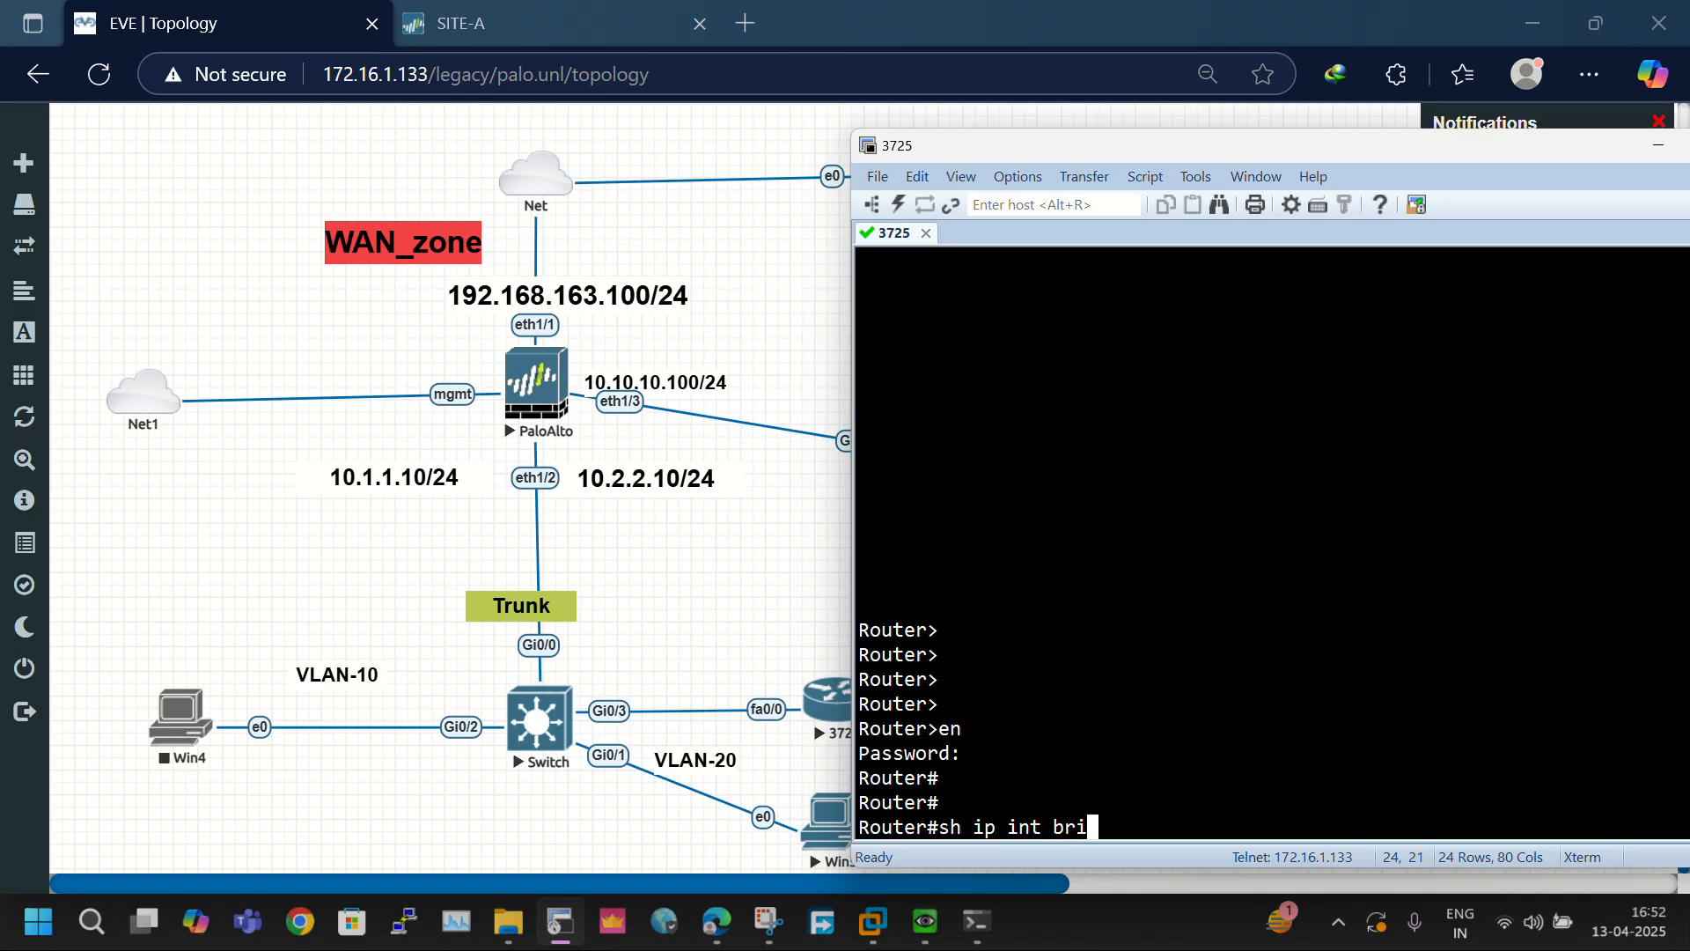
{"action": "key", "text": "Return"}
{"action": "left_click_drag", "start_coordinate": [1171, 729], "coordinate": [1272, 737]}
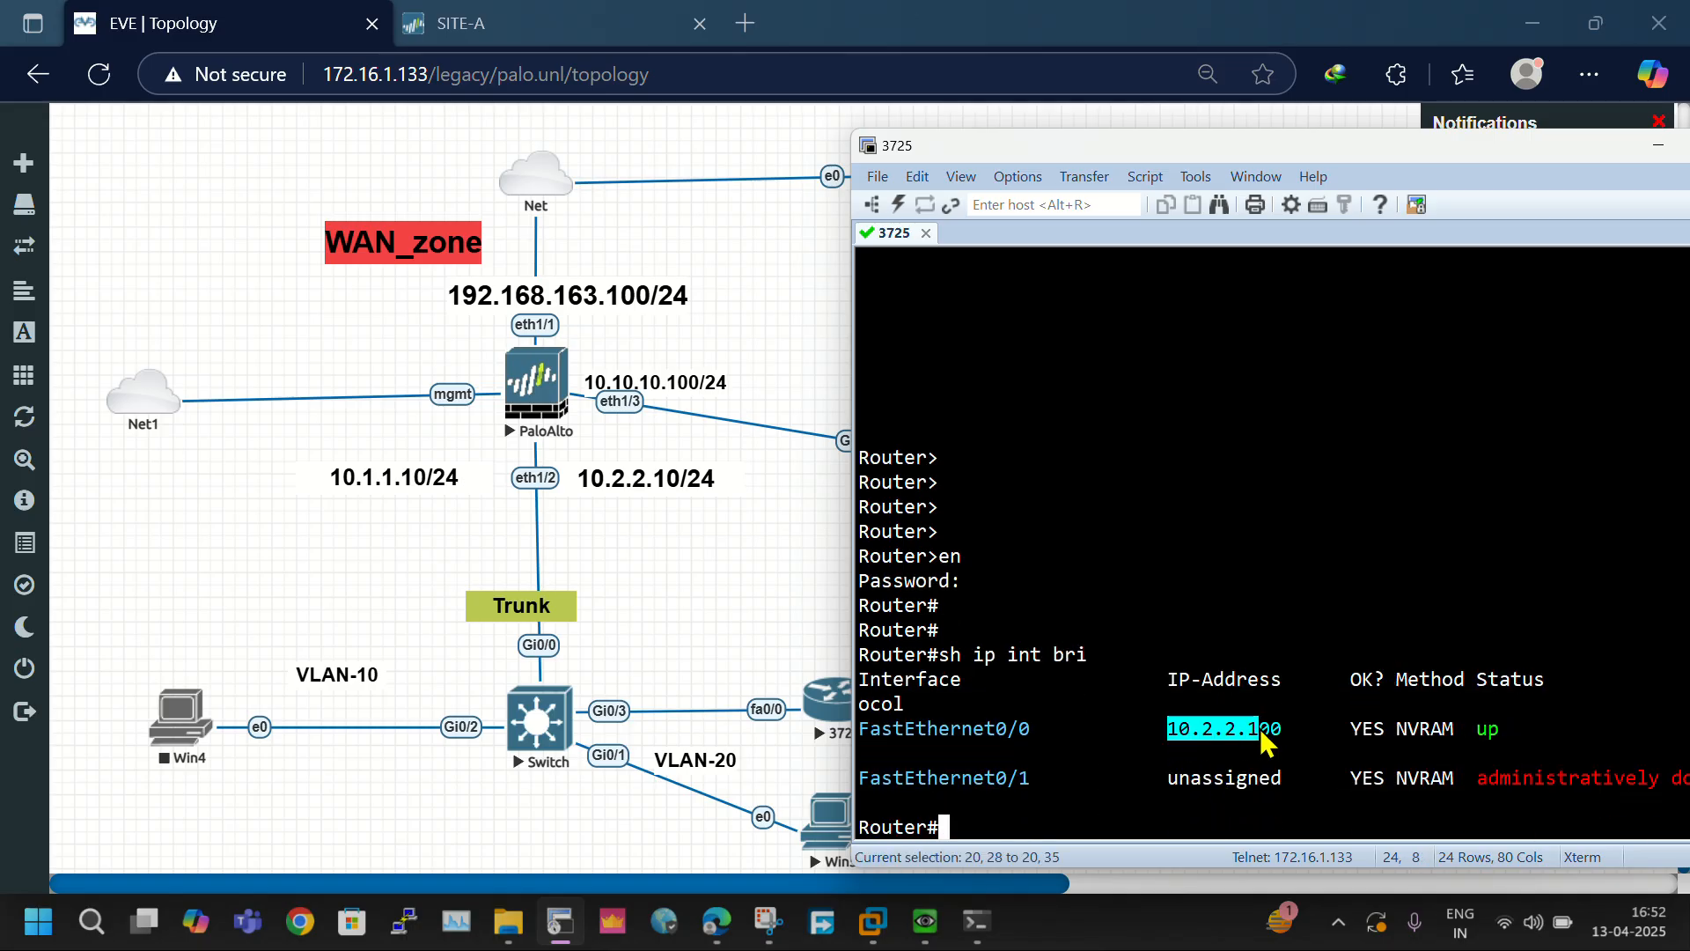
{"action": "left_click", "coordinate": [1274, 742]}
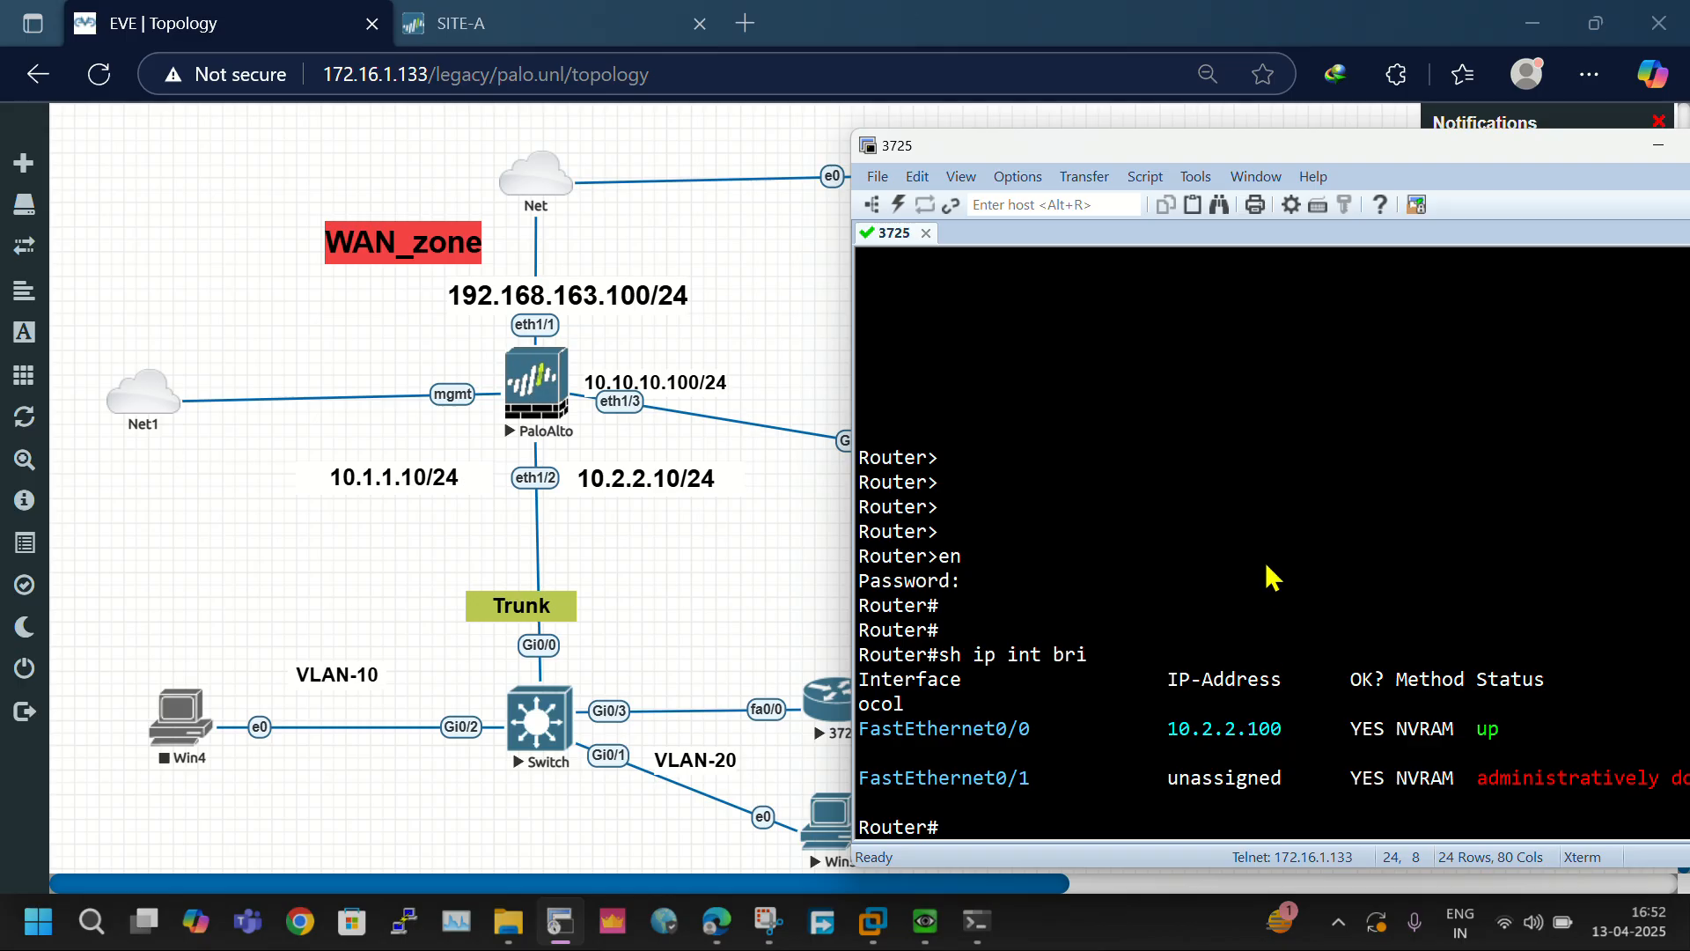
- Display the routing table with sh ip route and check the router's gateway of last resort
{"action": "key", "text": "Return"}
{"action": "key", "text": "Return"}
{"action": "type", "text": "sh"}
{"action": "key", "text": "Tab"}
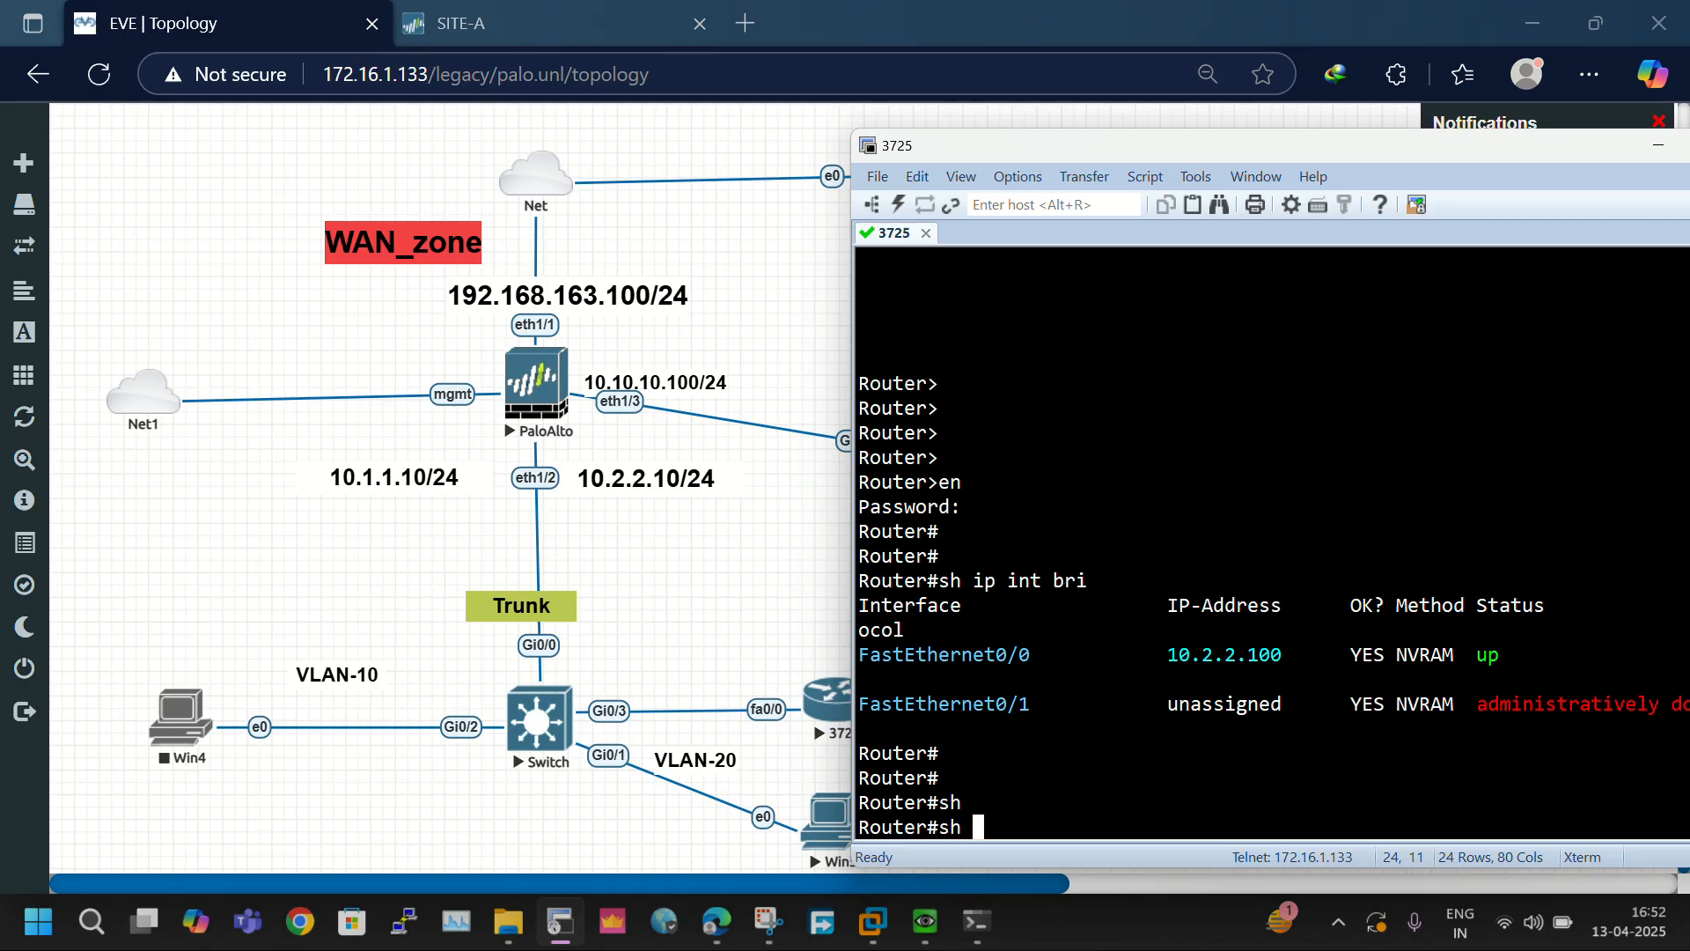
{"action": "type", "text": "ip  route"}
{"action": "key", "text": "Return"}
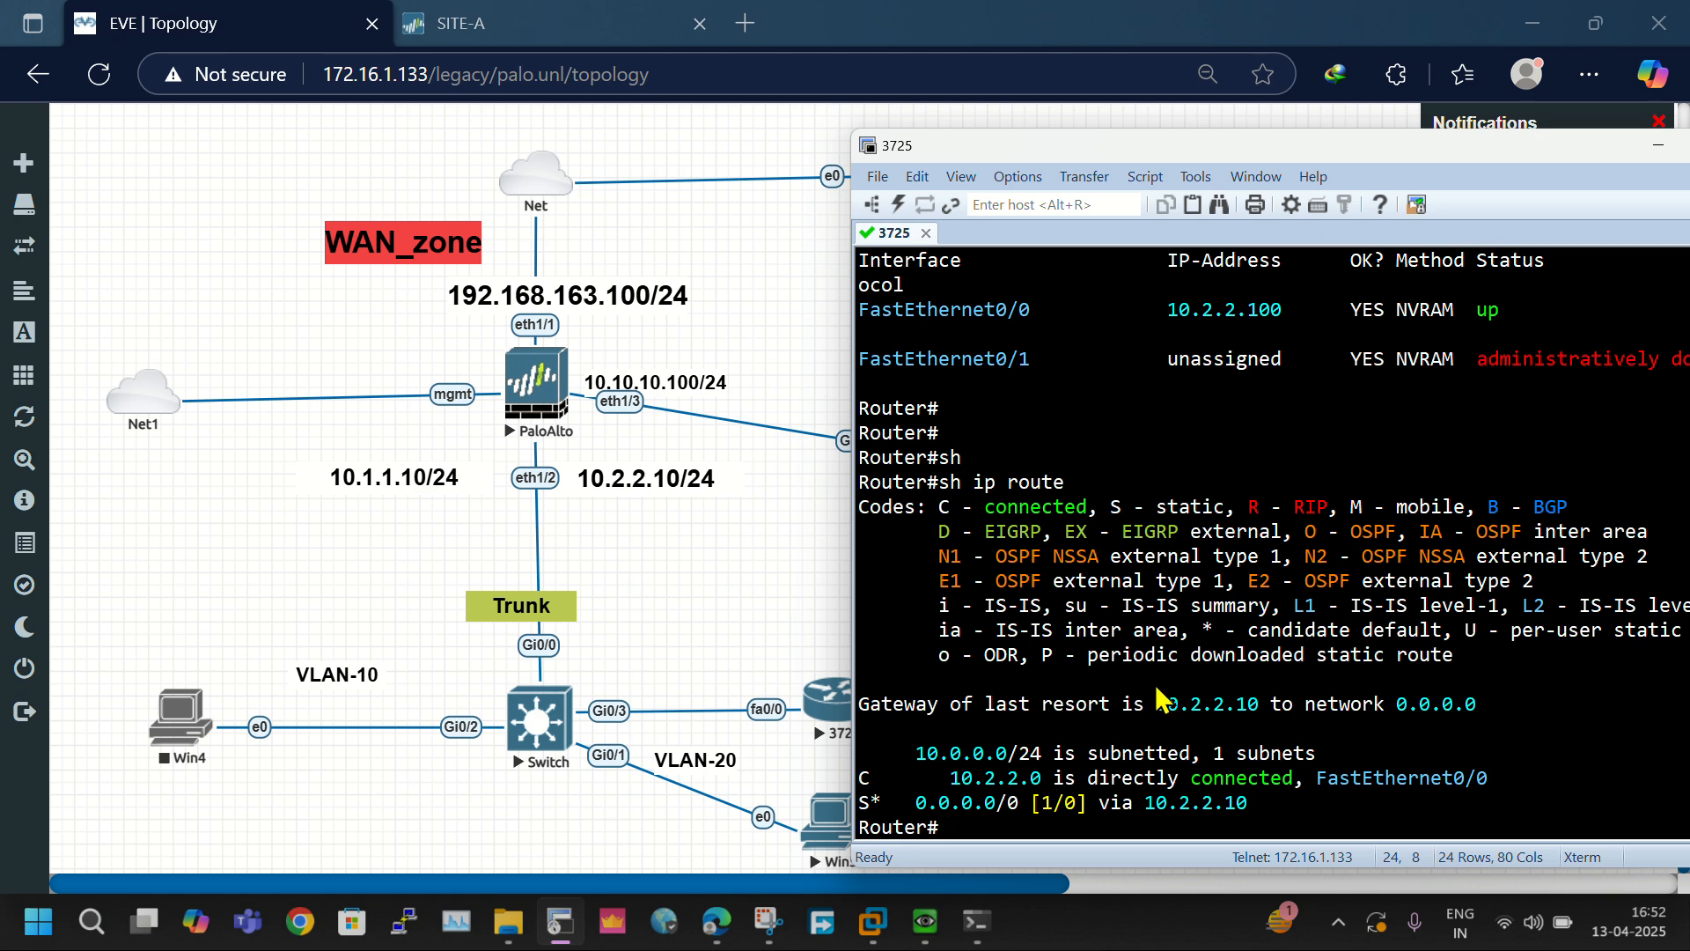
{"action": "left_click_drag", "start_coordinate": [1158, 703], "coordinate": [1254, 710]}
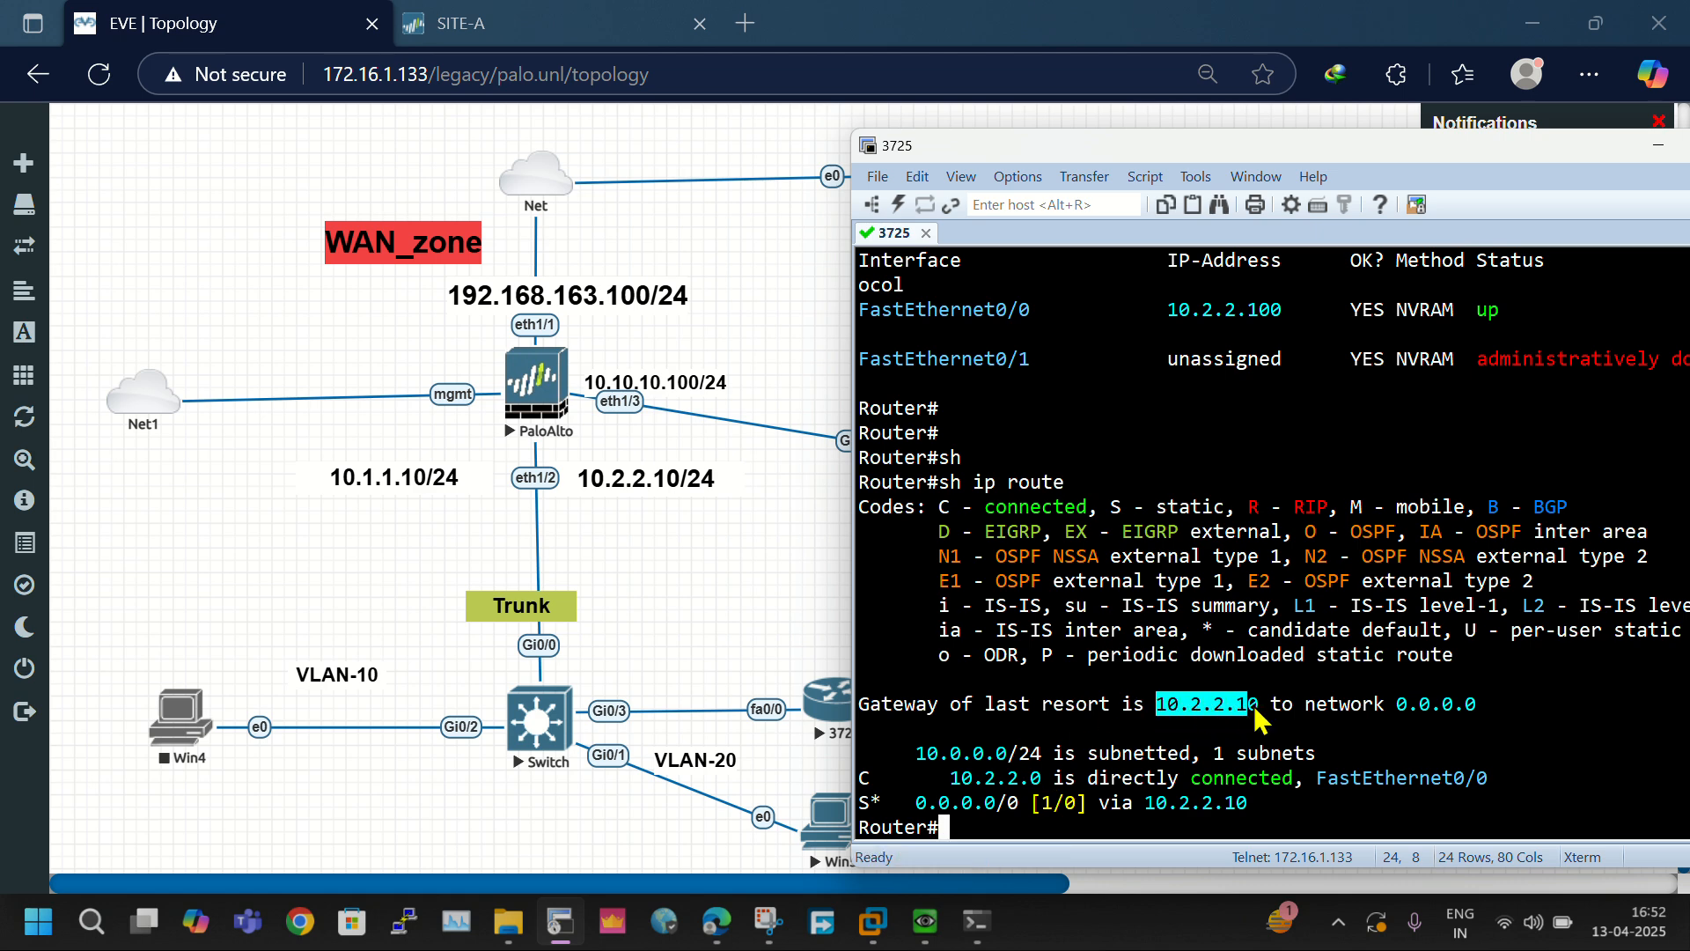
- Test internet reachability from the router by pinging 1.1.1.1
{"action": "key", "text": "Return"}
{"action": "key", "text": "Return"}
{"action": "key", "text": "Return"}
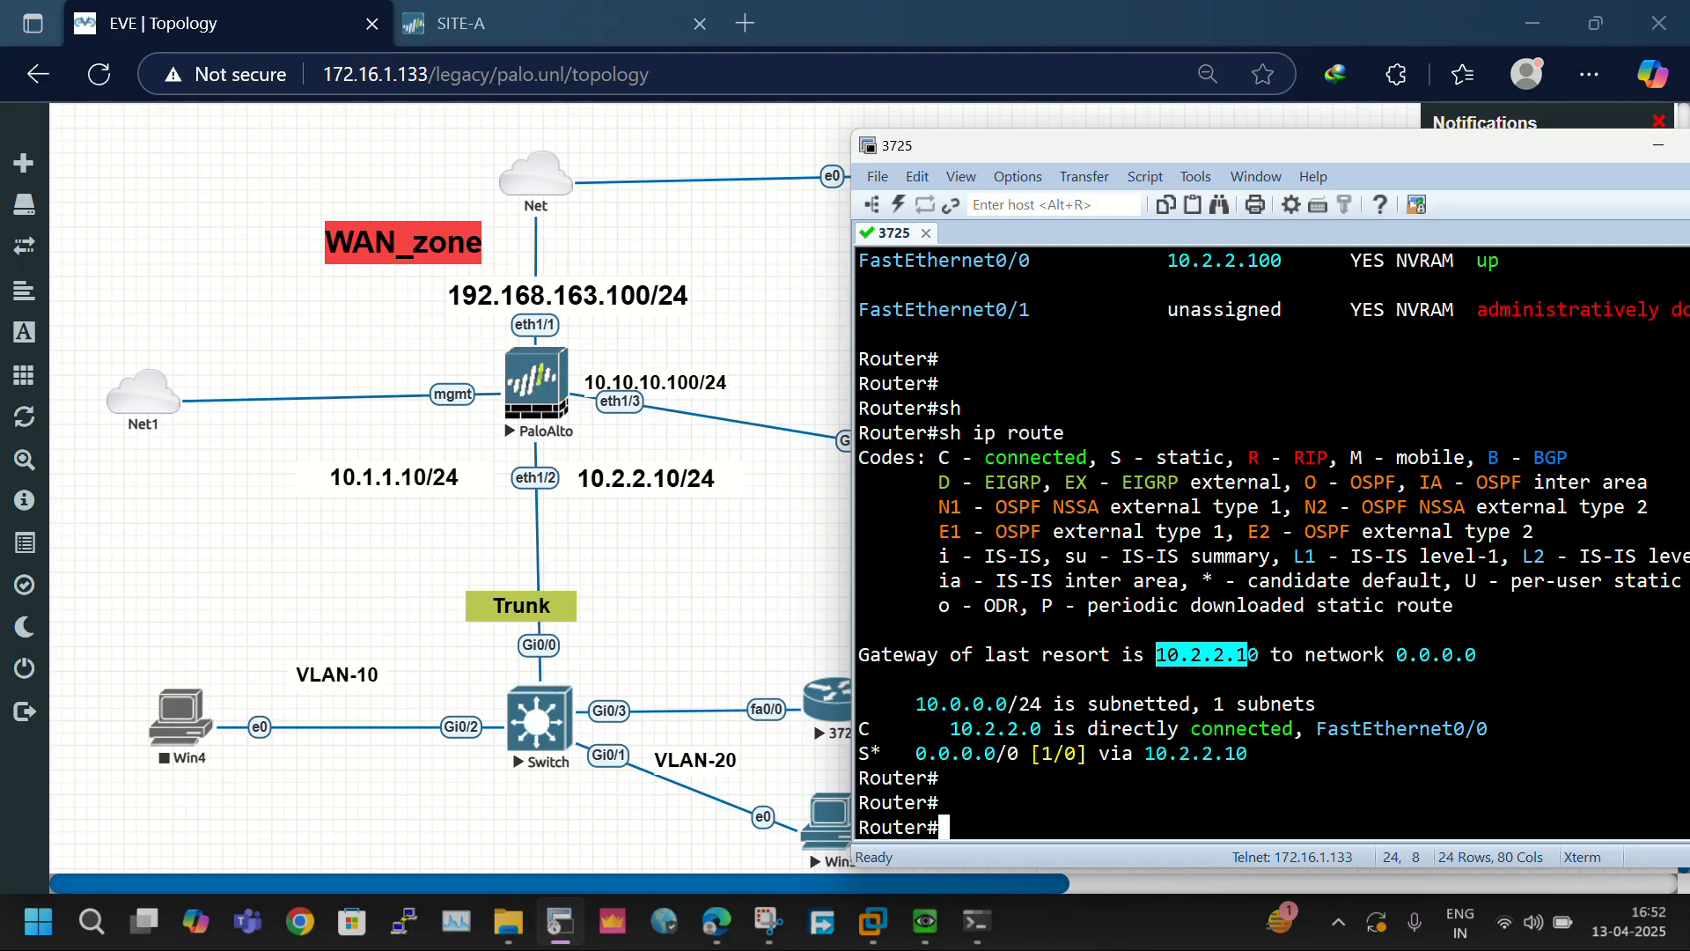
{"action": "type", "text": "ping 1"}
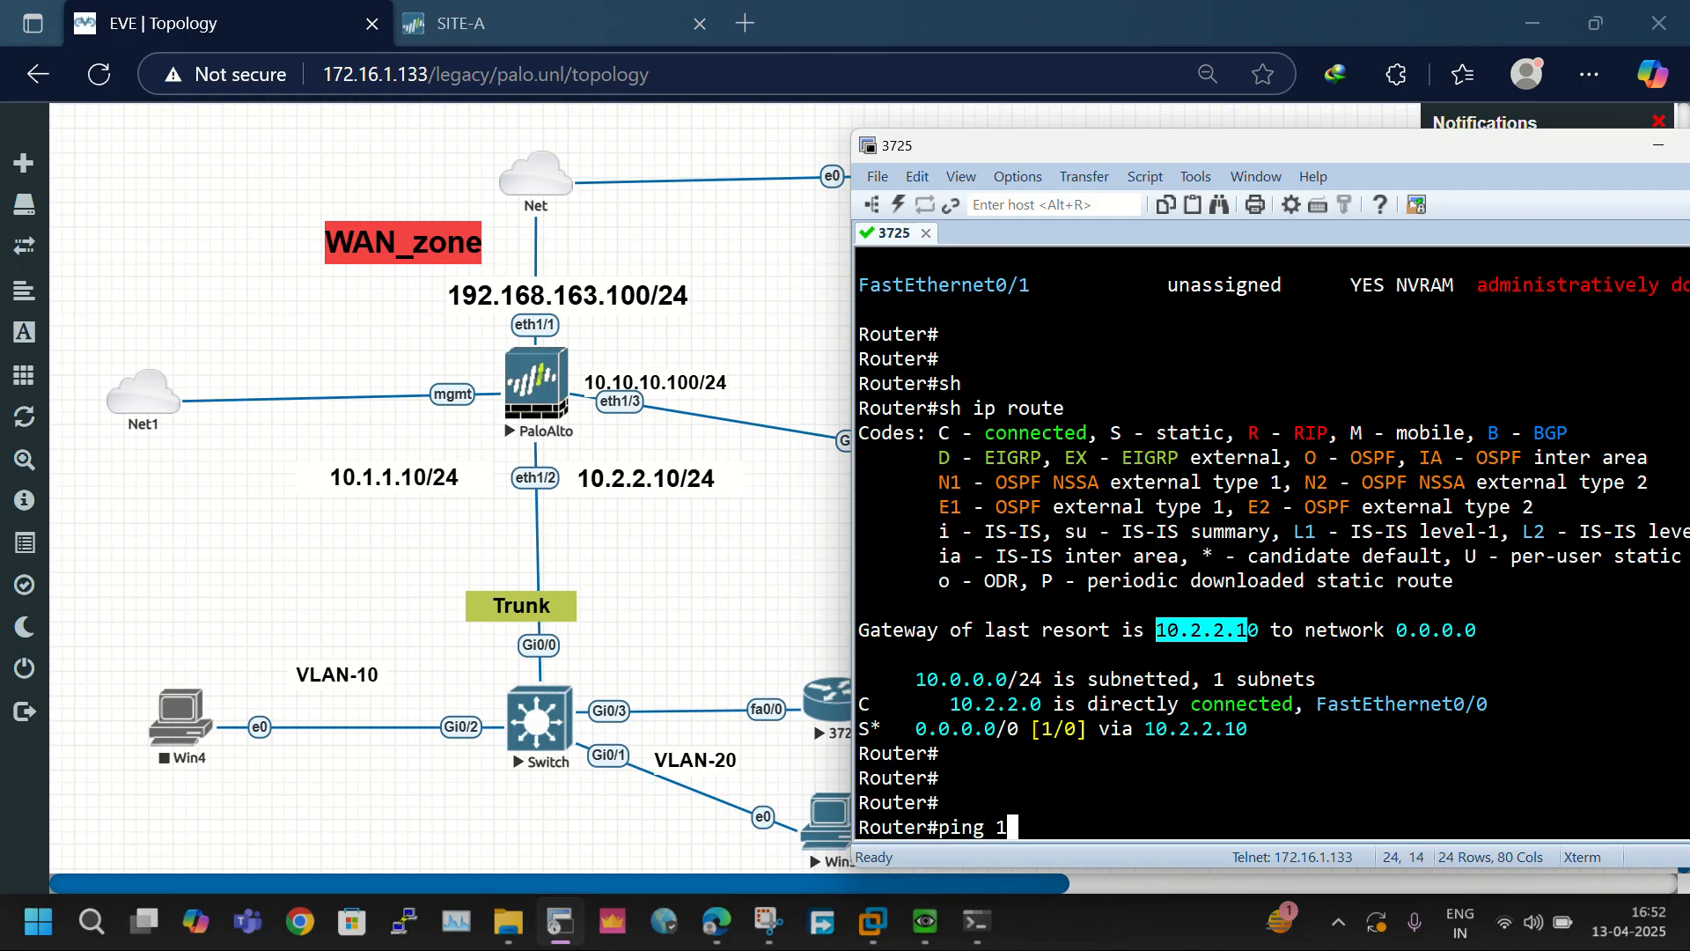
{"action": "type", "text": ".1.1.1"}
{"action": "key", "text": "Return"}
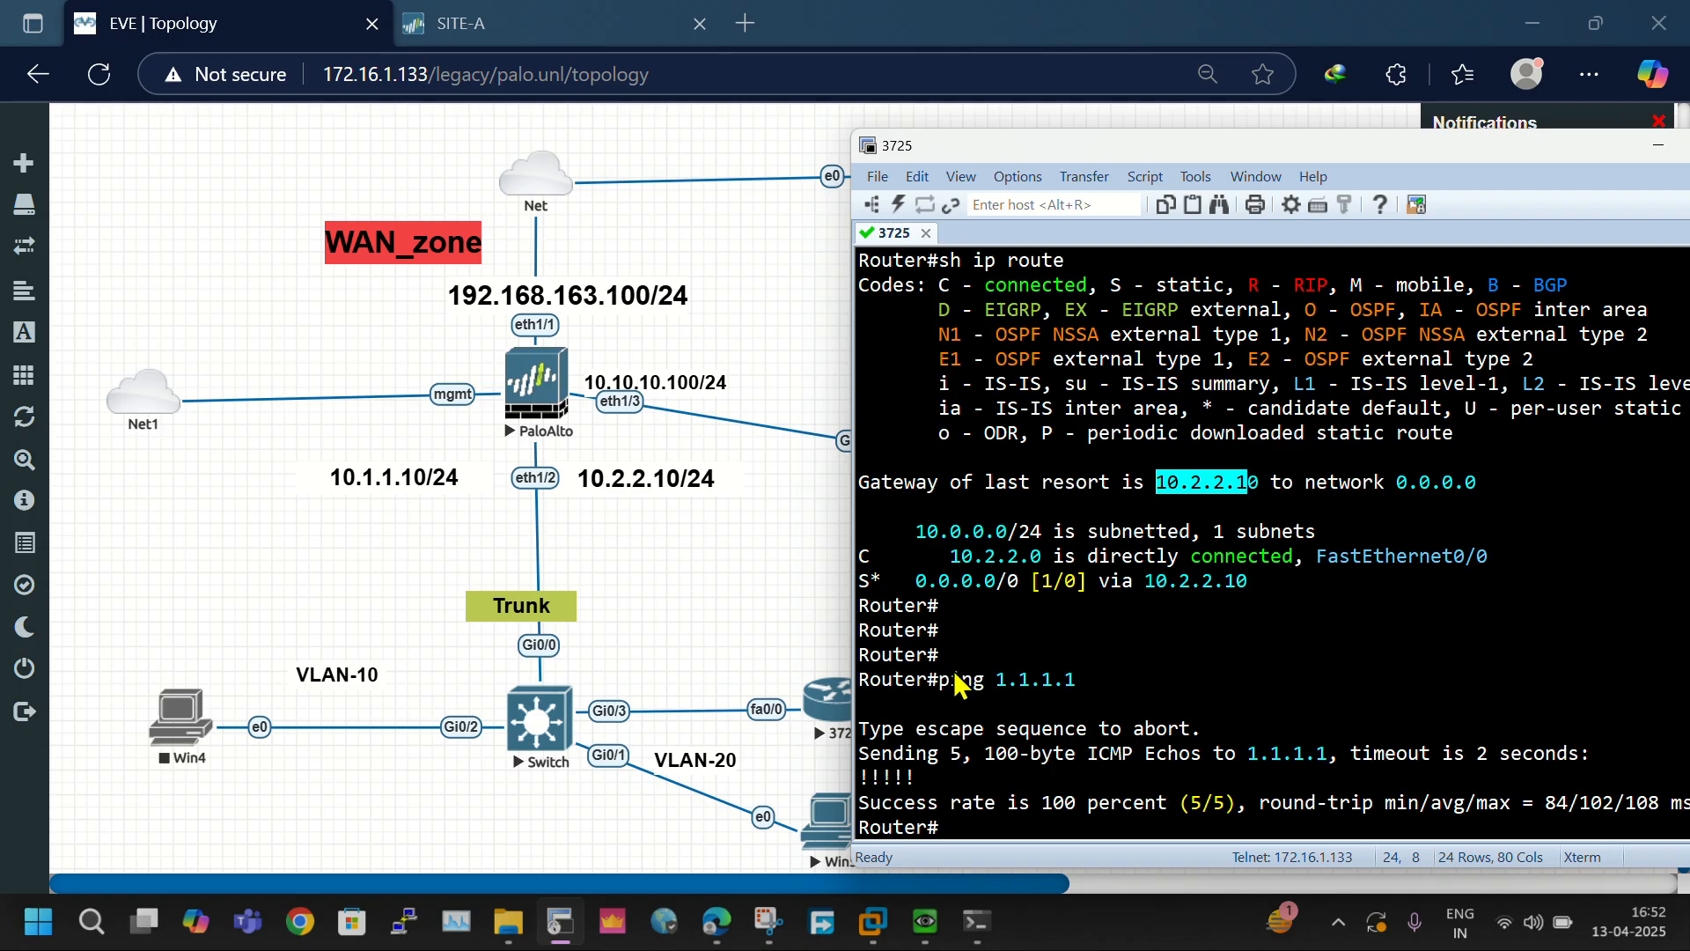
{"action": "left_click_drag", "start_coordinate": [951, 675], "coordinate": [1274, 808]}
{"action": "left_click", "coordinate": [1275, 807]}
- Ping 8.8.8.8 from the router and compare its output with the earlier ping
{"action": "key", "text": "Return"}
{"action": "key", "text": "Return"}
{"action": "key", "text": "Return"}
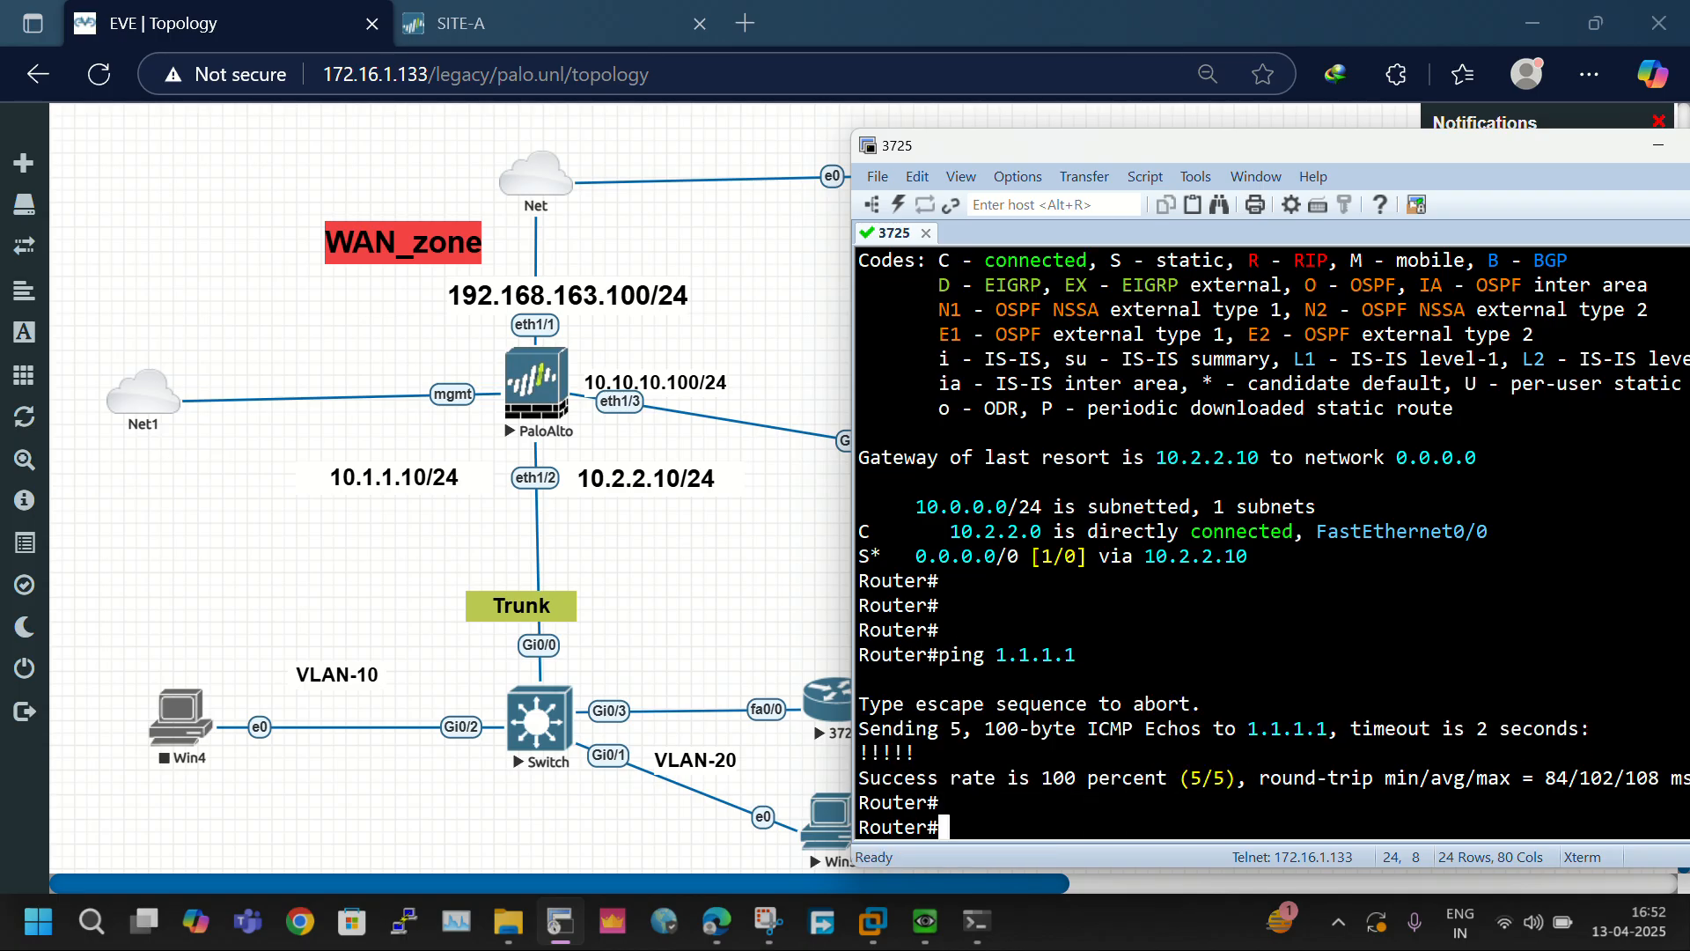
{"action": "type", "text": "ping"}
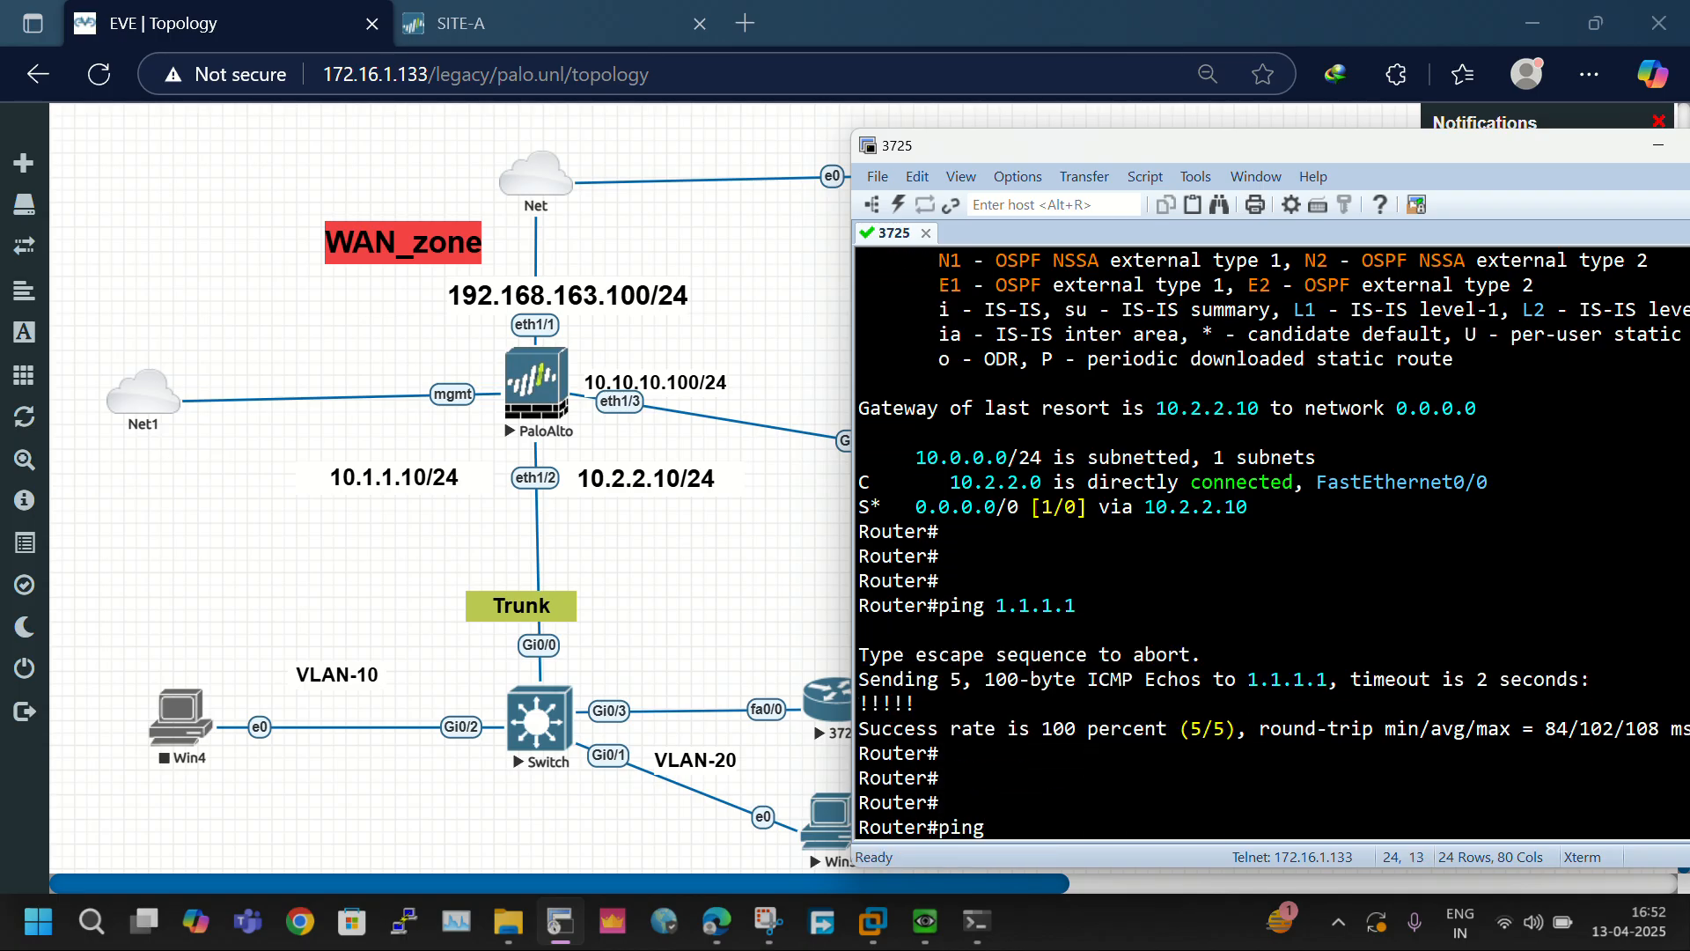
{"action": "type", "text": " 8.8.8.8"}
{"action": "key", "text": "Return"}
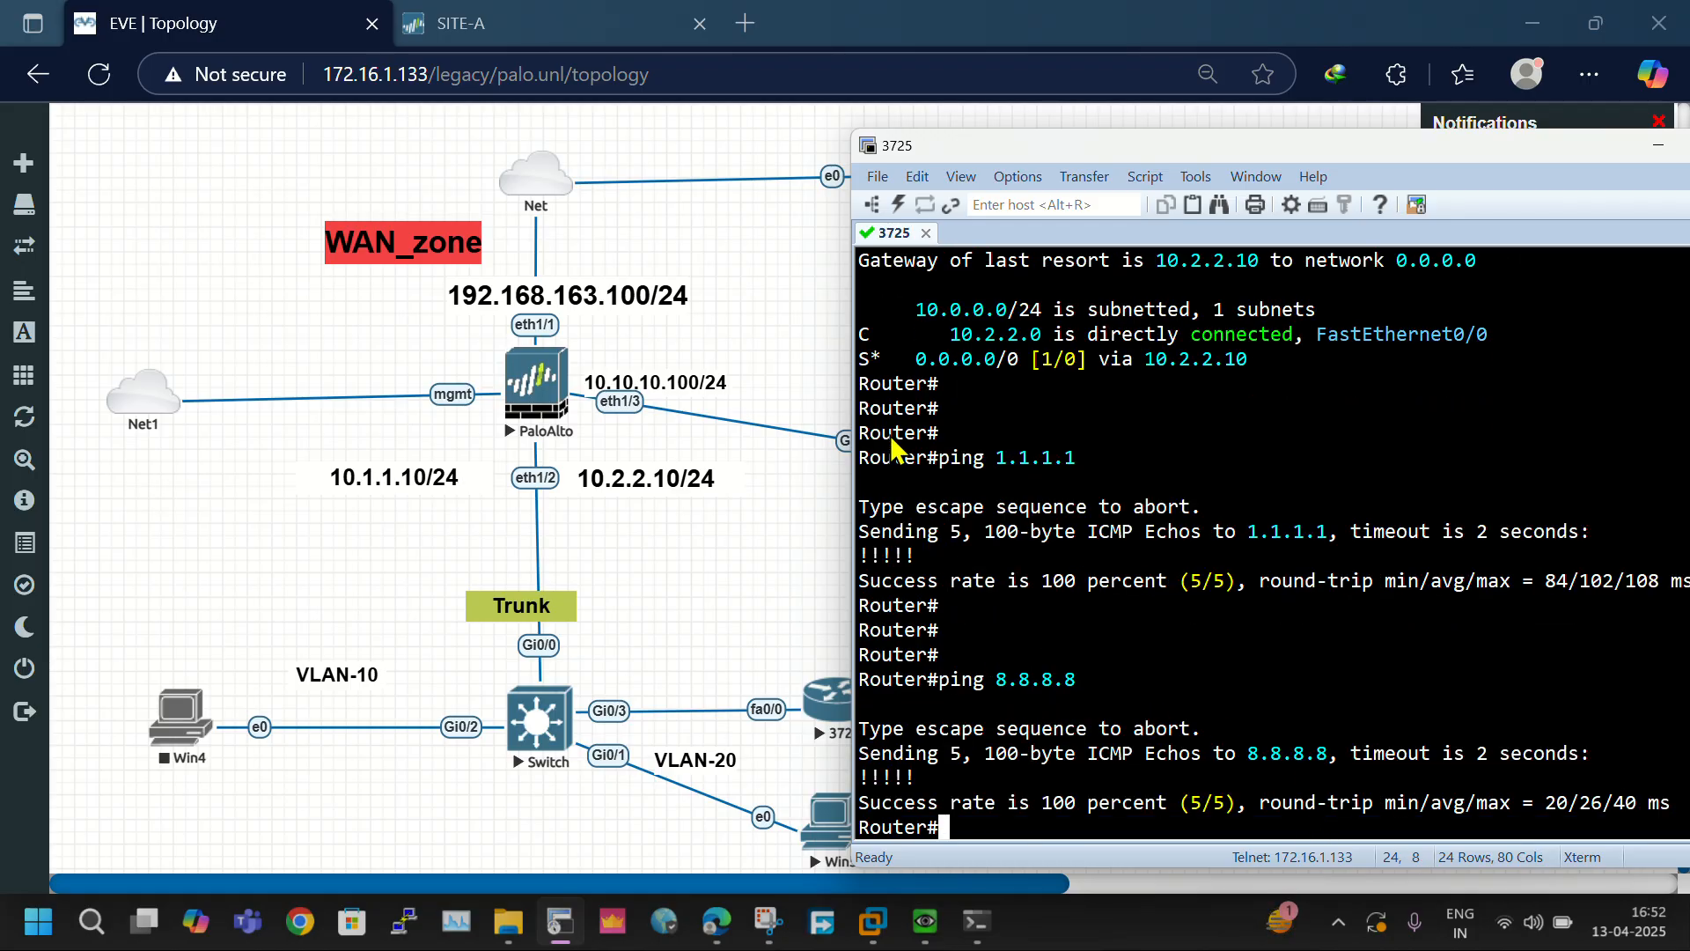
{"action": "left_click_drag", "start_coordinate": [885, 432], "coordinate": [1276, 843]}
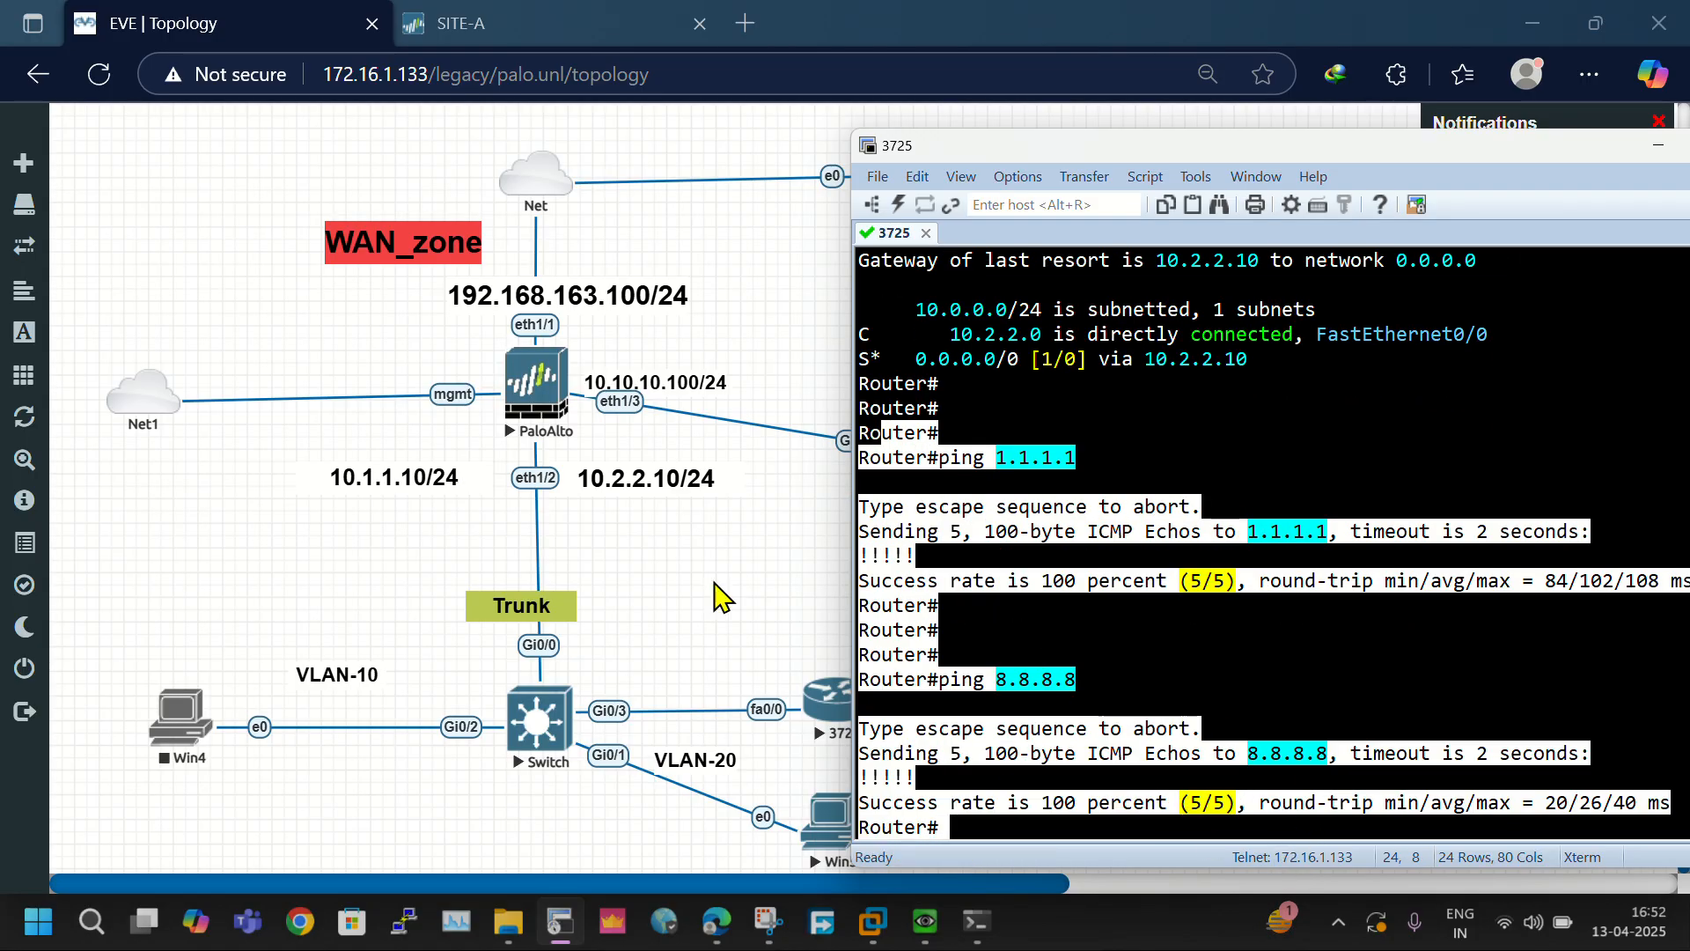
- Return to the SITE-A firewall and check its Session Browser for active sessions, reloading the list
{"action": "left_click", "coordinate": [460, 24]}
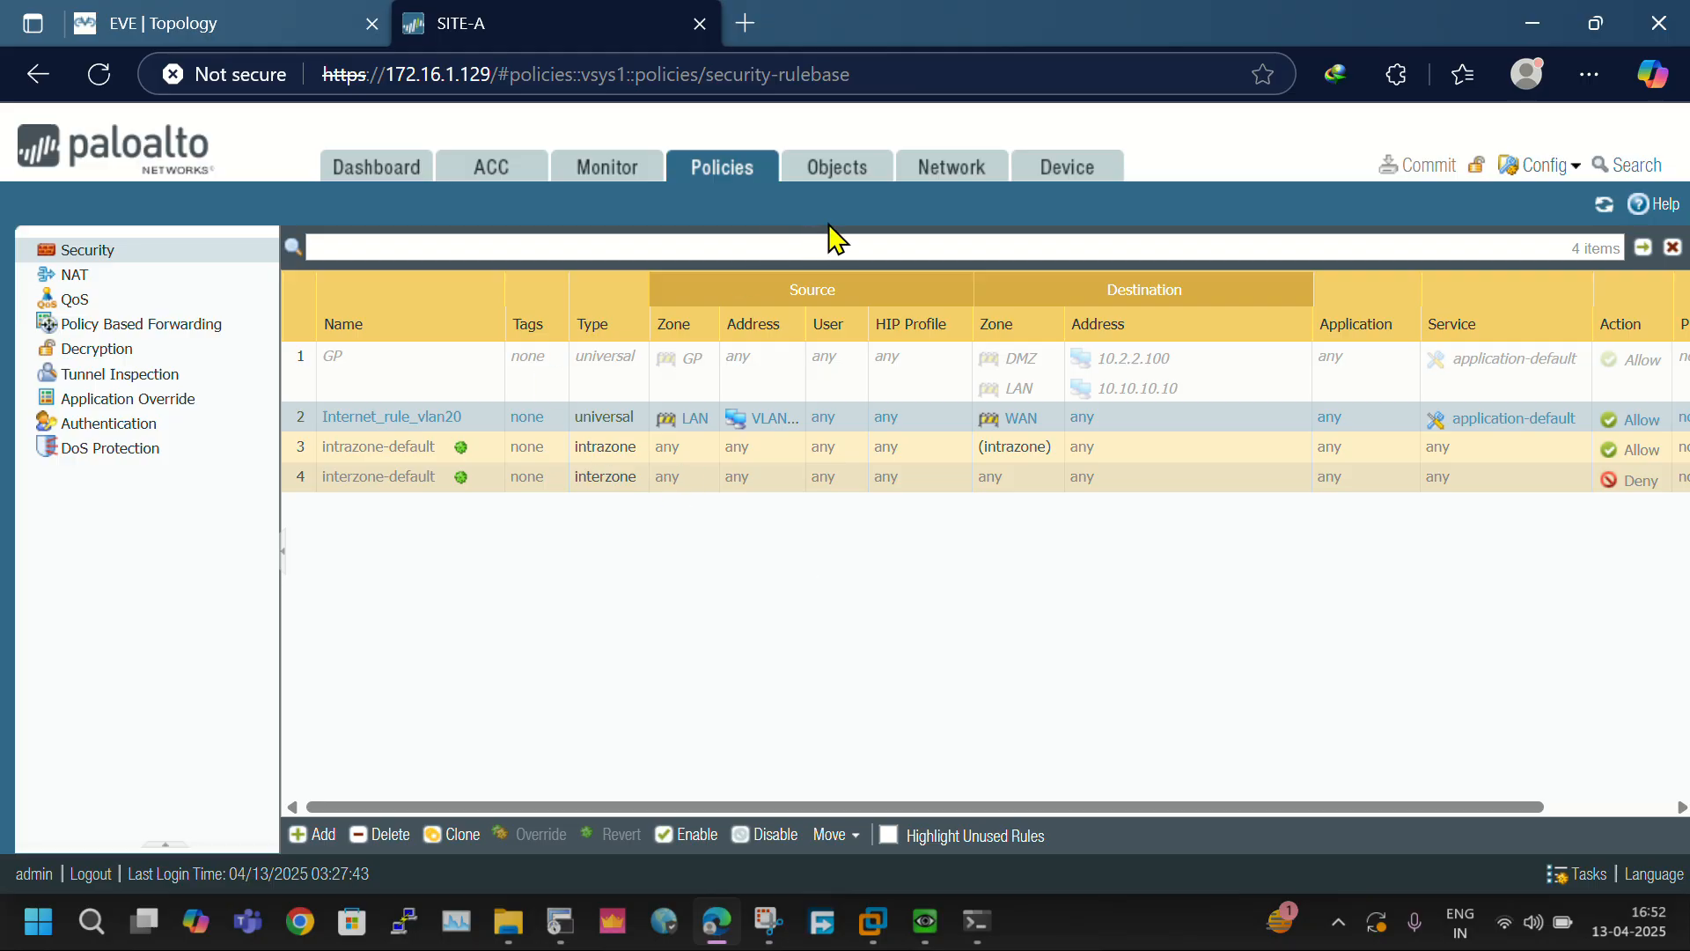
{"action": "left_click", "coordinate": [606, 166]}
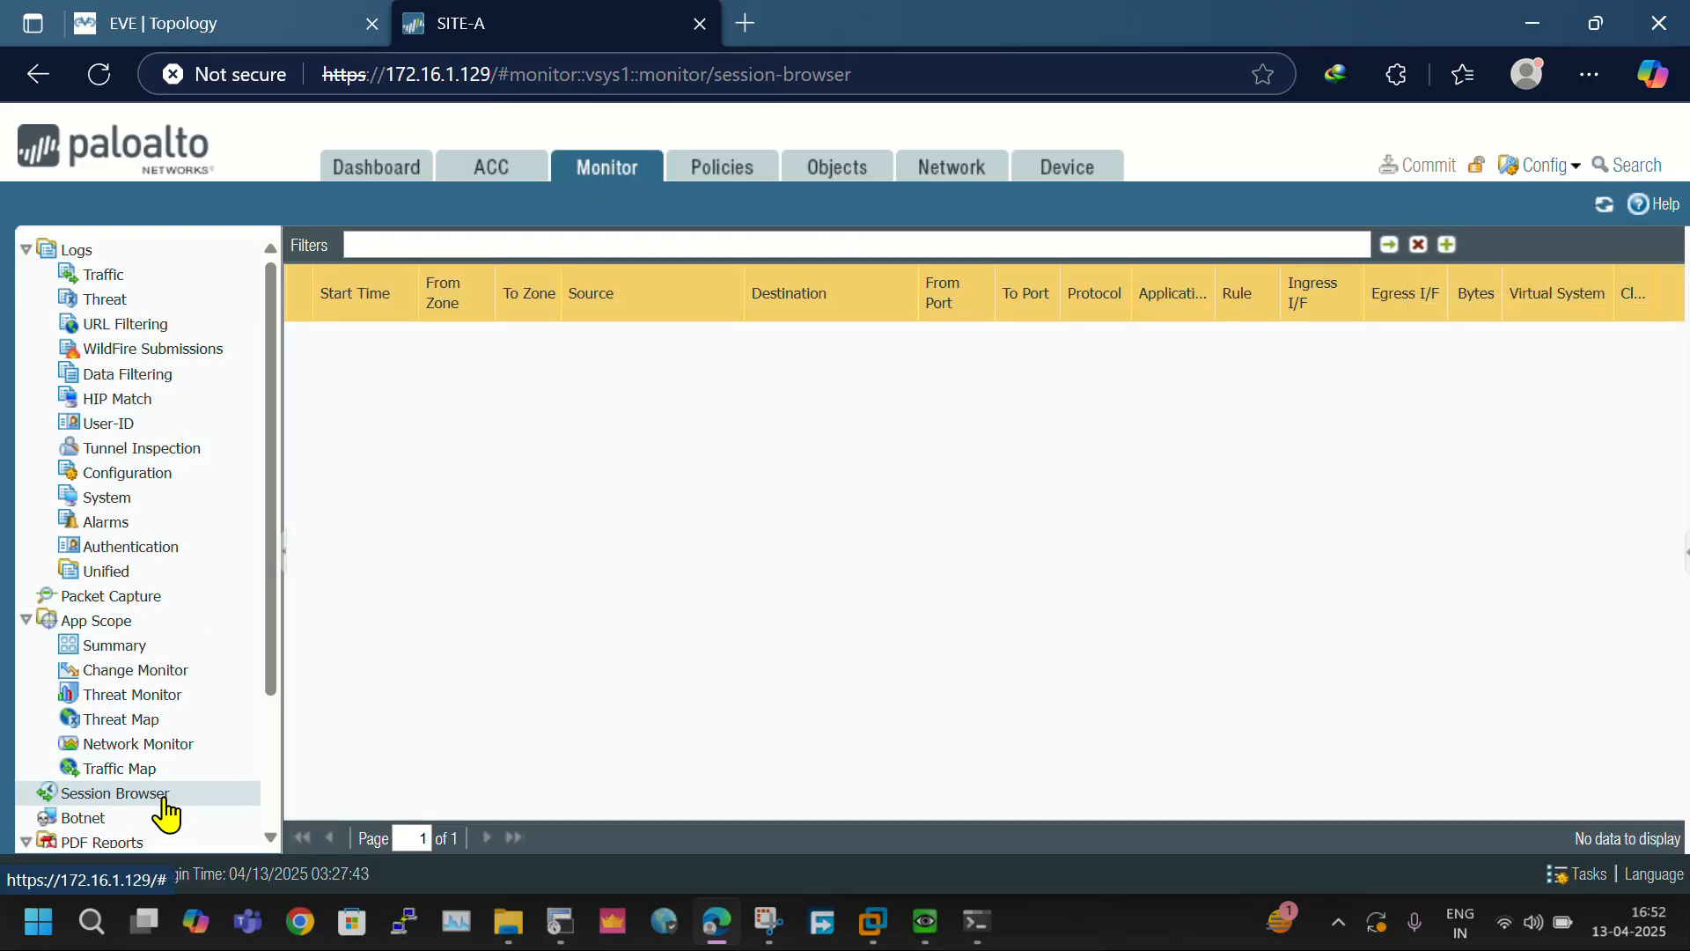
{"action": "left_click", "coordinate": [164, 799]}
{"action": "left_click", "coordinate": [164, 800]}
{"action": "left_click", "coordinate": [165, 799]}
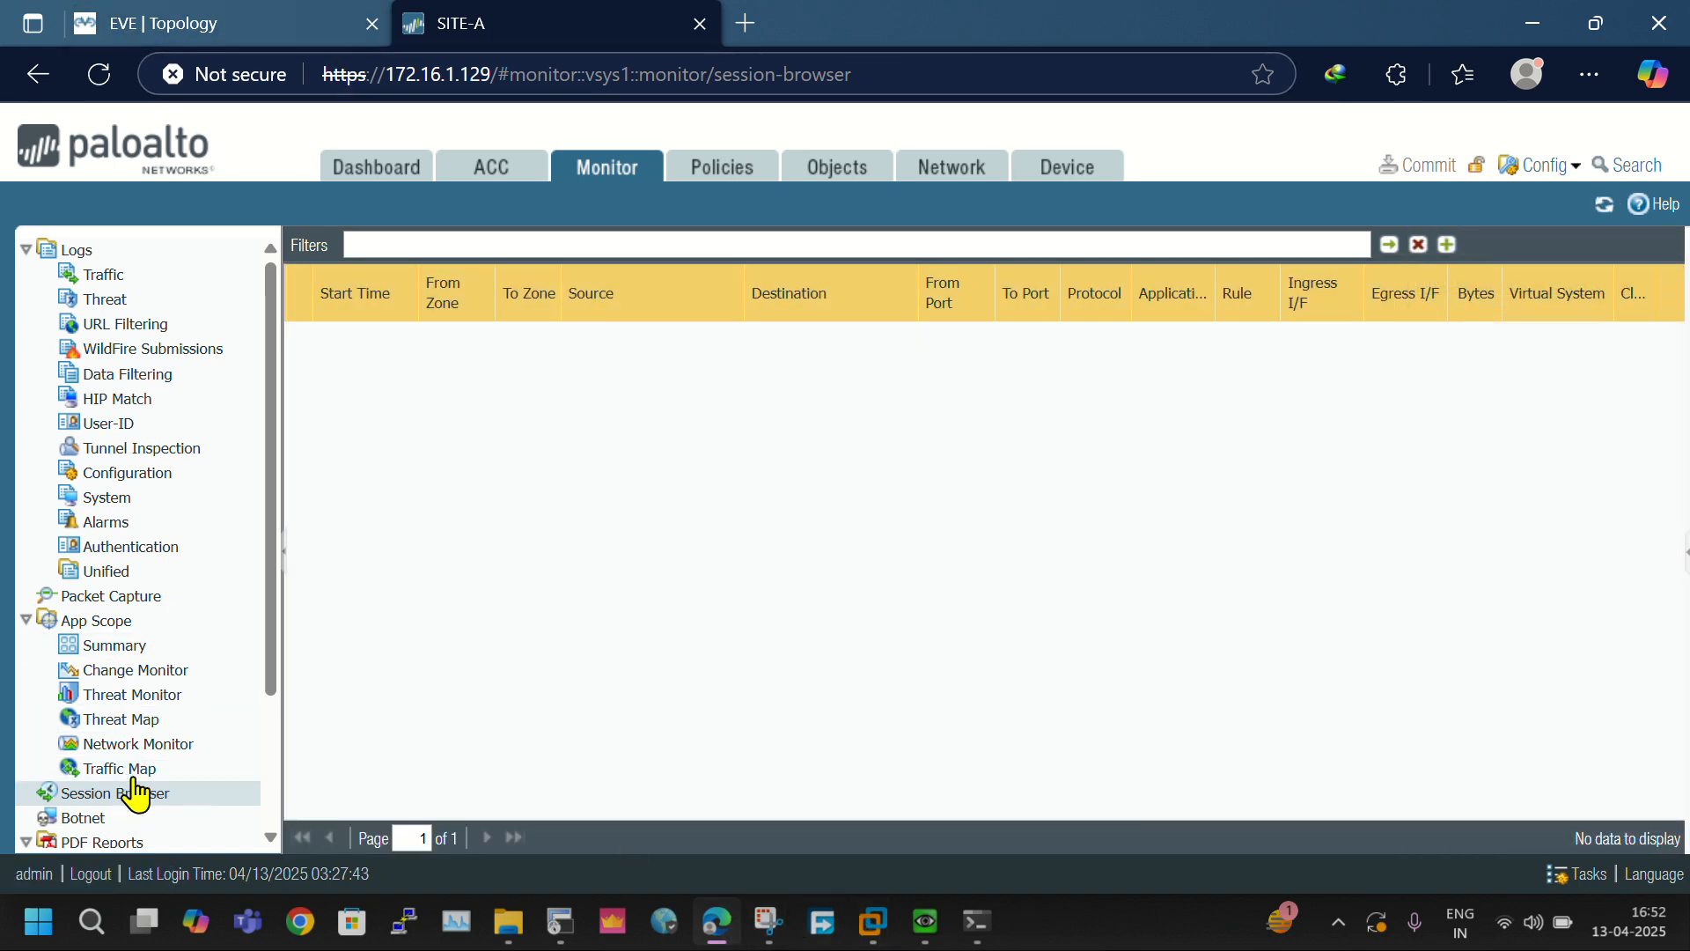
{"action": "left_click", "coordinate": [125, 785]}
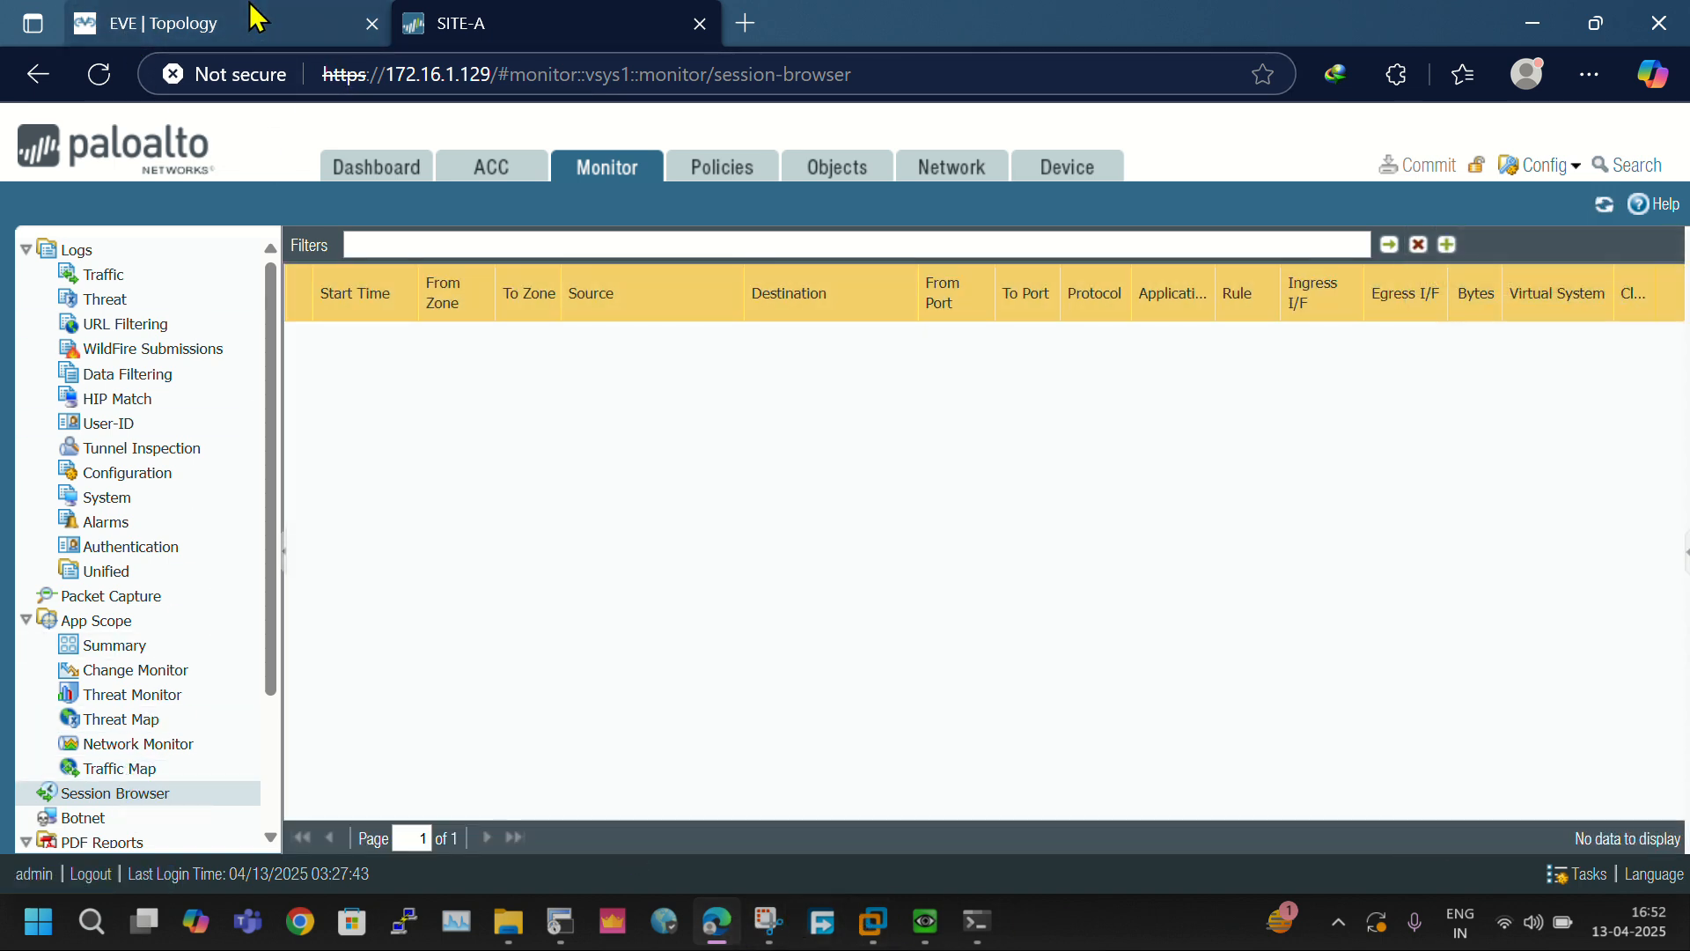
- Repeat the router's ping to 8.8.8.8, reload the firewall's Session Browser and expand the first session's details
{"action": "left_click", "coordinate": [560, 922]}
{"action": "key", "text": "Up"}
{"action": "key", "text": "Return"}
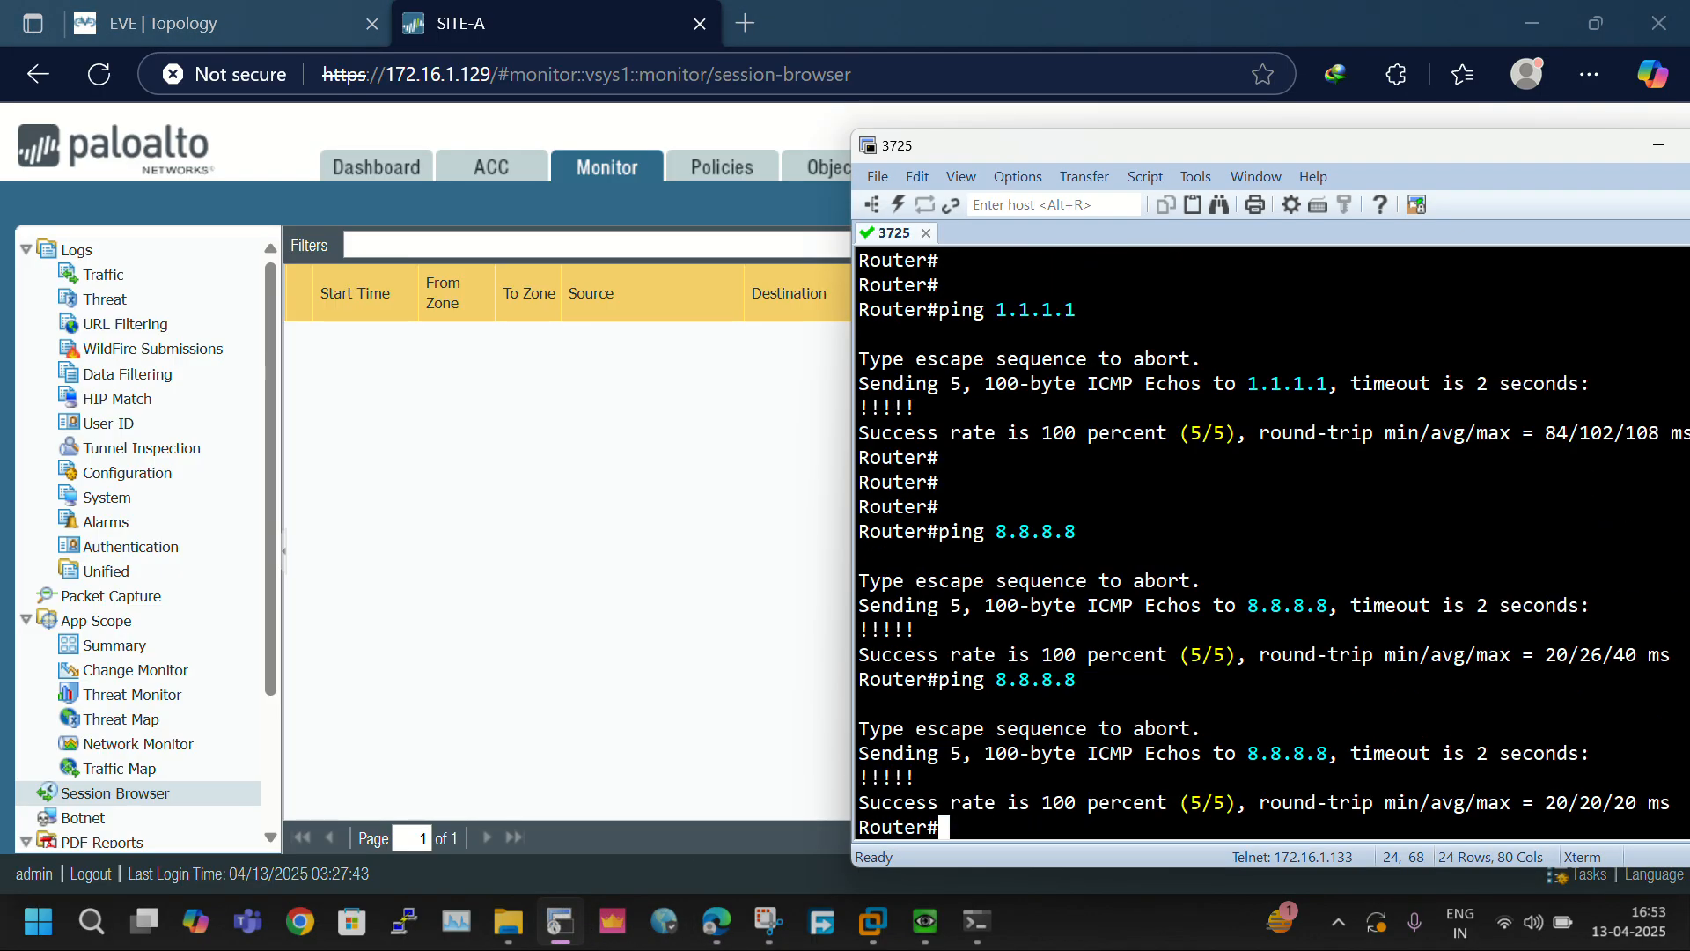
{"action": "left_click", "coordinate": [141, 792]}
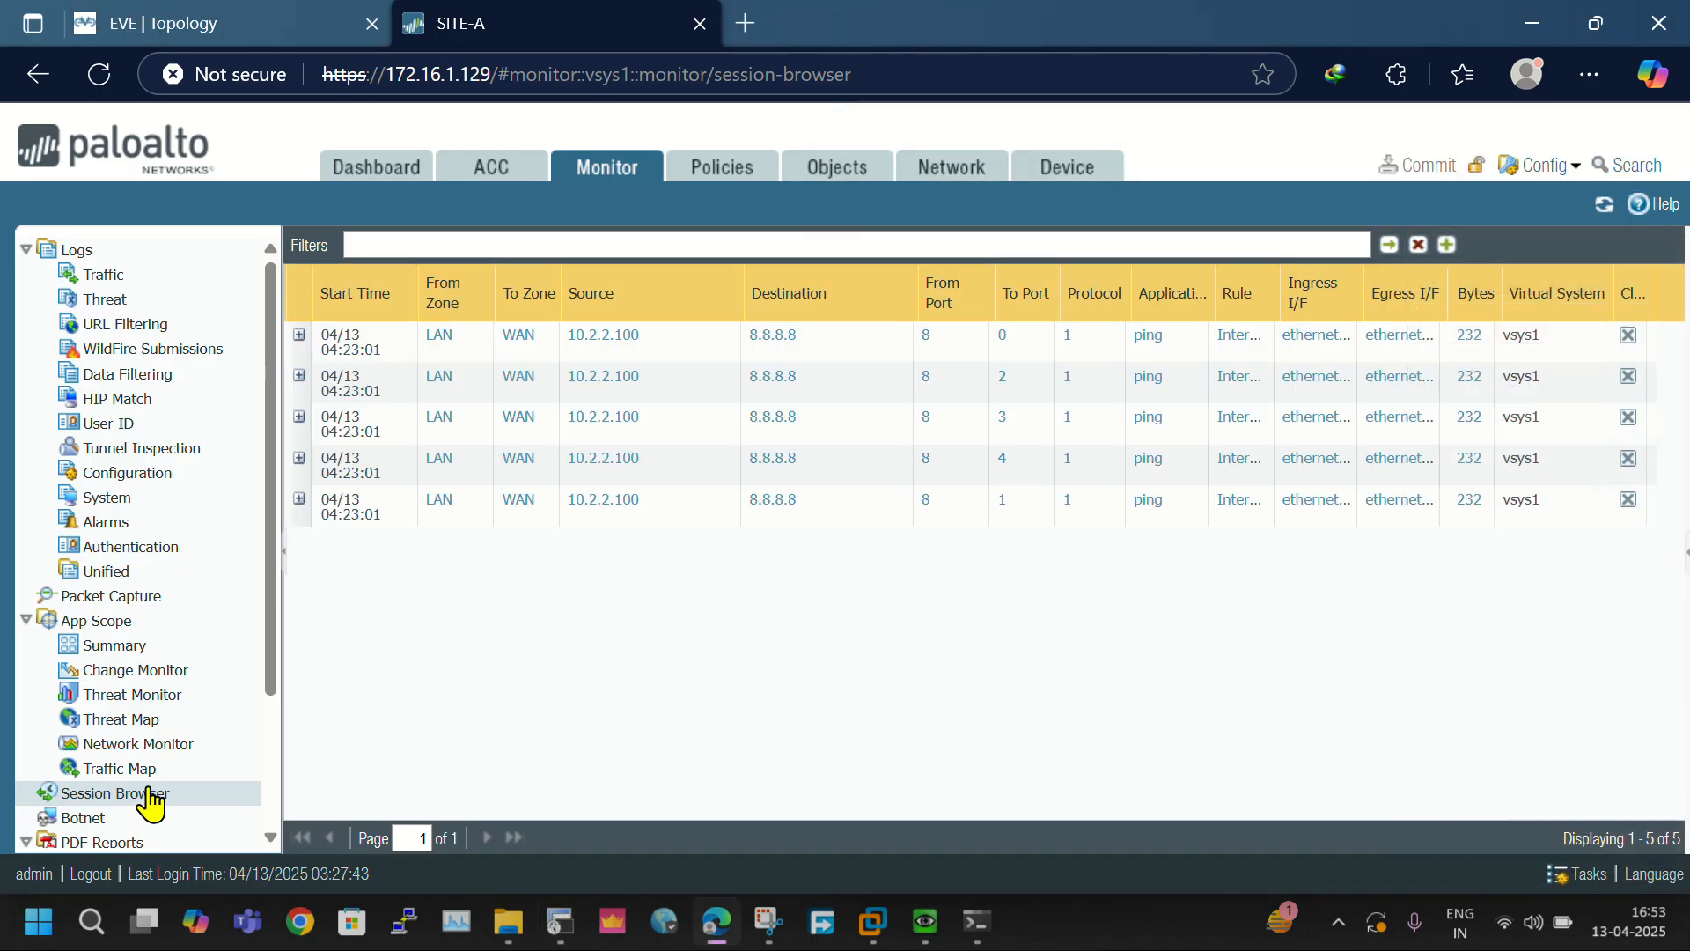
{"action": "left_click", "coordinate": [300, 336]}
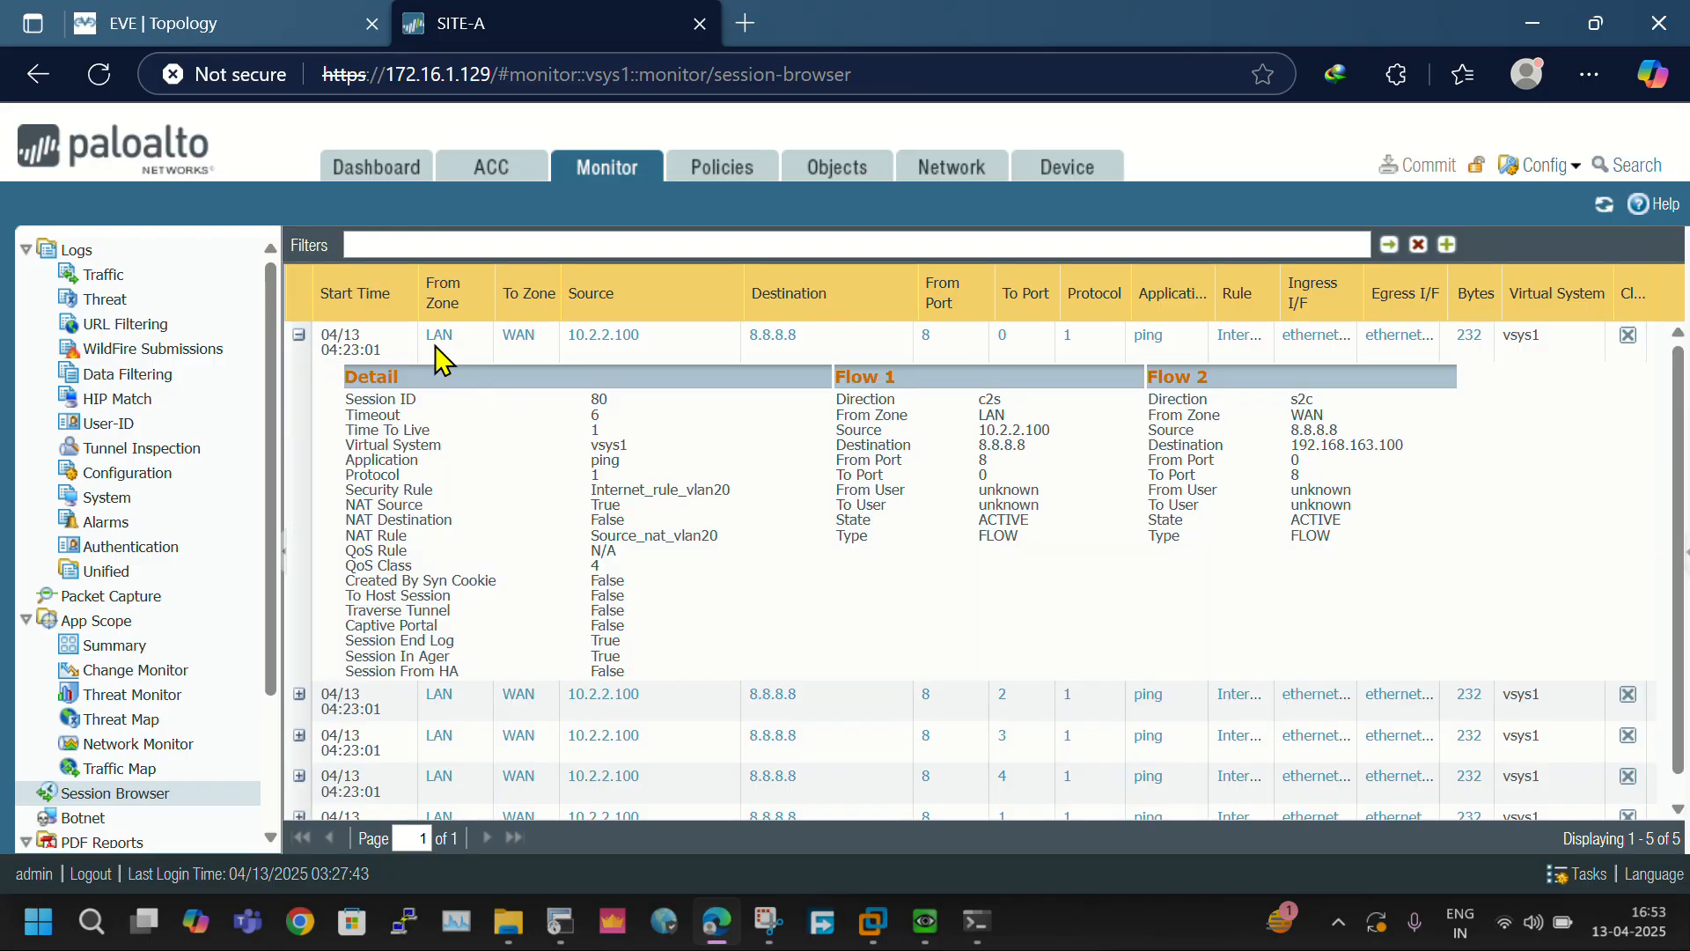